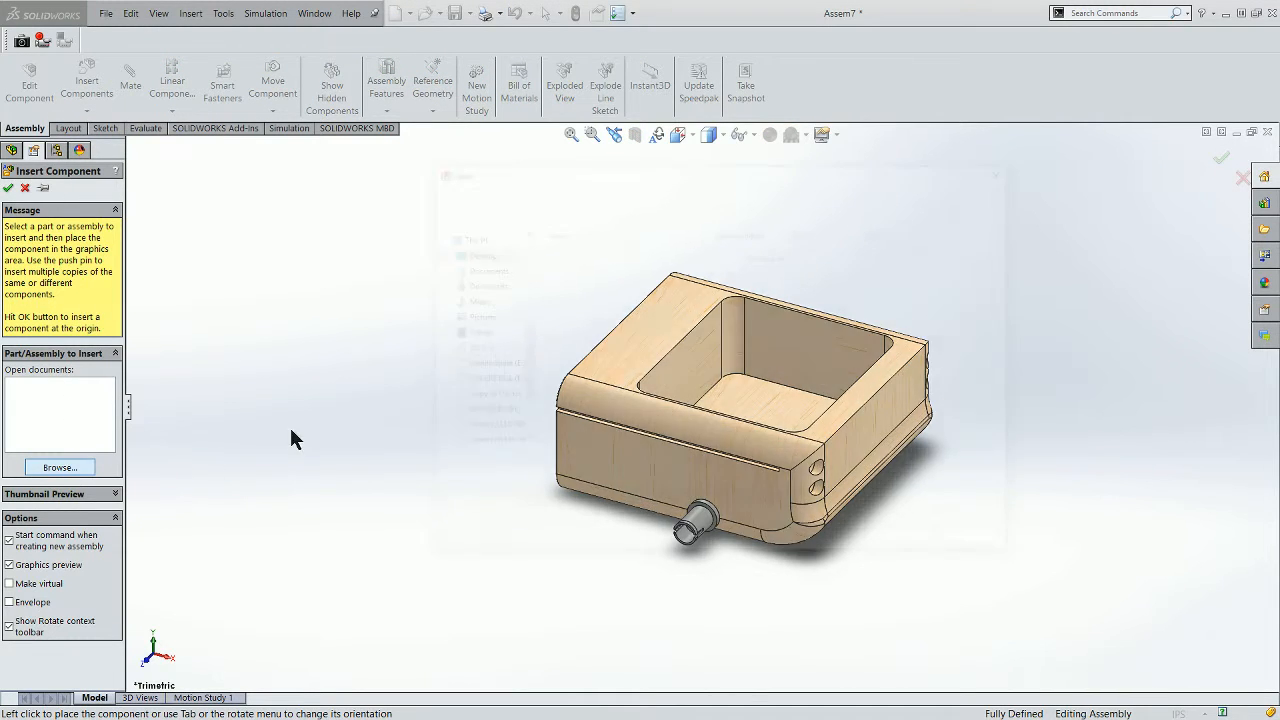
Step: Insert subassem2, subassem3 and subassem4, placing the front section beside the bed, the passenger section above it and the wheel beyond the front section
click(583, 293)
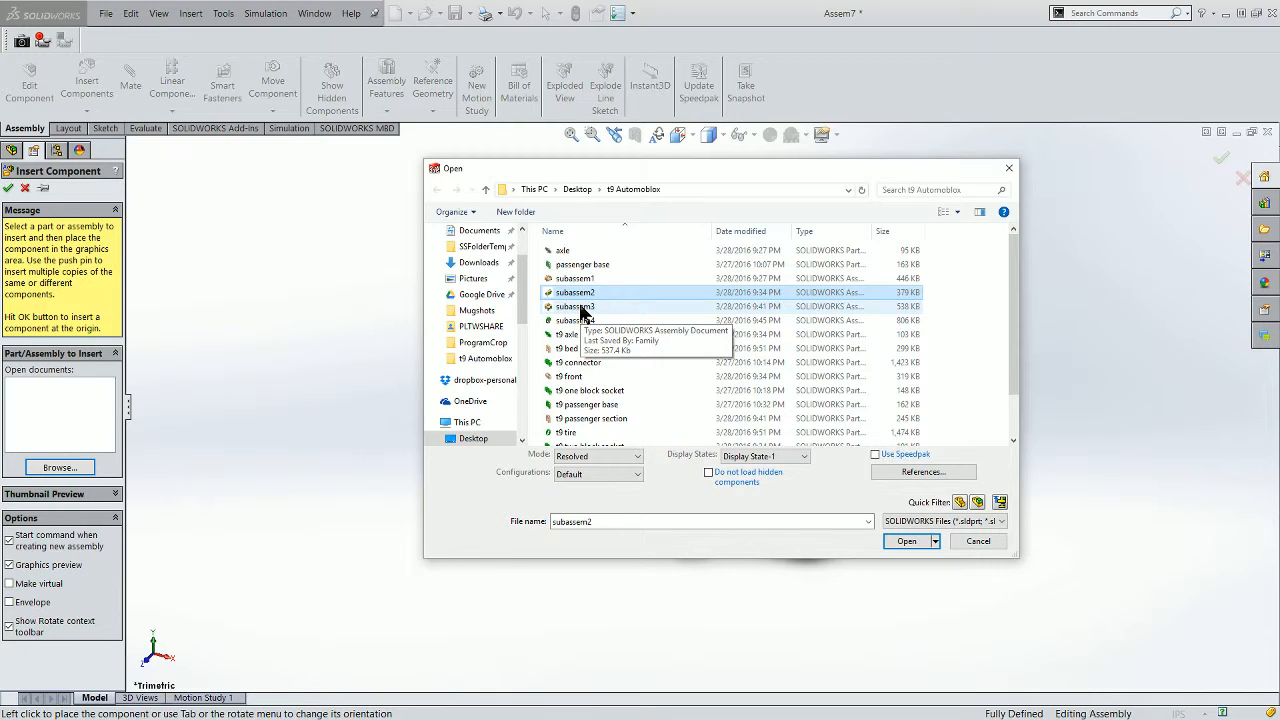
ctrl+click(583, 306)
ctrl+click(584, 320)
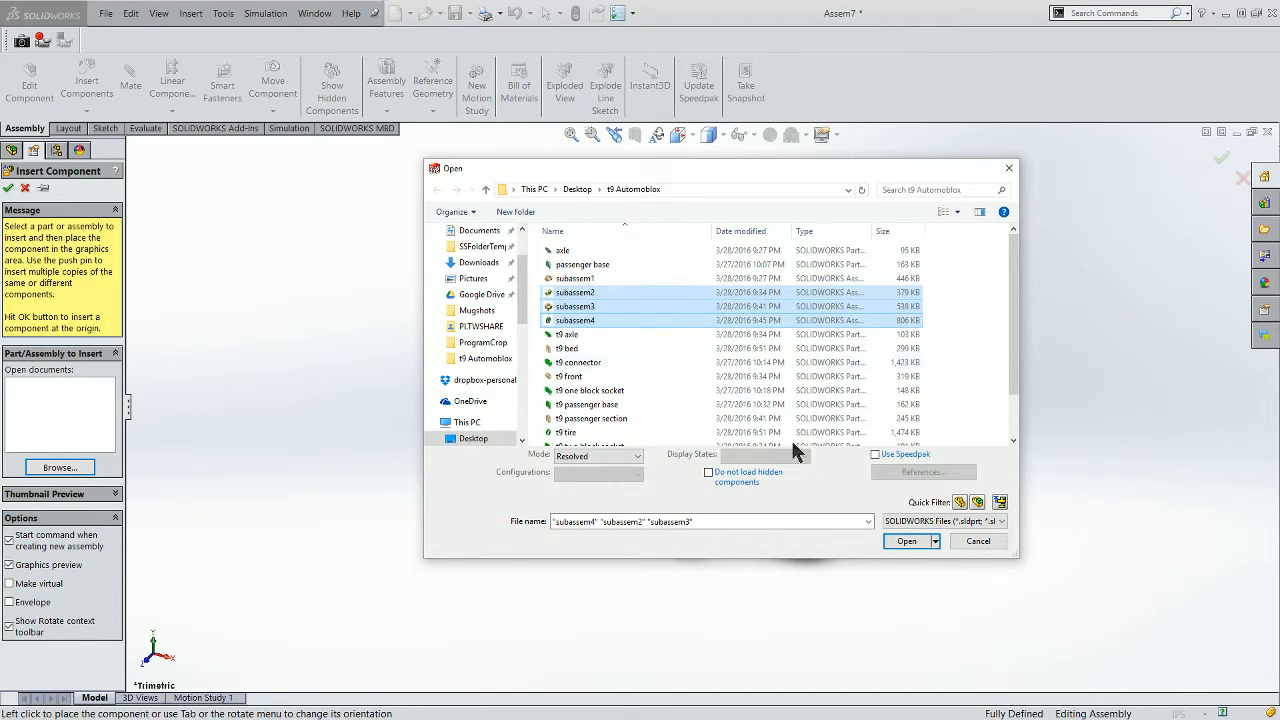
click(910, 543)
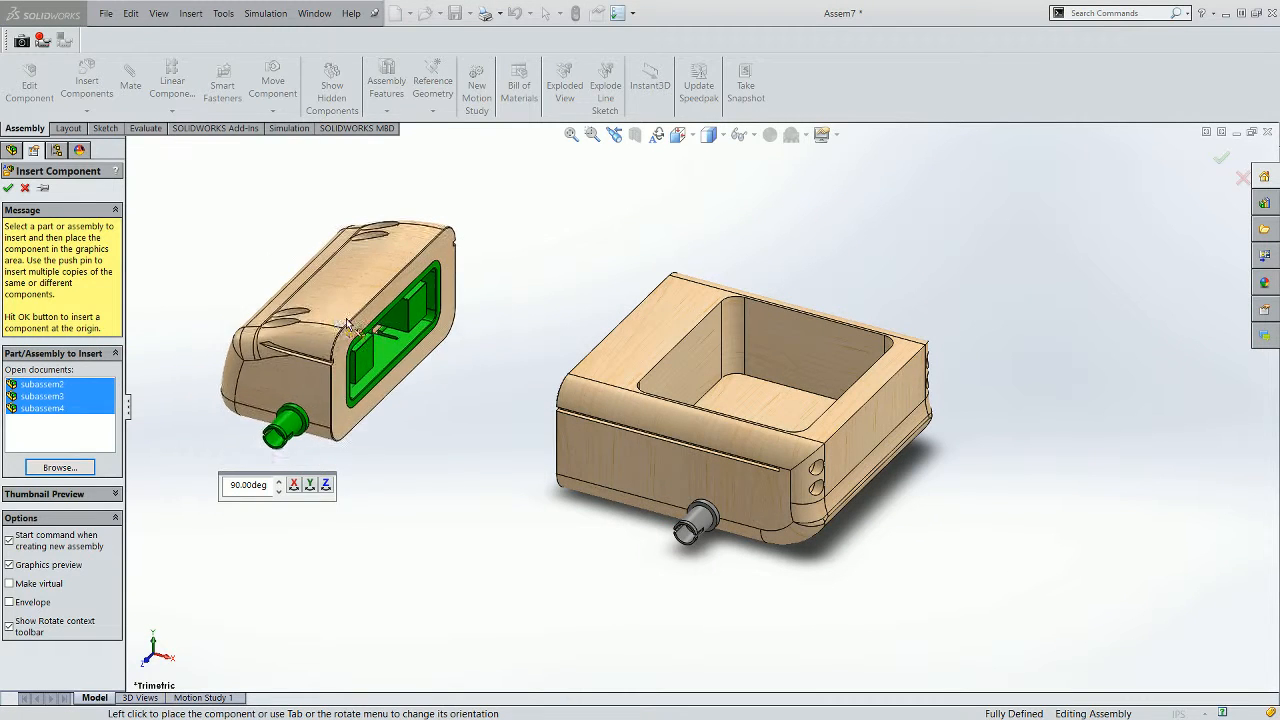
click(332, 338)
scroll(583, 318, up, 3)
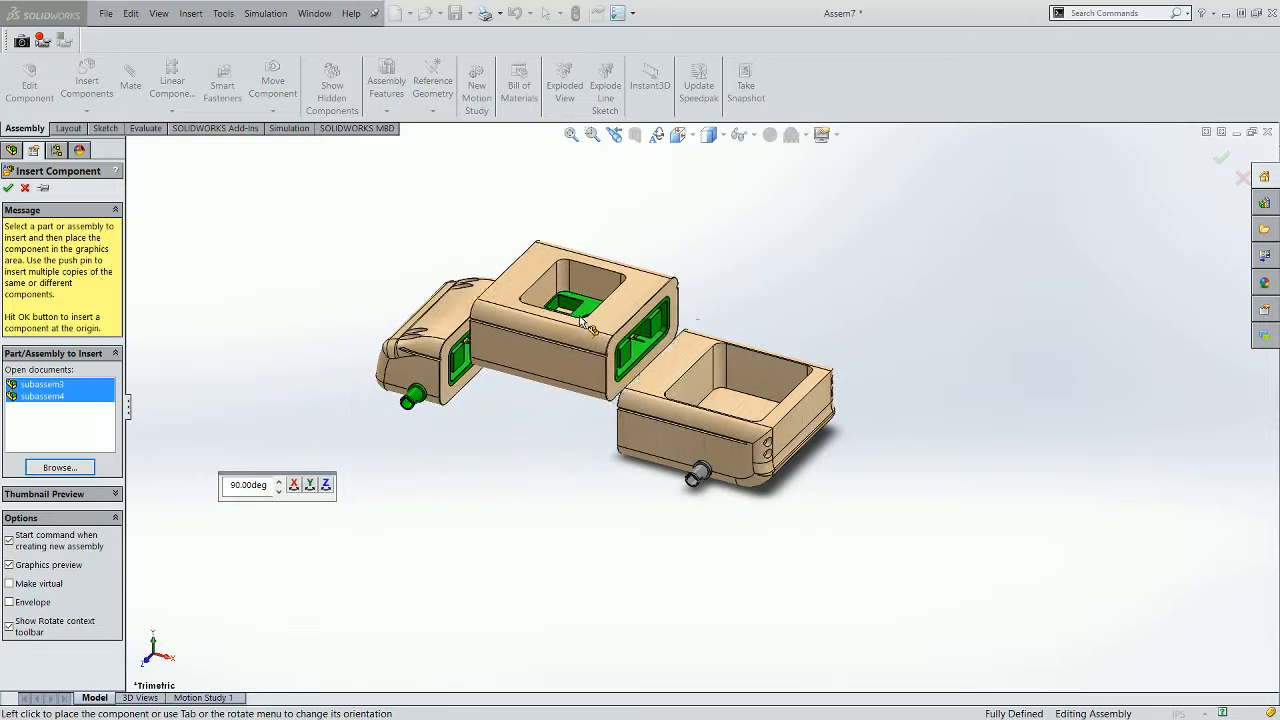
click(641, 248)
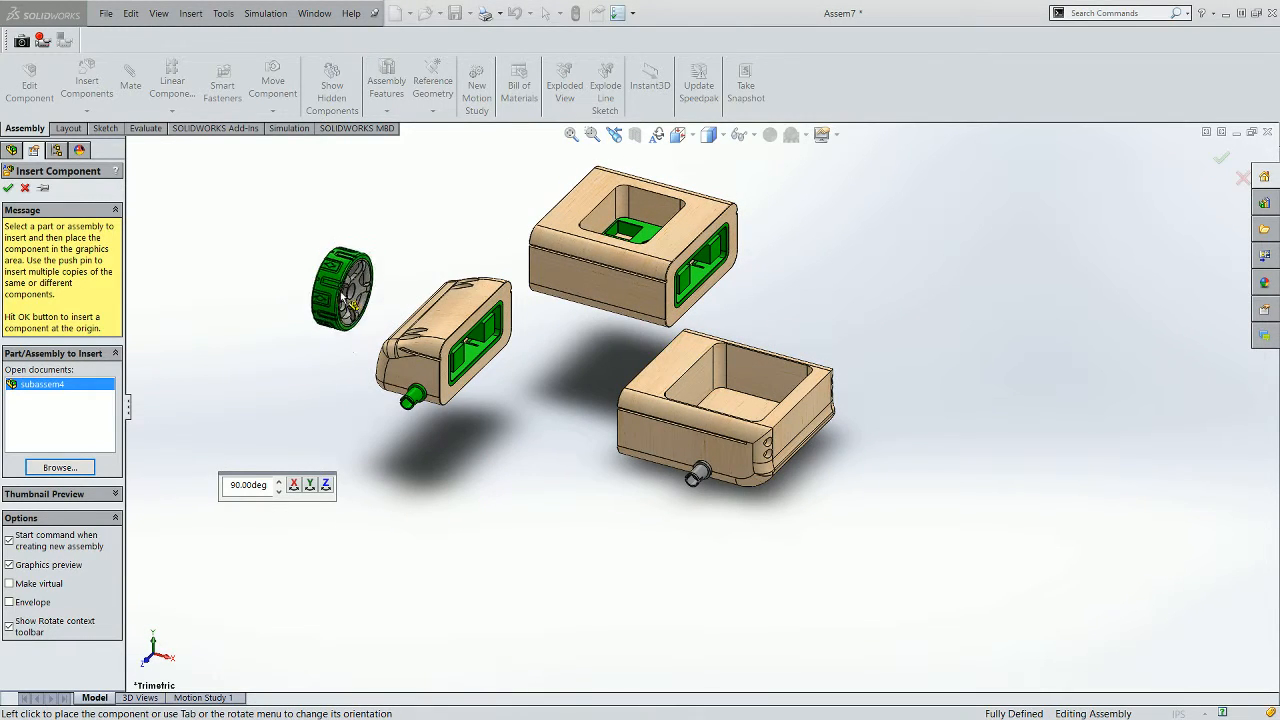
click(355, 402)
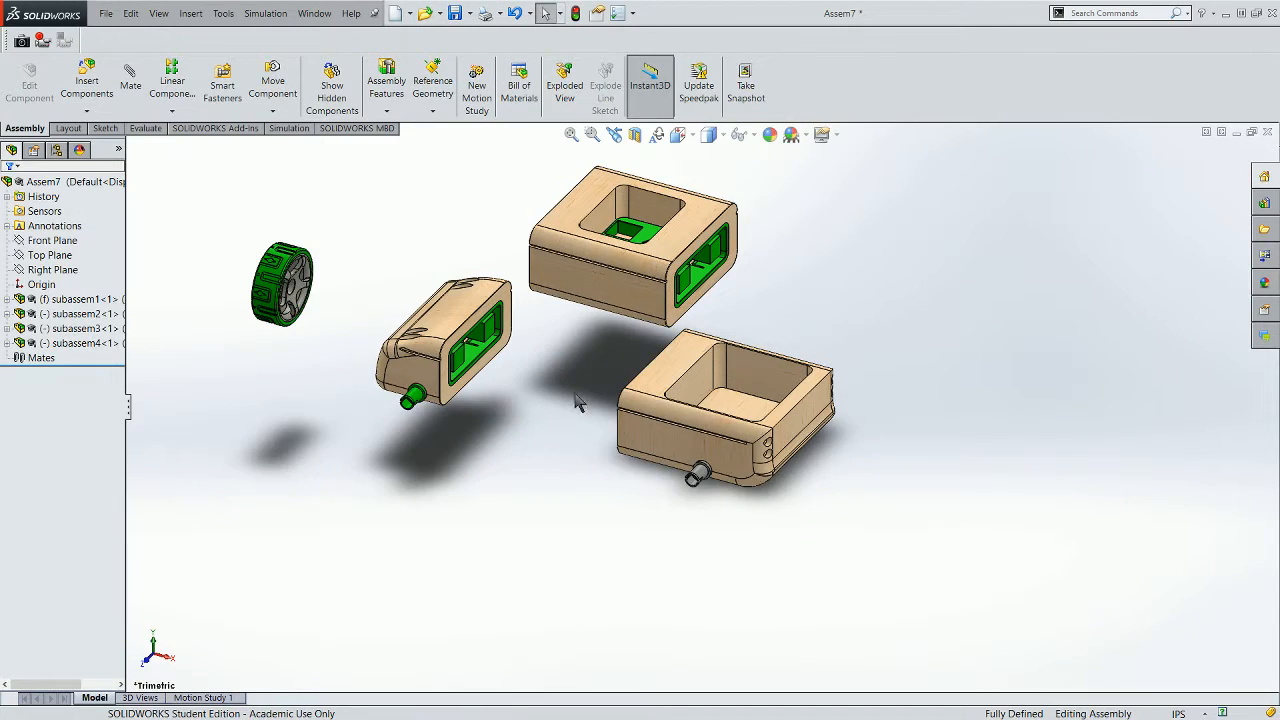
Step: Shift the passenger section slightly above the bed and move the front section farther from the bed, close to the wheel
scroll(650, 410, down, 3)
middle_drag(803, 397, 655, 374)
scroll(640, 273, up, 1)
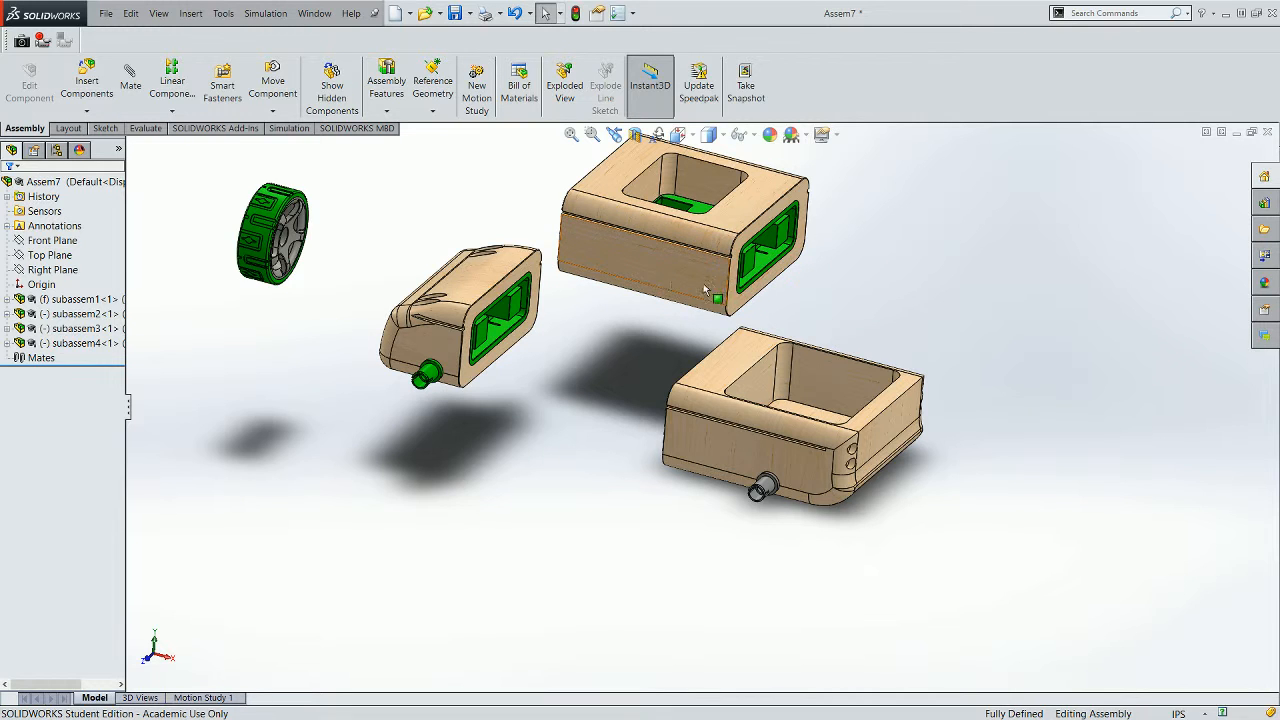
scroll(647, 271, down, 1)
drag(687, 224, 735, 250)
click(745, 400)
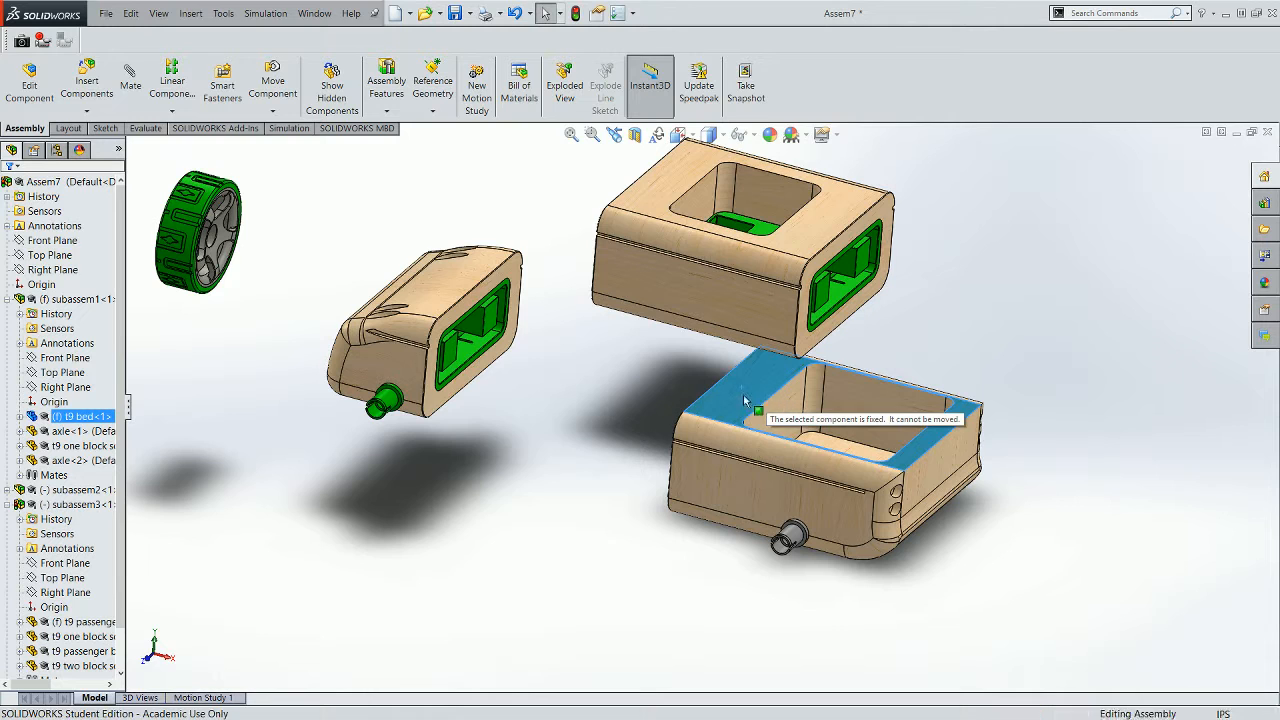
drag(432, 294, 351, 223)
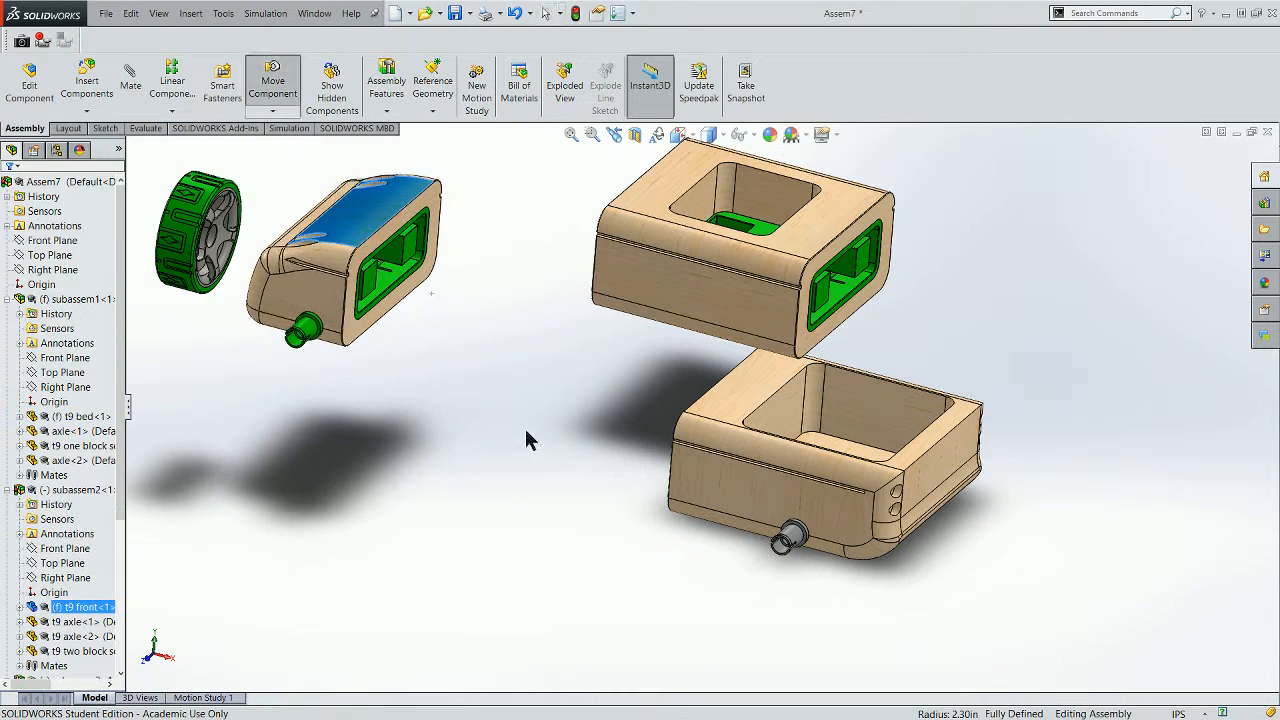
Step: Raise the passenger section well clear of the bed
scroll(504, 403, up, 2)
middle_drag(504, 403, 706, 390)
drag(680, 360, 677, 280)
middle_drag(677, 280, 612, 321)
scroll(660, 327, down, 4)
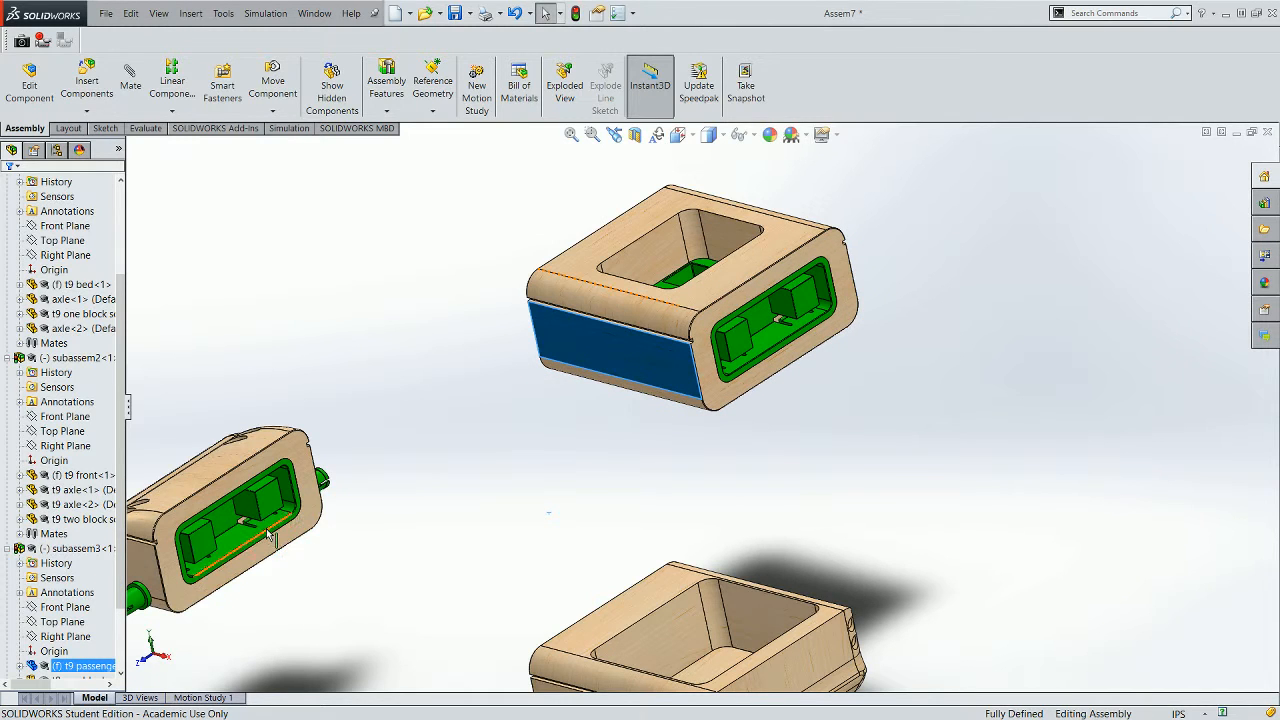
scroll(272, 525, up, 3)
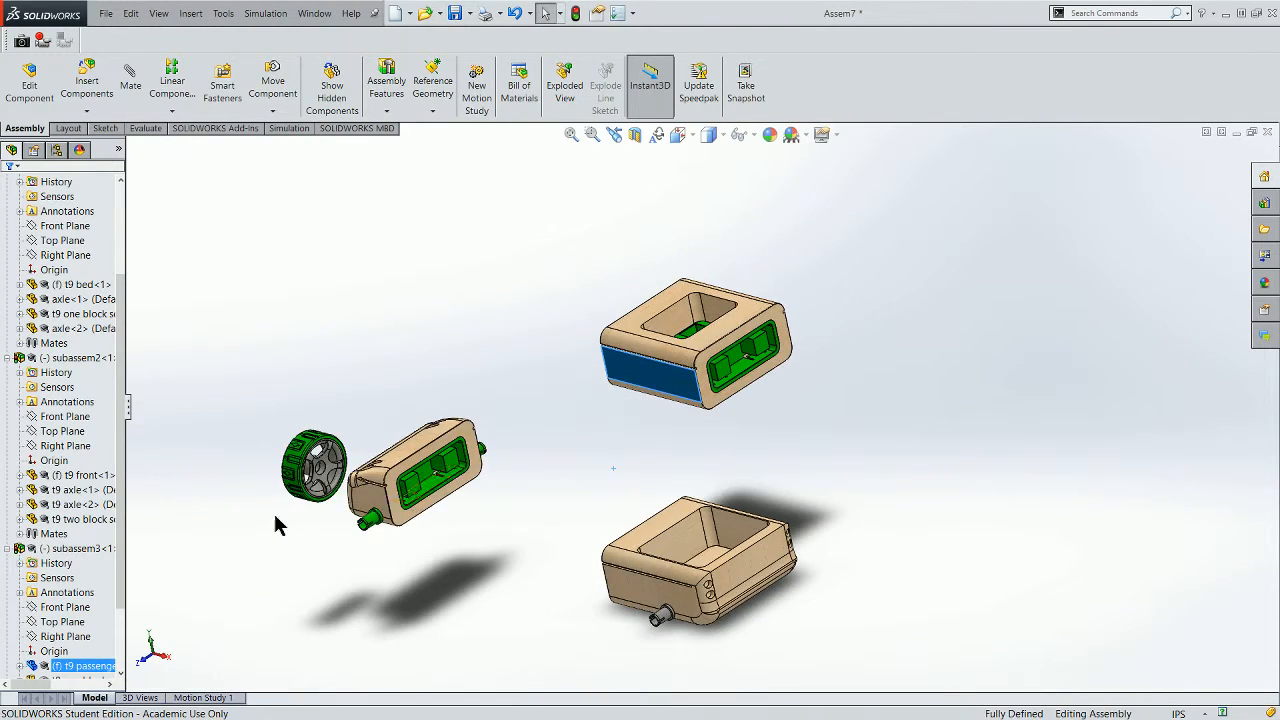
scroll(600, 440, down, 3)
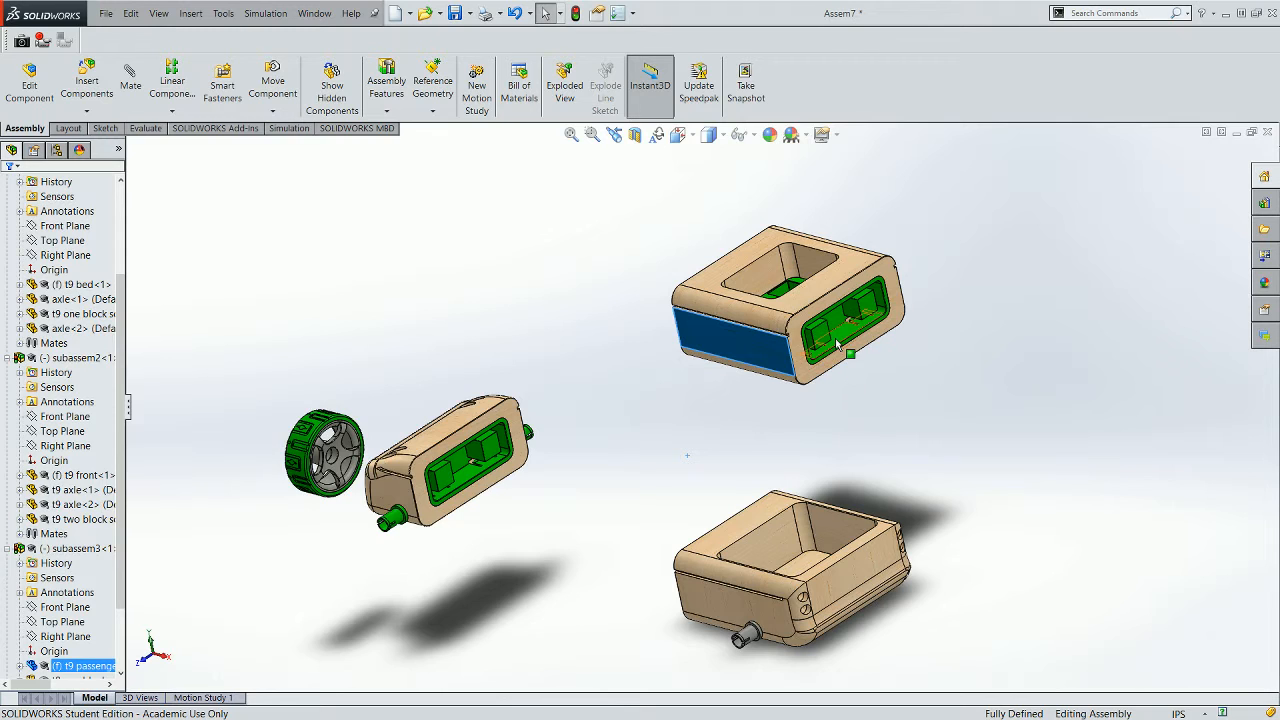
scroll(827, 341, down, 2)
scroll(826, 341, up, 3)
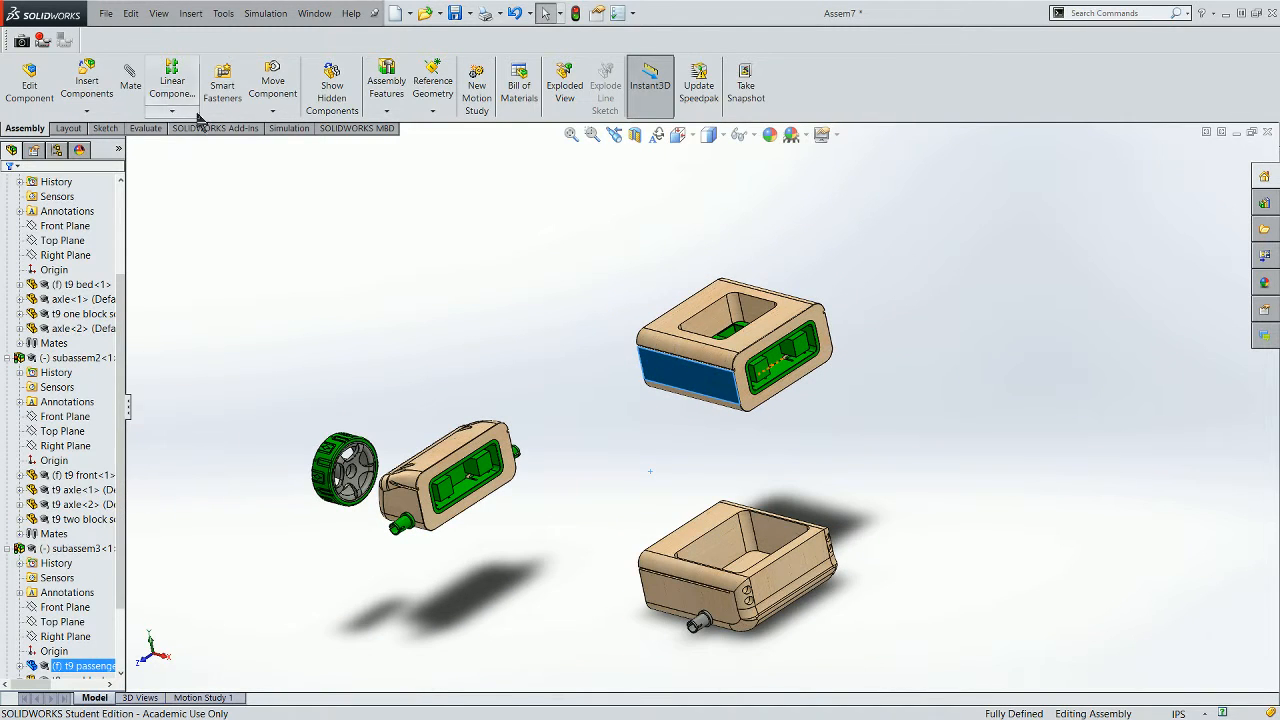
Step: Insert the t9 connector part and place it in the free space above the front section and wheel
click(107, 115)
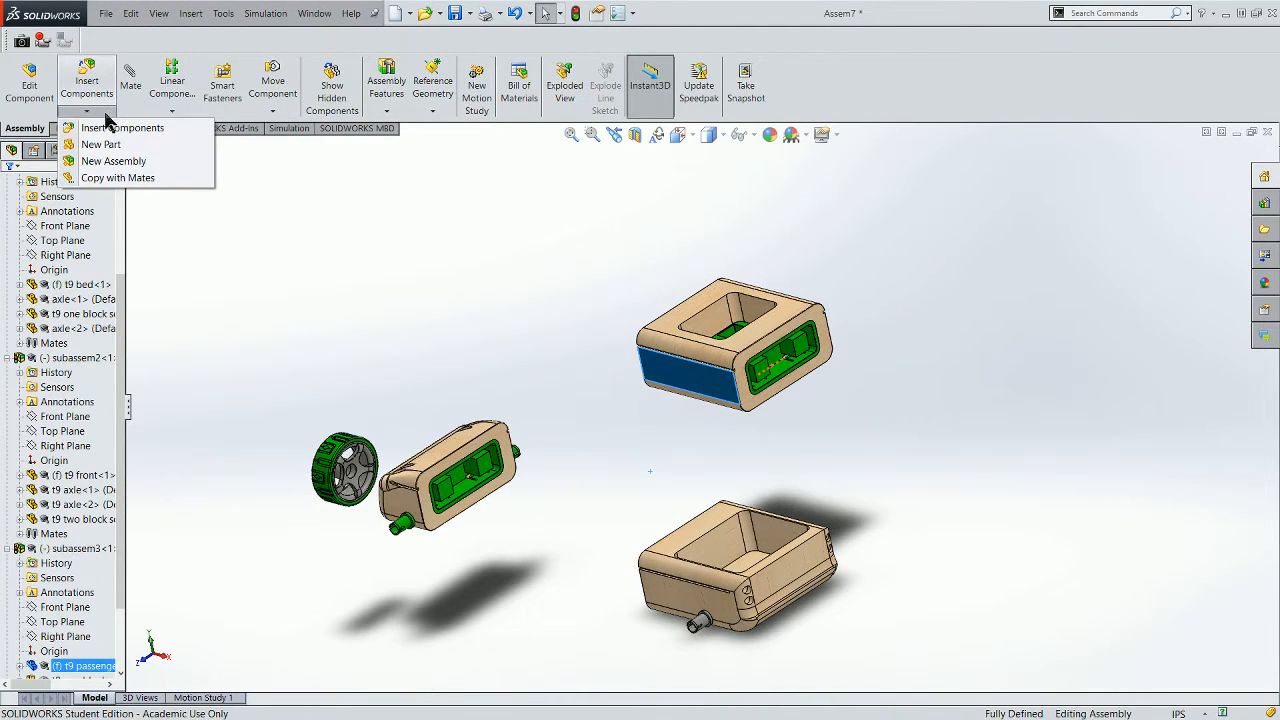
click(105, 128)
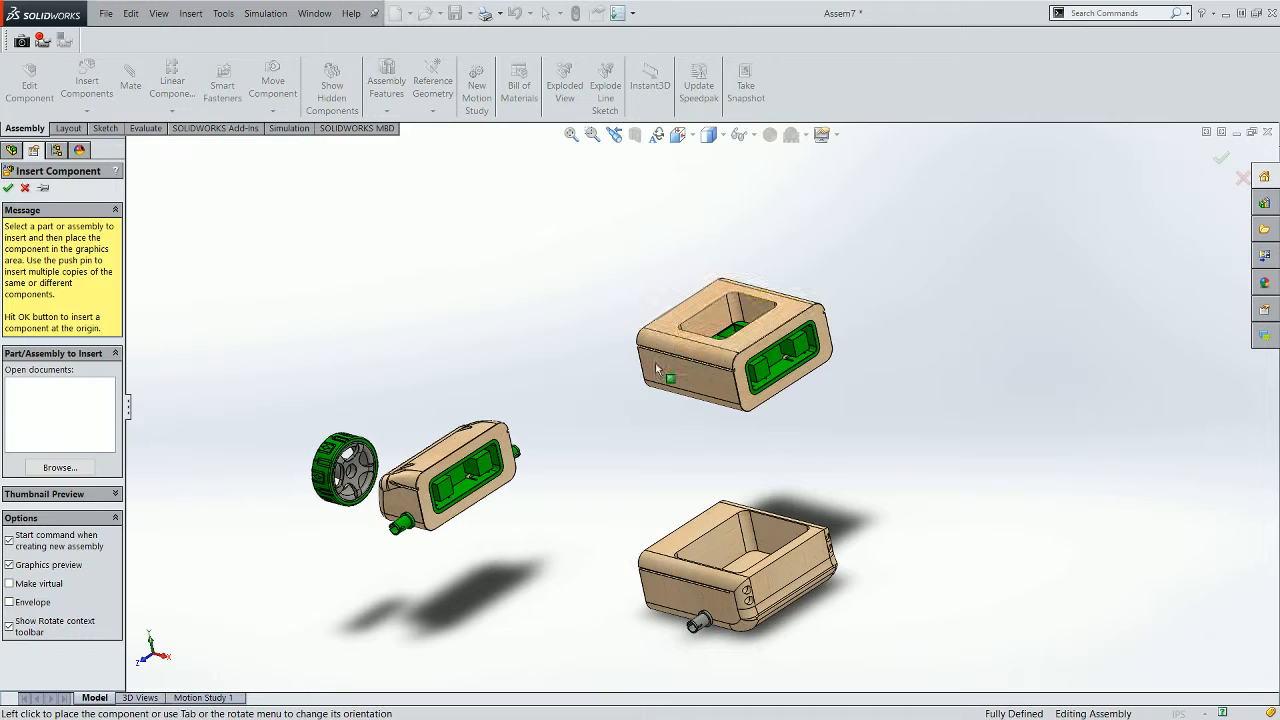
click(60, 467)
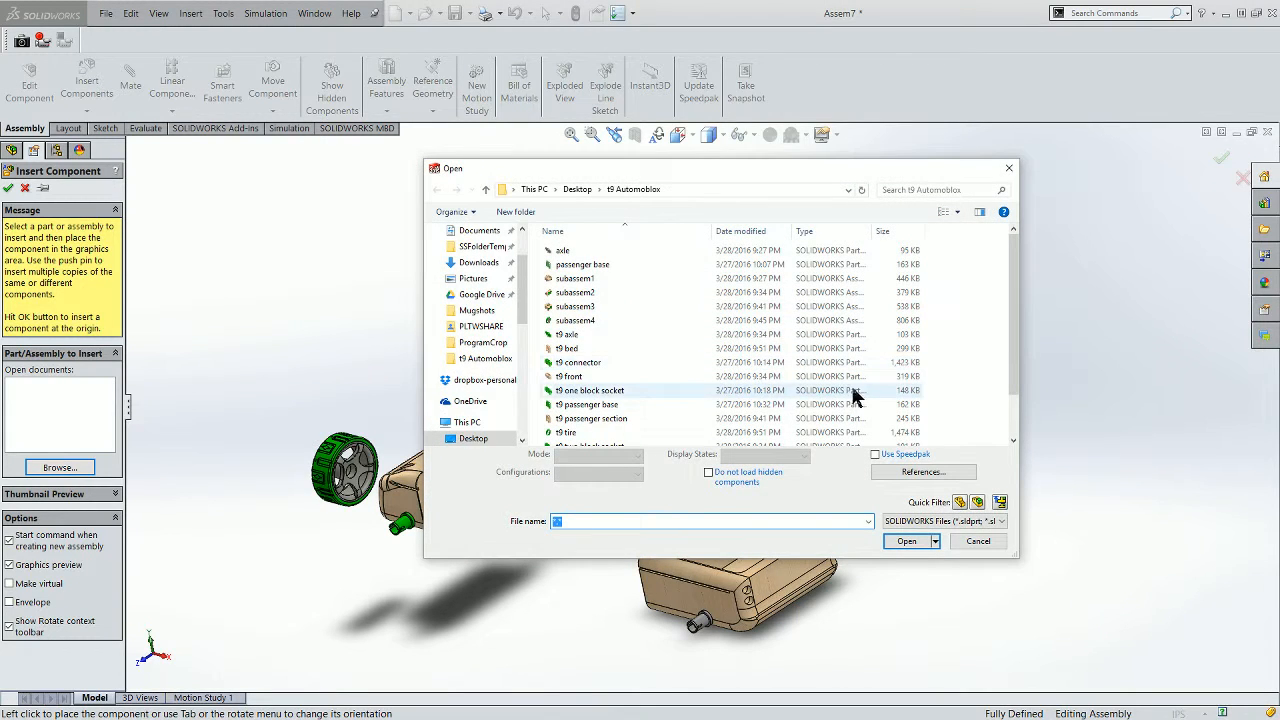
click(580, 363)
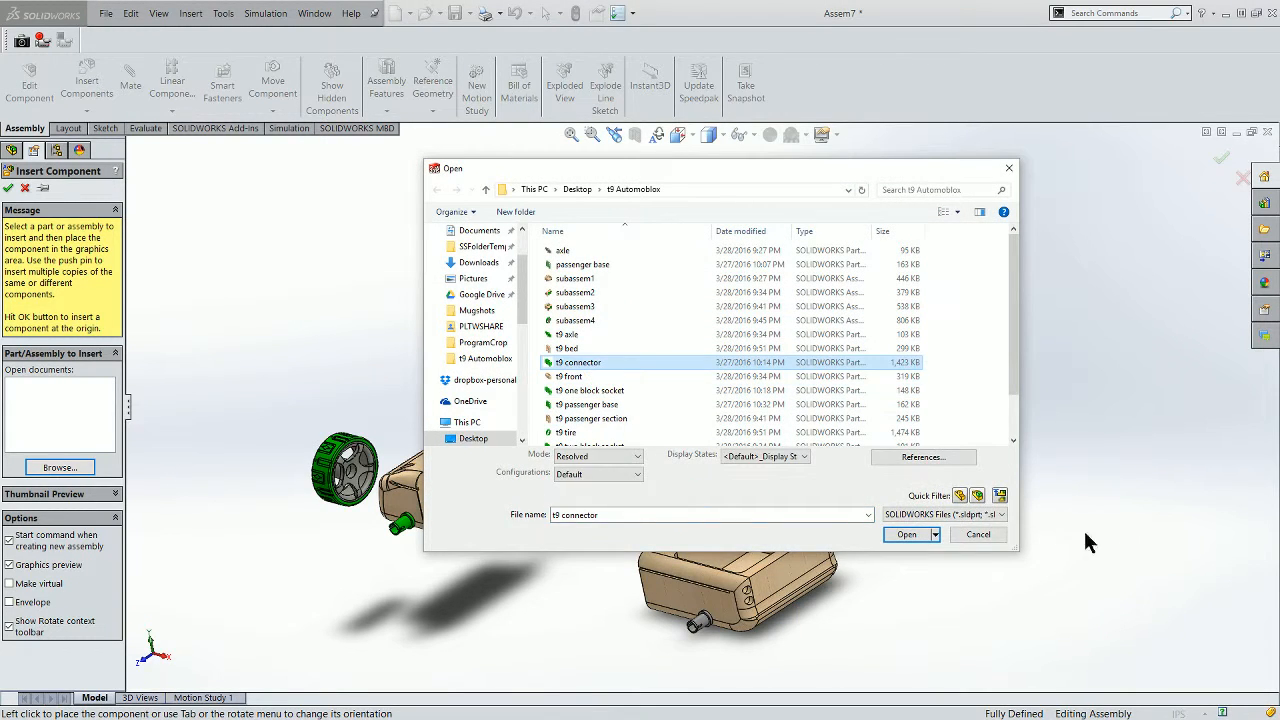
click(906, 535)
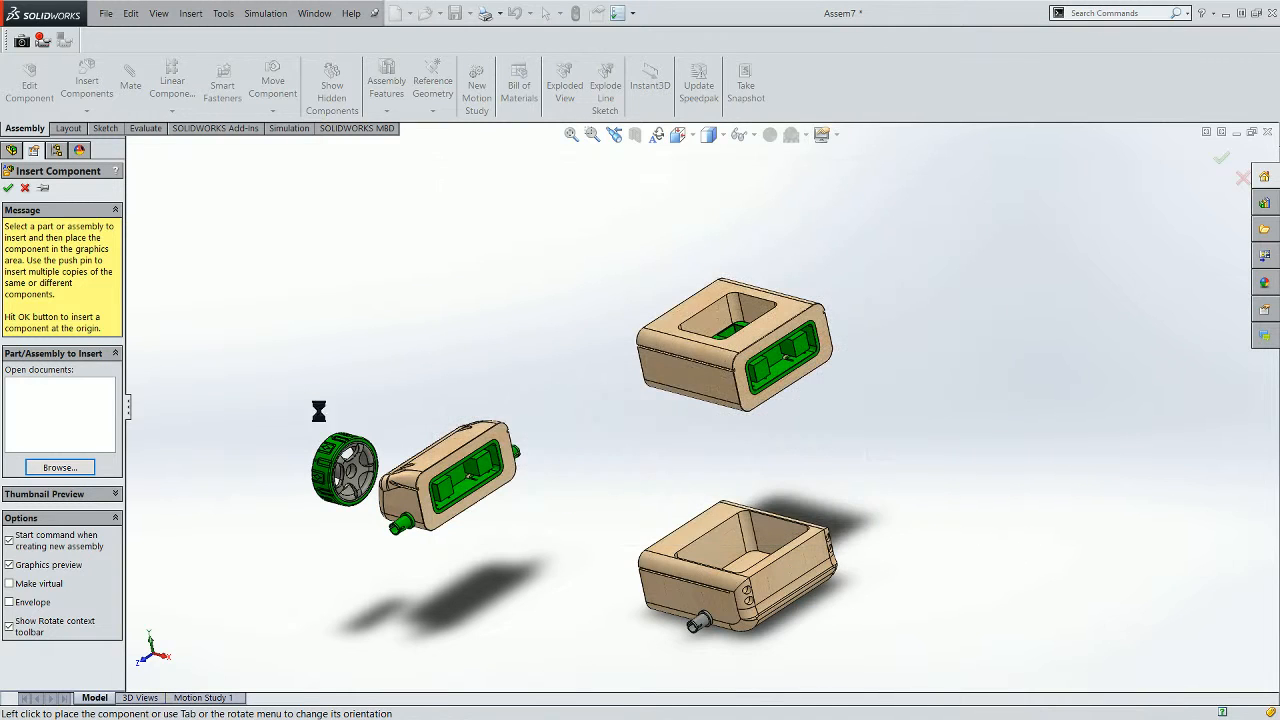
click(425, 315)
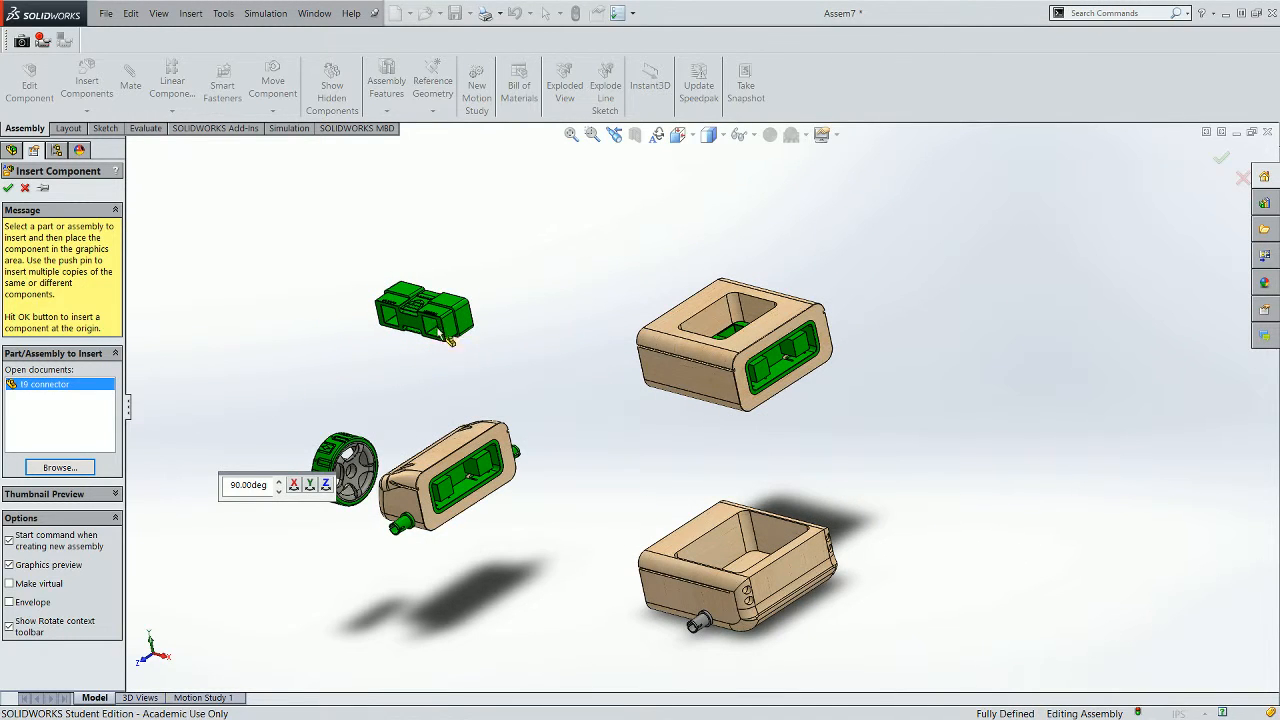
scroll(540, 343, up, 1)
scroll(611, 308, down, 2)
middle_drag(611, 309, 657, 298)
scroll(591, 423, up, 6)
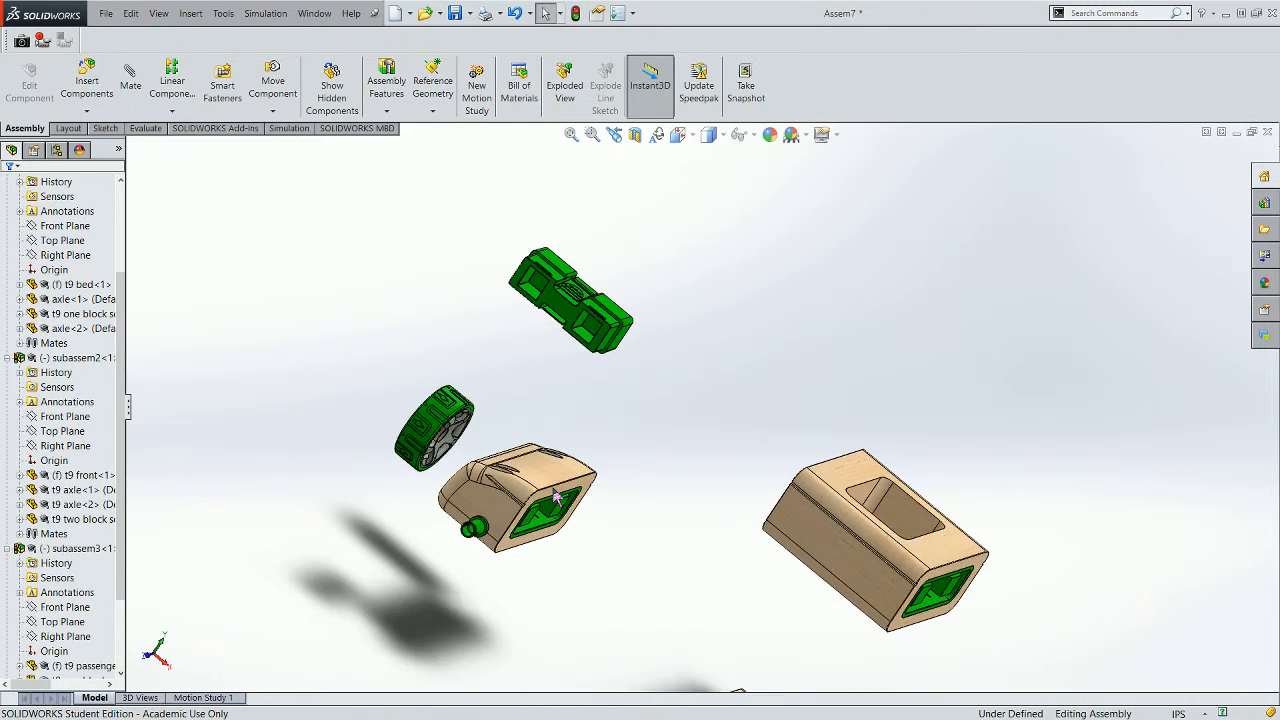
middle_drag(630, 430, 560, 408)
scroll(545, 409, down, 5)
scroll(615, 470, down, 4)
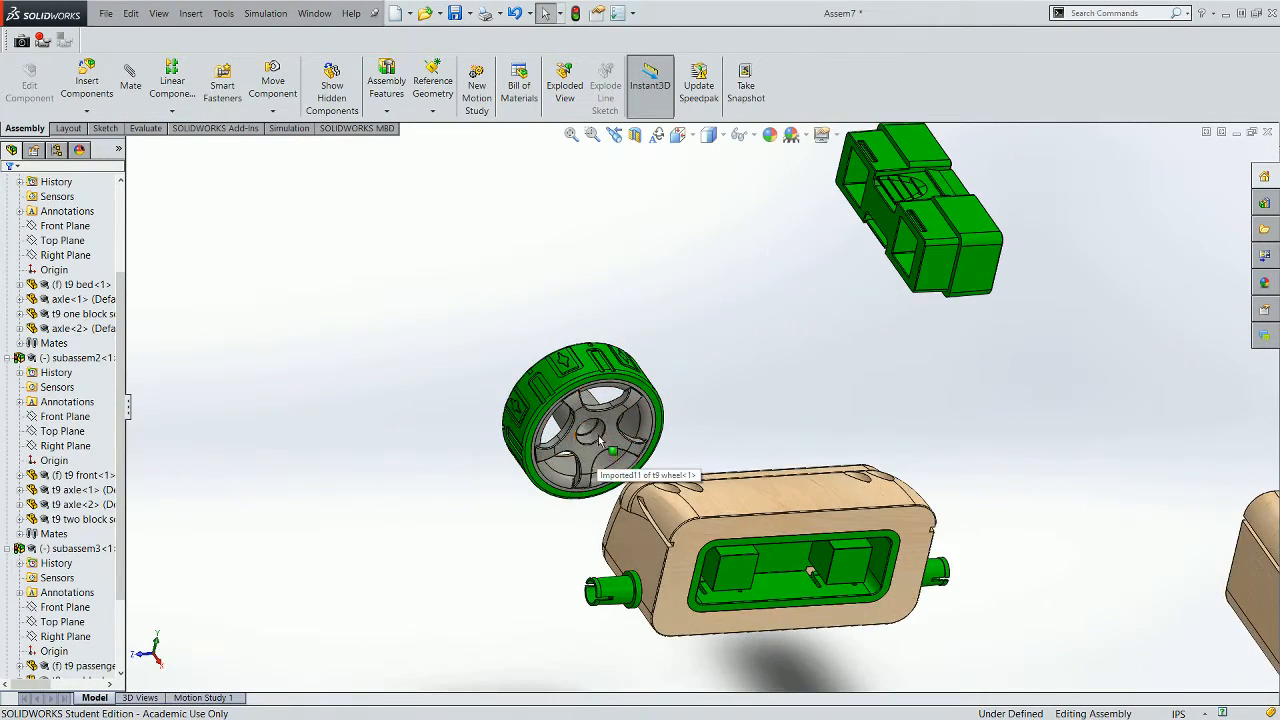
scroll(605, 447, down, 5)
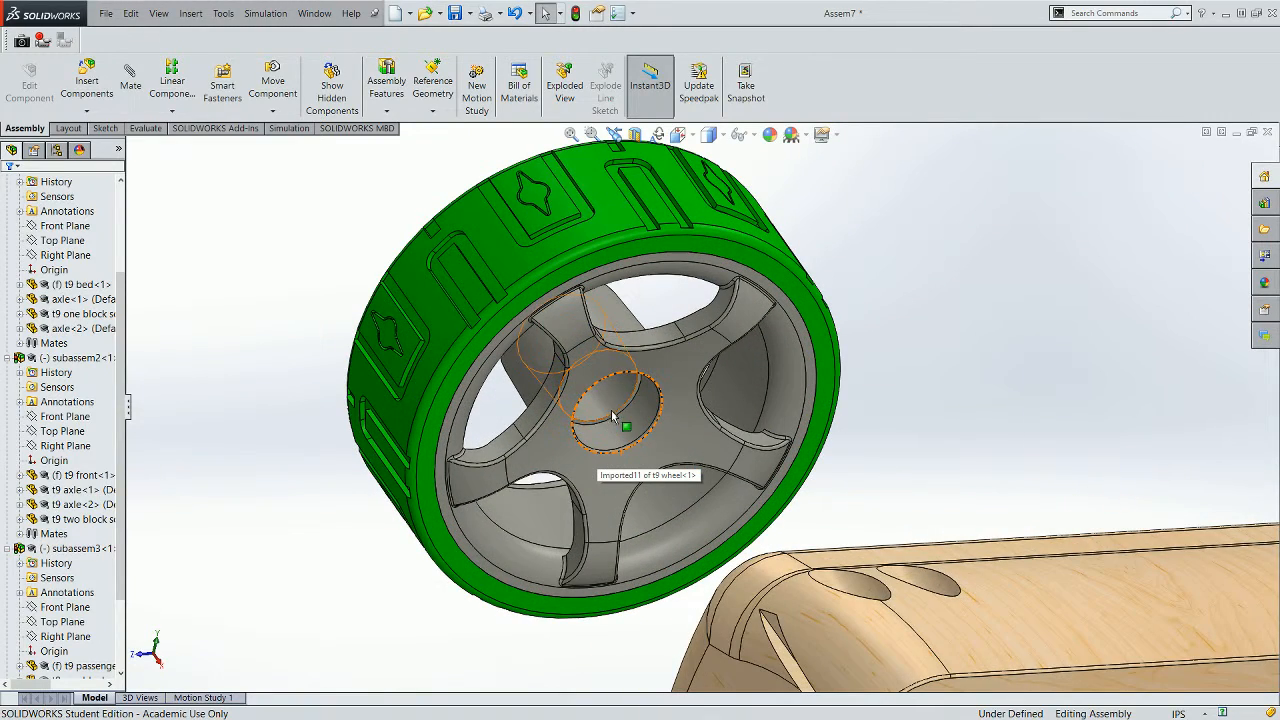
click(614, 415)
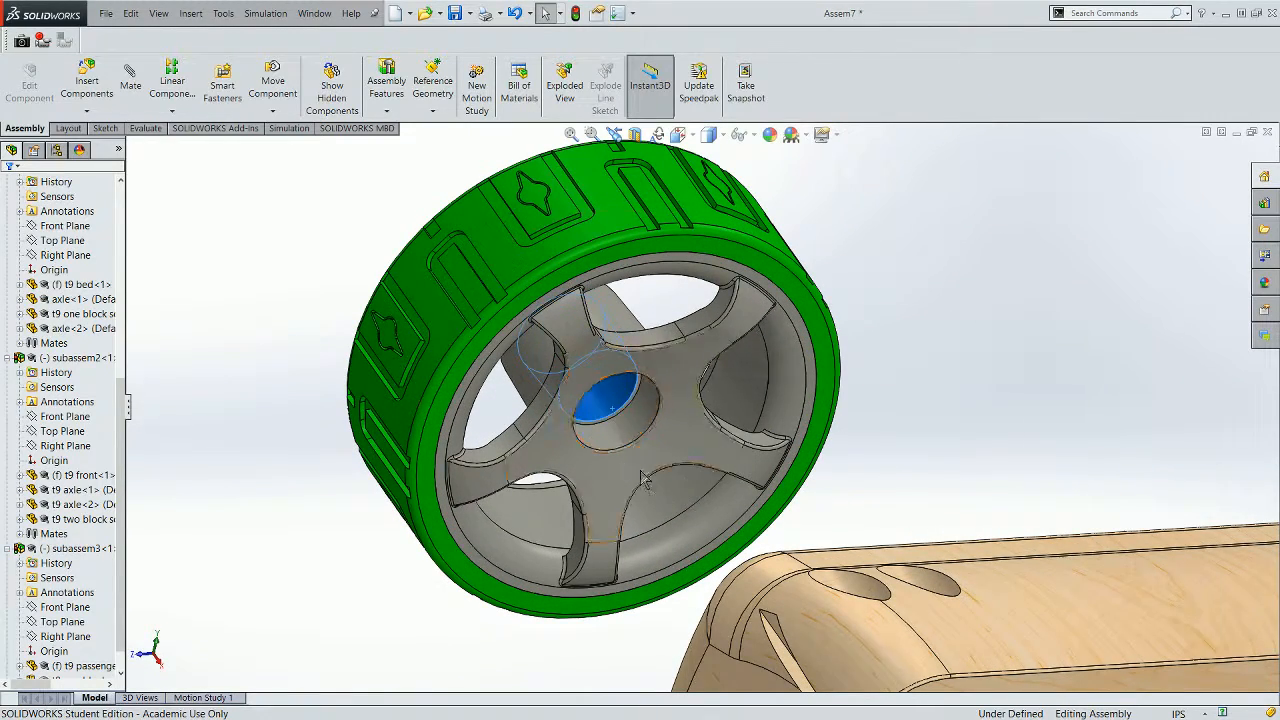
scroll(706, 571, up, 6)
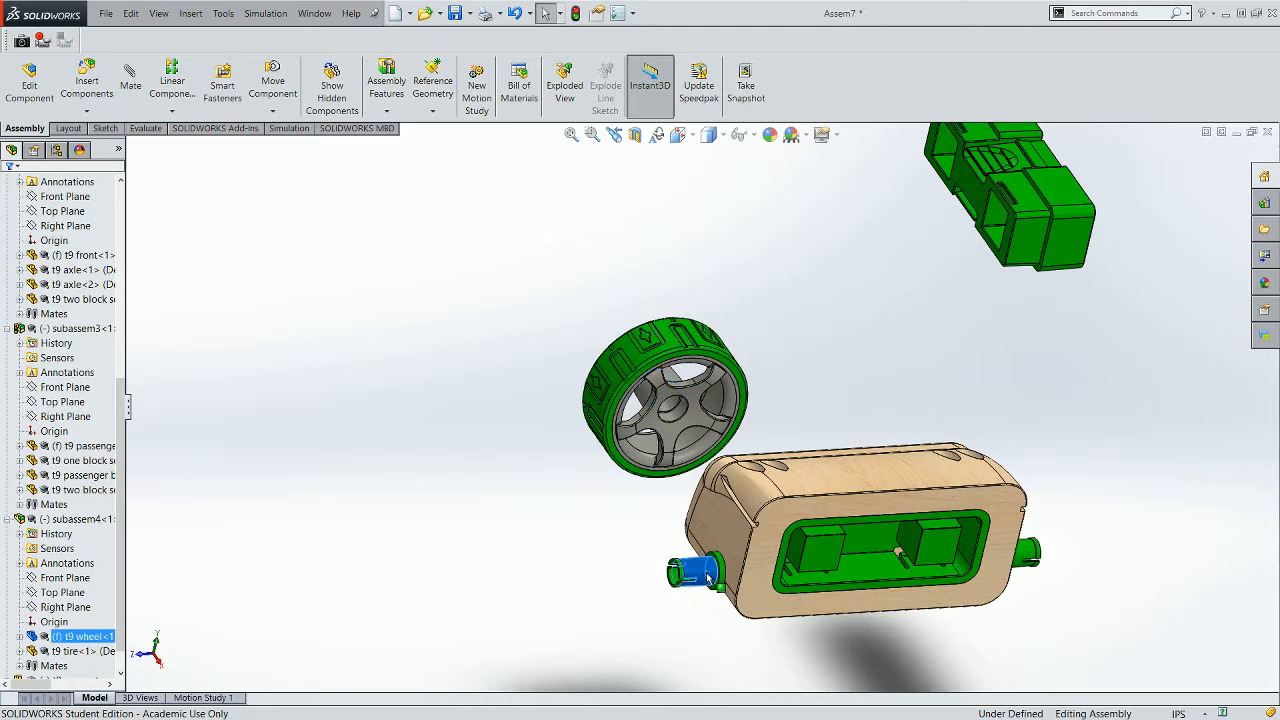
click(706, 572)
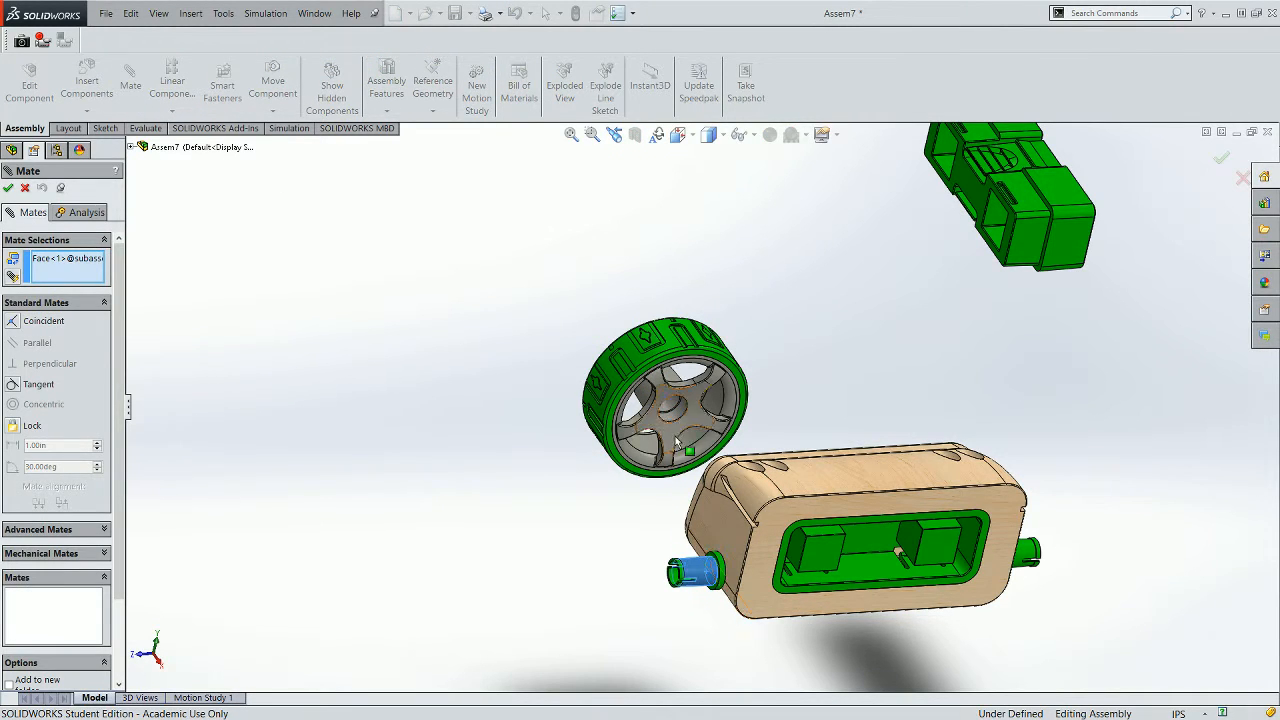
scroll(676, 443, down, 4)
click(670, 397)
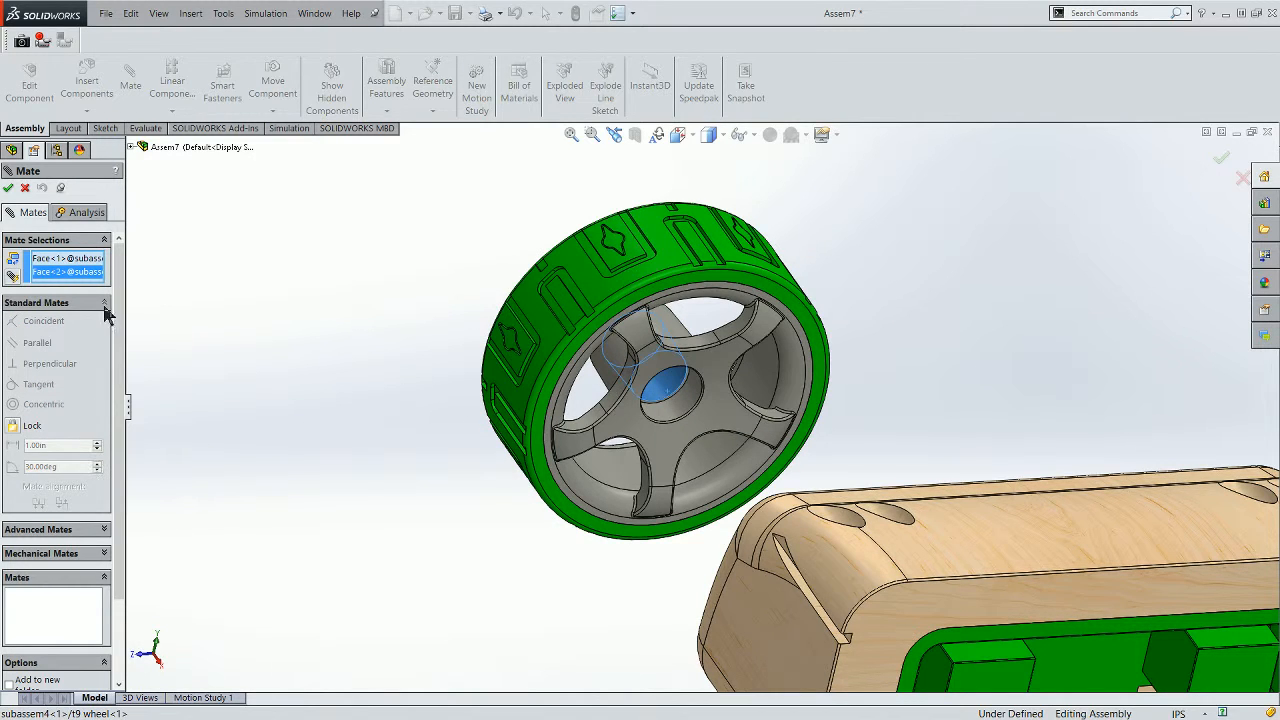
right_click(58, 276)
click(92, 275)
scroll(677, 491, up, 4)
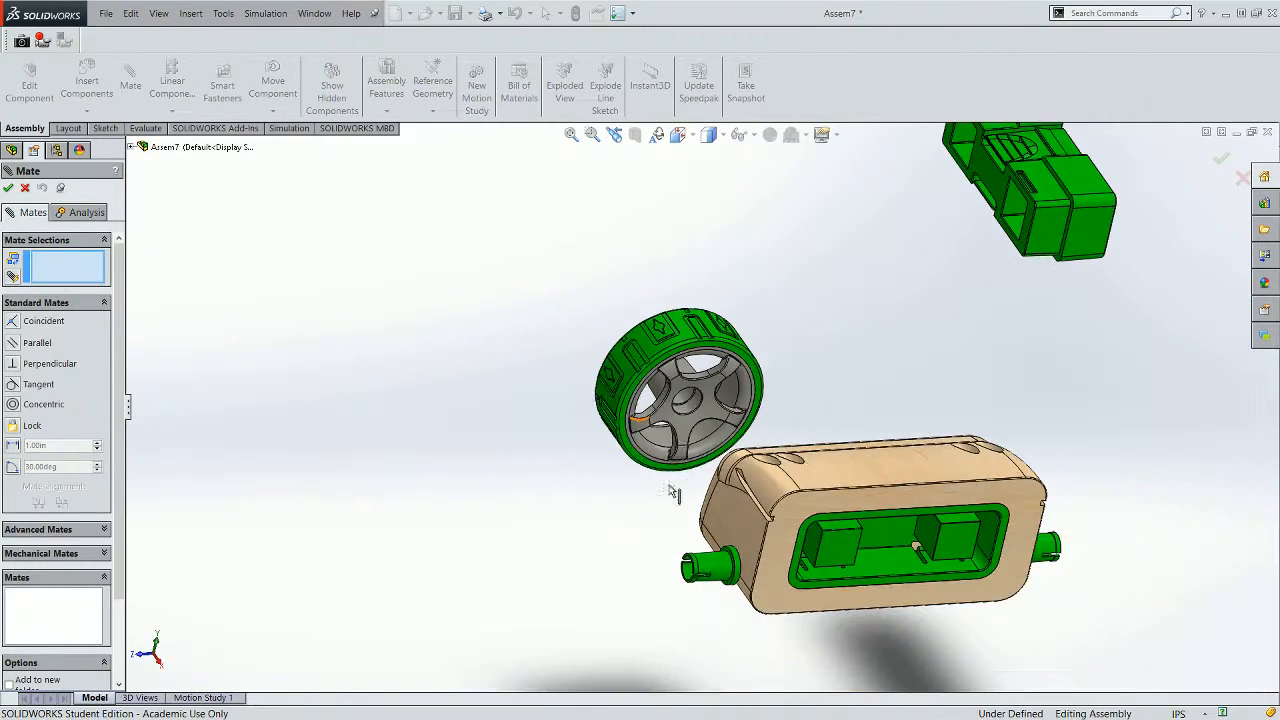
middle_drag(661, 421, 661, 394)
scroll(659, 391, down, 2)
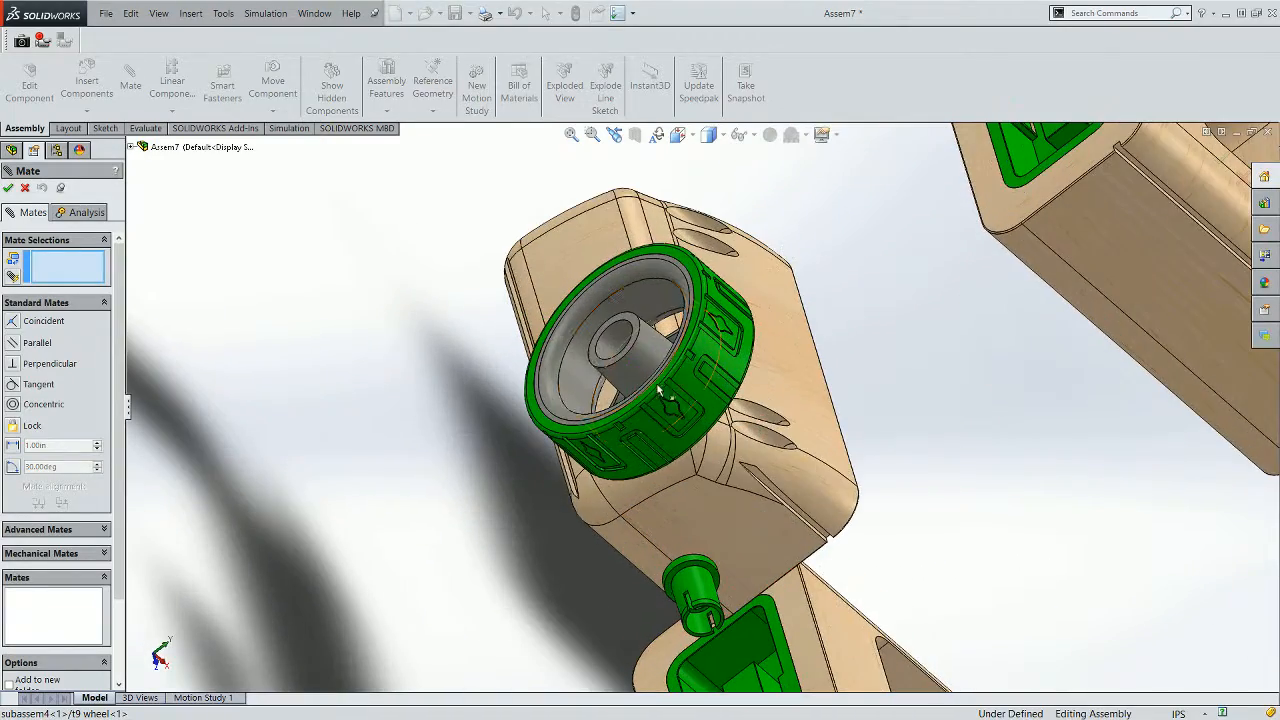
click(611, 346)
scroll(611, 346, up, 2)
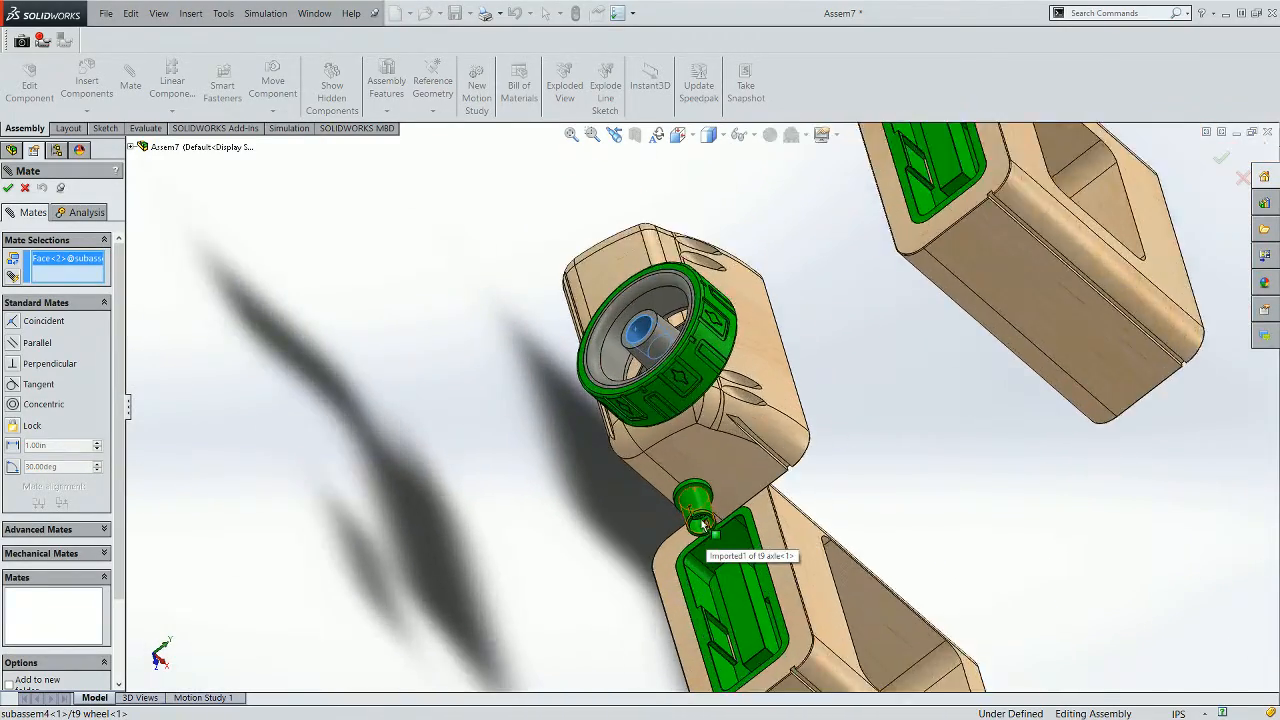
scroll(700, 500, down, 3)
click(701, 461)
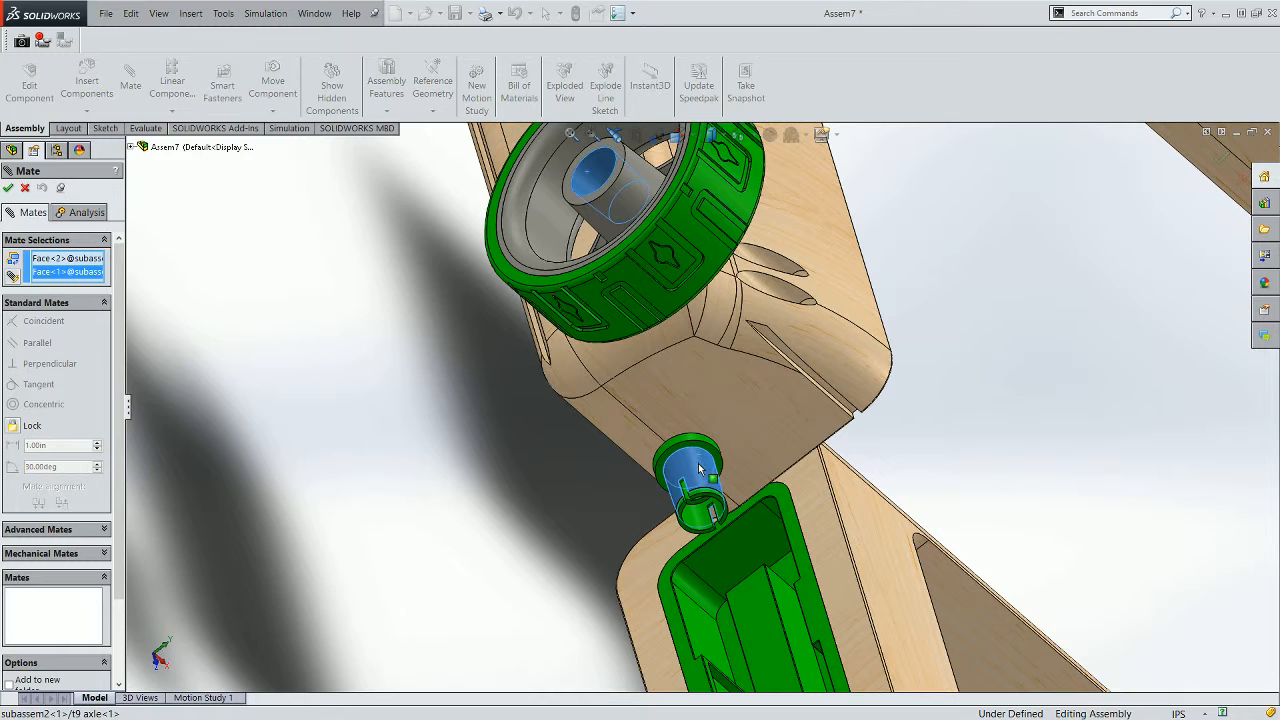
click(25, 189)
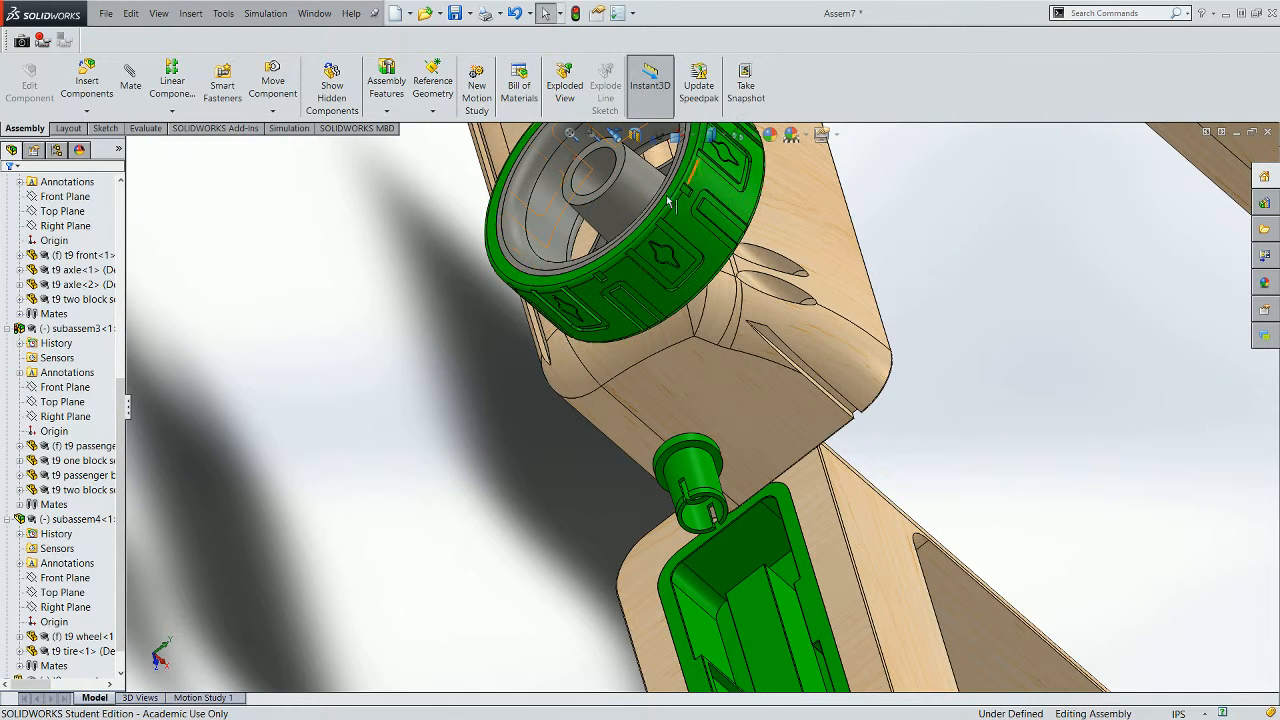
Step: Try a concentric mate between the wheel's bore and the front section's axle flange, with the mate alignment flipped
click(587, 194)
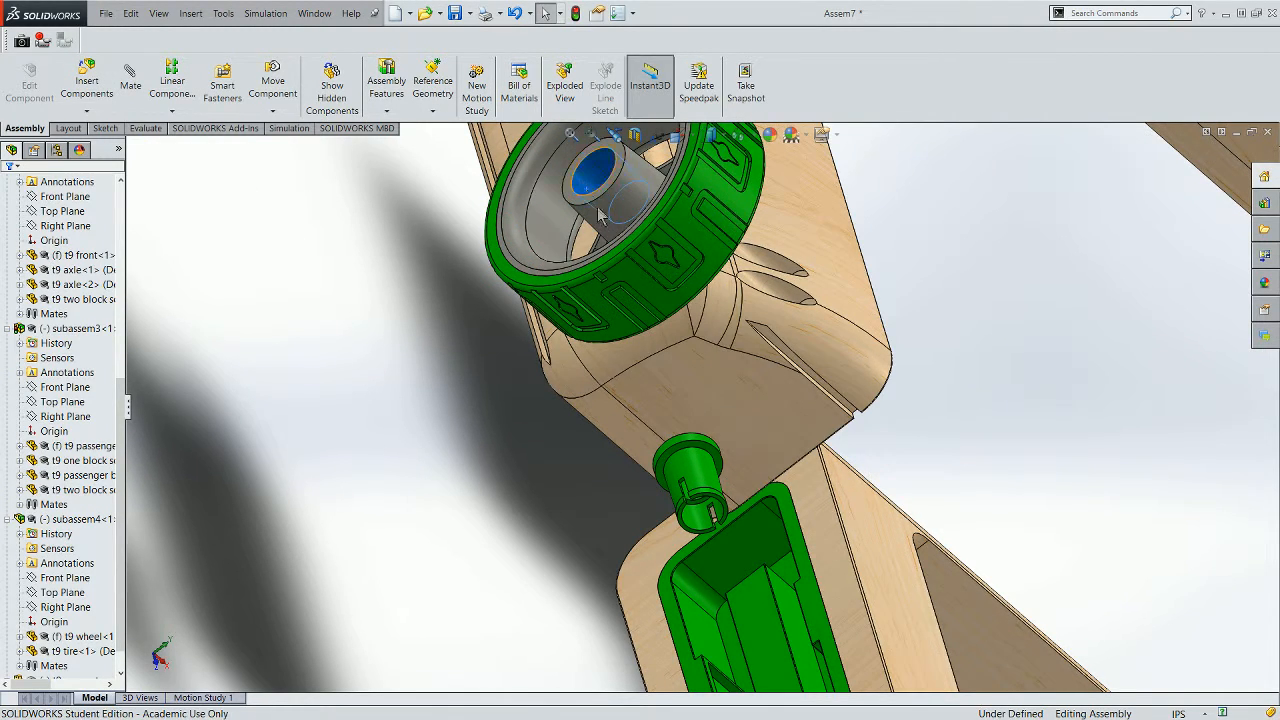
click(702, 443)
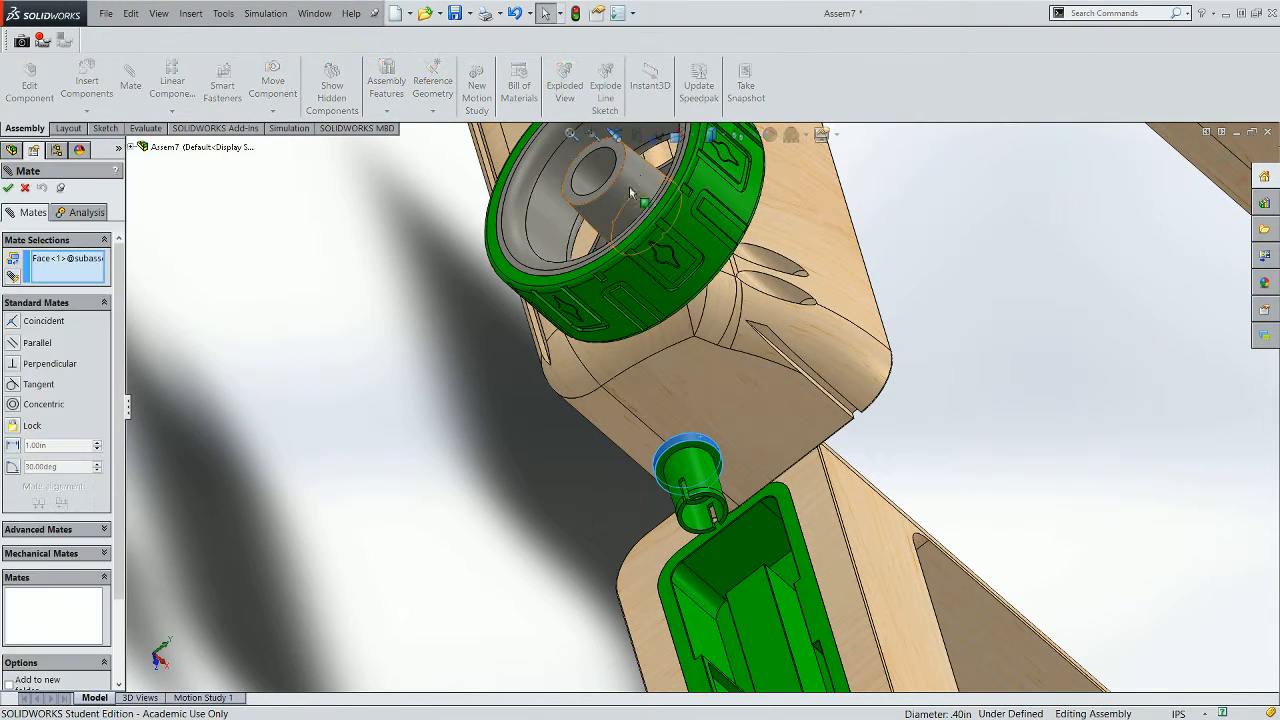
click(587, 178)
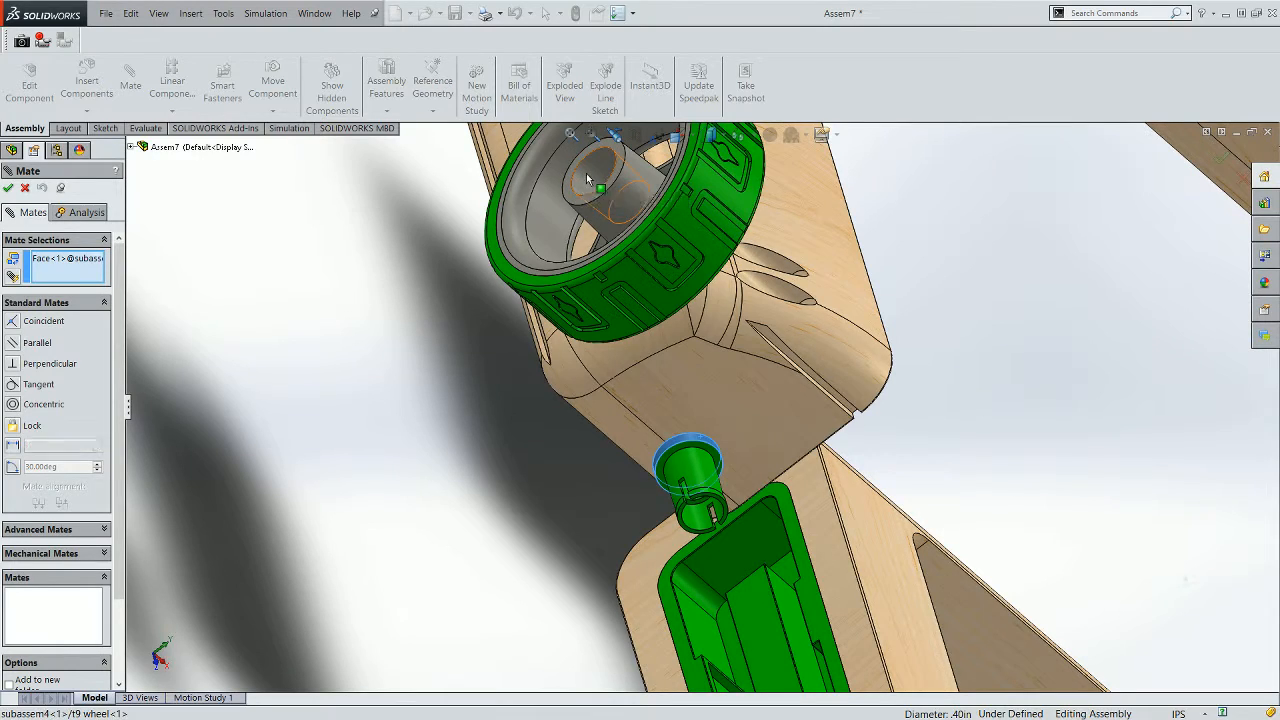
scroll(700, 510, down, 3)
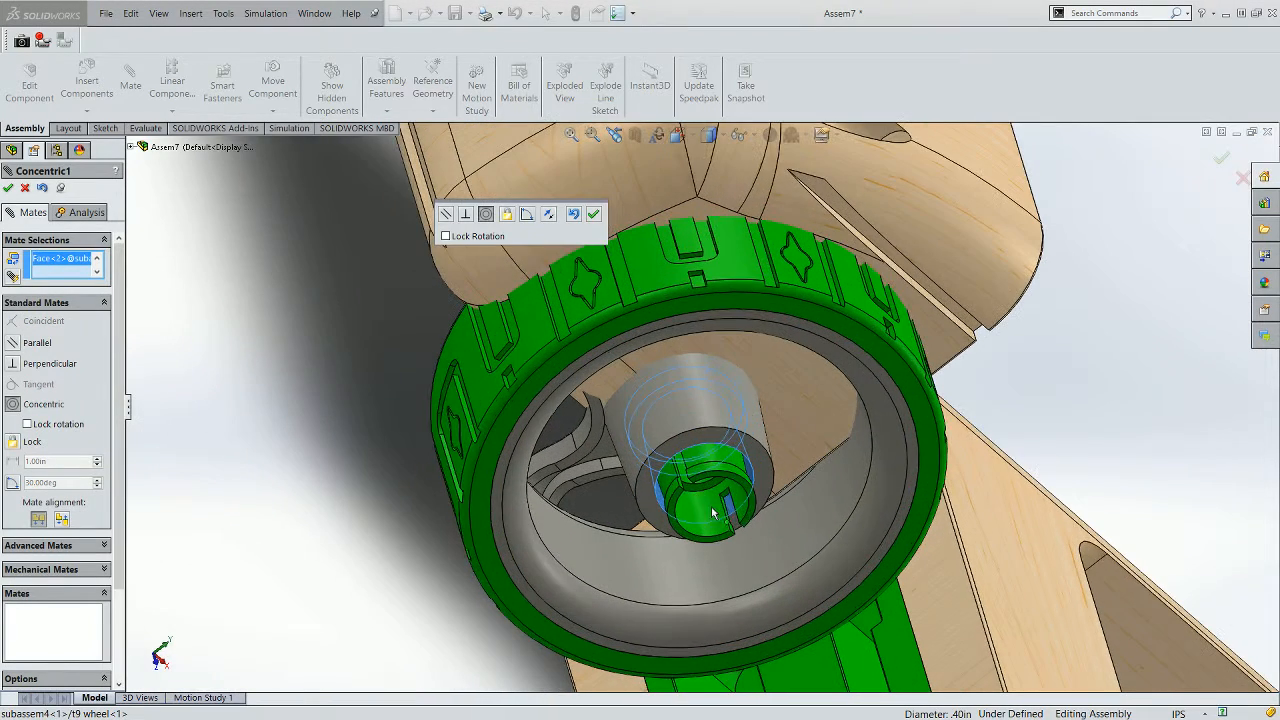
scroll(685, 470, up, 2)
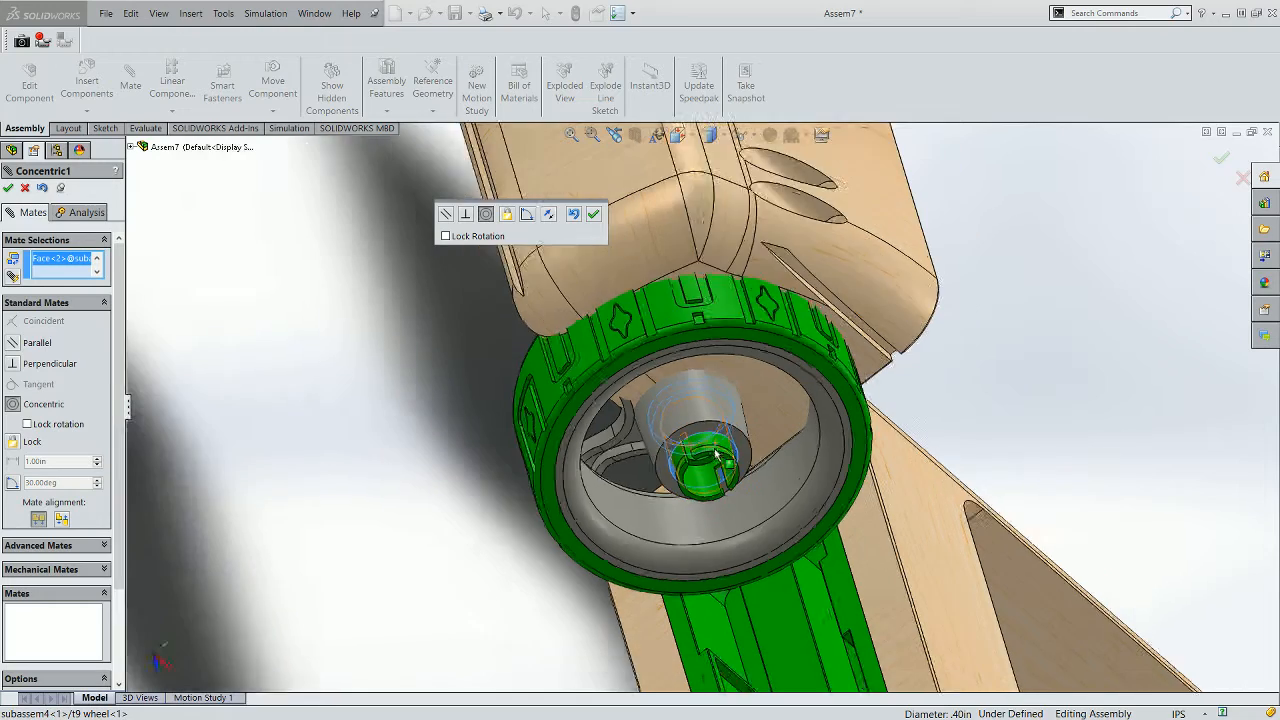
scroll(688, 436, down, 3)
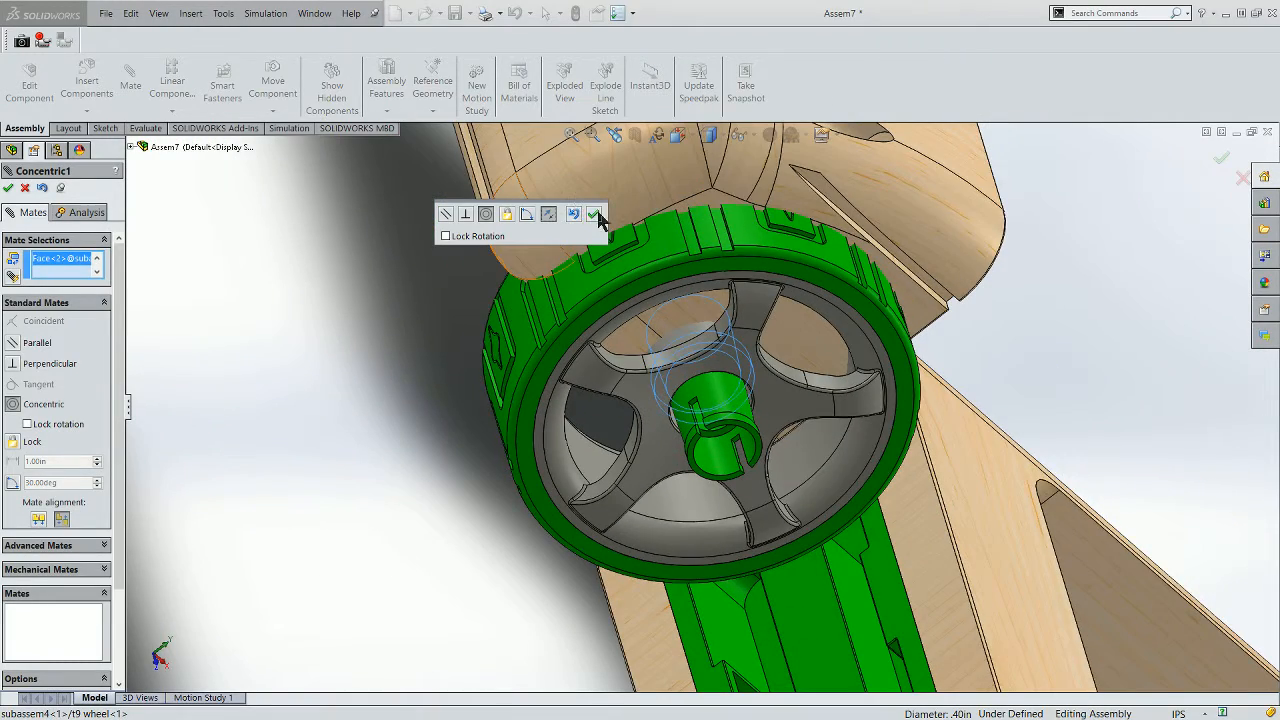
click(594, 215)
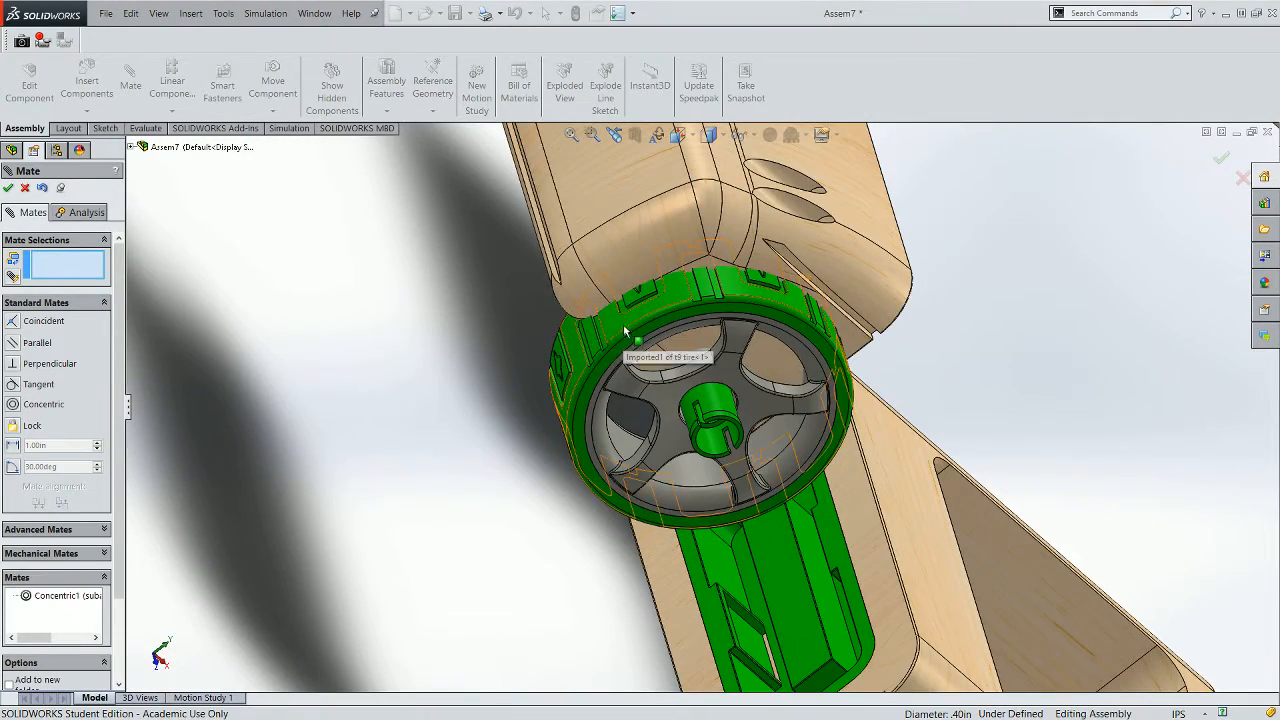
Step: Shift the front section and its wheel aside, and undo the concentric mate between them
drag(624, 327, 545, 366)
drag(628, 381, 166, 352)
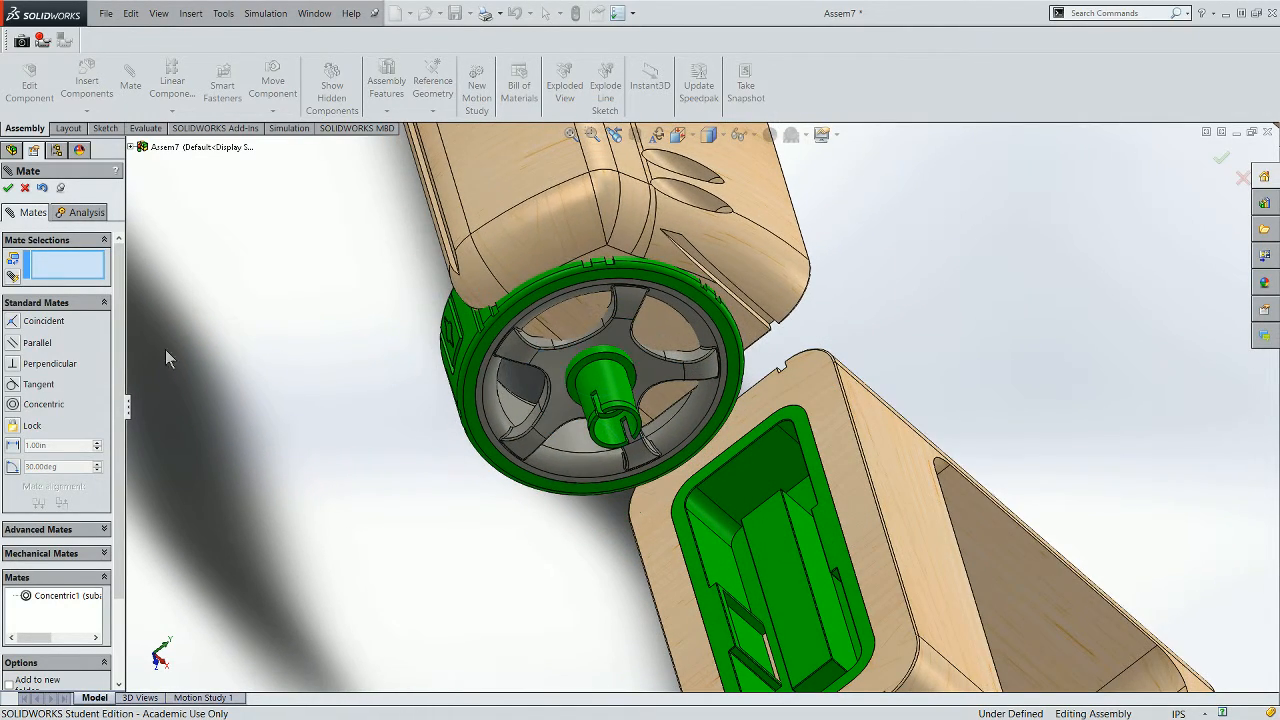
click(43, 189)
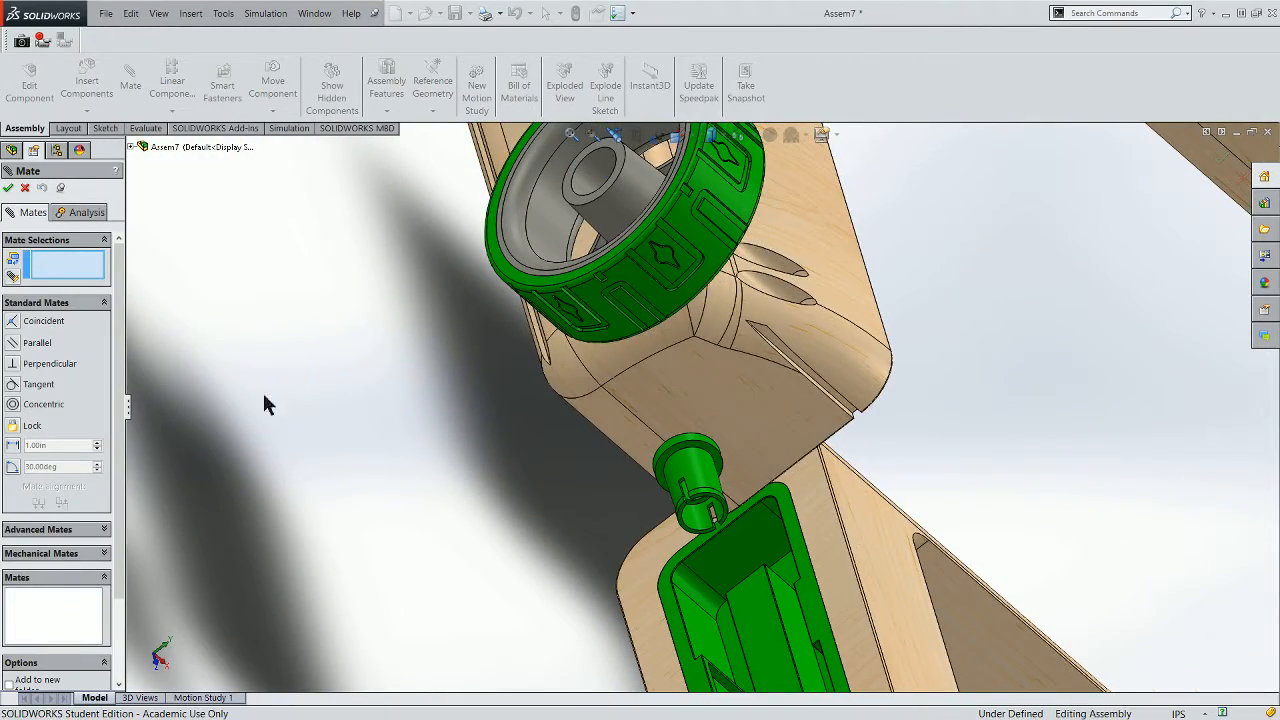
Step: Mate the wheel's bore concentric with the flange of the front section's nearest axle, flipping the alignment so the wheel's outer side faces outward
scroll(623, 449, down, 1)
scroll(706, 436, up, 3)
scroll(650, 330, down, 4)
scroll(650, 330, up, 1)
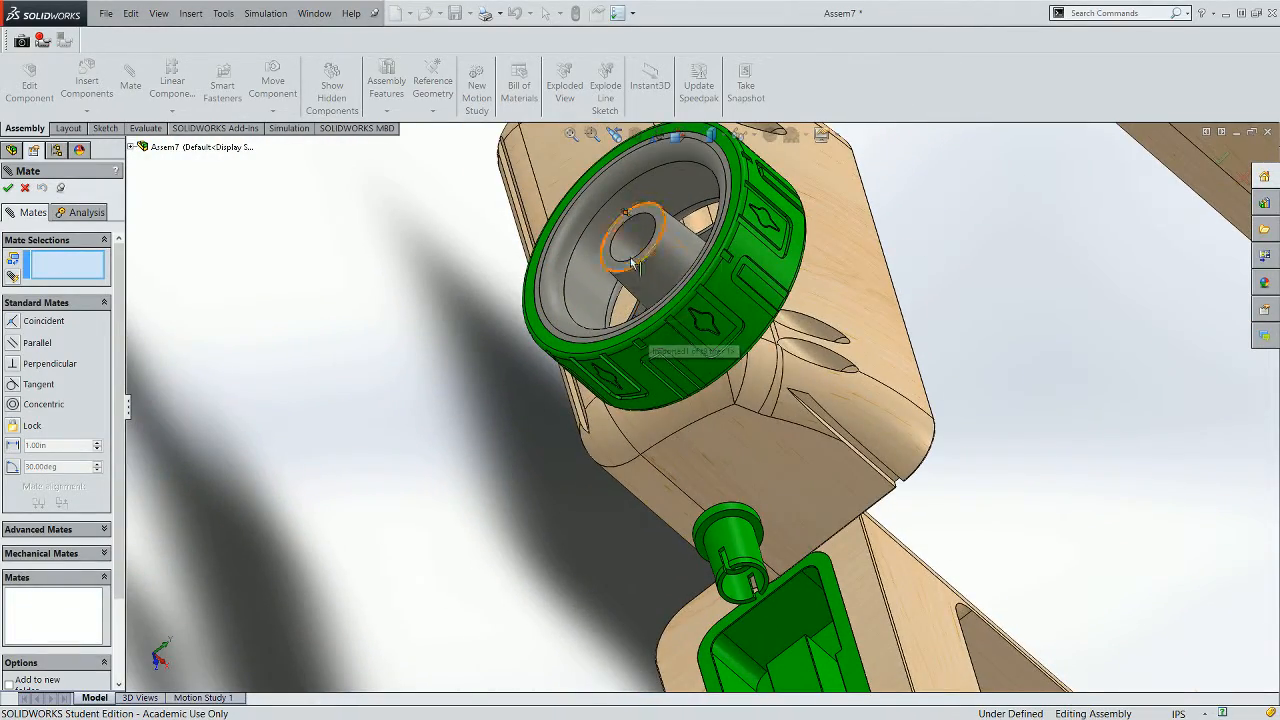
click(630, 245)
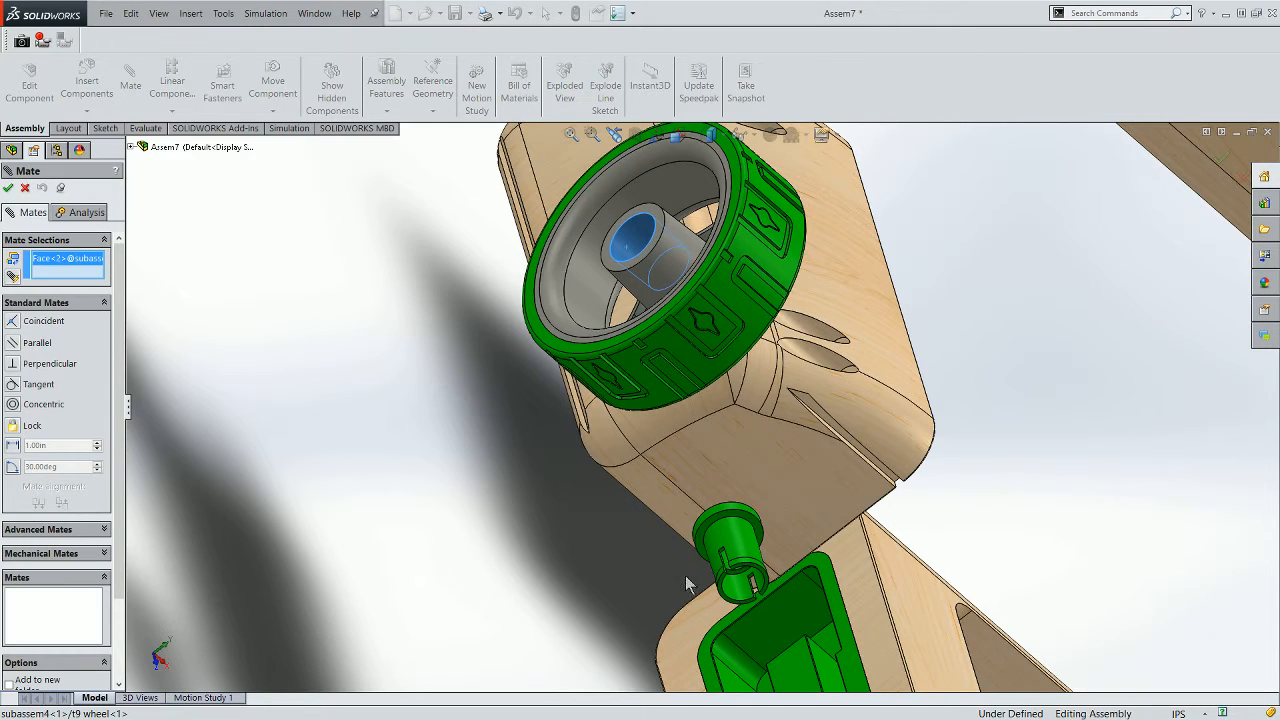
click(739, 551)
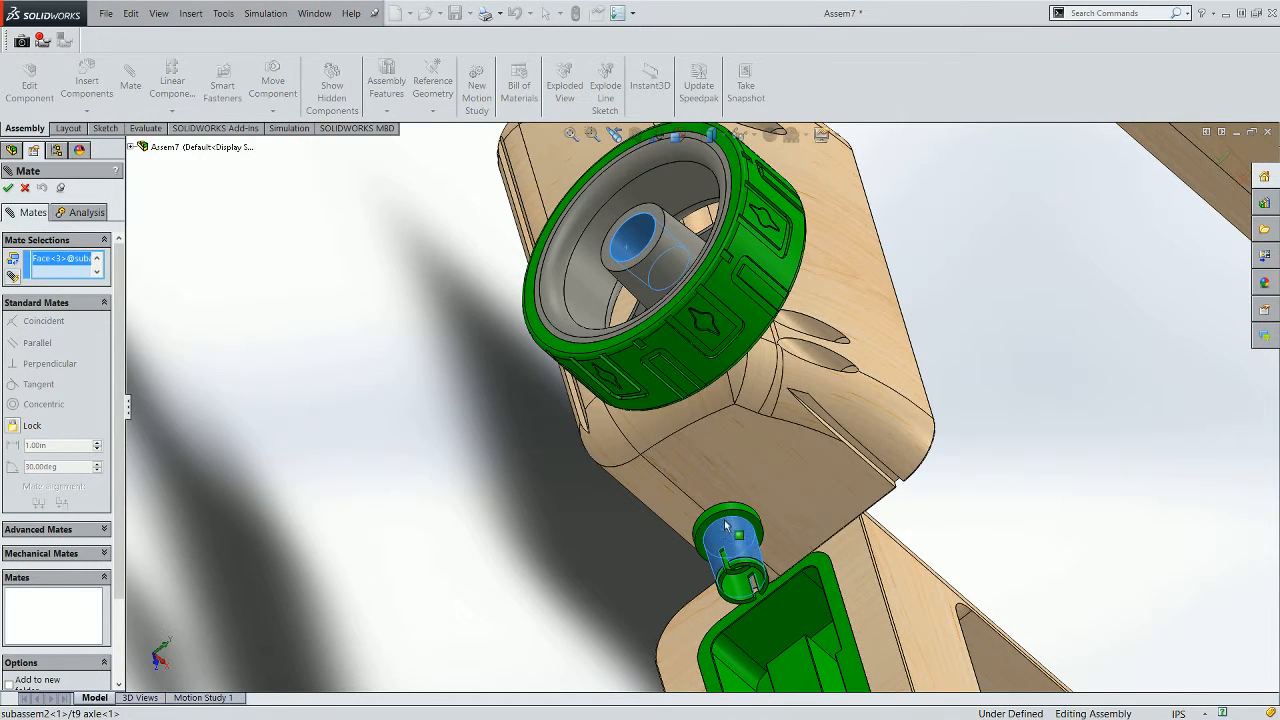
right_click(42, 267)
click(79, 288)
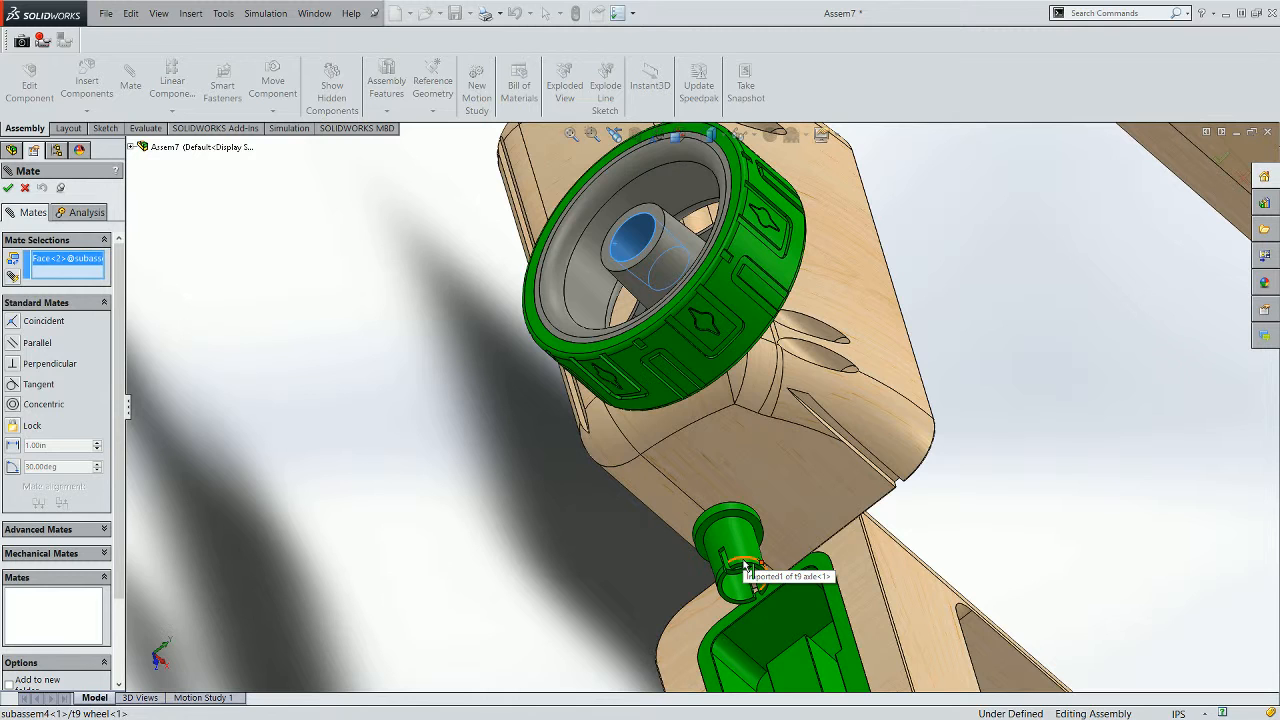
click(750, 515)
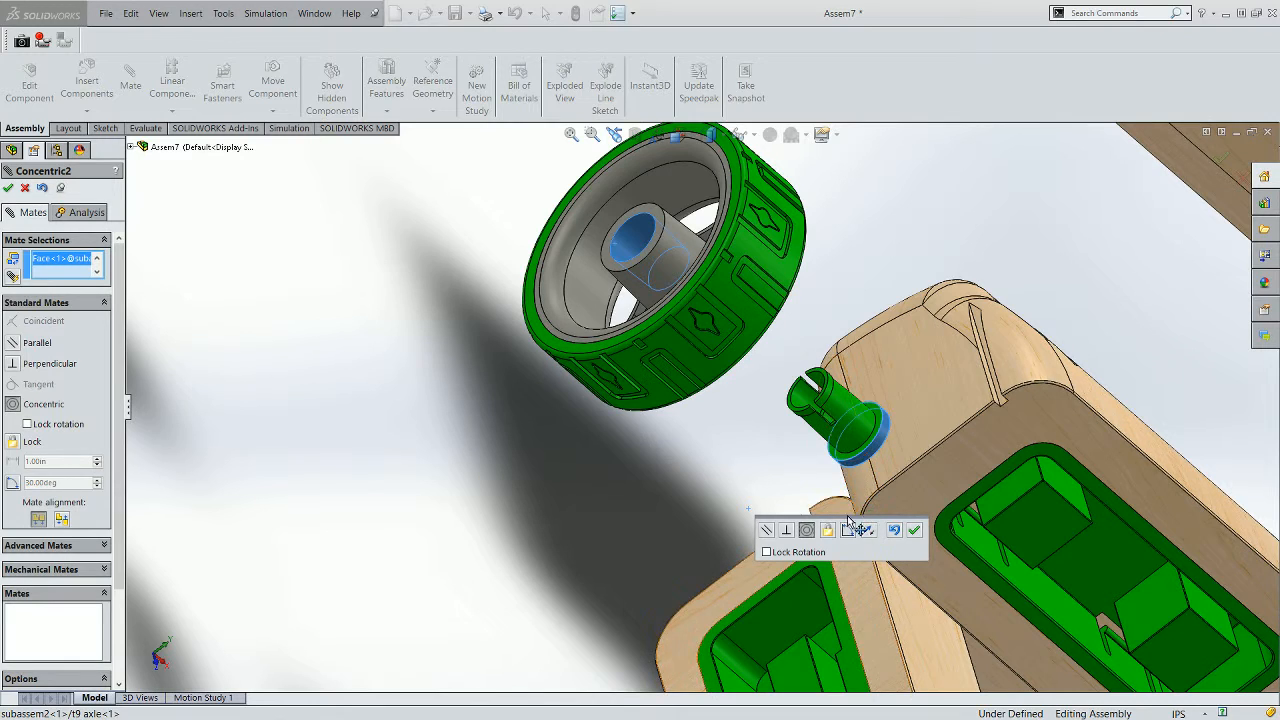
click(870, 532)
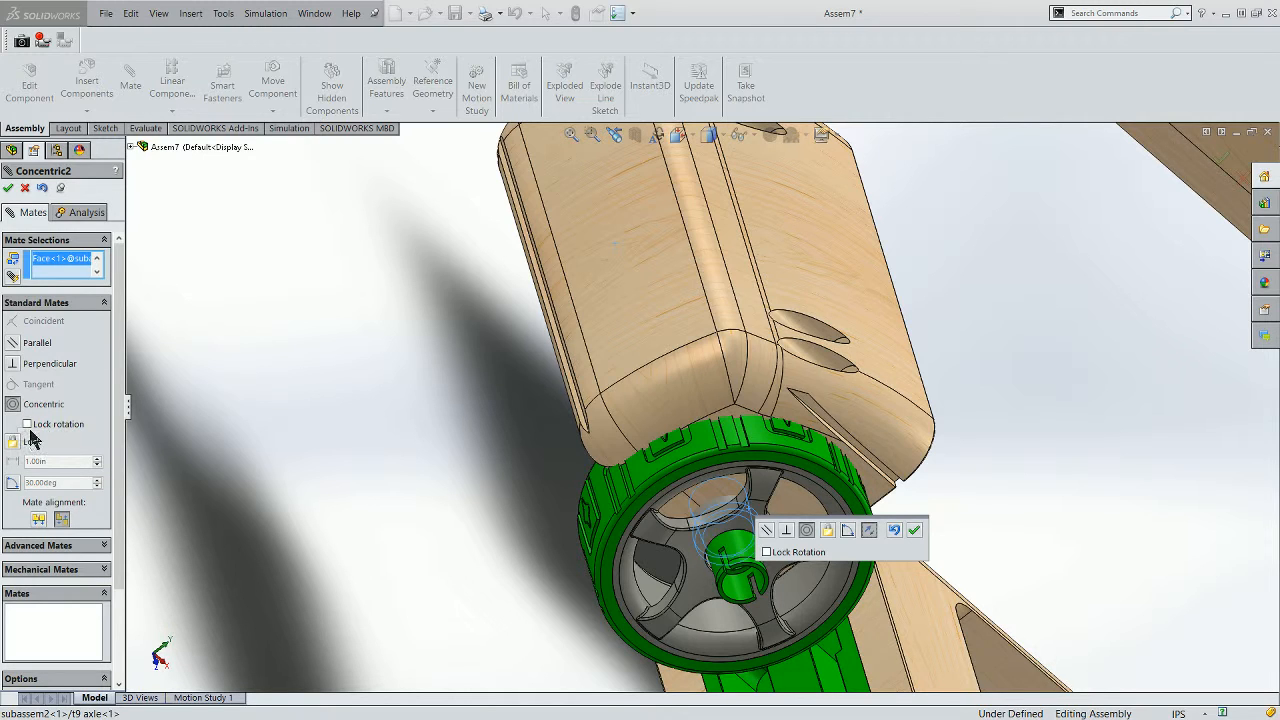
click(913, 531)
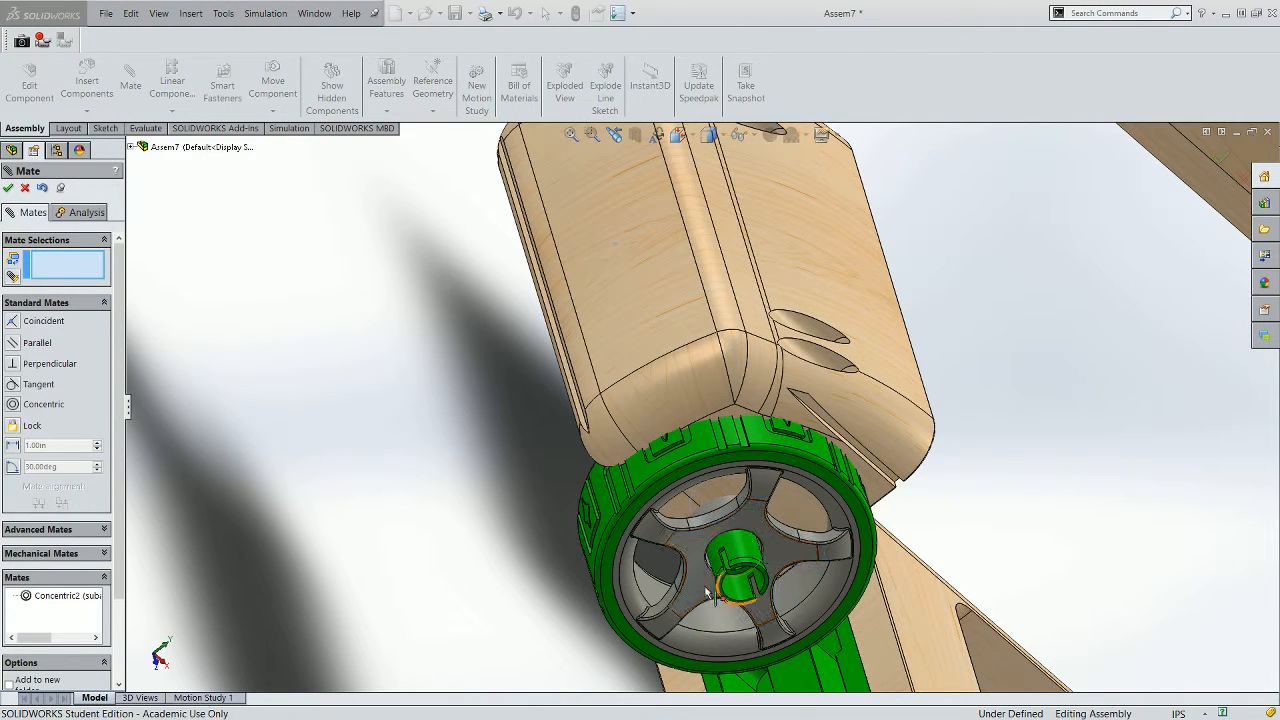
Step: Move the front section away from the bed and mate the wheel hub's end face coincident with the wheel-facing side of the axle flange
drag(641, 604, 406, 712)
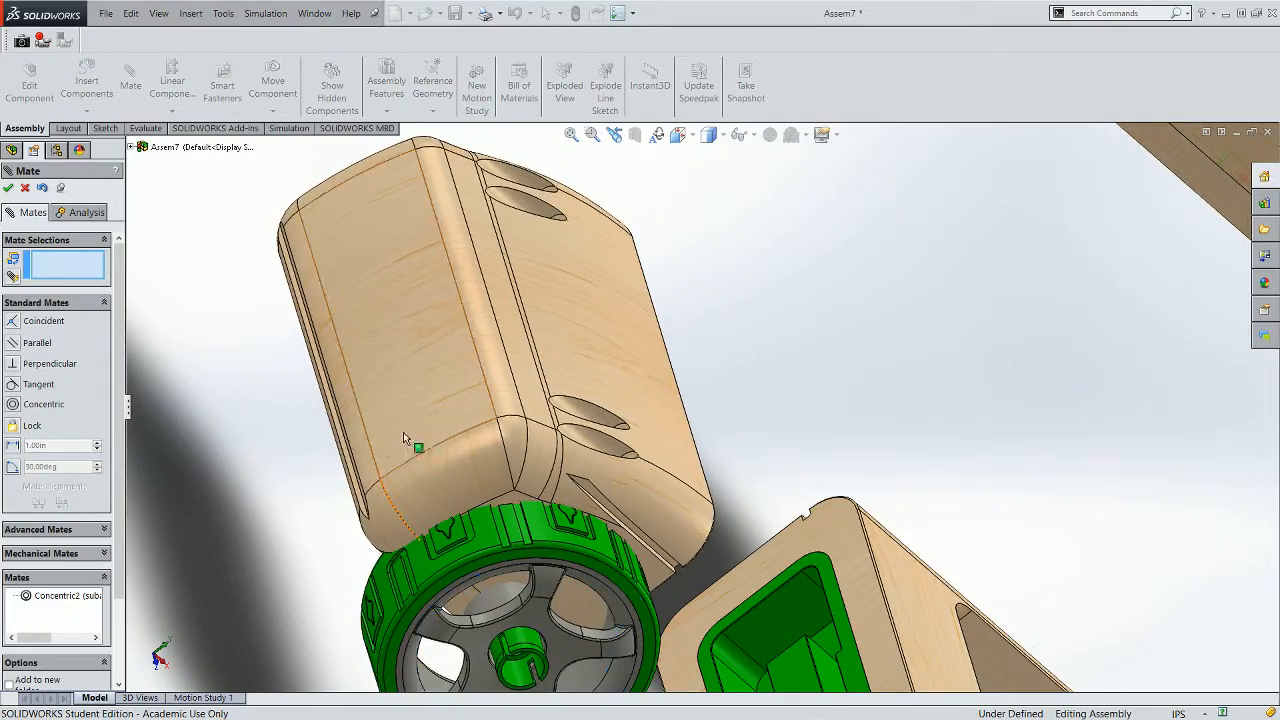
drag(406, 374, 402, 231)
middle_drag(316, 592, 356, 539)
scroll(319, 368, down, 3)
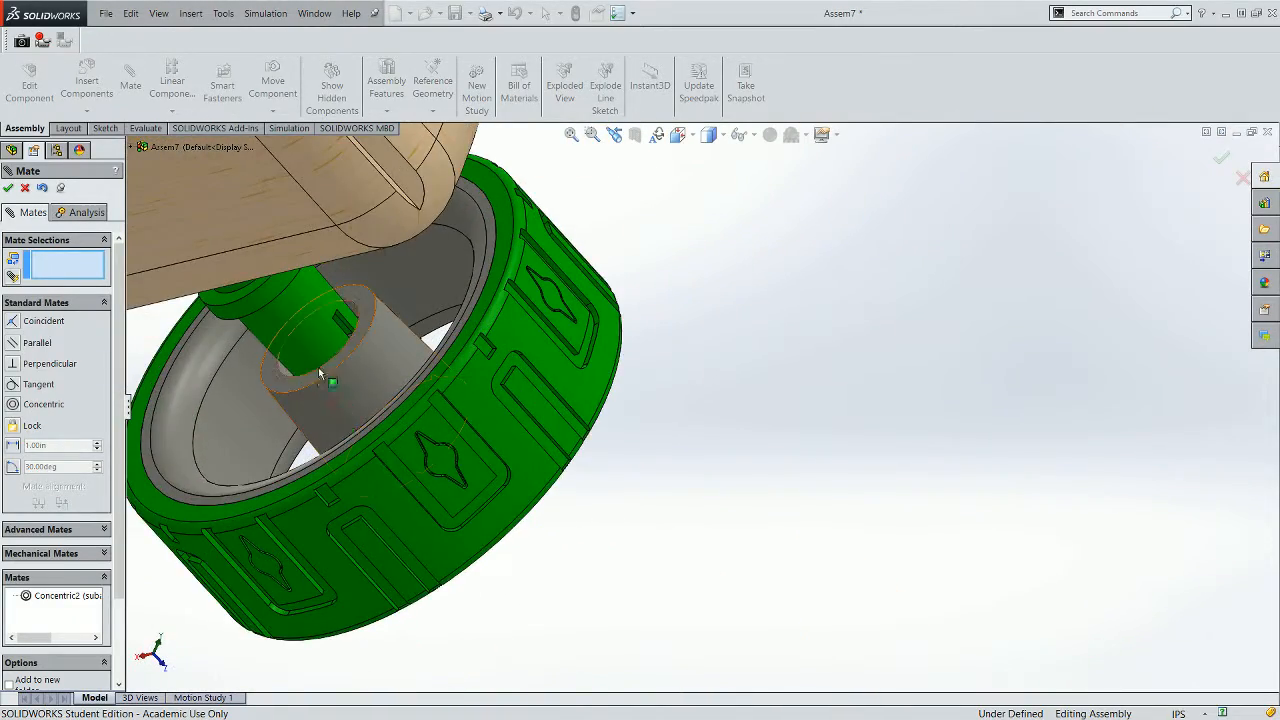
click(319, 376)
scroll(319, 376, up, 5)
middle_drag(387, 390, 306, 363)
scroll(322, 366, down, 2)
scroll(322, 366, down, 3)
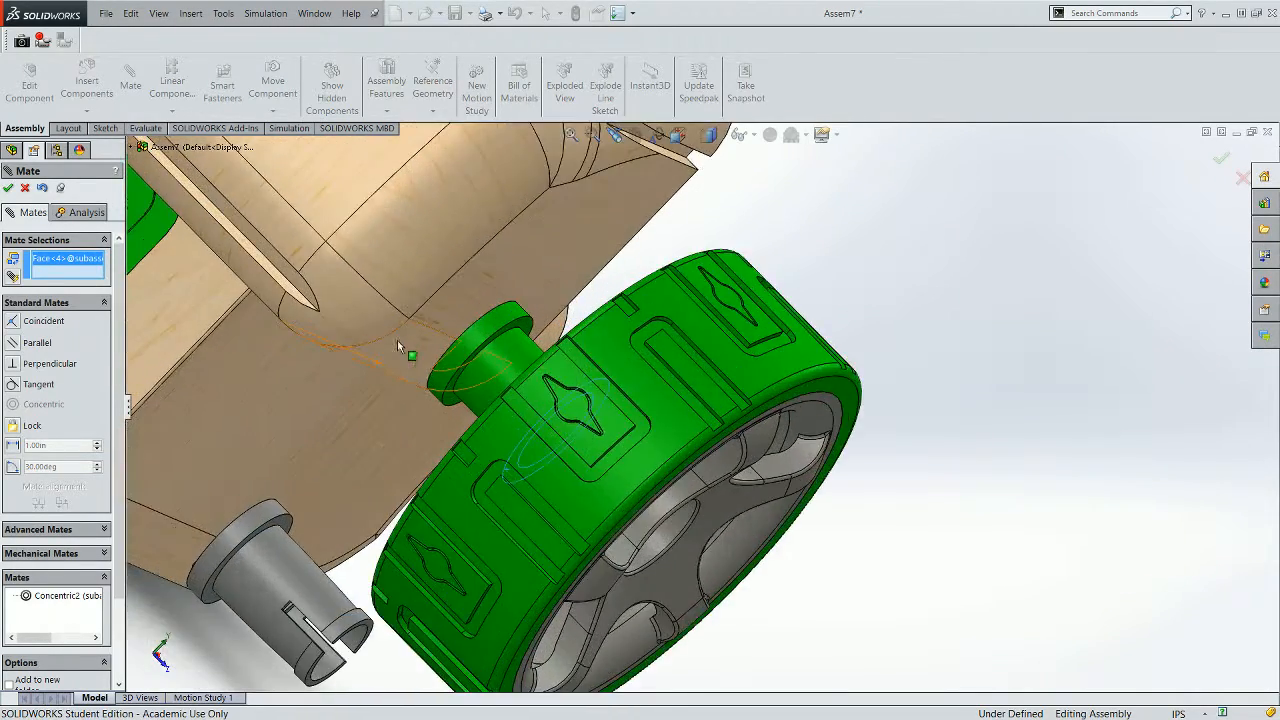
click(450, 398)
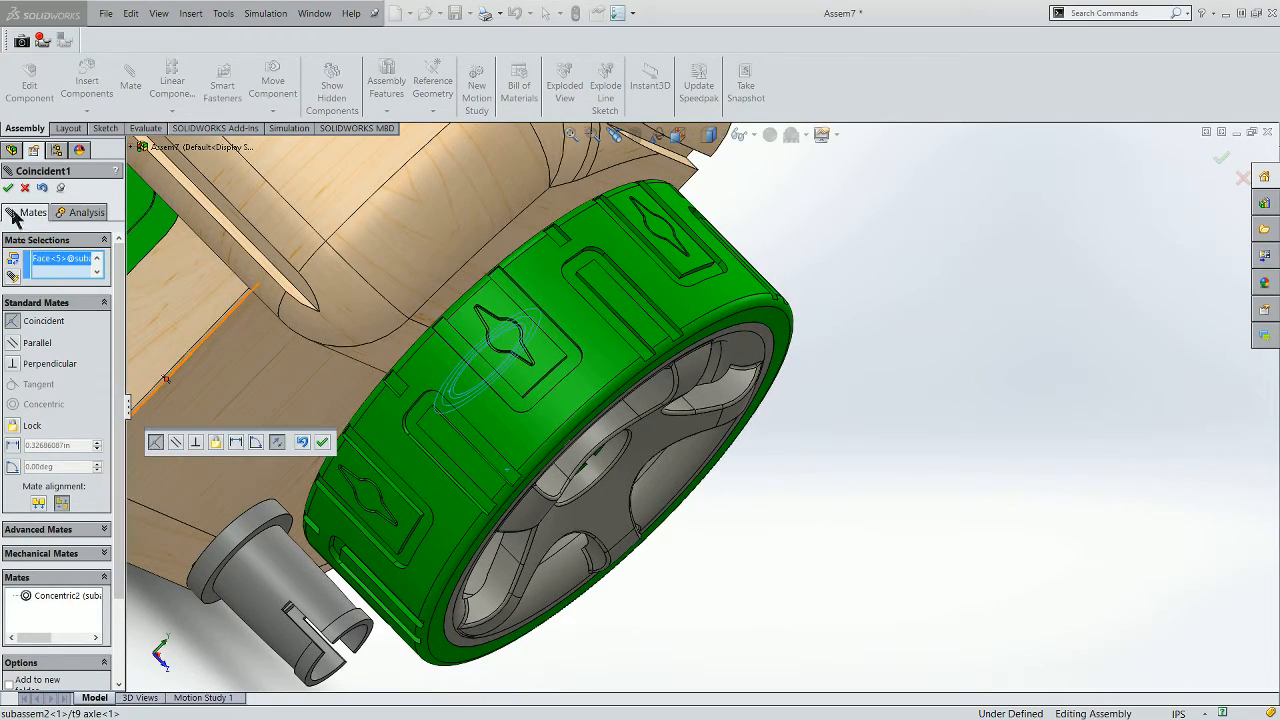
click(8, 188)
Step: Close the Mate command and collapse the expanded subassemblies in the assembly tree
scroll(700, 400, up, 3)
middle_drag(700, 400, 840, 557)
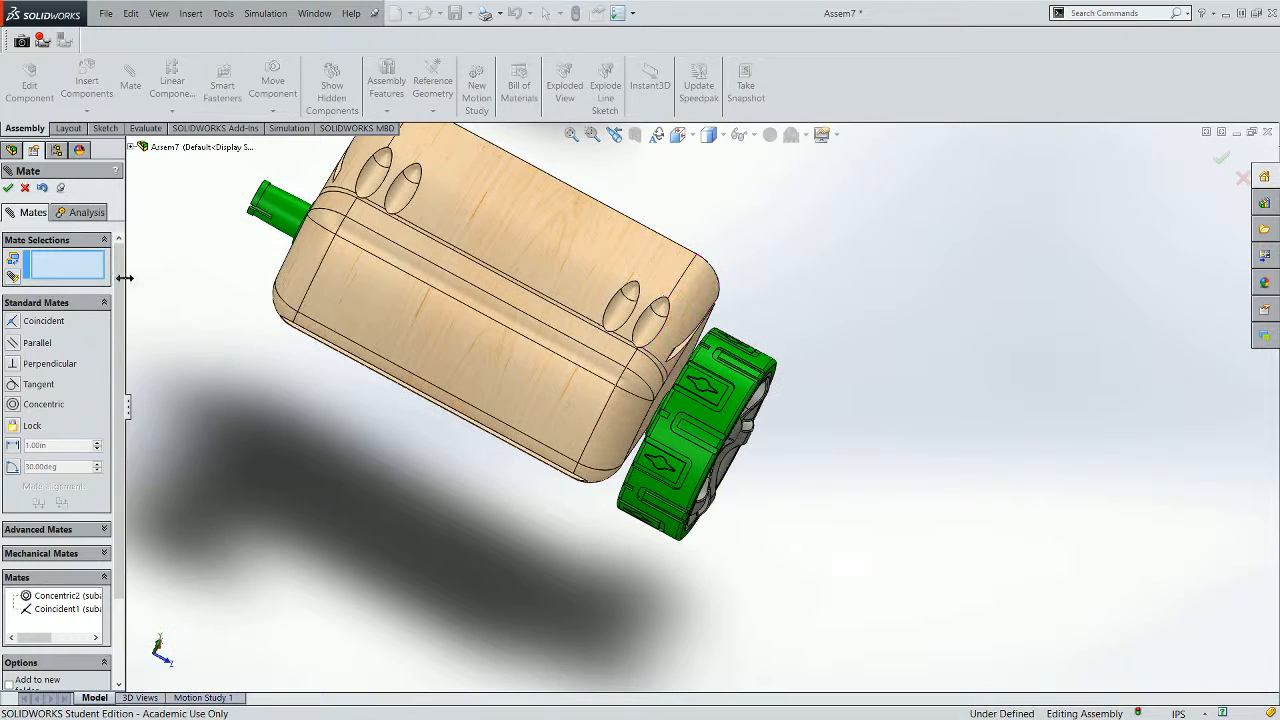
click(131, 147)
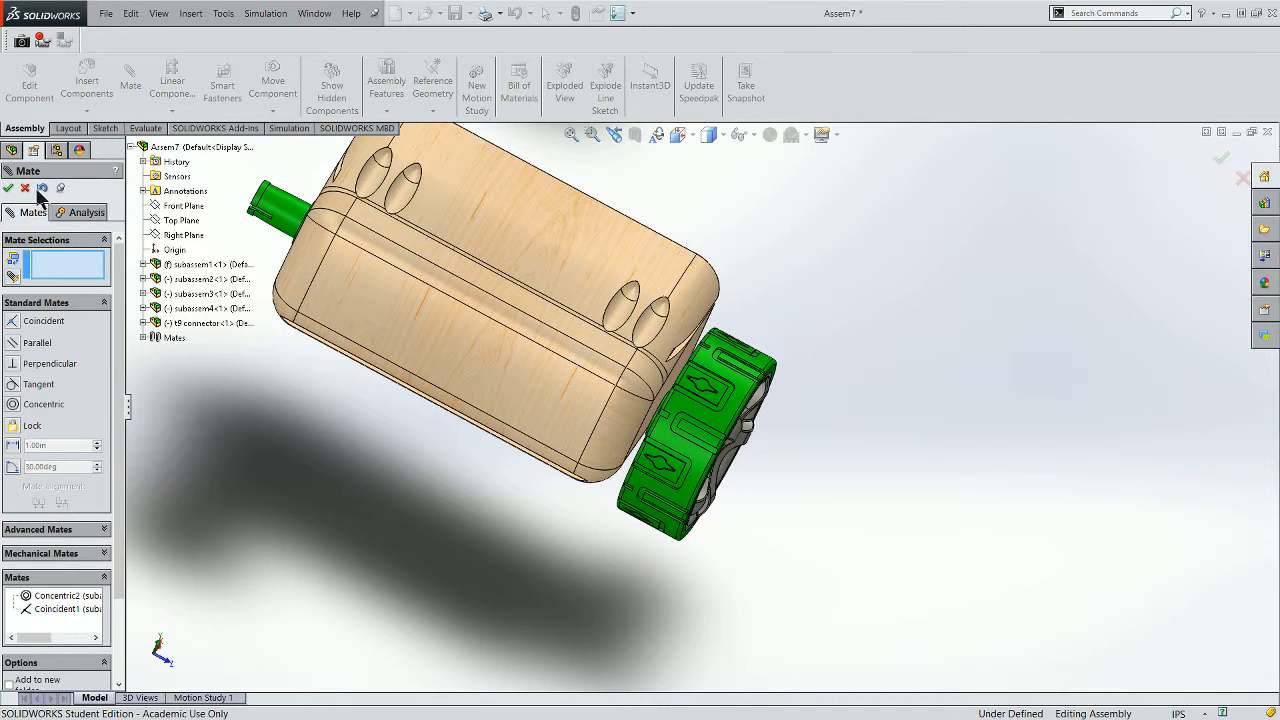
key(Escape)
click(60, 460)
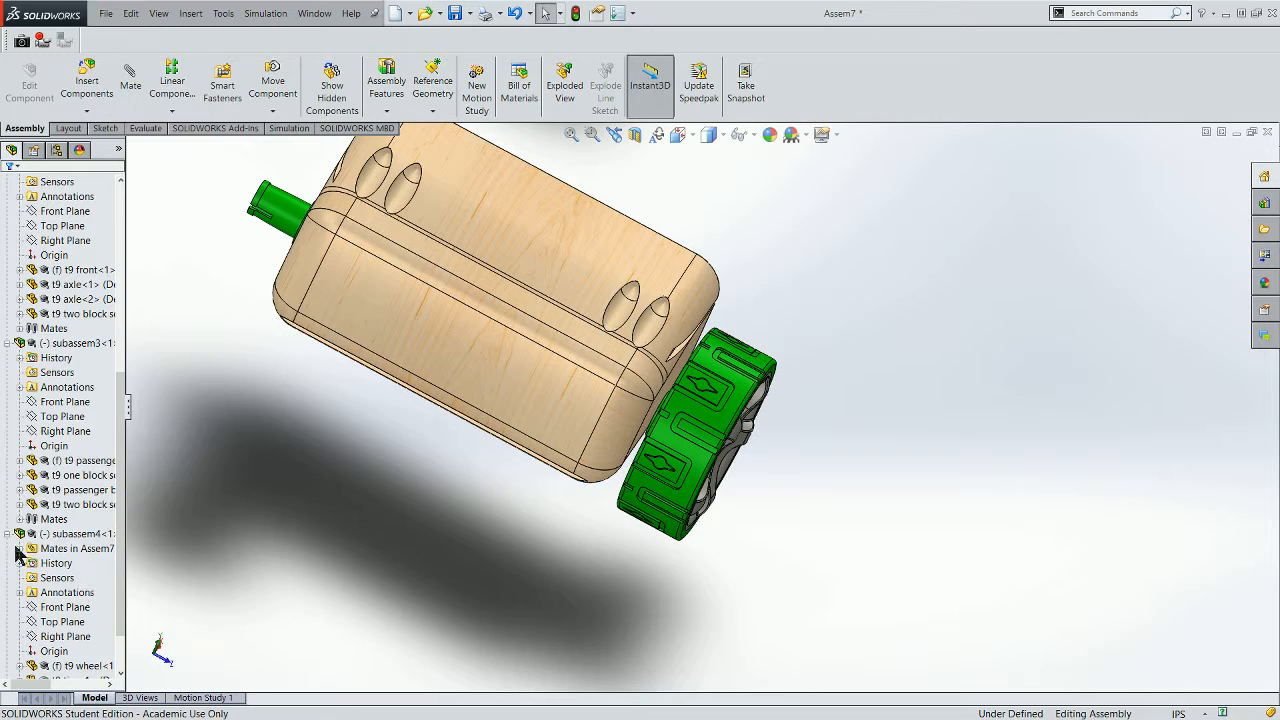
click(7, 534)
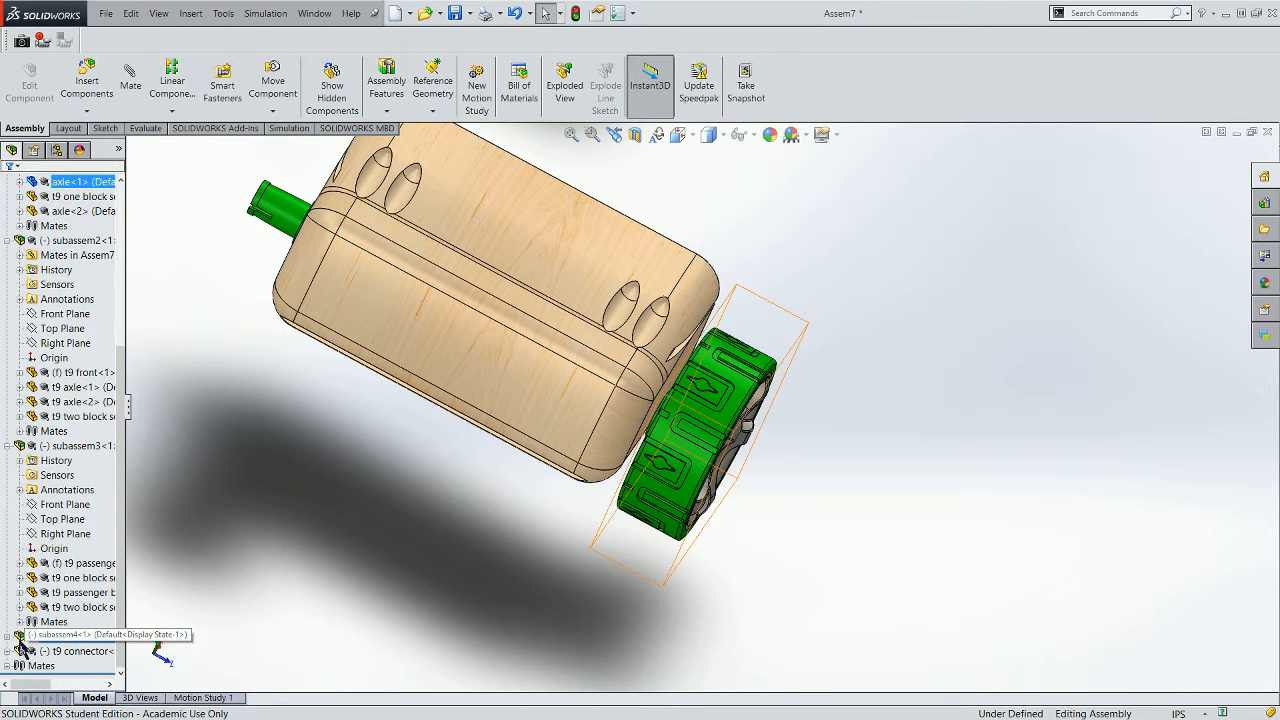
click(8, 445)
click(8, 226)
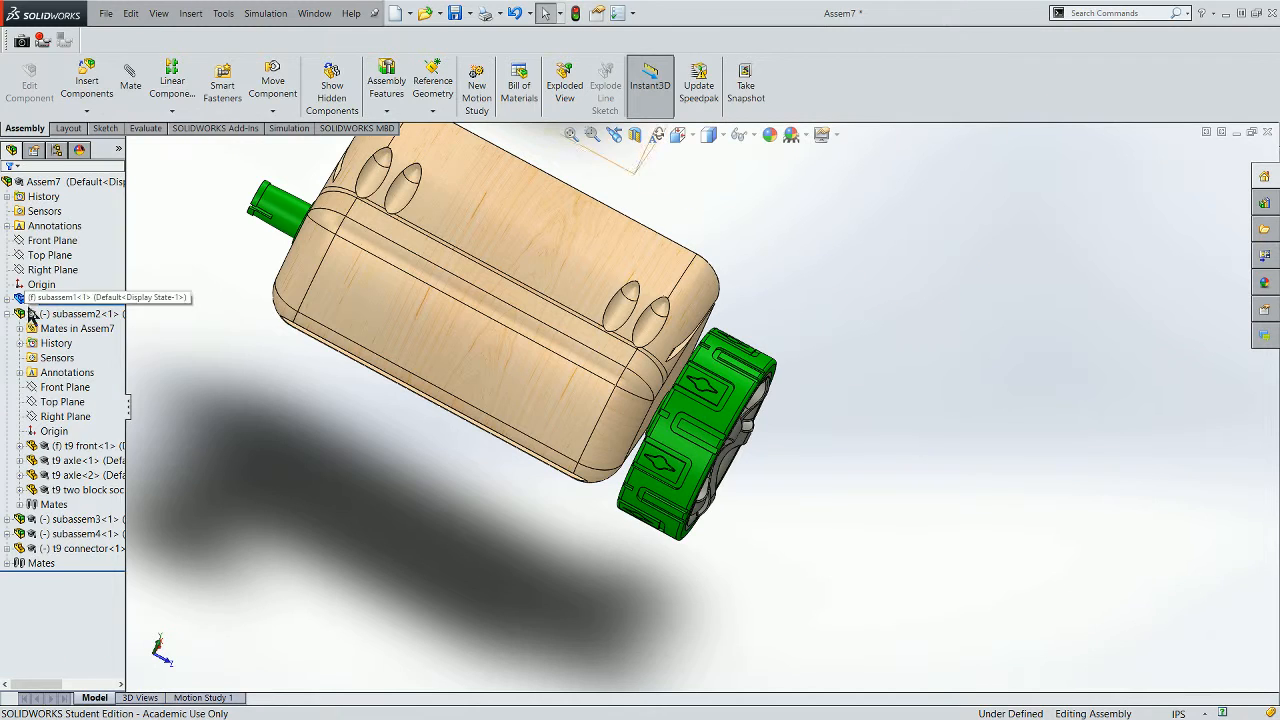
click(7, 313)
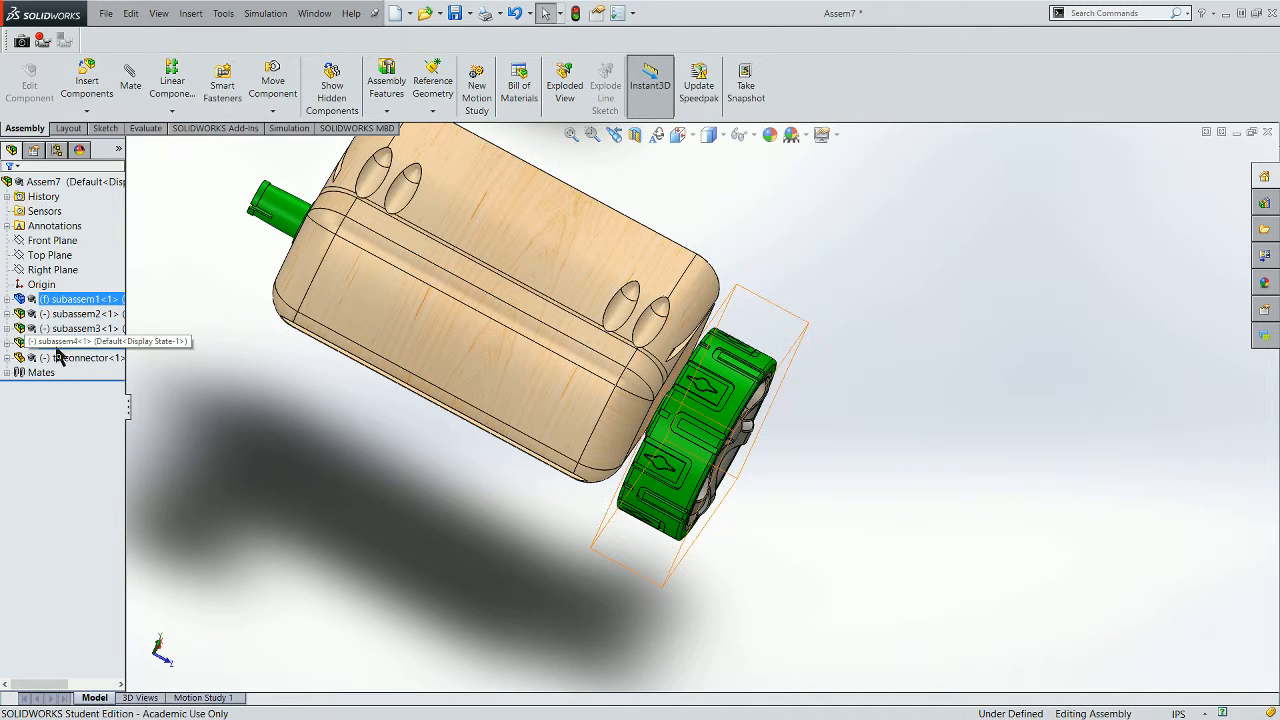
Step: Add three more copies of the subassem4 wheel in the free space beside the front section
ctrl+drag(56, 346, 207, 429)
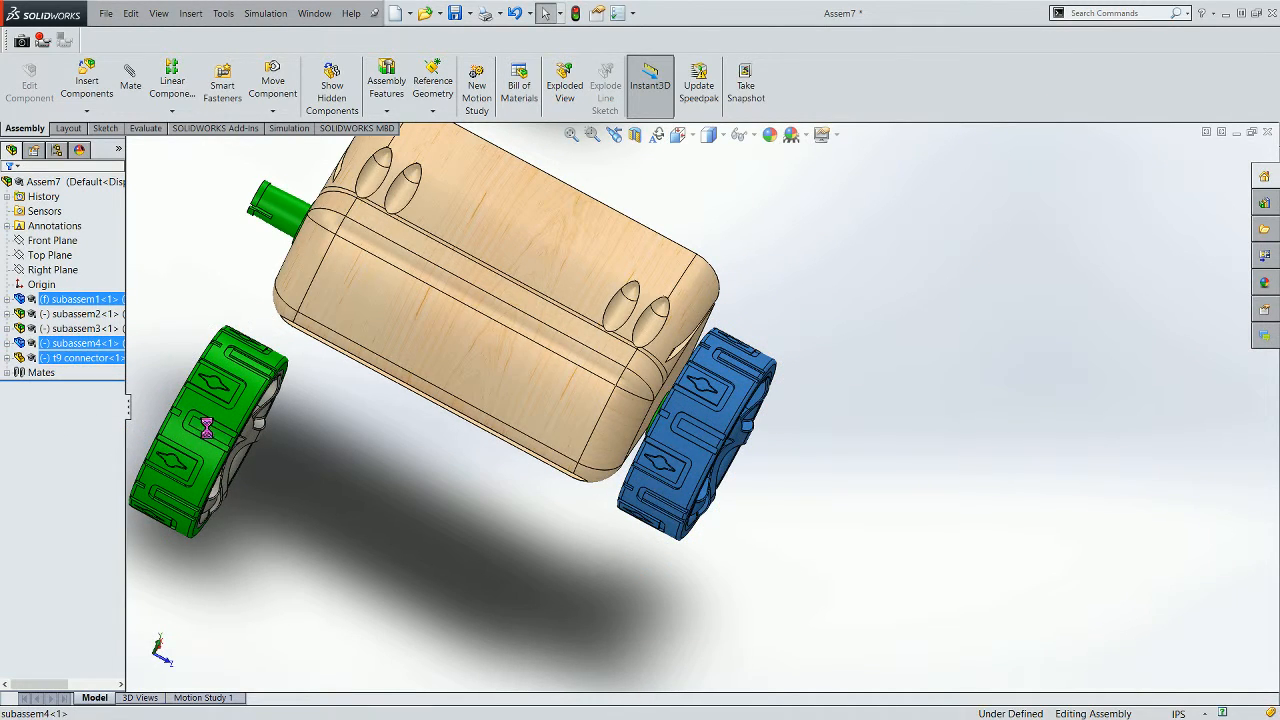
click(53, 343)
ctrl+drag(53, 343, 322, 515)
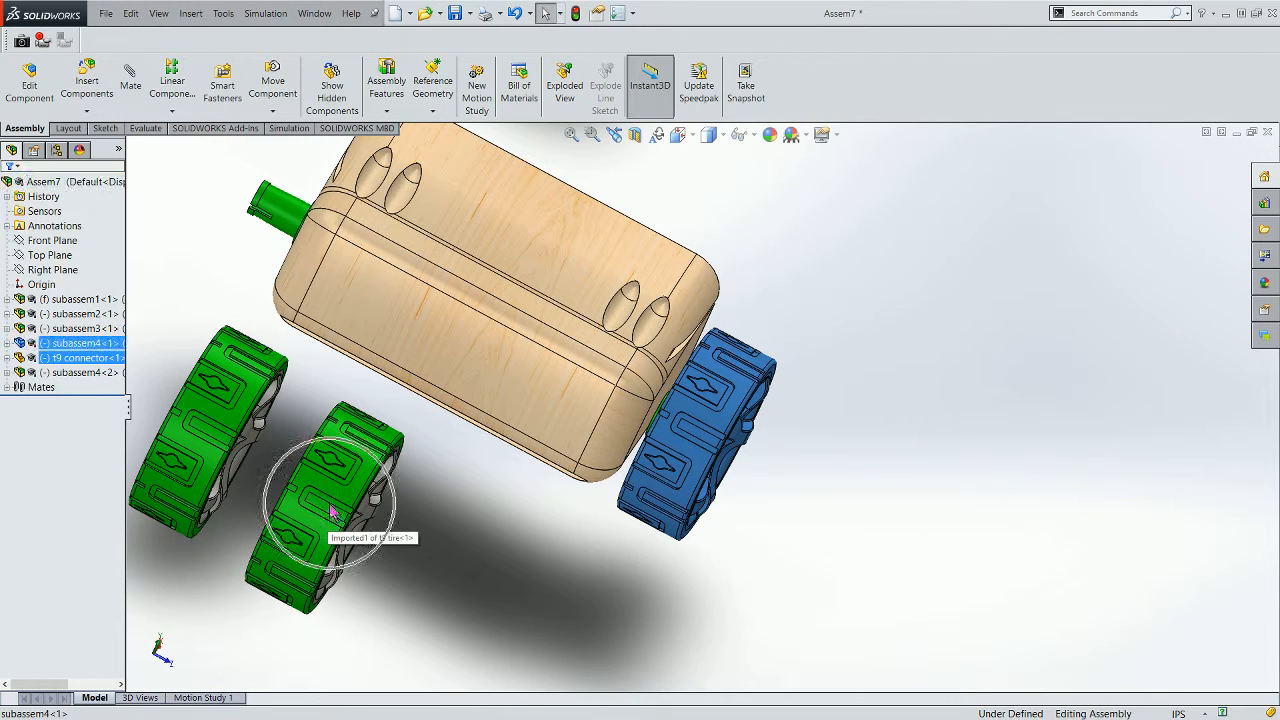
ctrl+drag(70, 347, 440, 555)
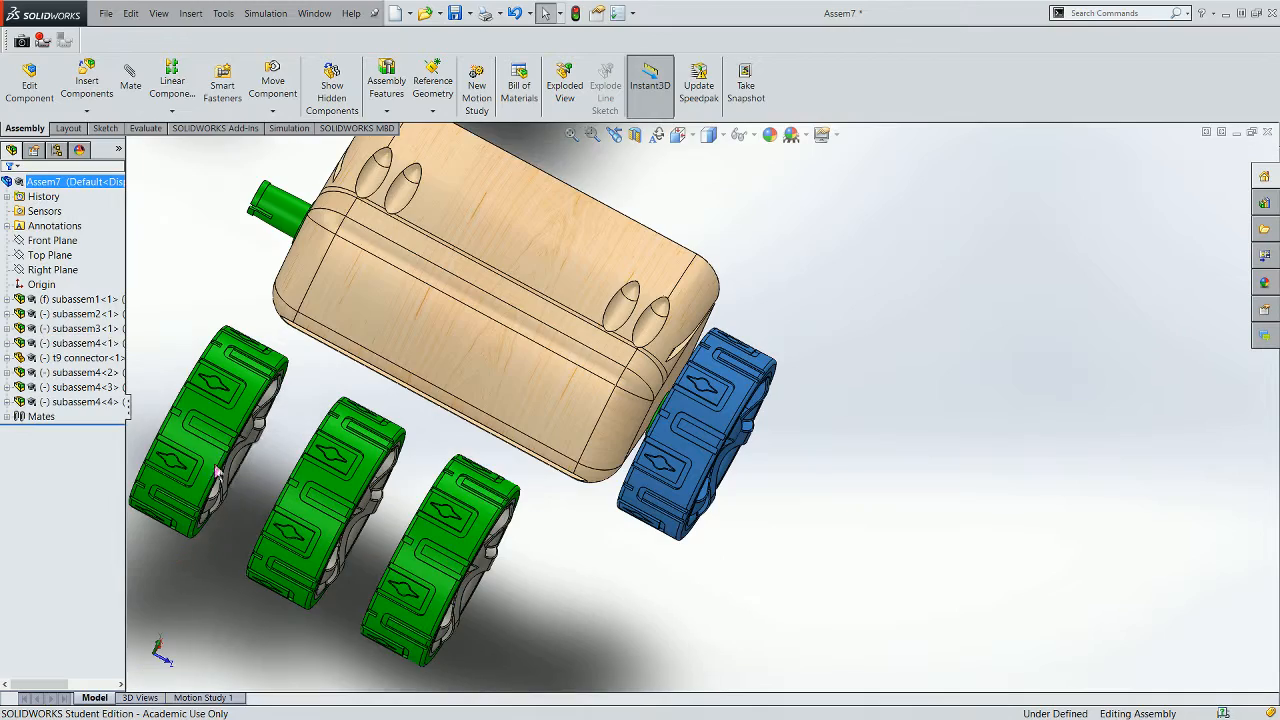
Step: Mate a second wheel's bore concentric with the flange of the front section's other axle, flipping the alignment so the wheel's outer side faces outward
scroll(510, 510, up, 4)
middle_drag(510, 510, 625, 481)
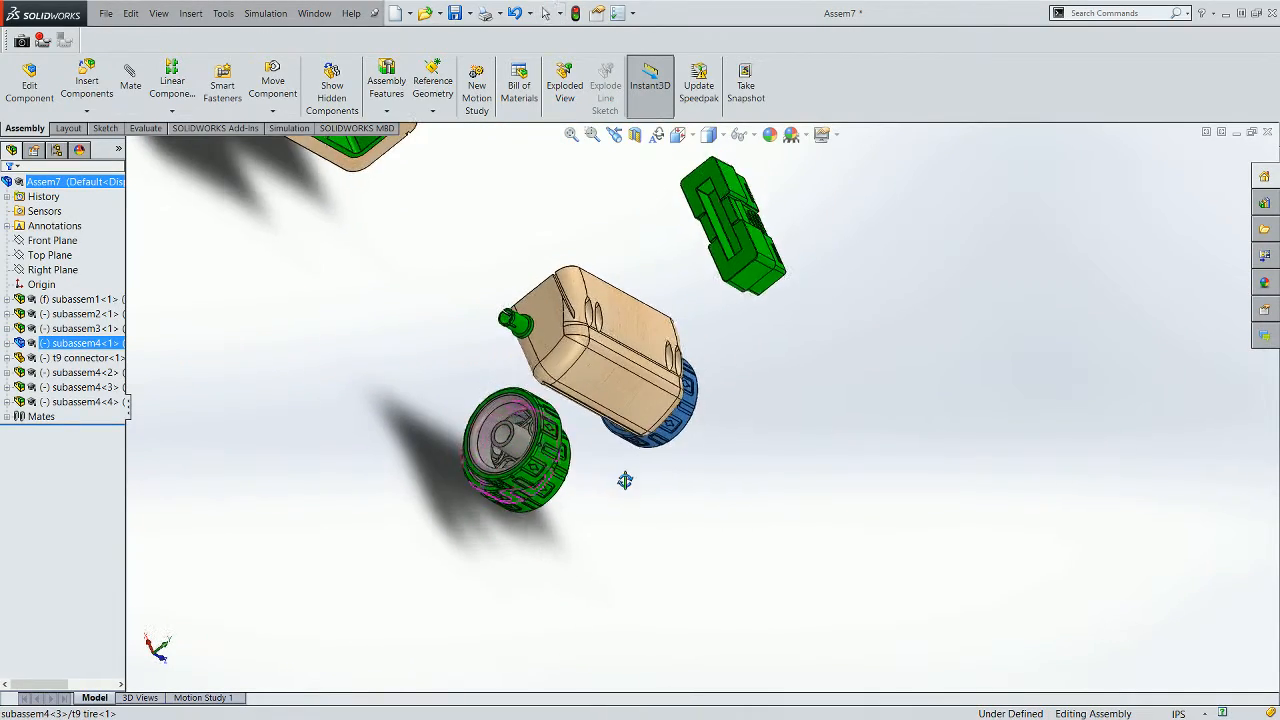
scroll(600, 410, down, 5)
click(597, 403)
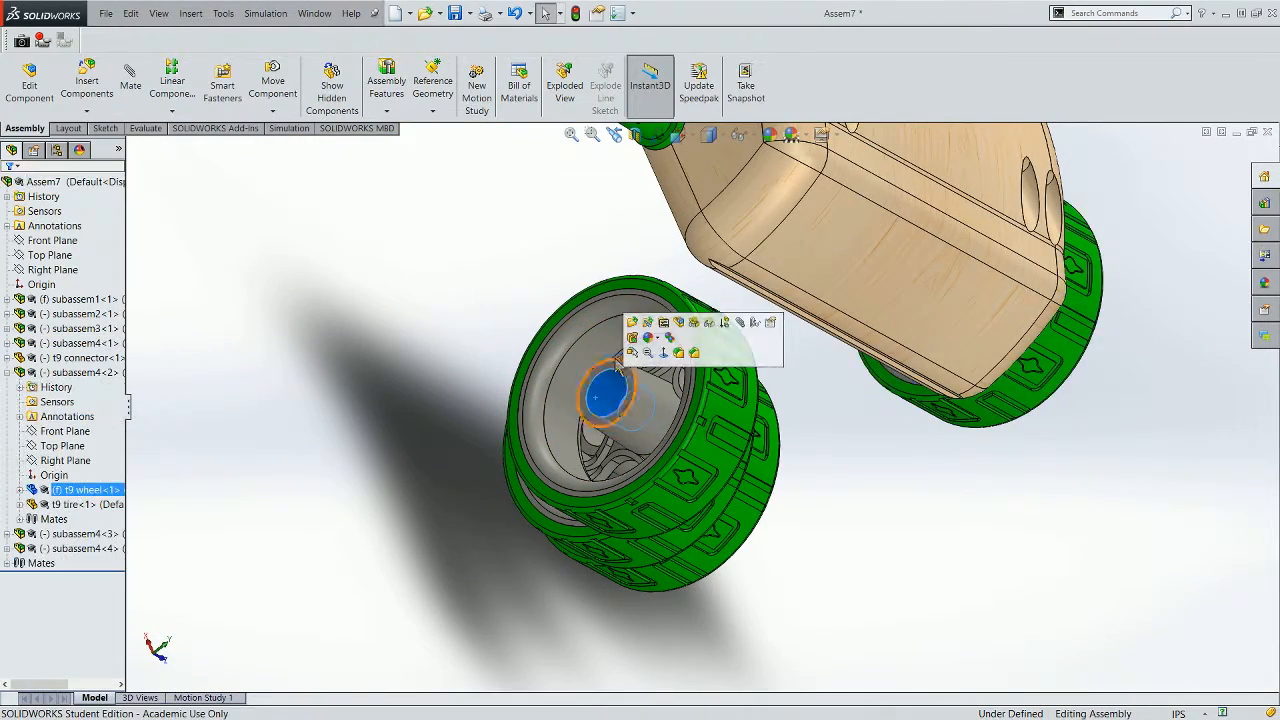
scroll(660, 310, up, 3)
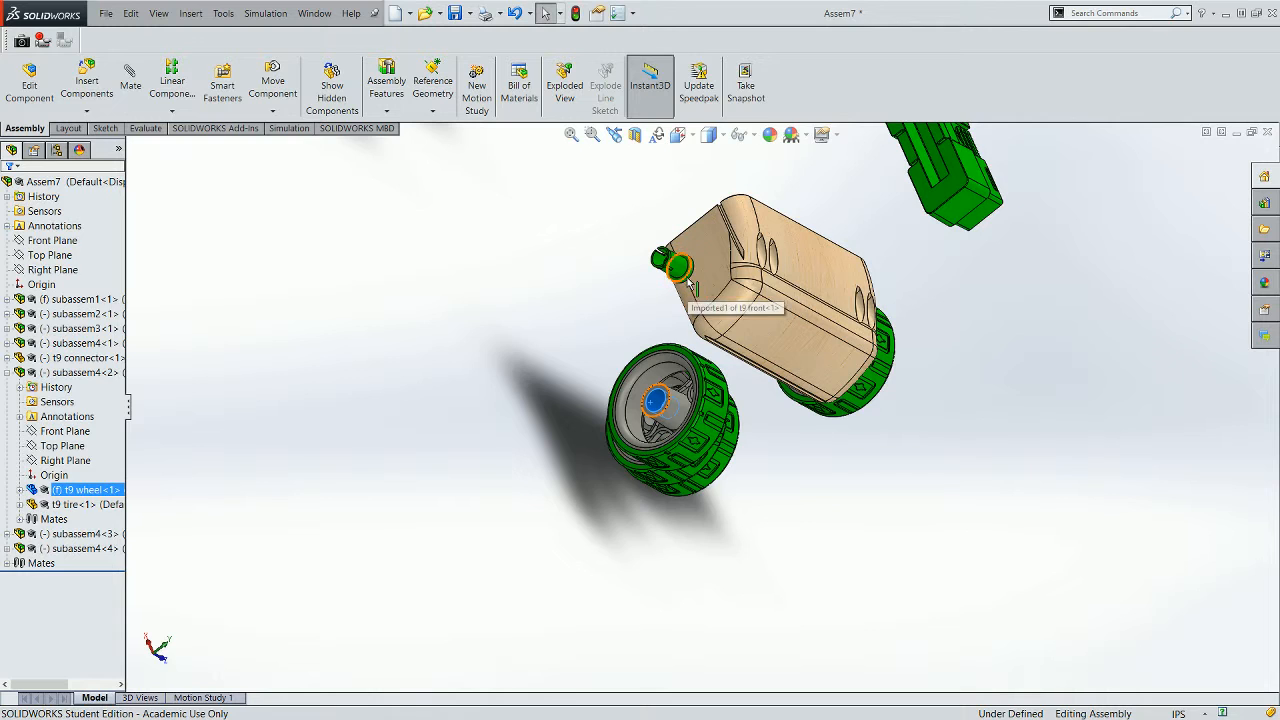
scroll(688, 285, down, 3)
click(696, 315)
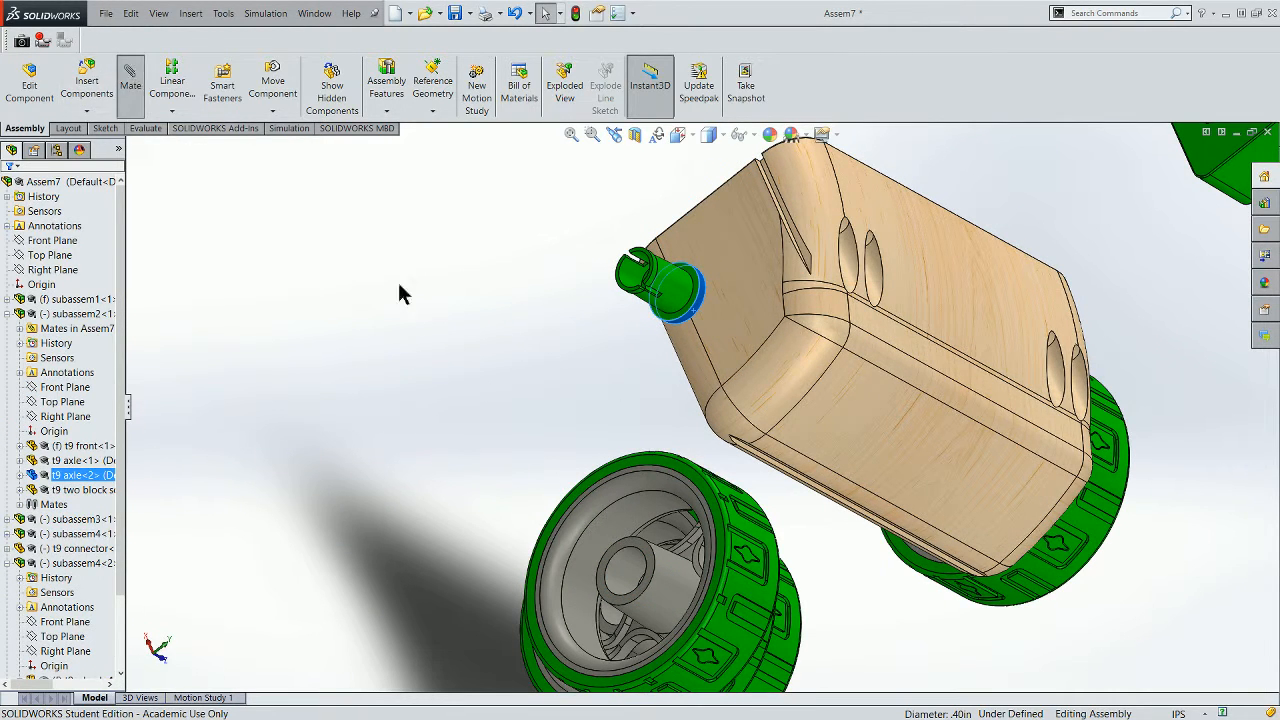
click(620, 576)
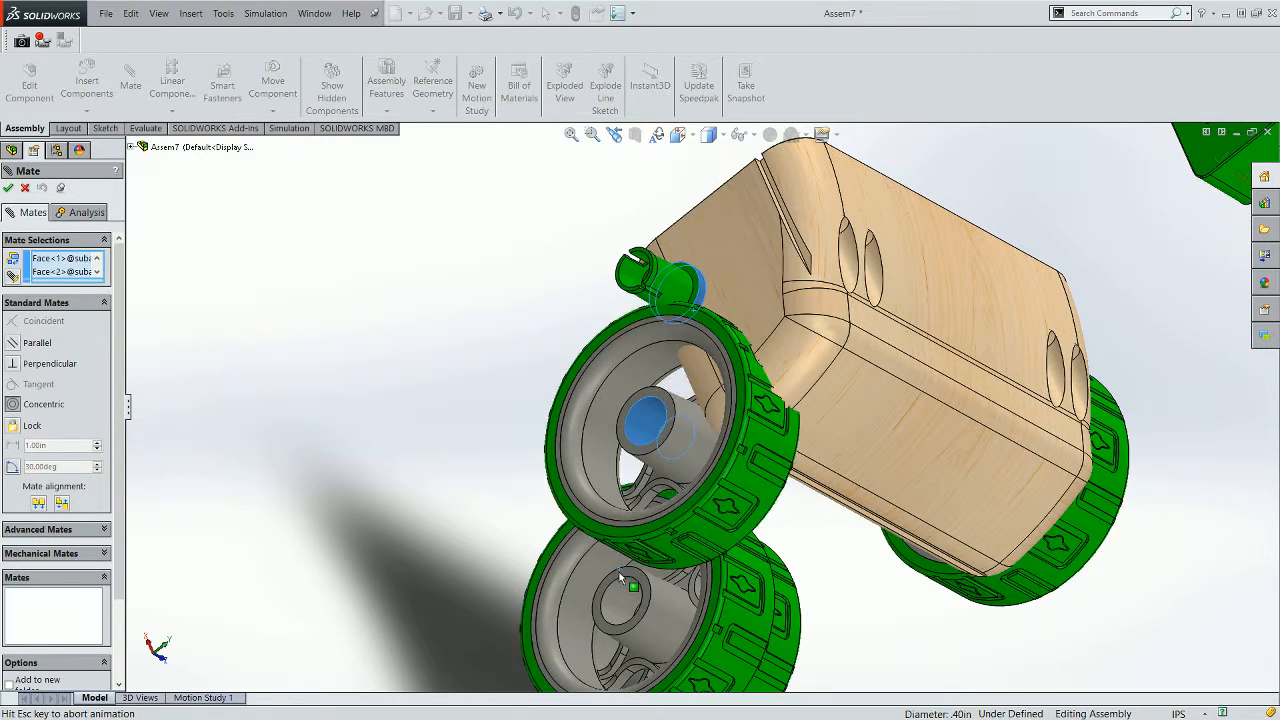
click(792, 457)
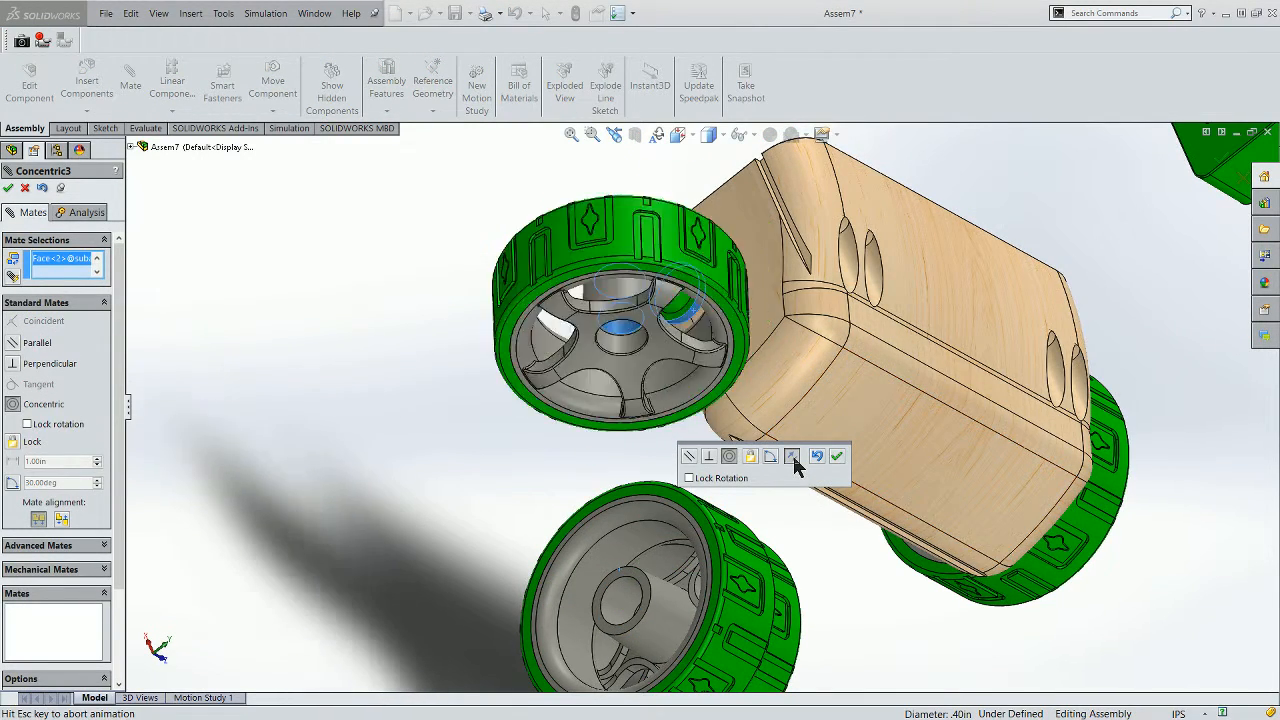
click(837, 456)
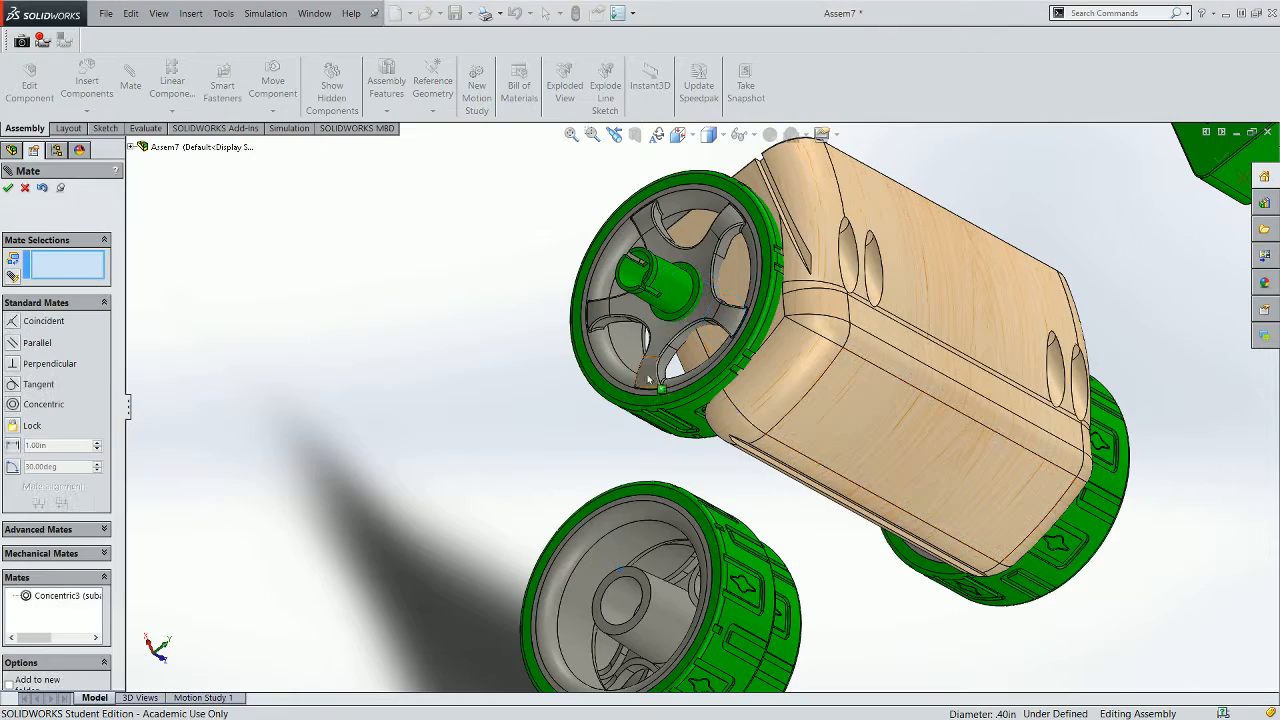
Step: Slide the second wheel off its axle and mate its hub end face coincident with the wheel-facing side of the axle flange
click(686, 300)
middle_drag(686, 300, 467, 318)
scroll(467, 318, down, 3)
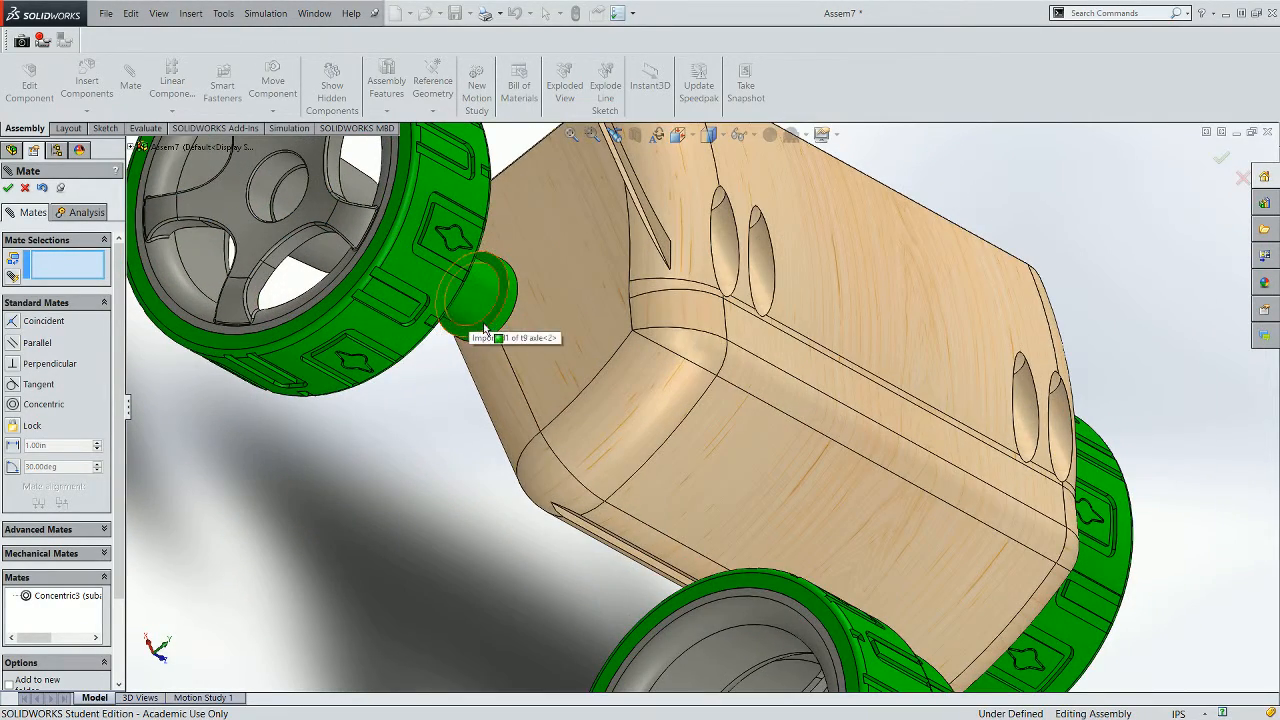
click(485, 330)
scroll(519, 349, up, 3)
middle_drag(519, 349, 505, 320)
scroll(505, 320, down, 5)
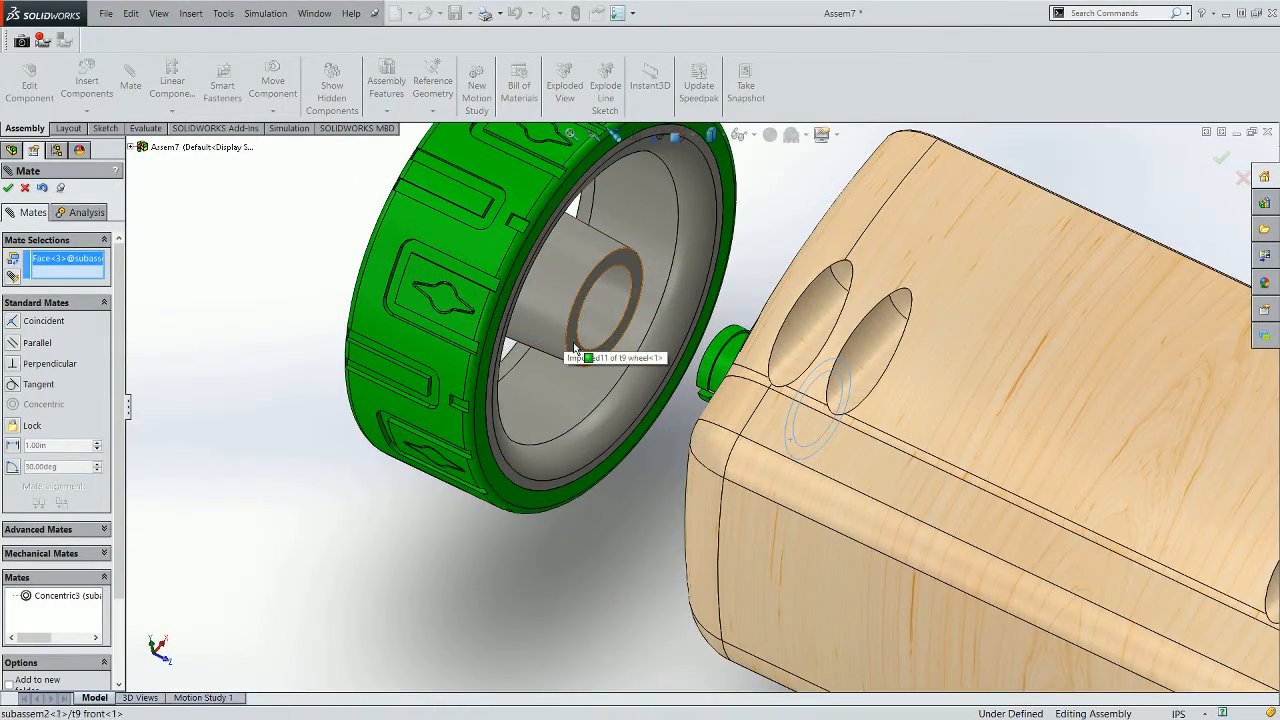
click(575, 347)
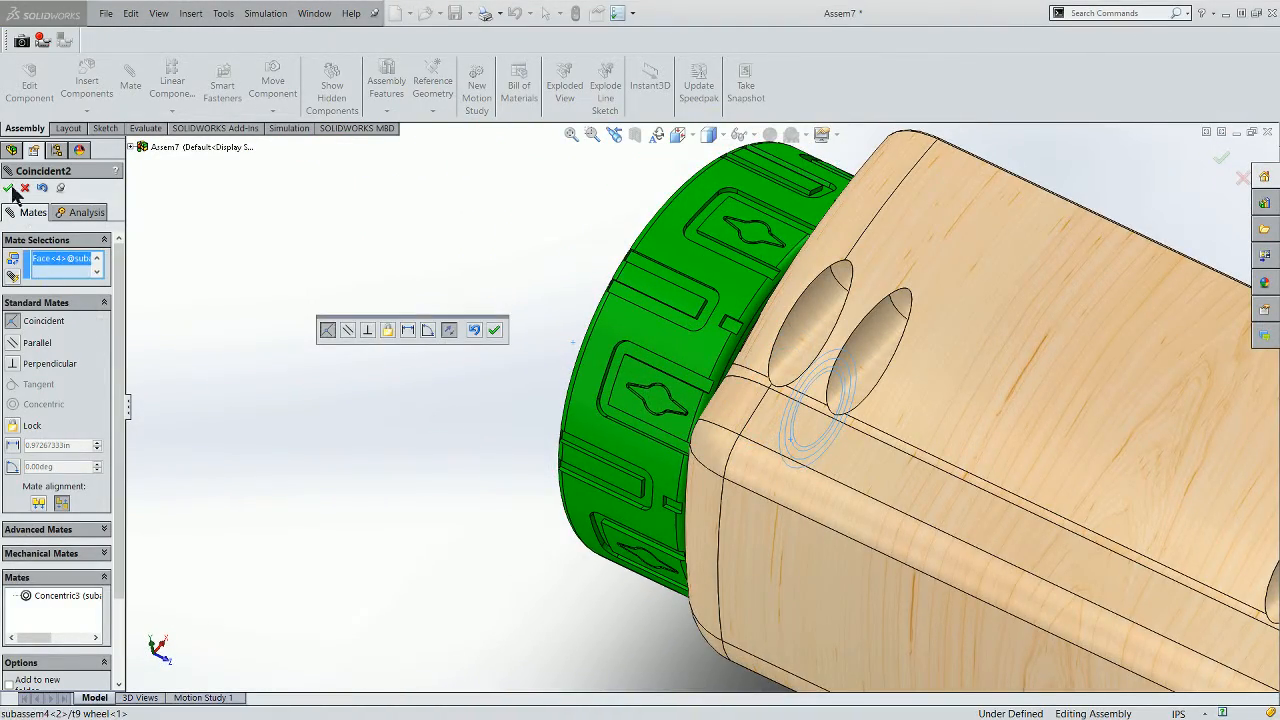
click(9, 188)
scroll(204, 512, up, 5)
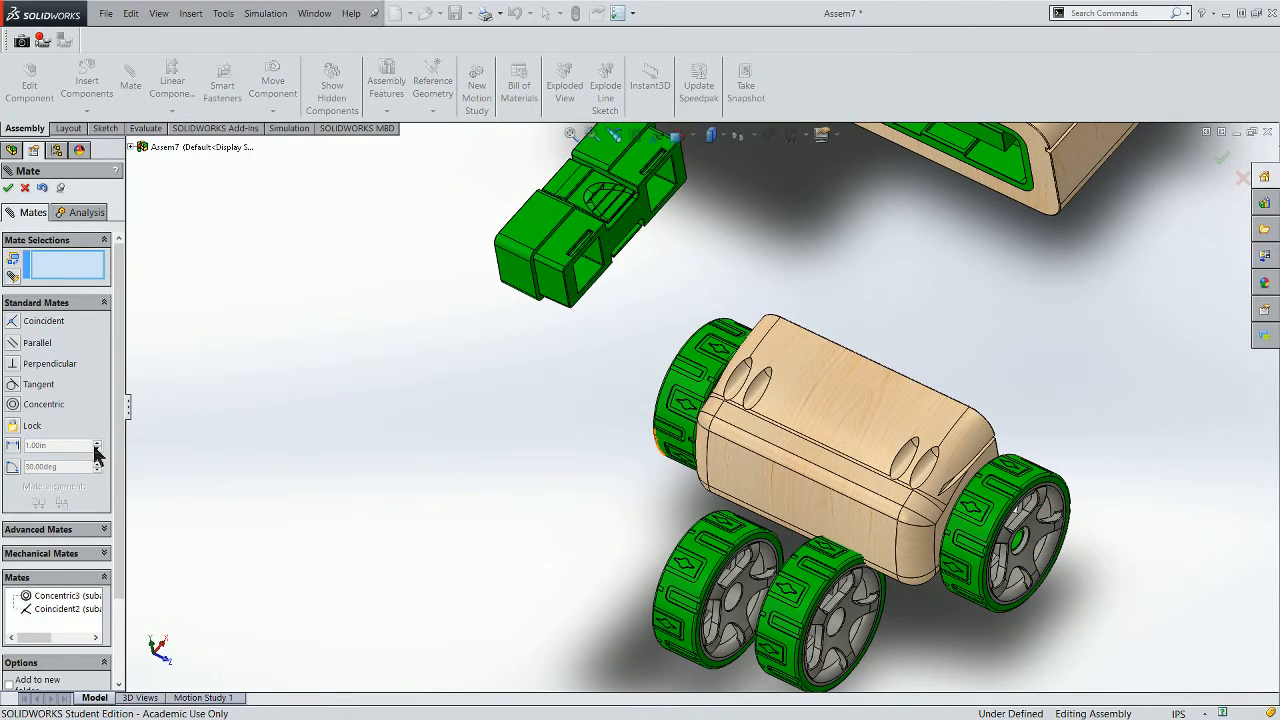
Step: Close the Mate command and move the front section farther away from the two loose wheels
key(Escape)
scroll(905, 533, up, 1)
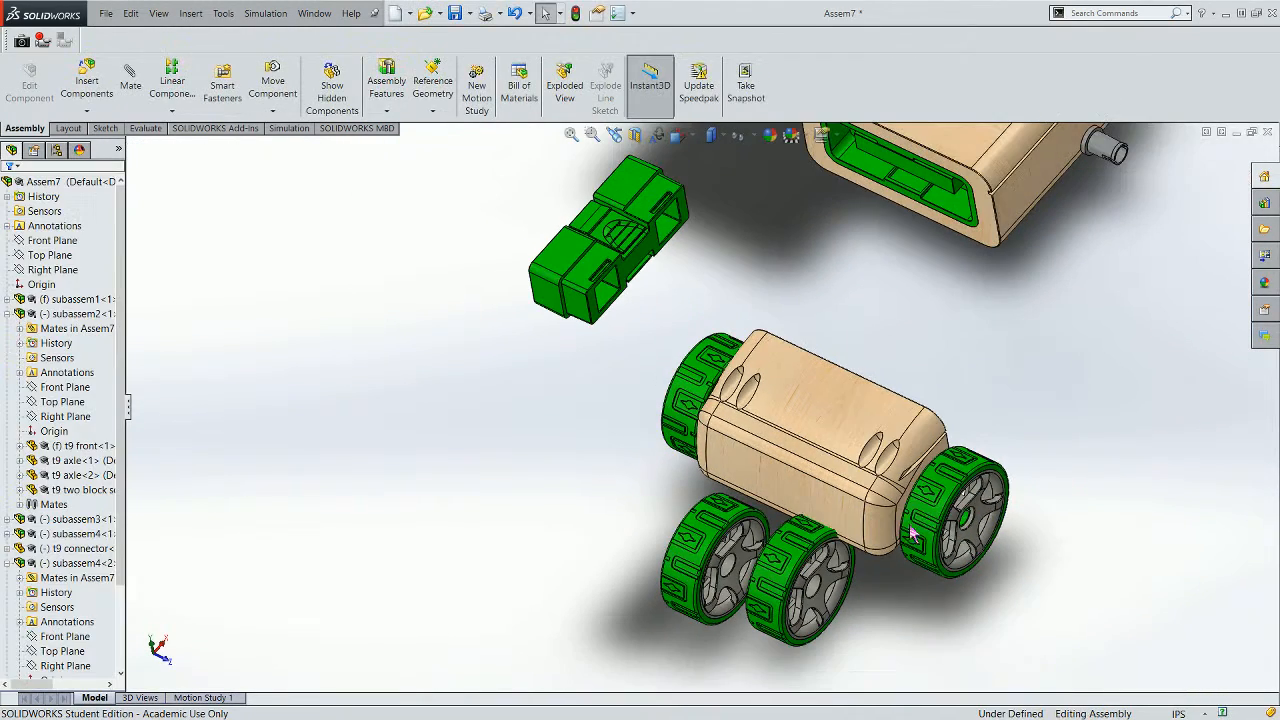
drag(932, 541, 946, 436)
scroll(928, 513, up, 4)
Step: Mate the bore of the loose wheel nearest the front section's mounted wheel concentric with the flange of the bed's visible axle
scroll(803, 509, down, 5)
scroll(687, 447, down, 2)
click(622, 372)
scroll(800, 395, up, 3)
scroll(880, 202, up, 3)
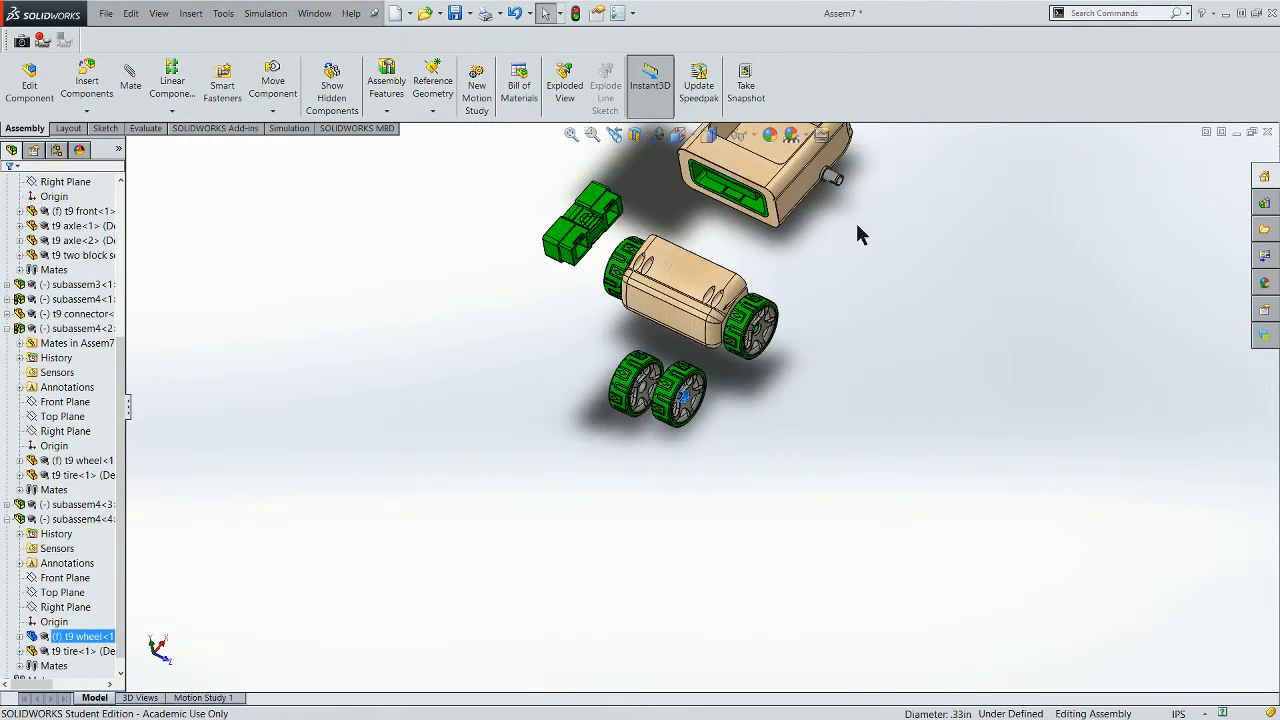
scroll(790, 195, down, 6)
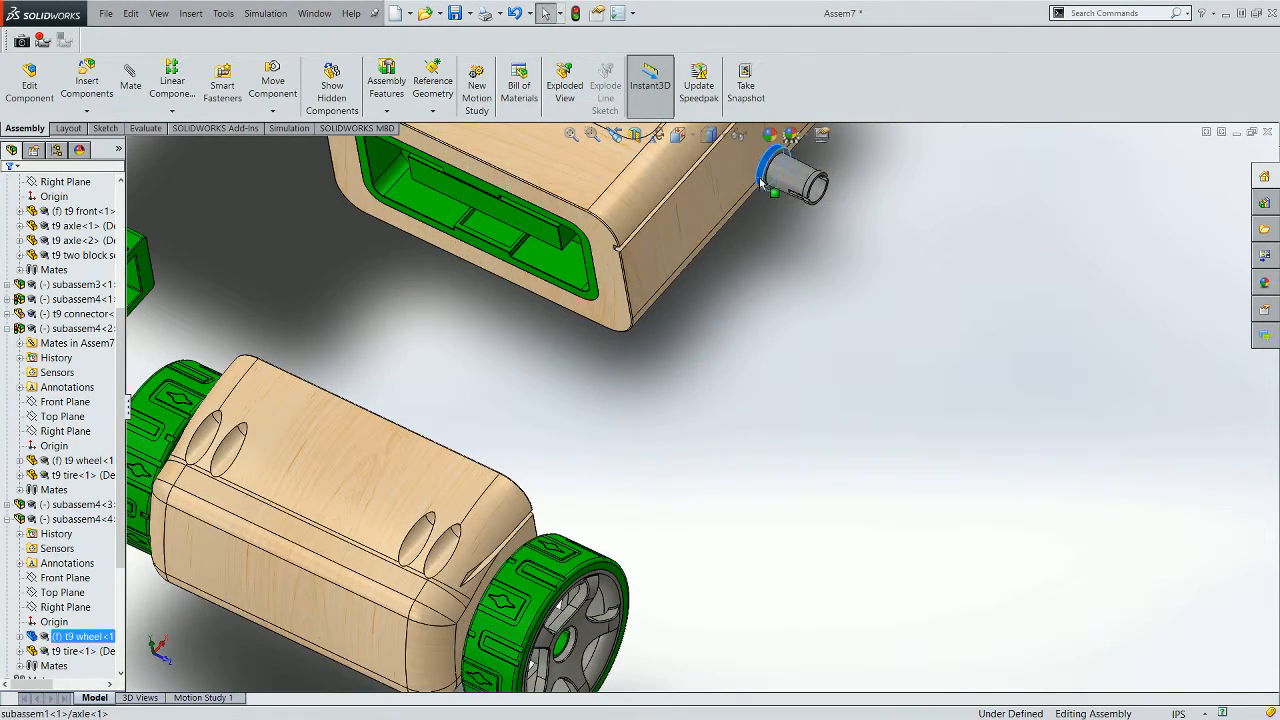
click(770, 183)
scroll(689, 428, up, 3)
scroll(663, 613, up, 2)
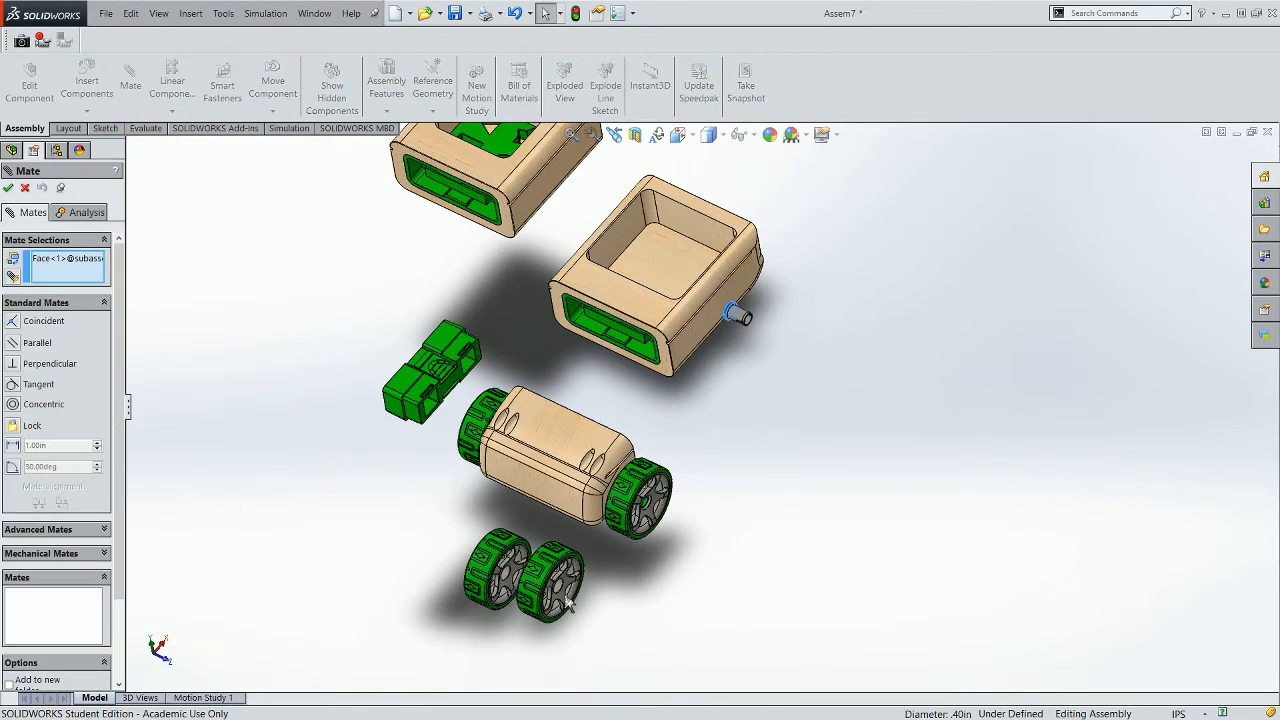
scroll(470, 560, down, 5)
click(600, 487)
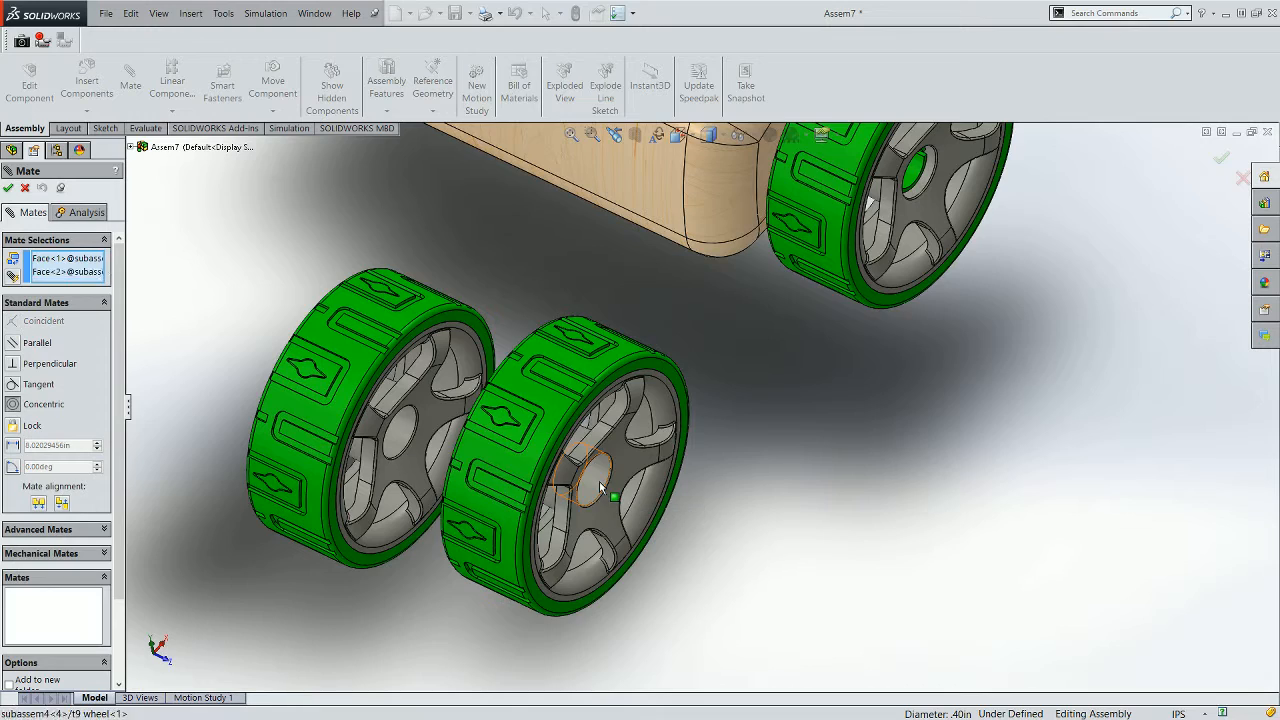
scroll(608, 491, up, 5)
scroll(908, 286, down, 5)
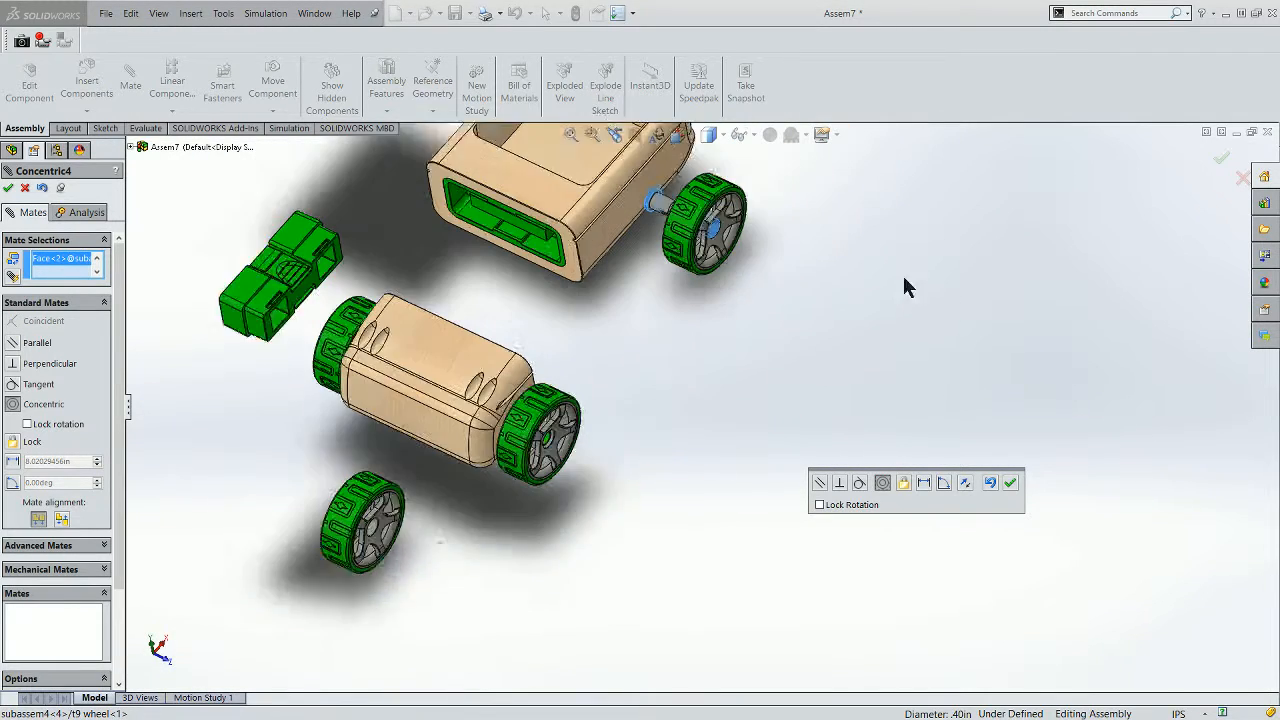
click(1010, 483)
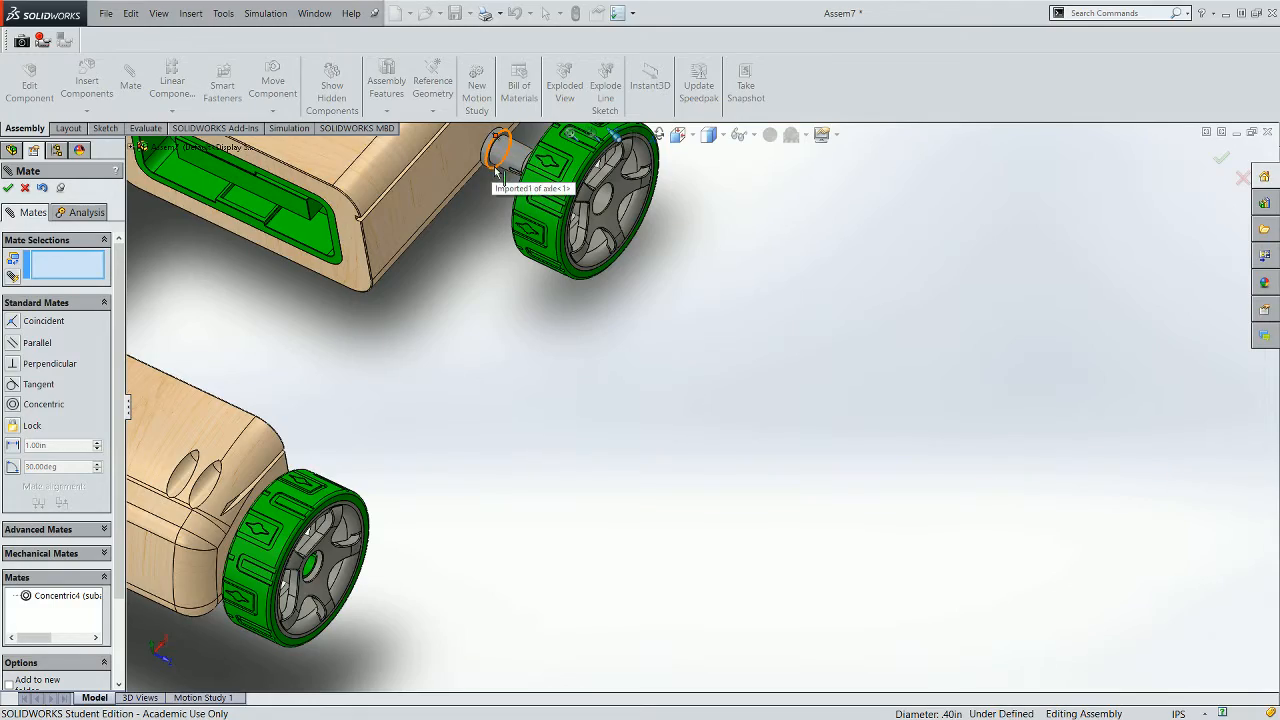
Step: Mate the hub end face of the bed's wheel coincident with the wheel-facing side of the bed axle's flange
scroll(497, 172, down, 2)
click(524, 215)
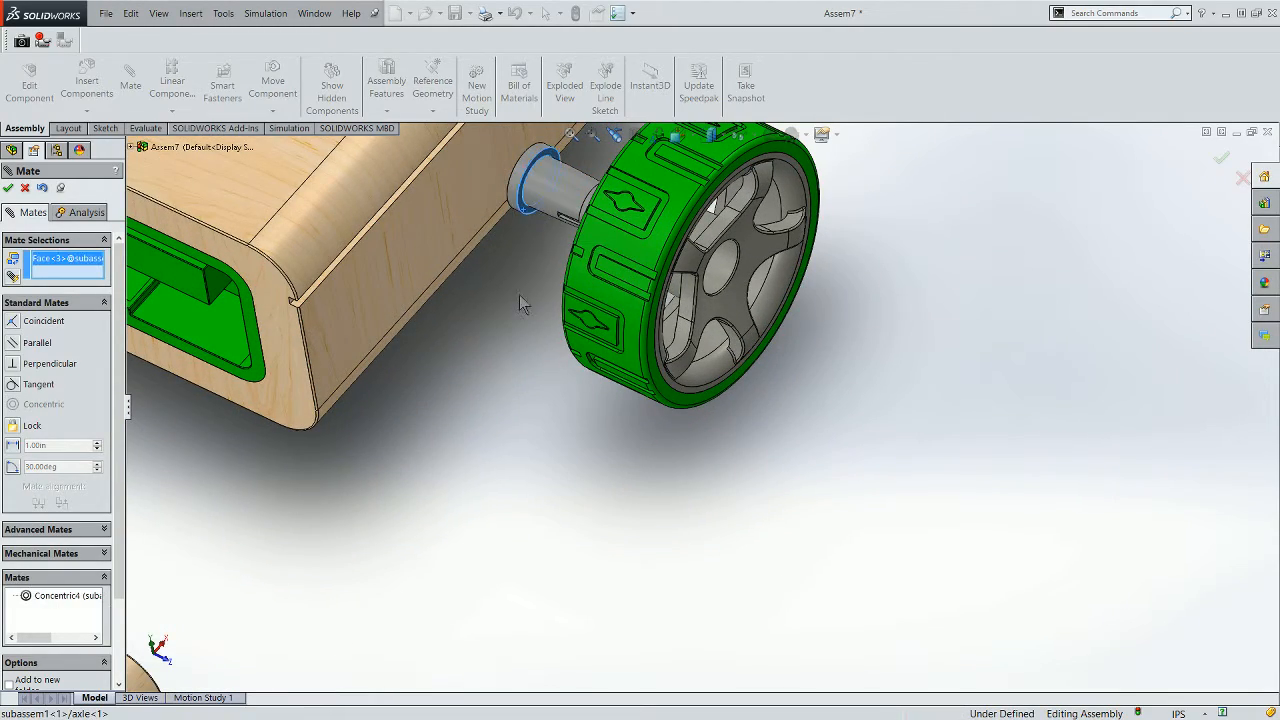
scroll(522, 308, up, 3)
middle_drag(528, 310, 603, 365)
scroll(603, 365, down, 5)
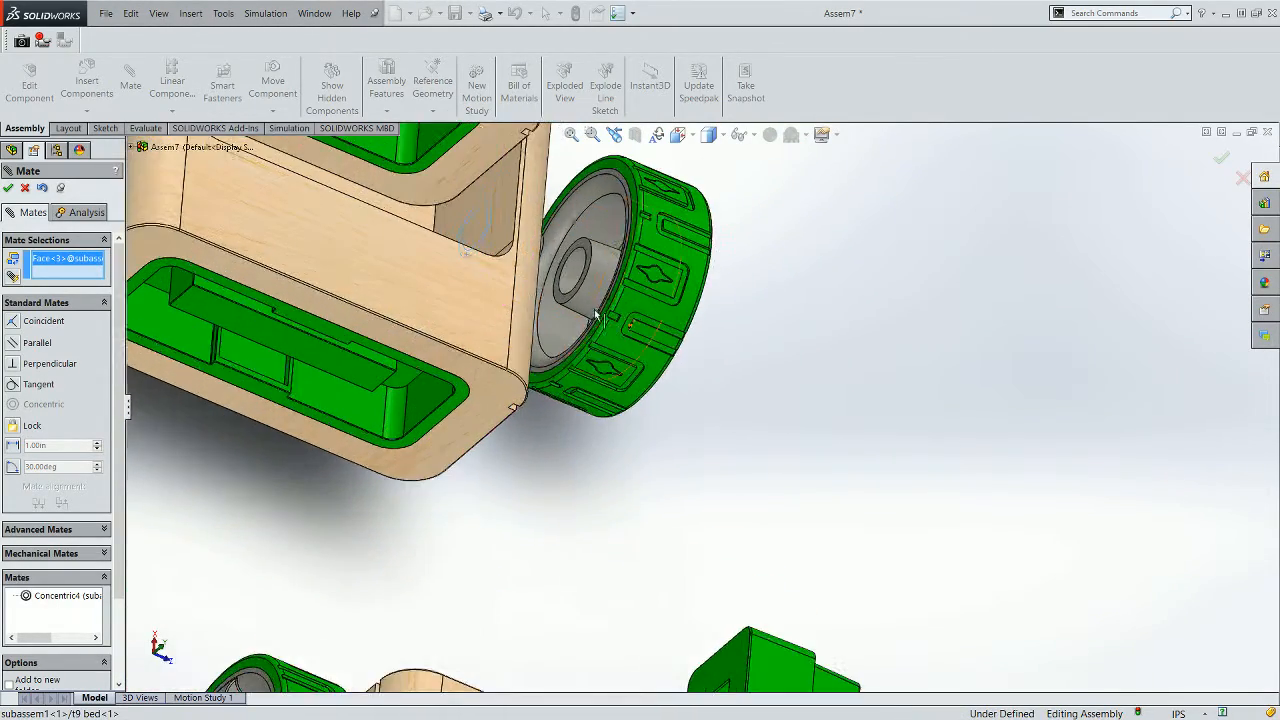
click(580, 310)
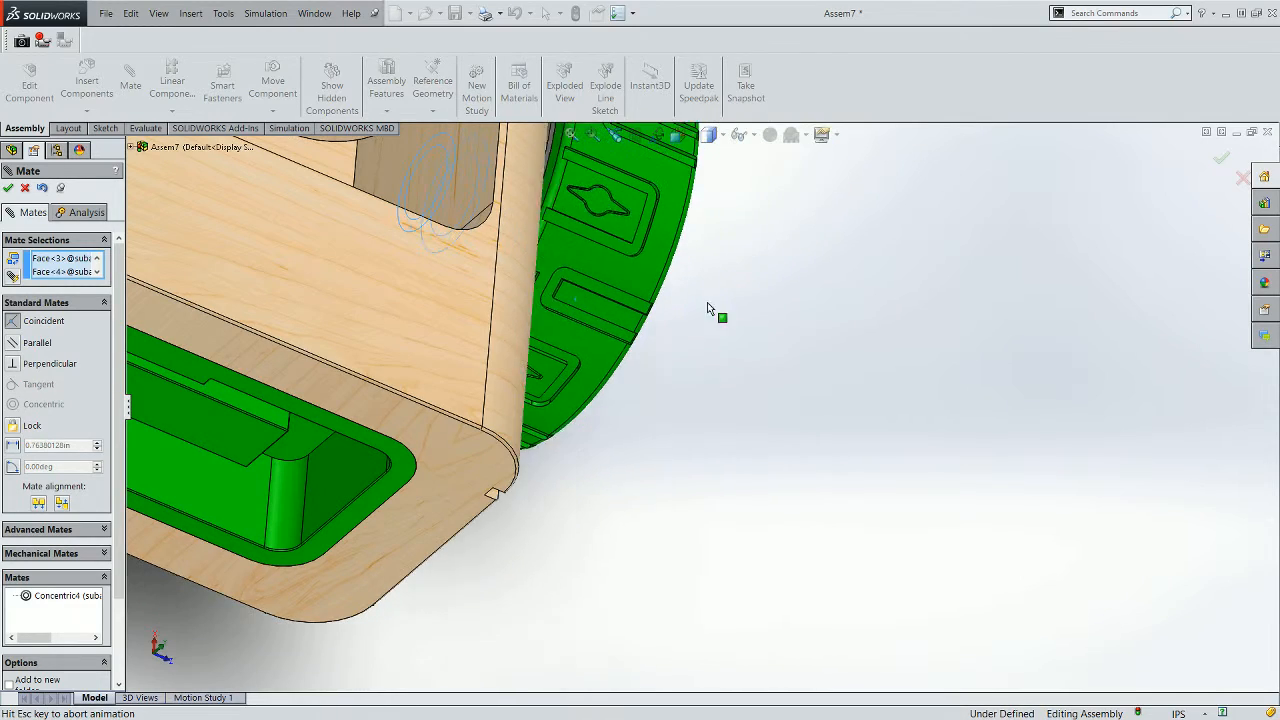
click(983, 273)
scroll(971, 392, up, 8)
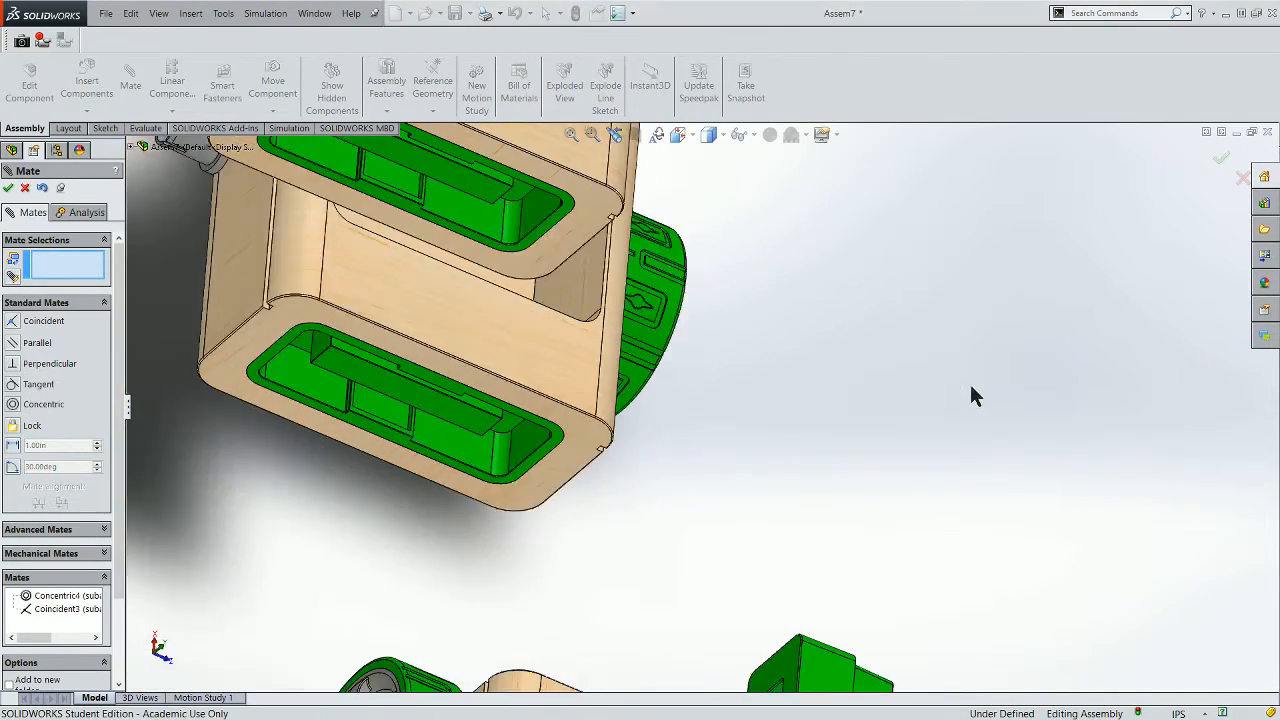
Step: Turn on the display of temporary axes for the assembly
scroll(680, 630, up, 2)
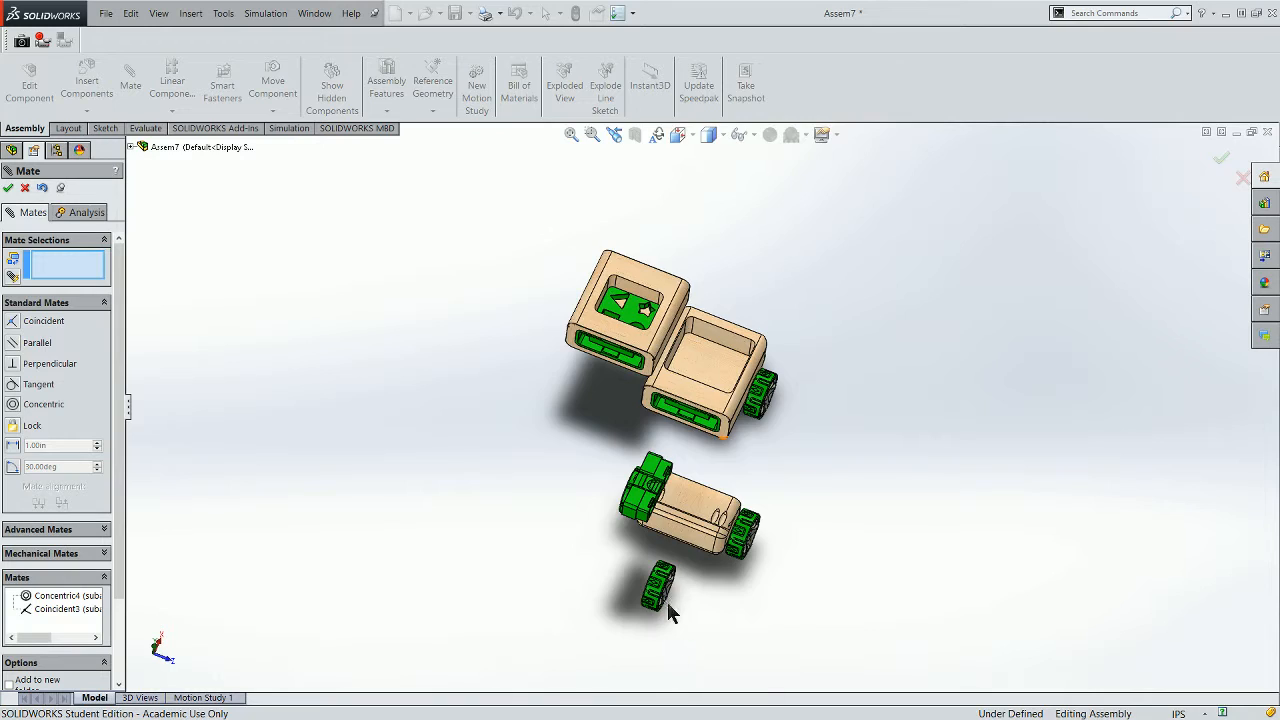
scroll(677, 590, down, 10)
middle_drag(713, 529, 682, 529)
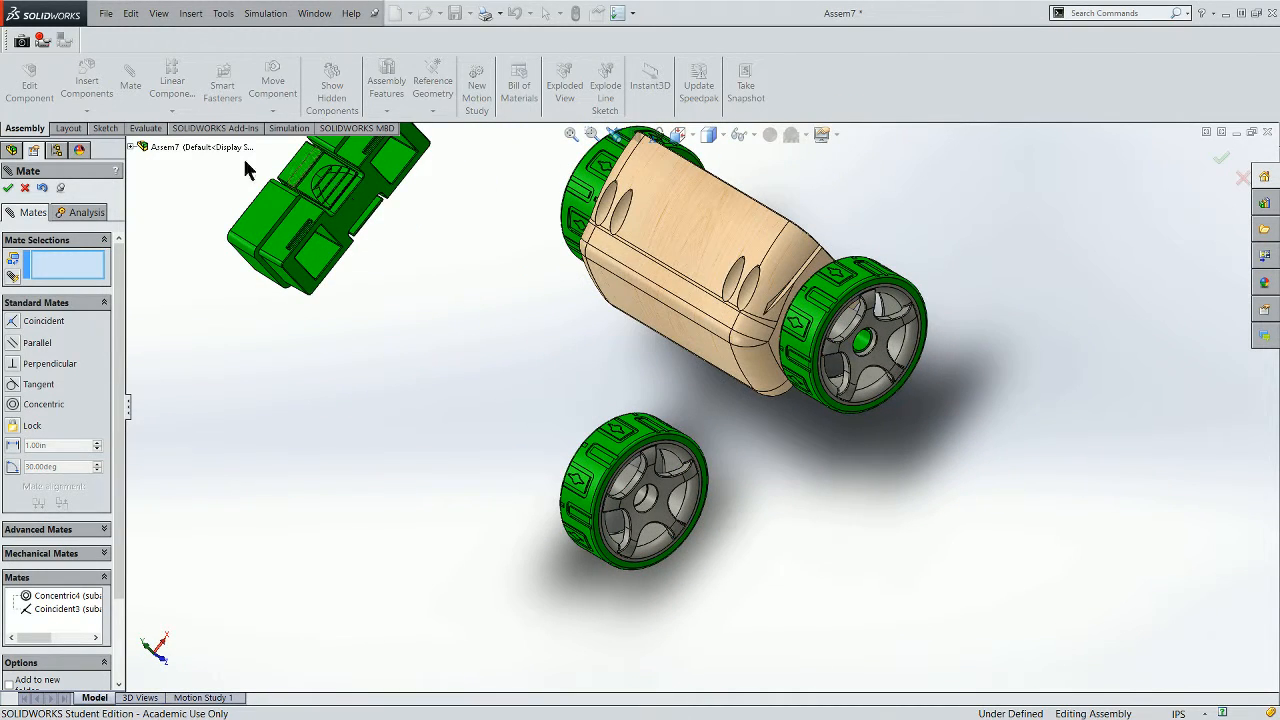
click(159, 15)
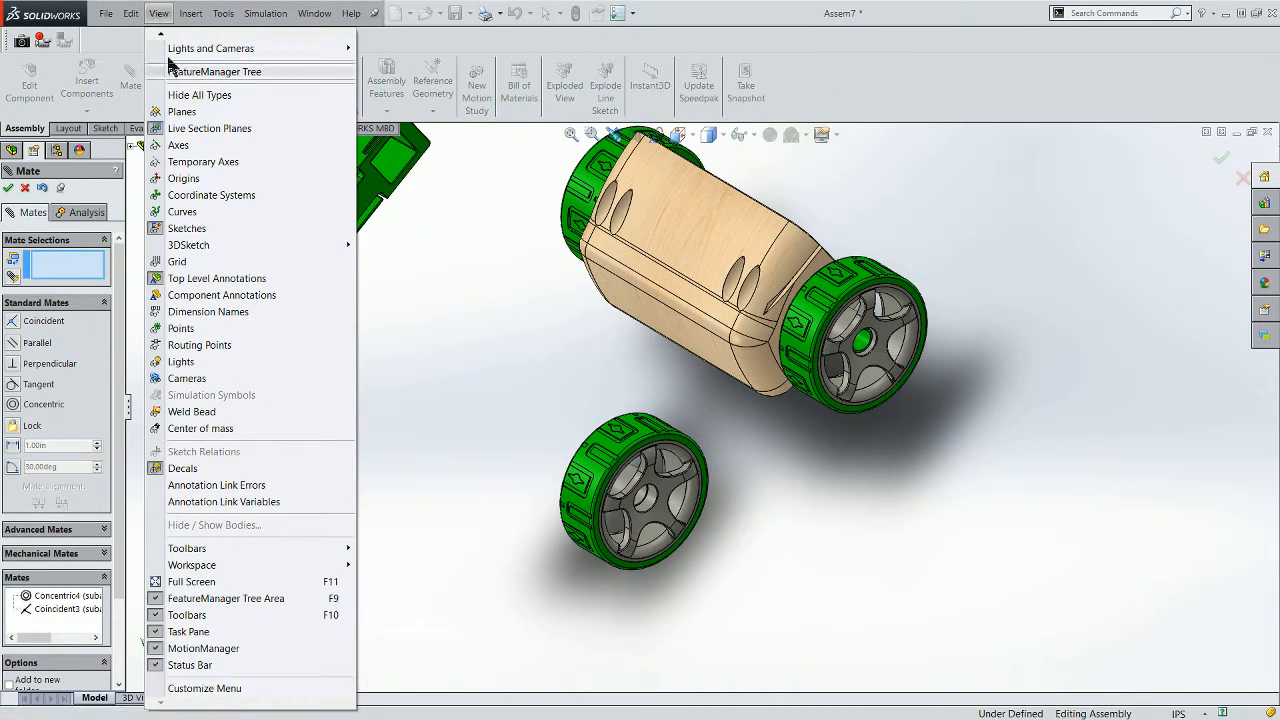
click(181, 163)
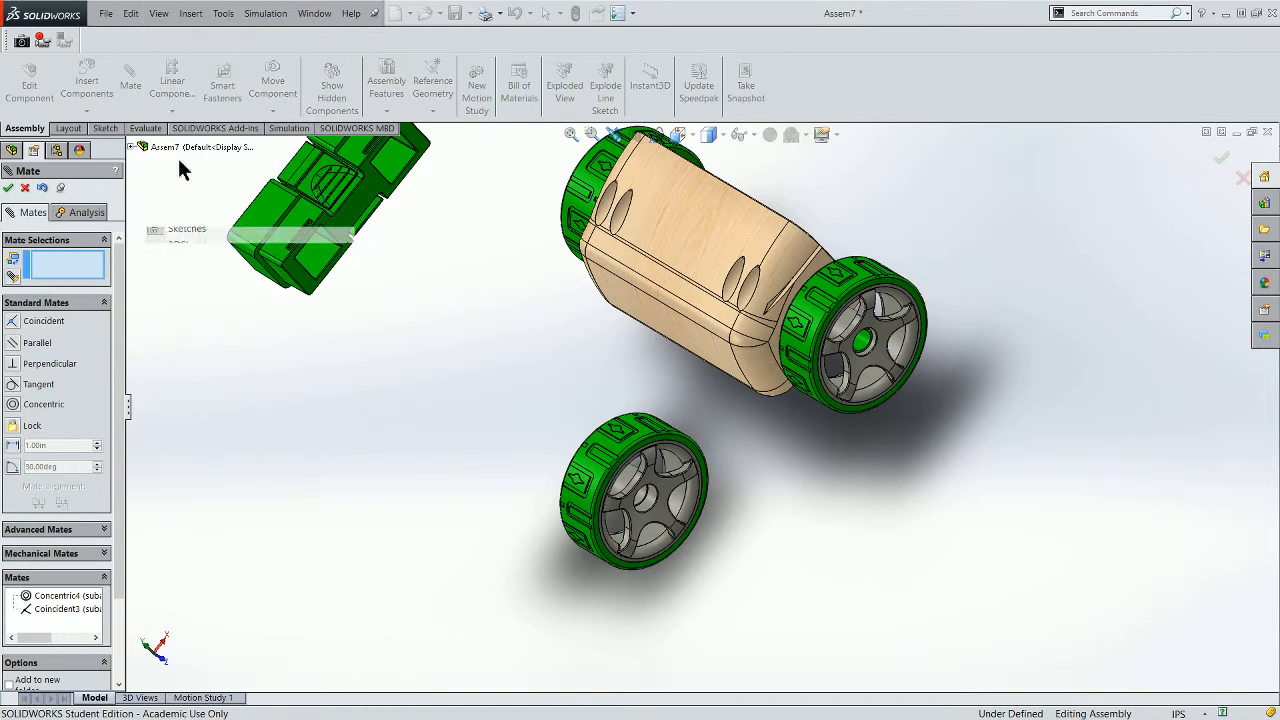
Step: Mate the last loose wheel's central axis coincident with the axis of the bed's remaining free axle, keeping the aligned orientation
scroll(641, 530, down, 5)
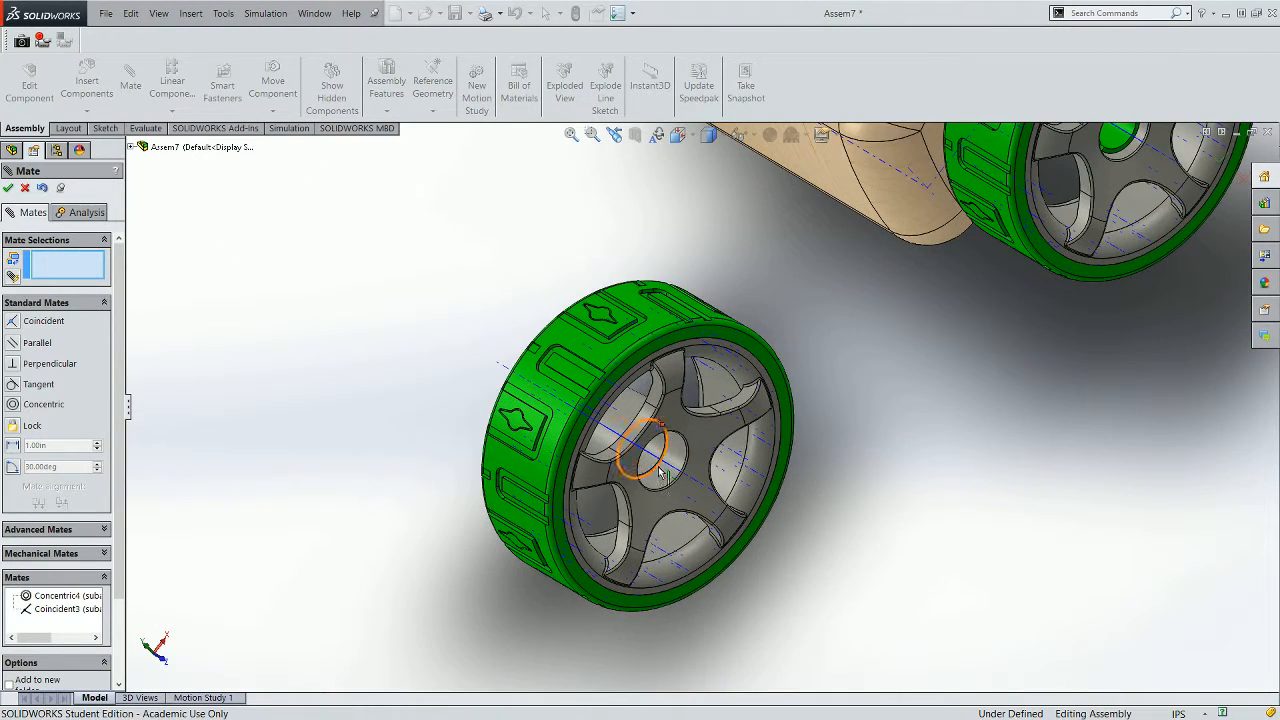
scroll(672, 474, up, 10)
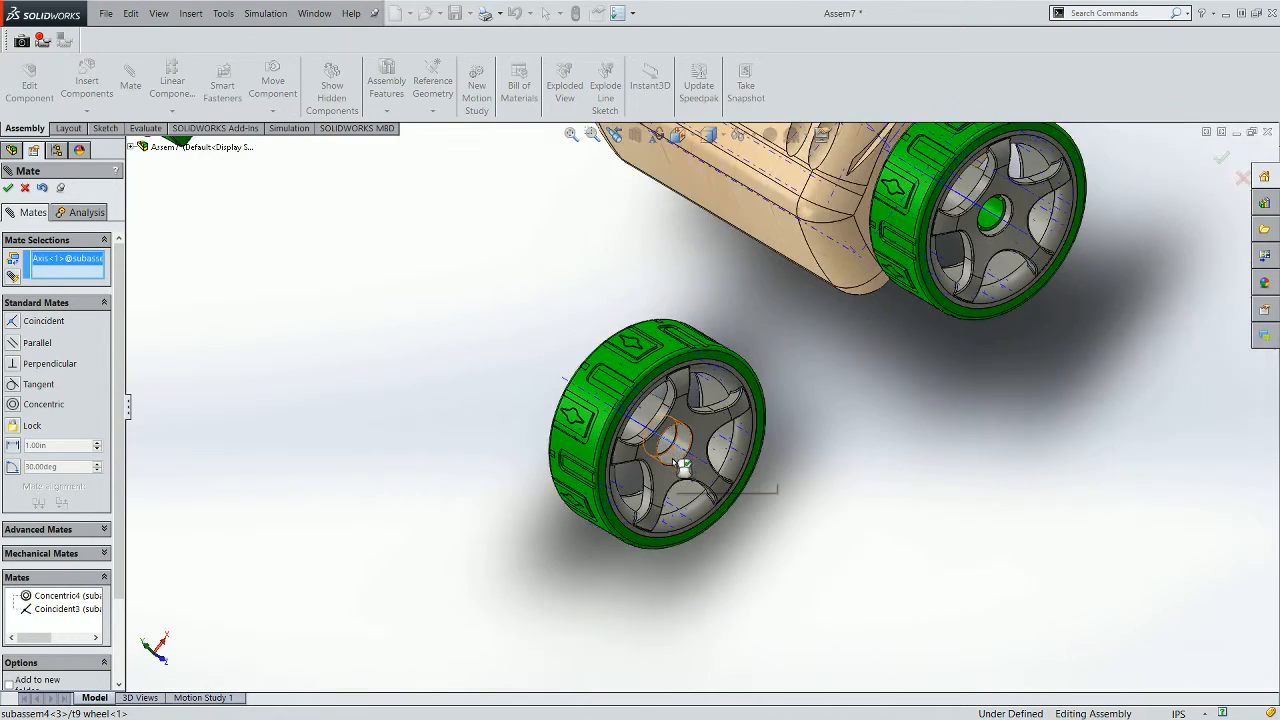
middle_drag(810, 233, 766, 222)
scroll(765, 221, down, 8)
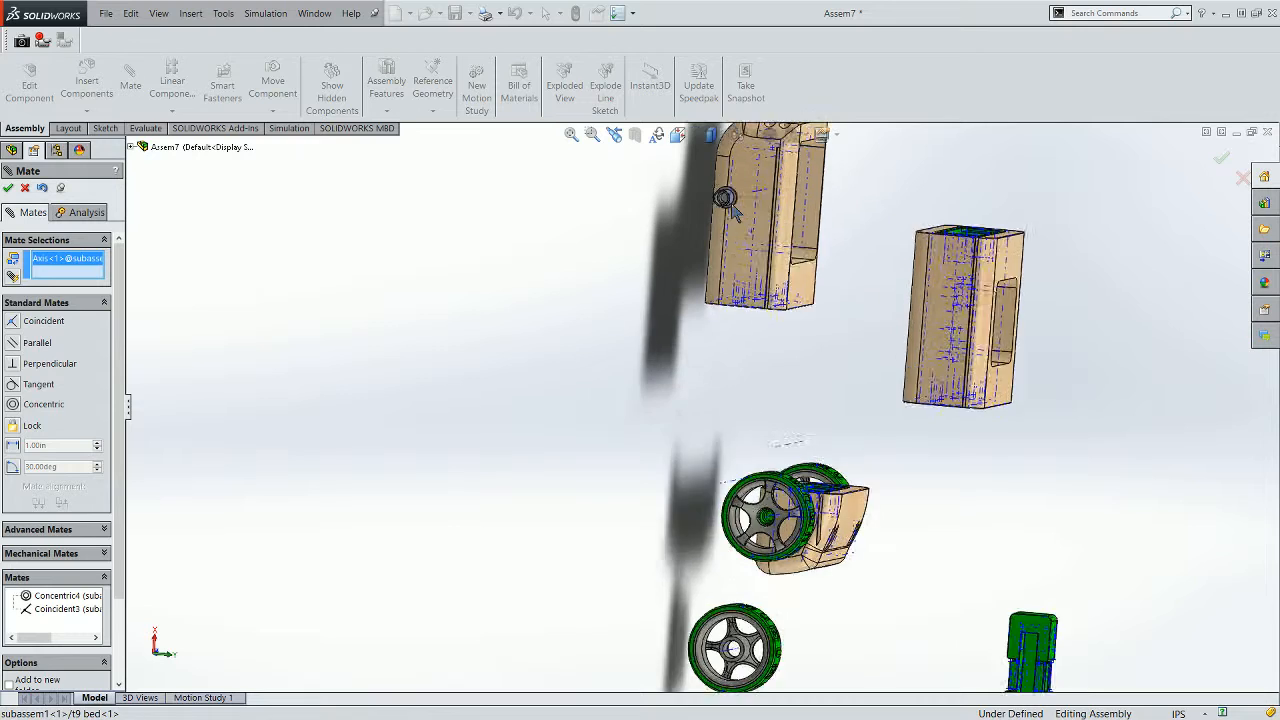
scroll(717, 254, down, 2)
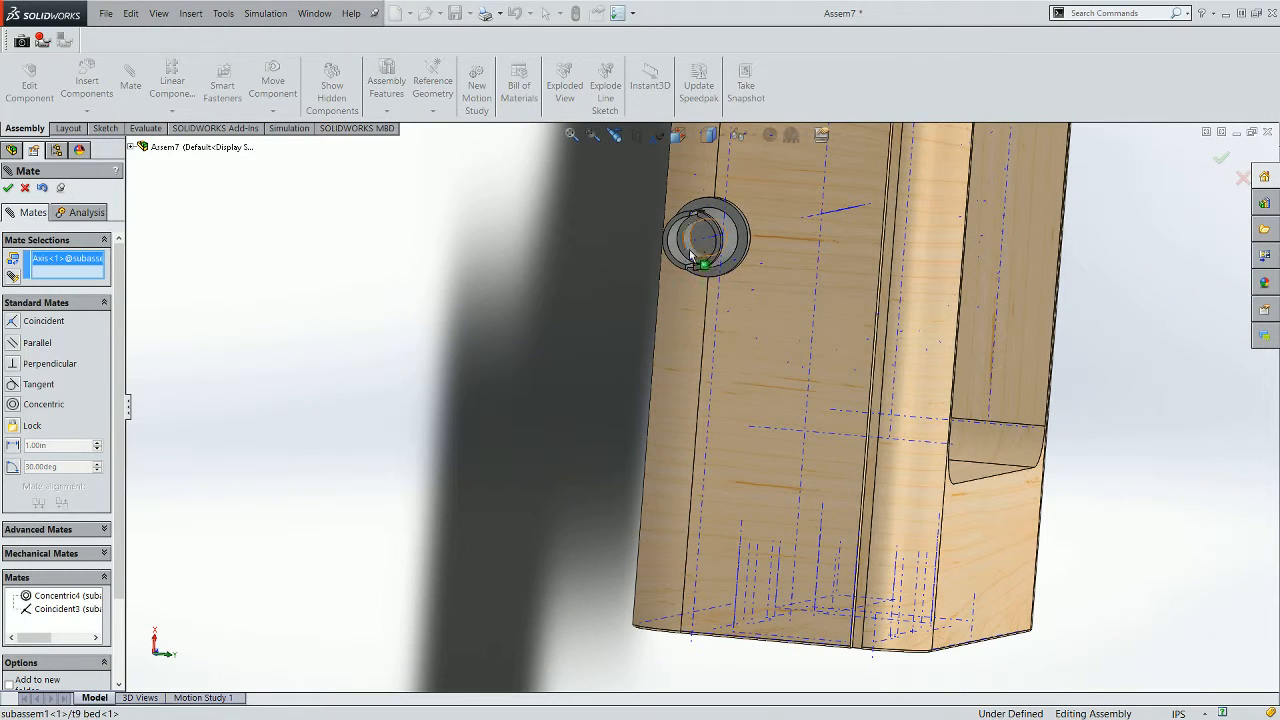
click(700, 244)
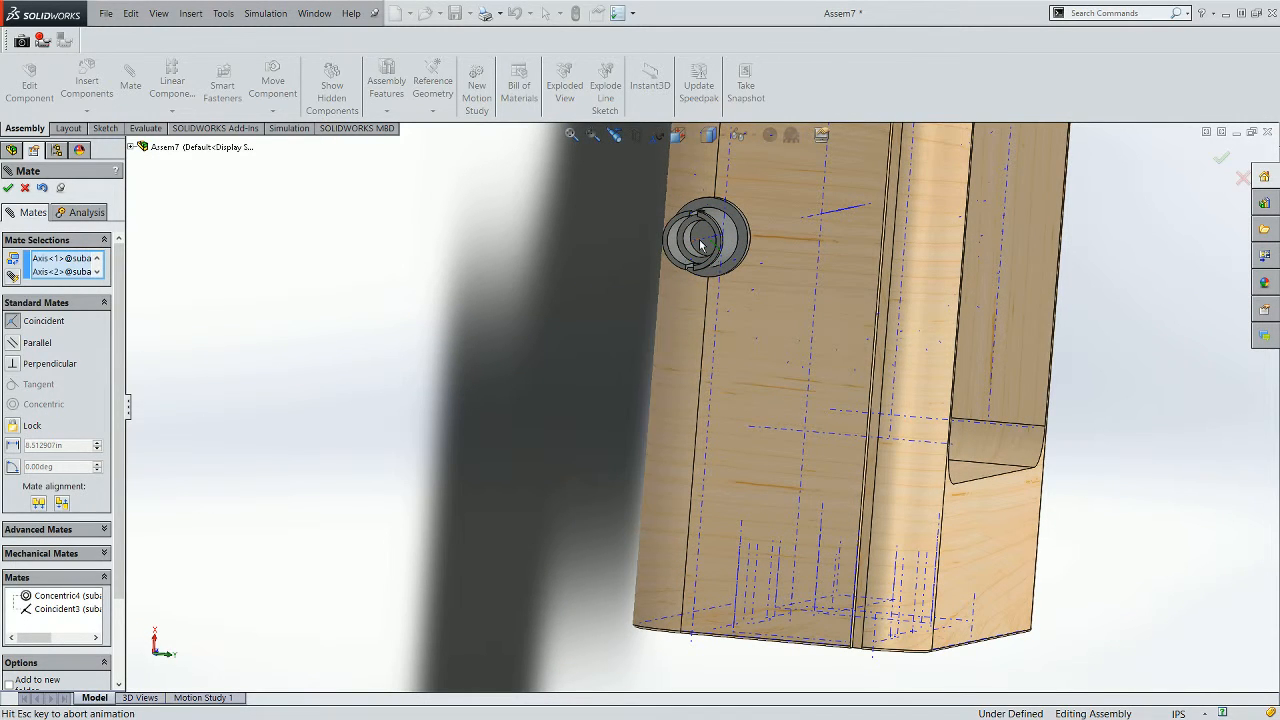
scroll(733, 400, up, 2)
middle_drag(1088, 422, 986, 384)
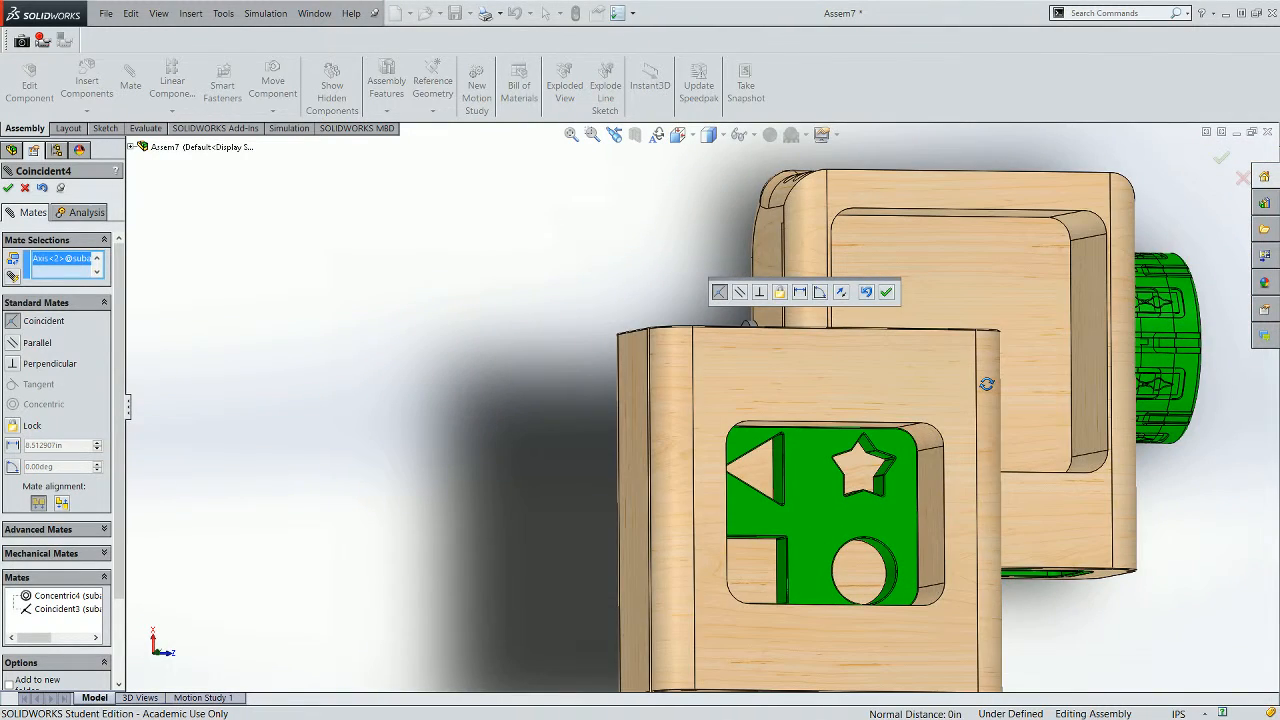
click(841, 292)
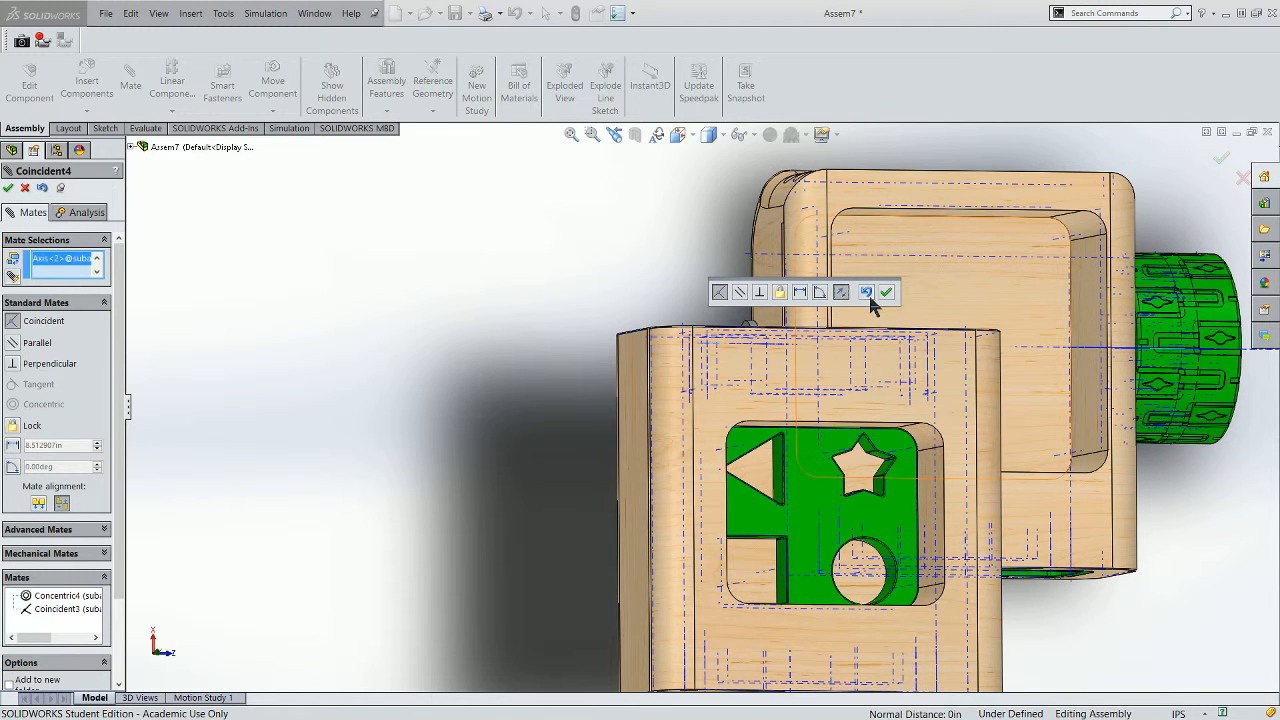
click(843, 290)
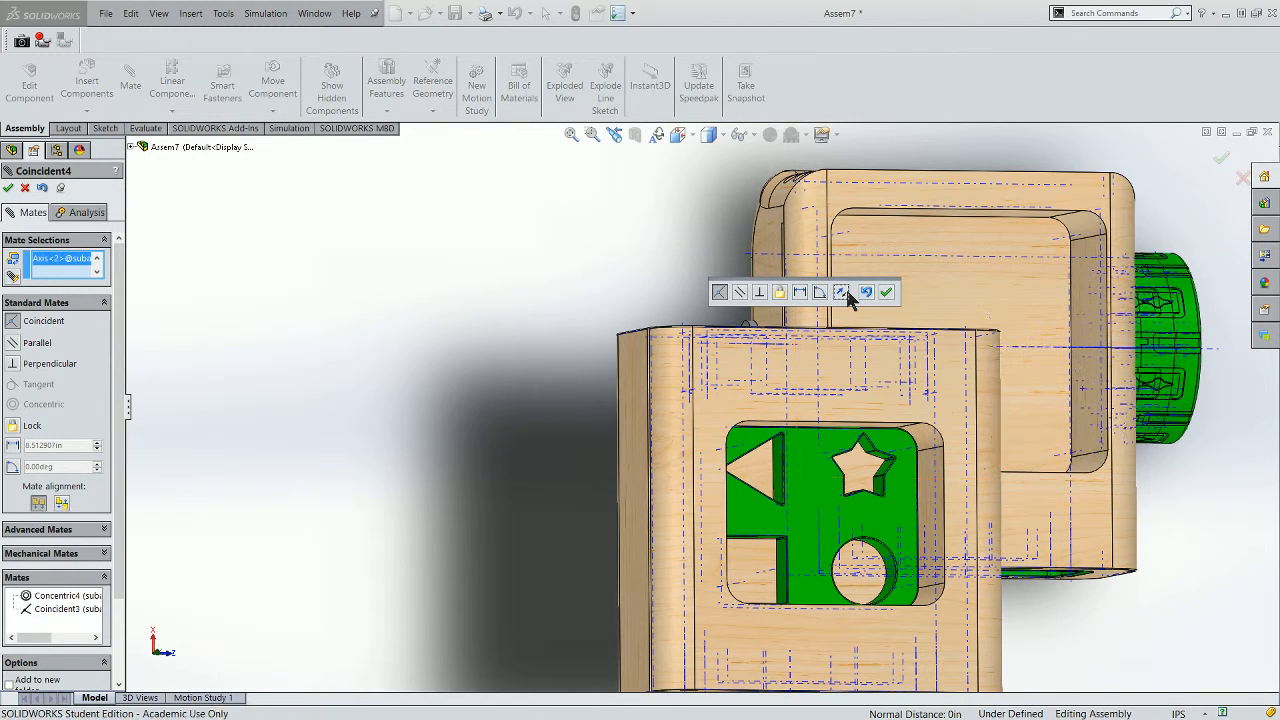
click(887, 292)
scroll(1140, 382, up, 1)
middle_drag(1140, 382, 1093, 384)
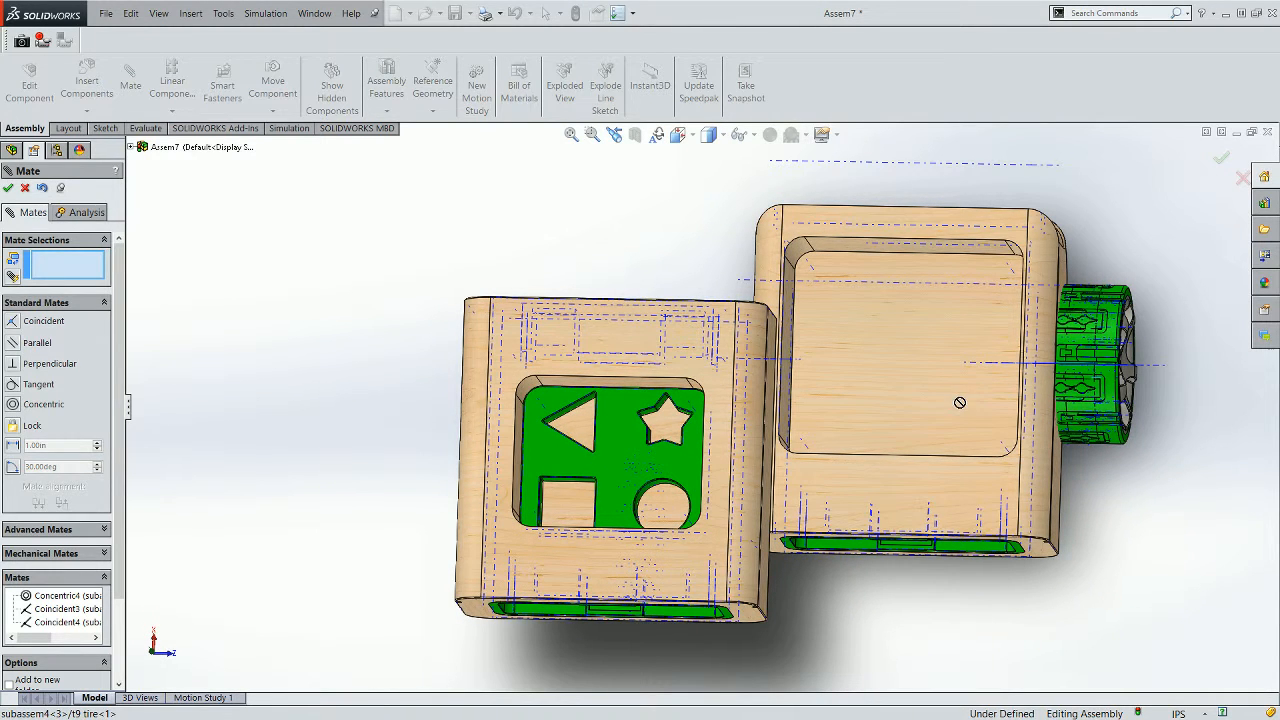
click(1121, 385)
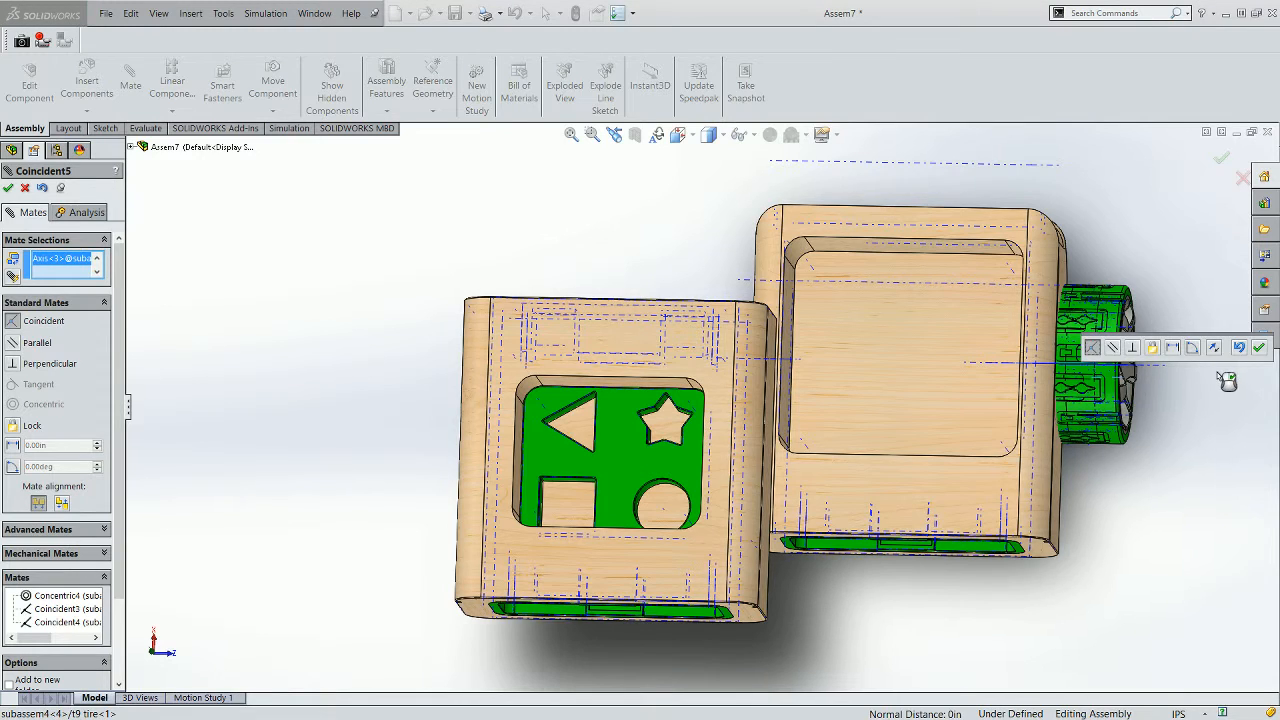
click(26, 189)
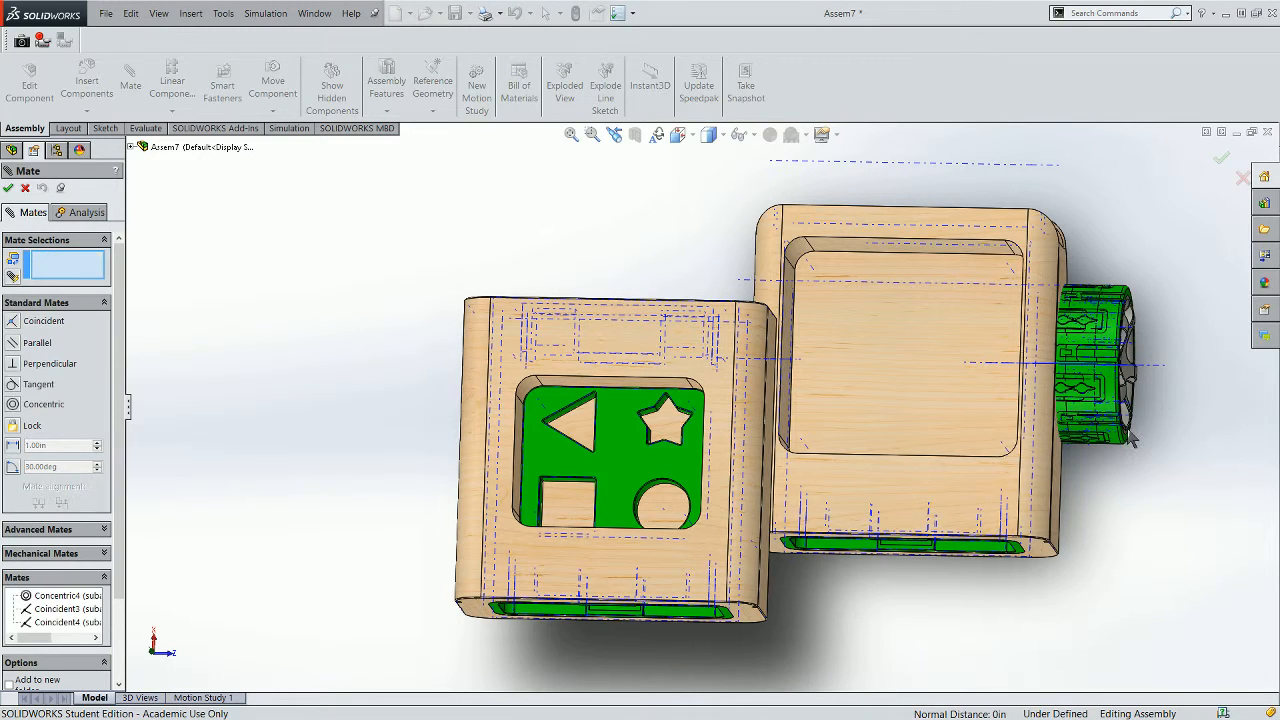
click(1113, 393)
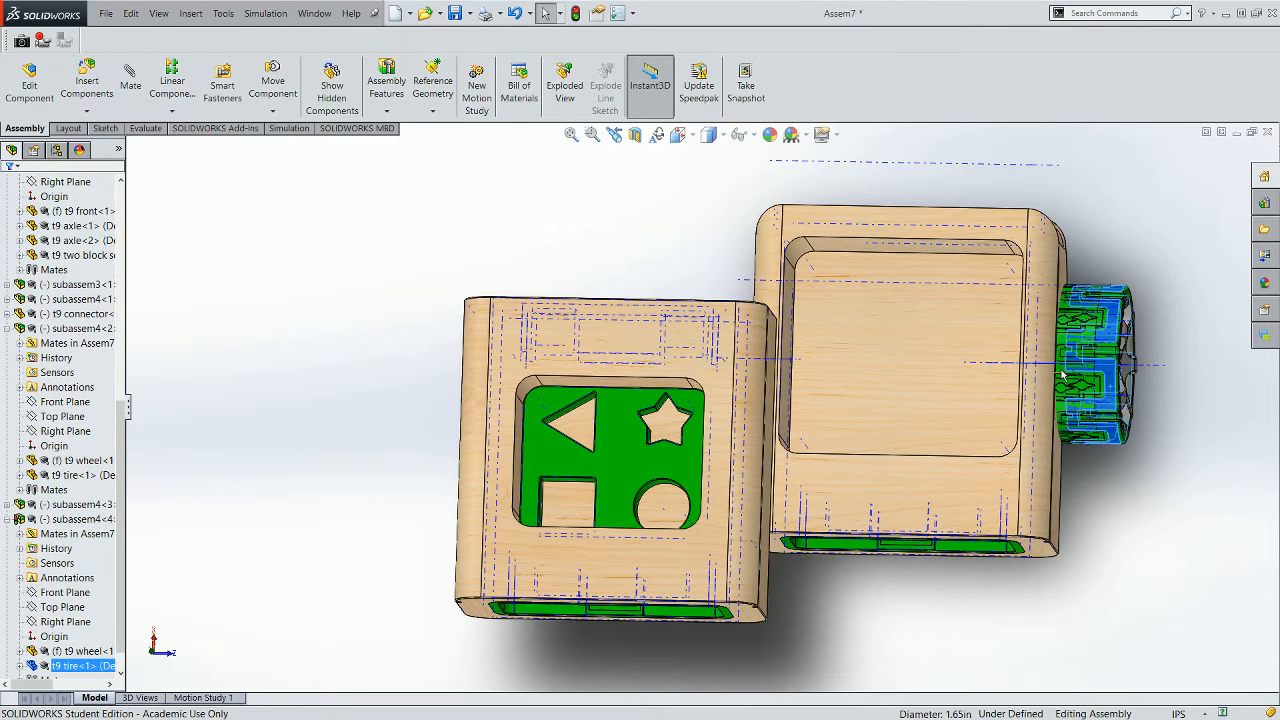
drag(1063, 376, 1026, 378)
drag(852, 416, 272, 215)
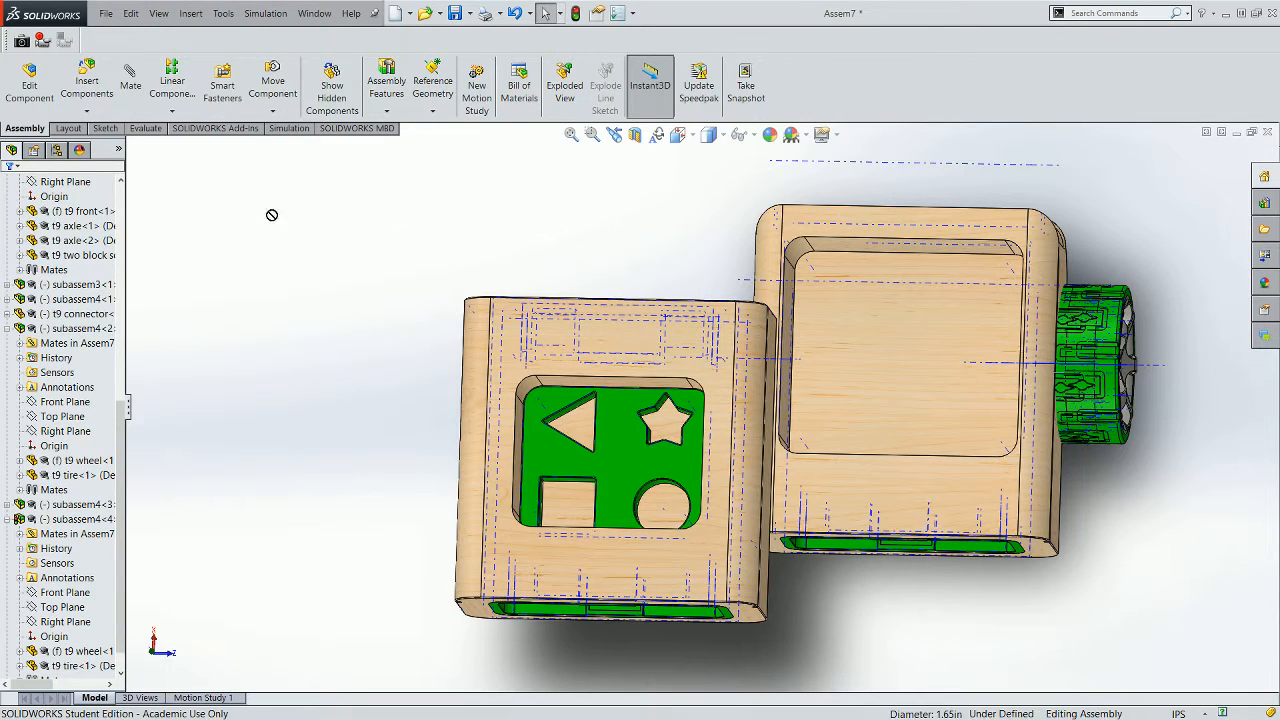
Step: Turn off the display of temporary axes for the assembly
click(160, 14)
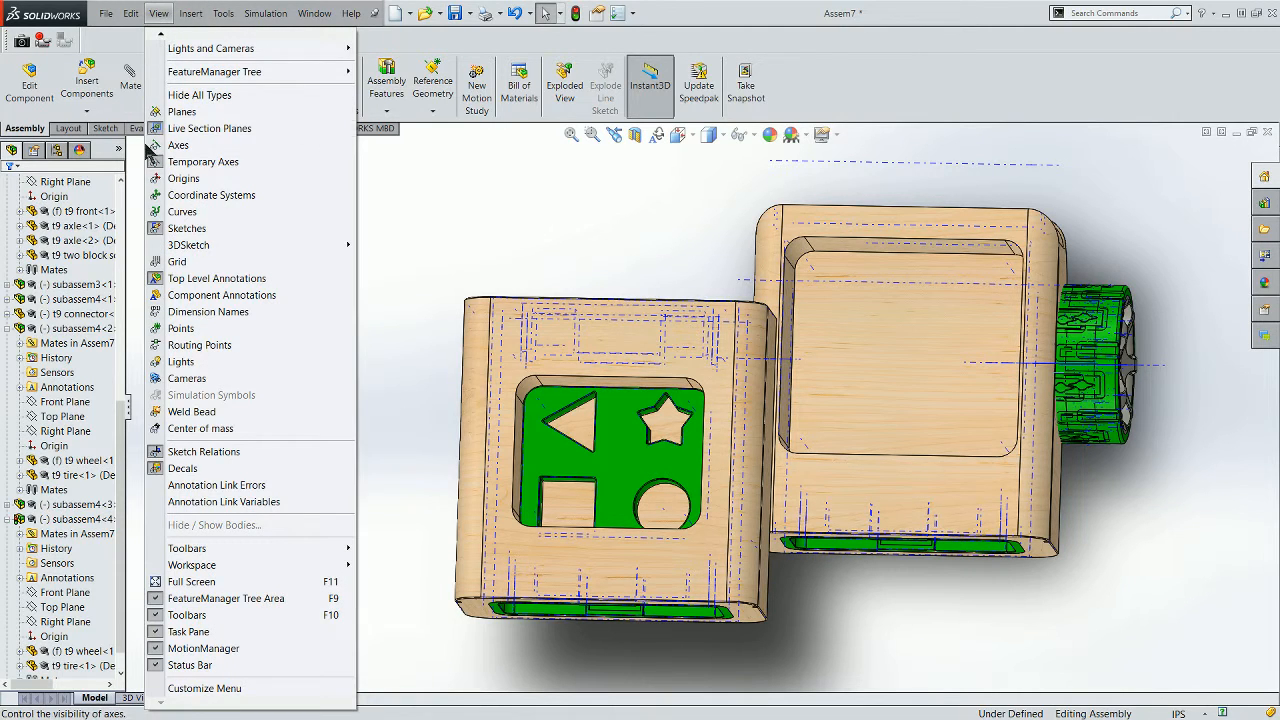
click(165, 145)
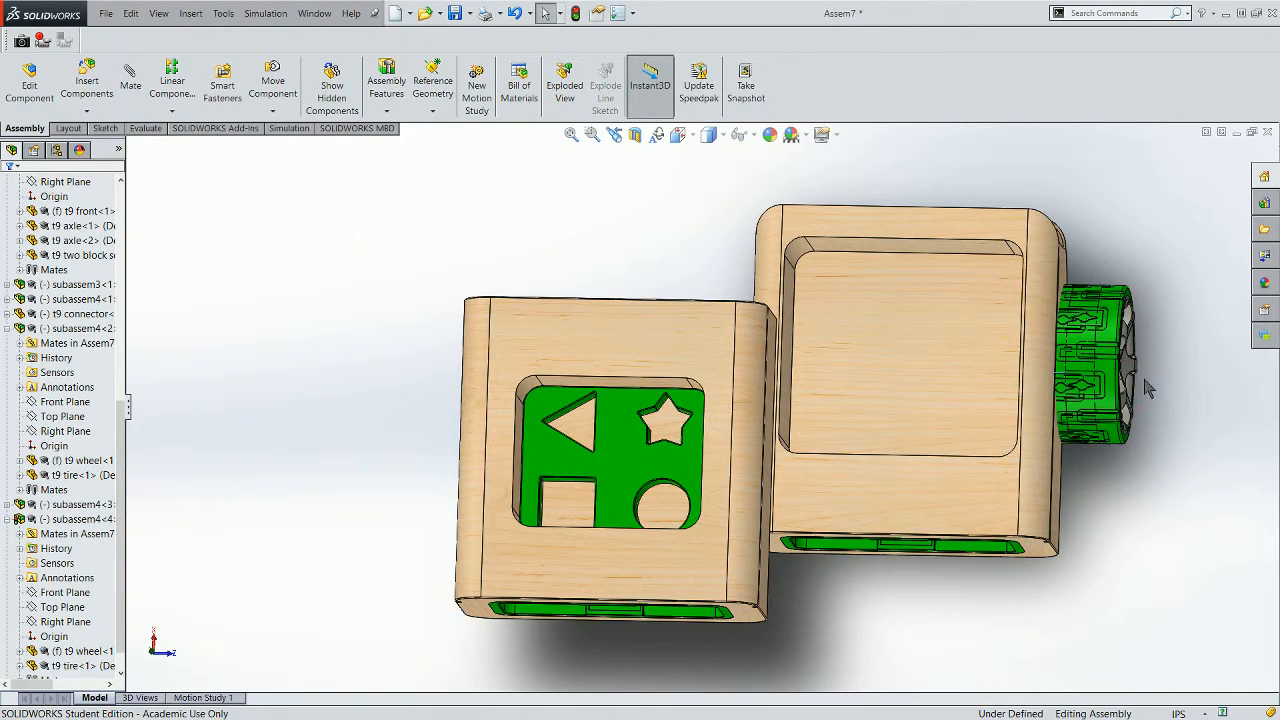
Step: Flip the alignment of the coincident mate that ties the last wheel's axis to the bed's axle
scroll(1143, 386, up, 3)
drag(948, 374, 63, 374)
scroll(309, 480, up, 2)
middle_drag(361, 456, 479, 458)
scroll(446, 468, up, 6)
scroll(488, 426, down, 7)
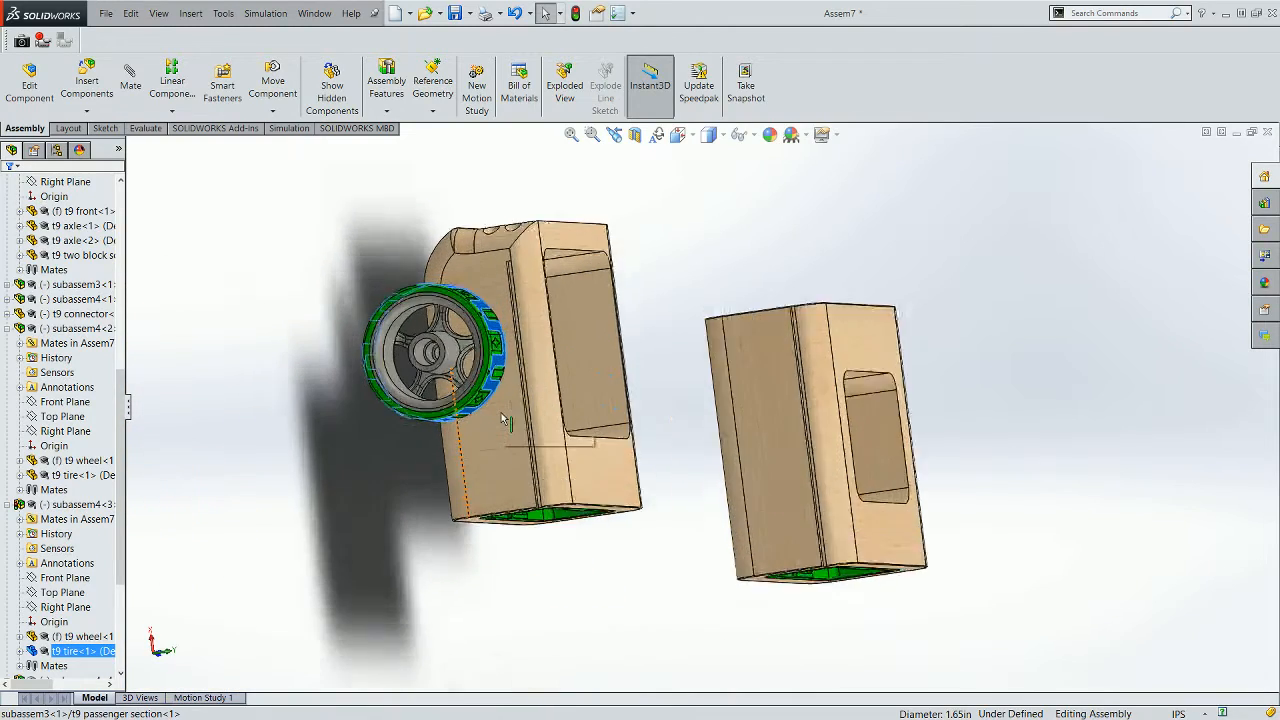
drag(447, 332, 337, 366)
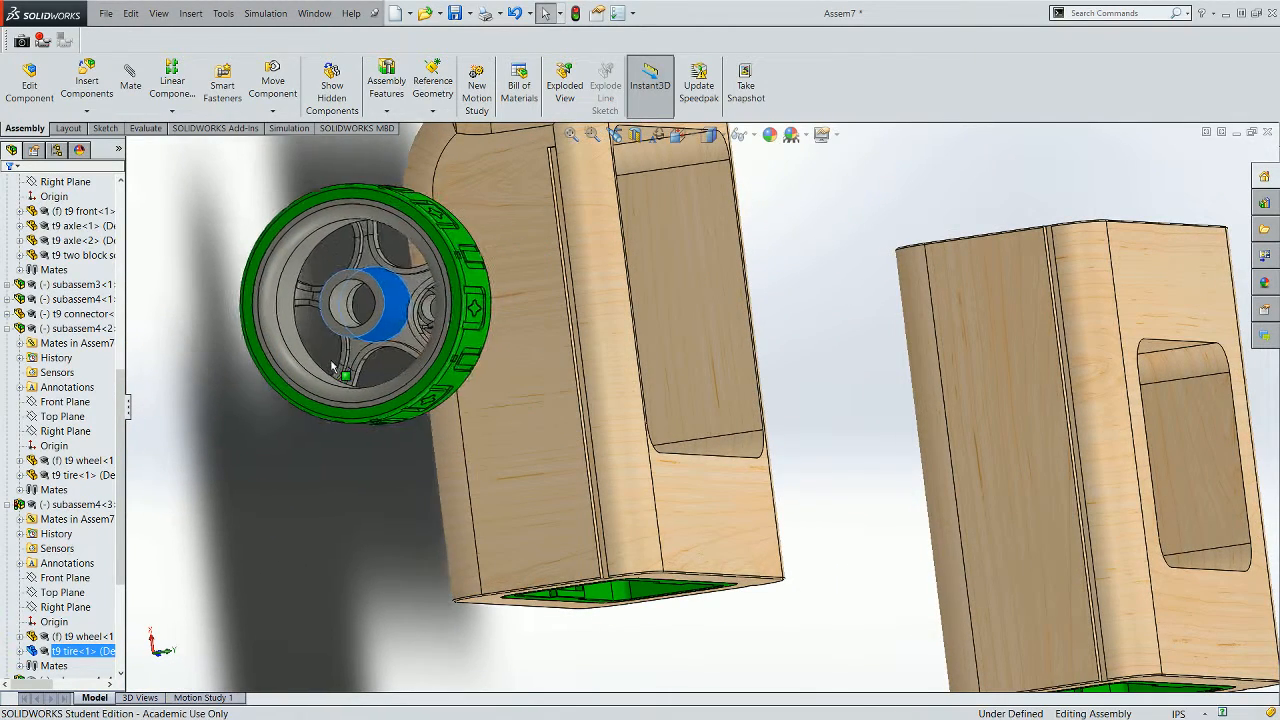
drag(121, 573, 130, 676)
click(6, 665)
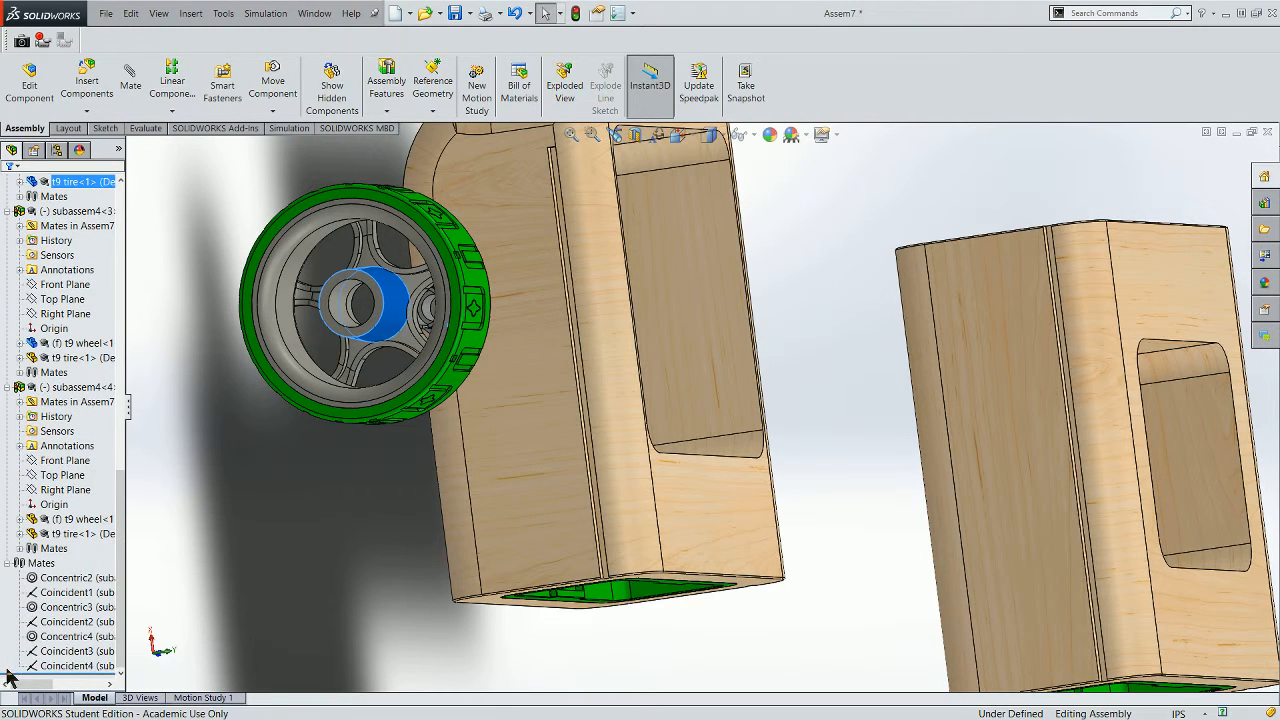
right_click(70, 666)
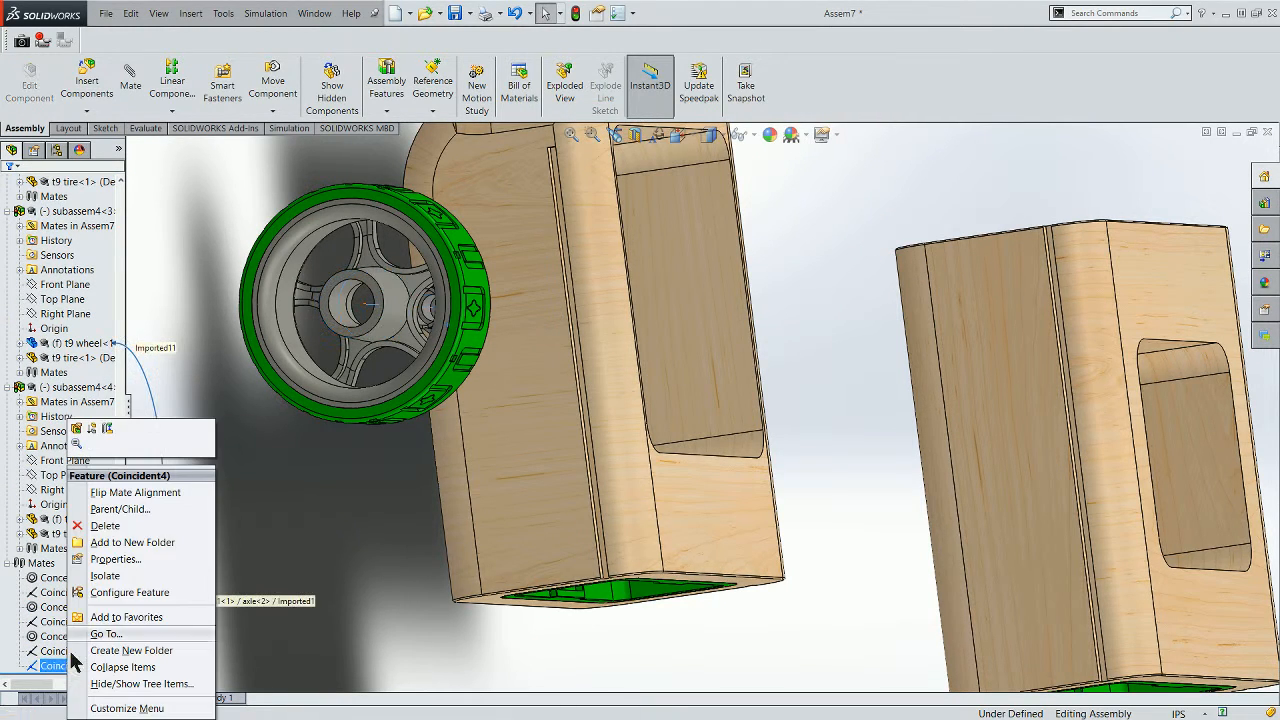
click(105, 492)
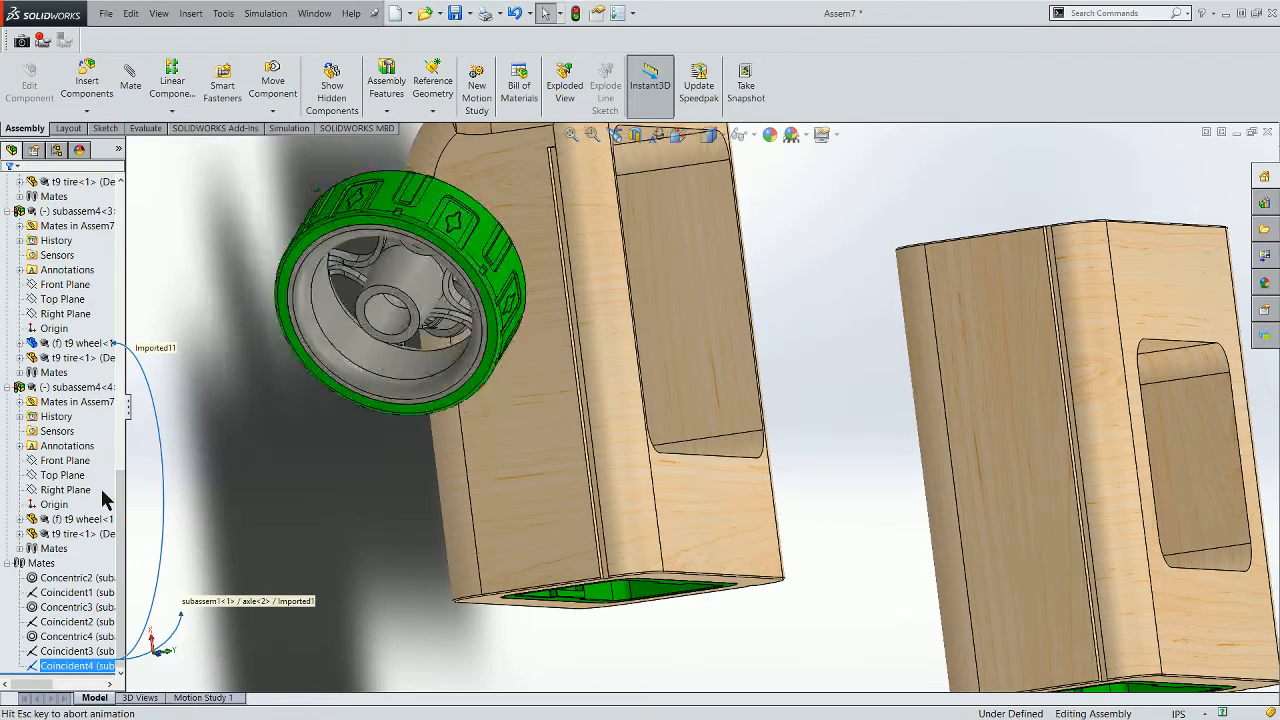
click(222, 443)
Step: Mate the wheel-facing side of the bed axle's flange coincident with the hub end face of the last wheel, and finish mating
scroll(688, 368, up, 3)
middle_drag(768, 382, 622, 382)
scroll(447, 397, down, 3)
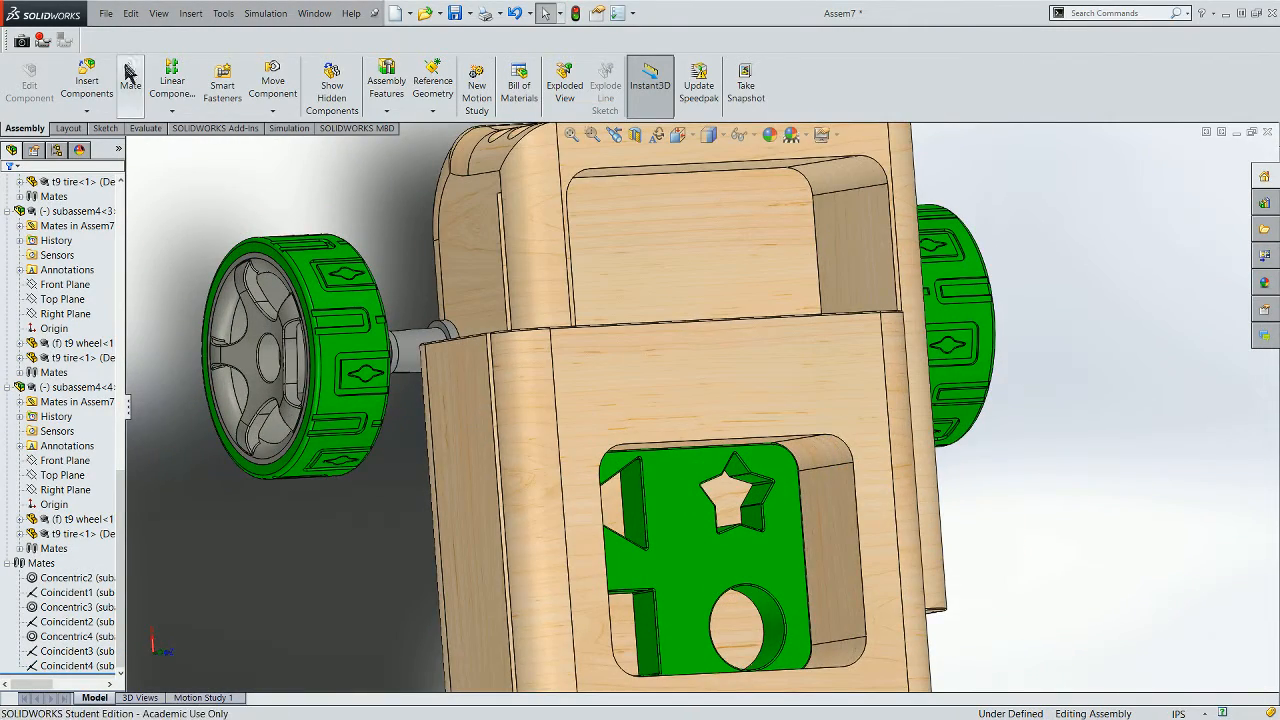
scroll(447, 297, down, 5)
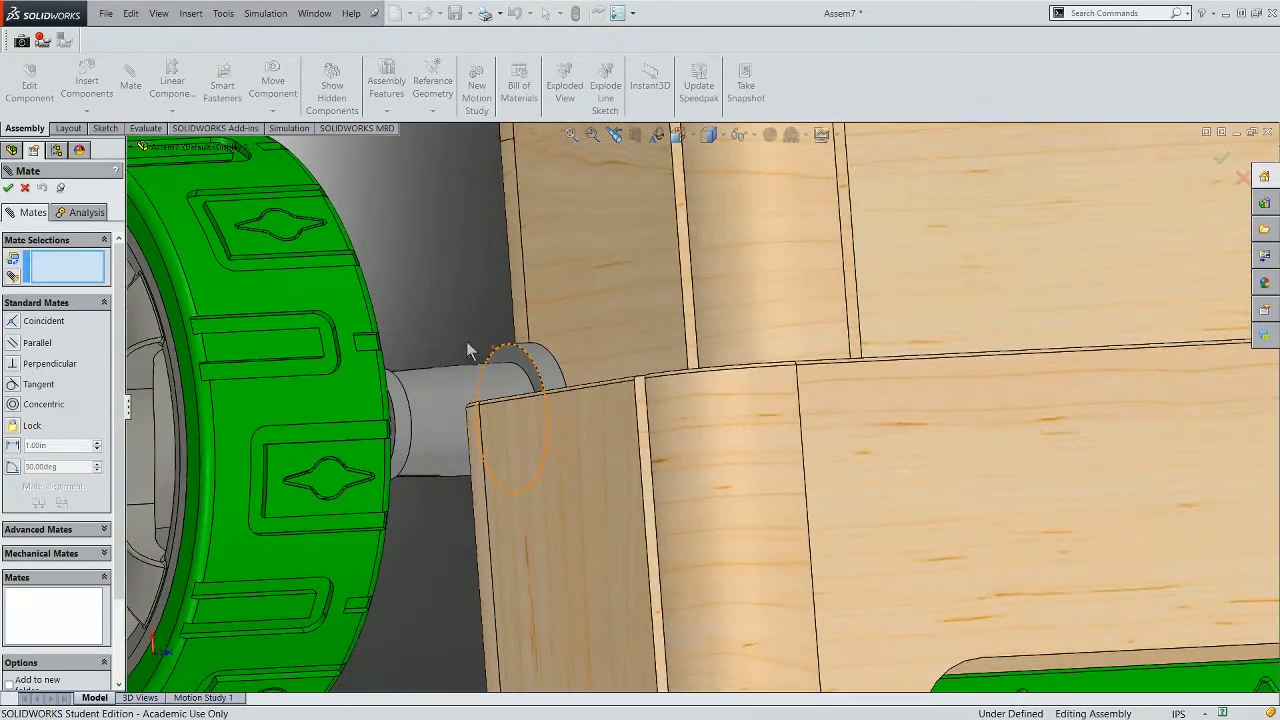
click(504, 356)
scroll(722, 262, up, 4)
middle_drag(843, 222, 743, 271)
scroll(474, 457, down, 5)
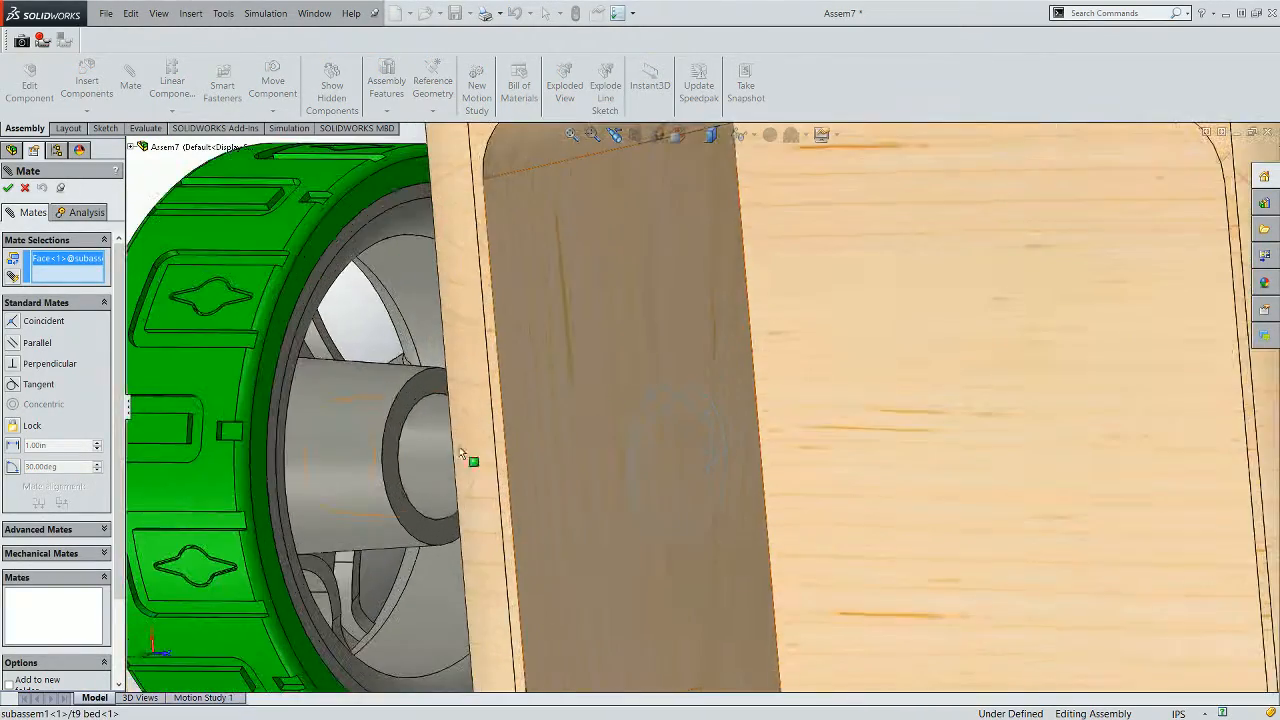
click(395, 489)
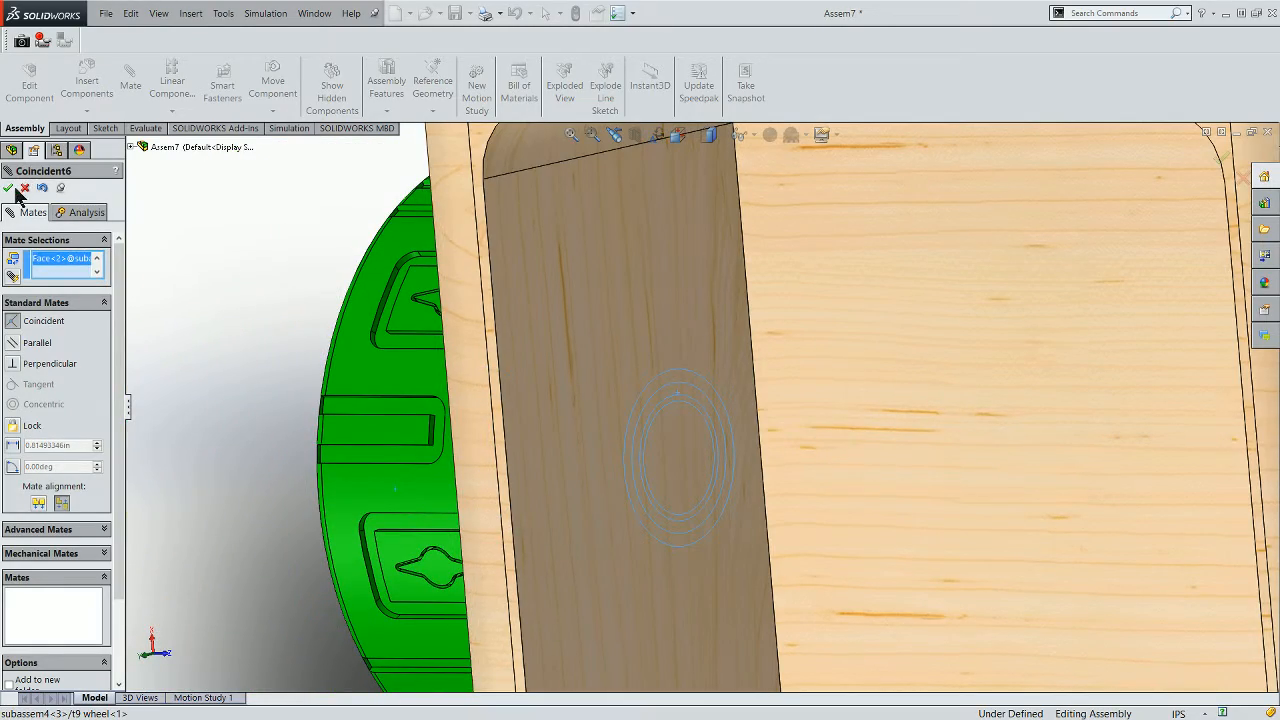
click(10, 189)
scroll(345, 383, up, 5)
middle_drag(832, 410, 822, 360)
drag(770, 404, 33, 200)
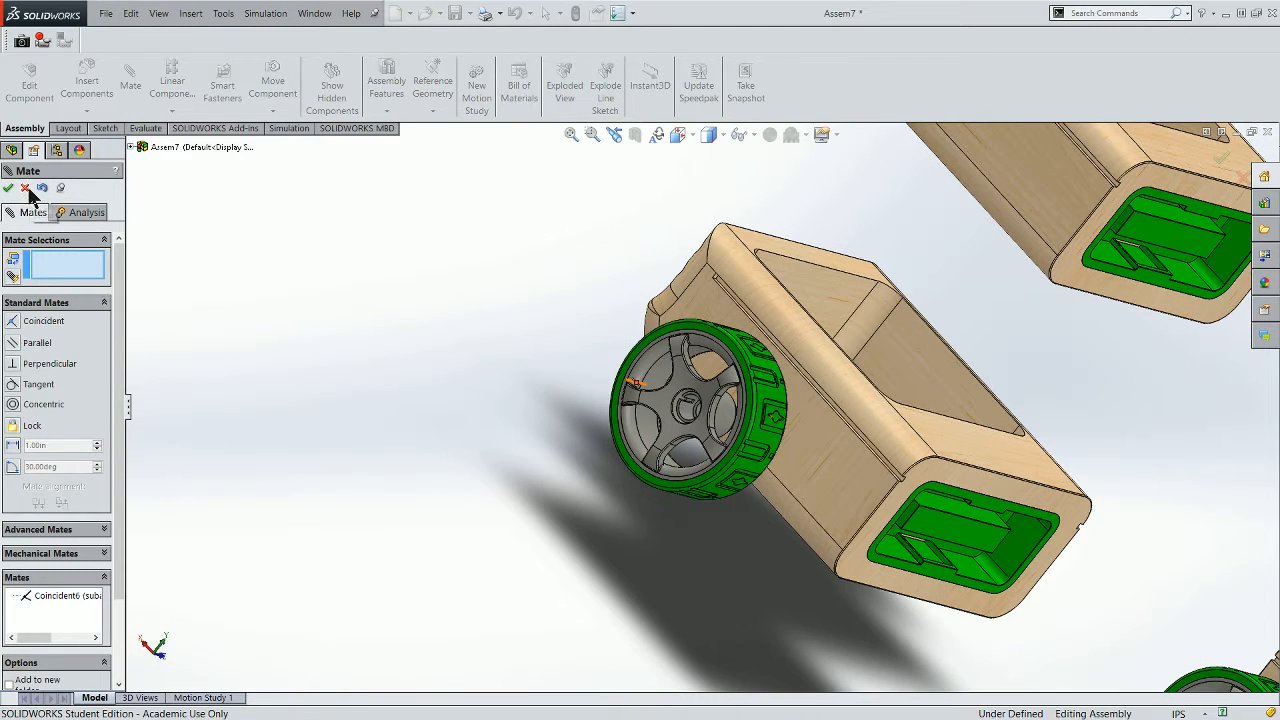
key(Escape)
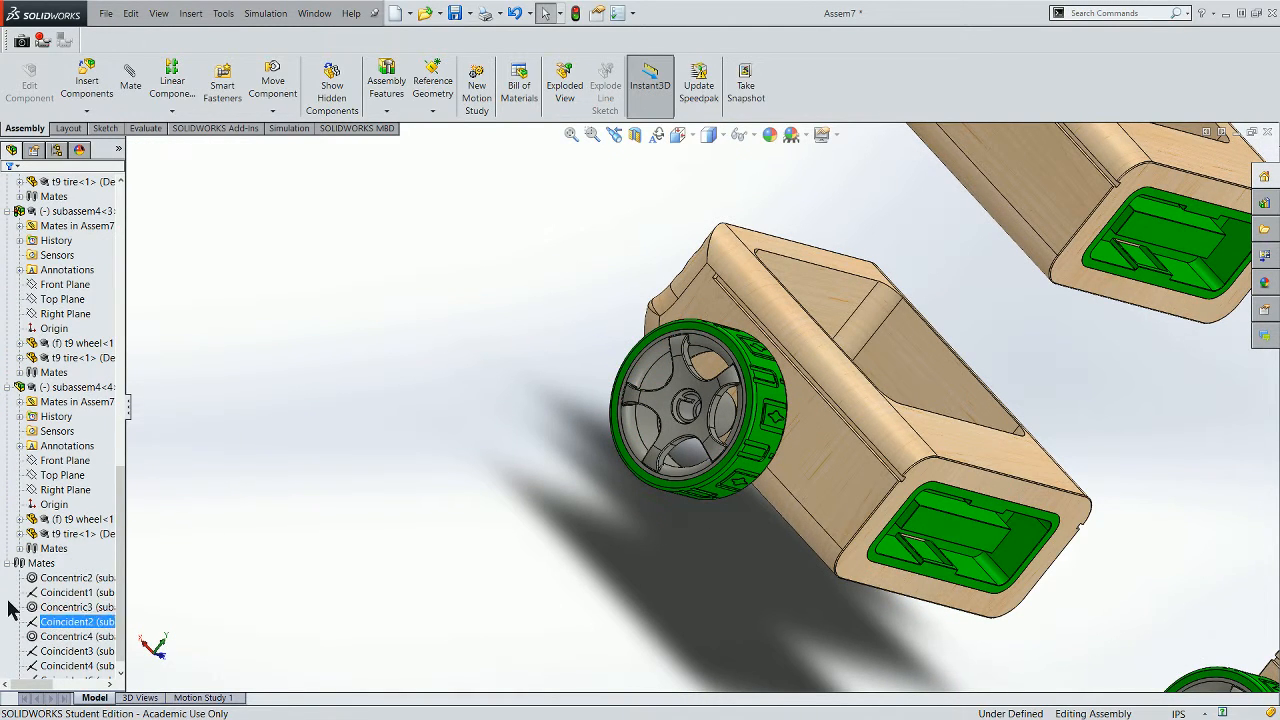
Step: Collapse the mates folder and all expanded subassemblies in the feature tree
click(7, 563)
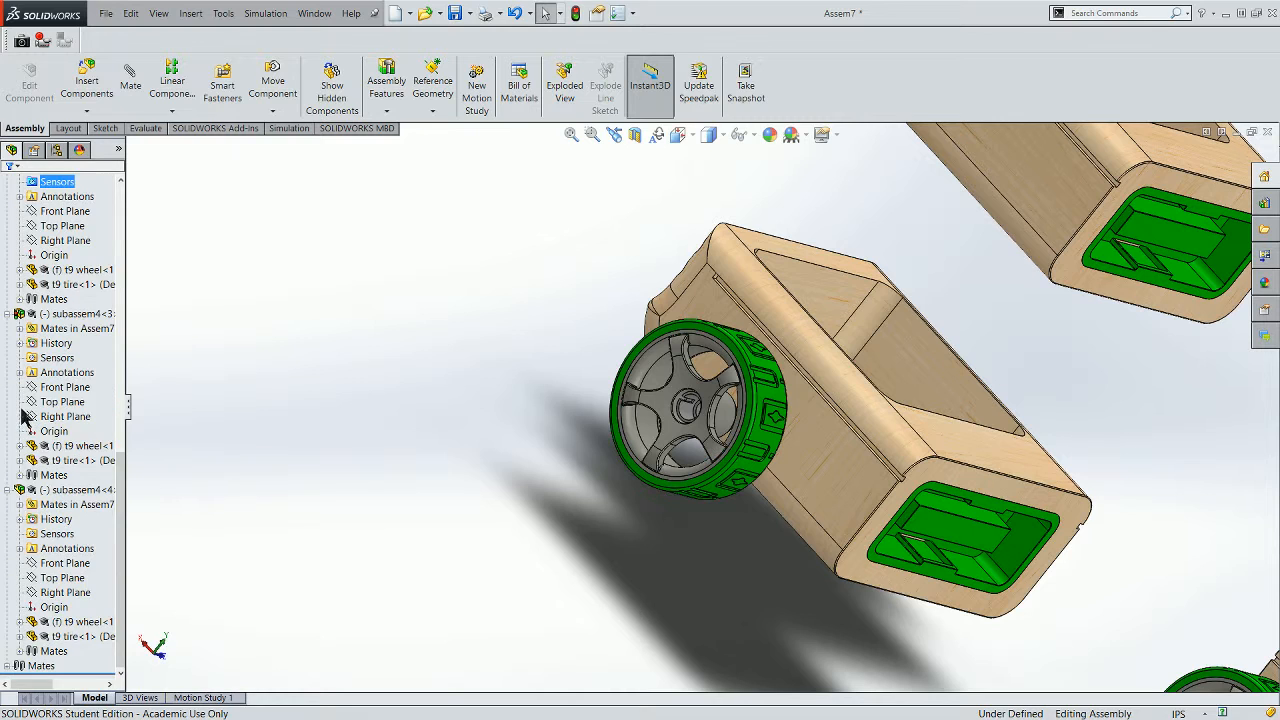
click(6, 490)
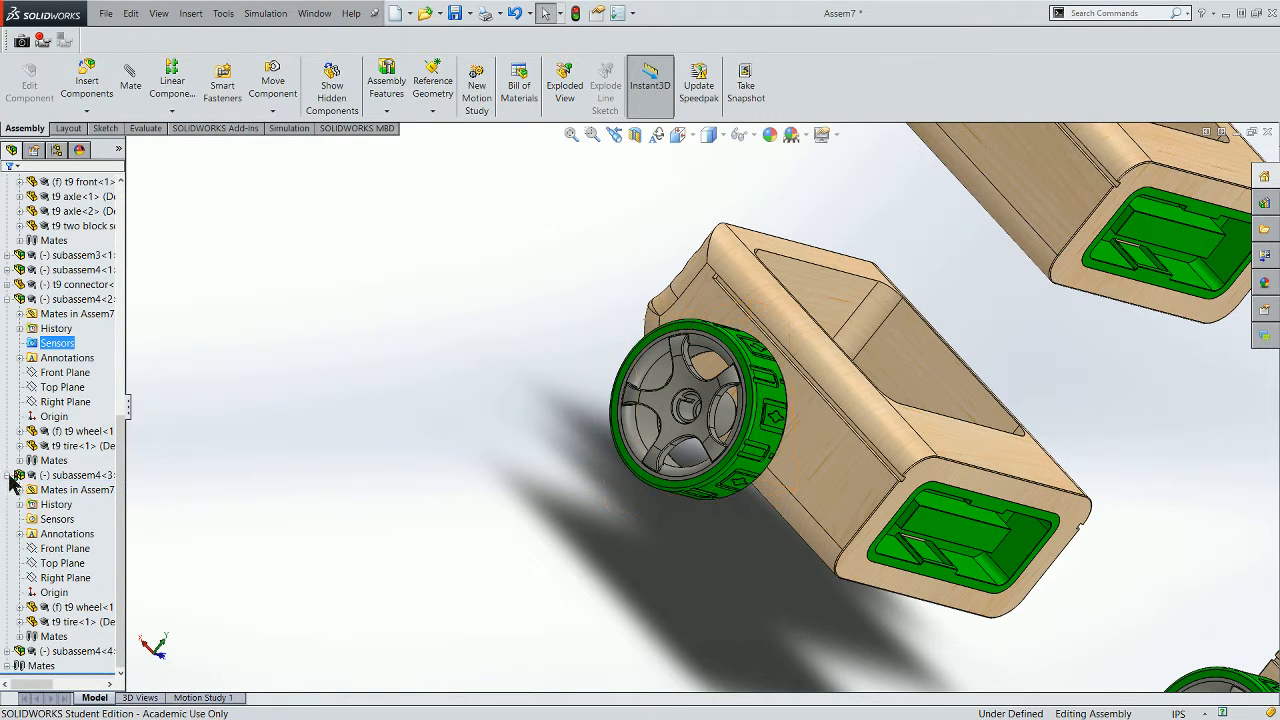
click(8, 475)
click(7, 461)
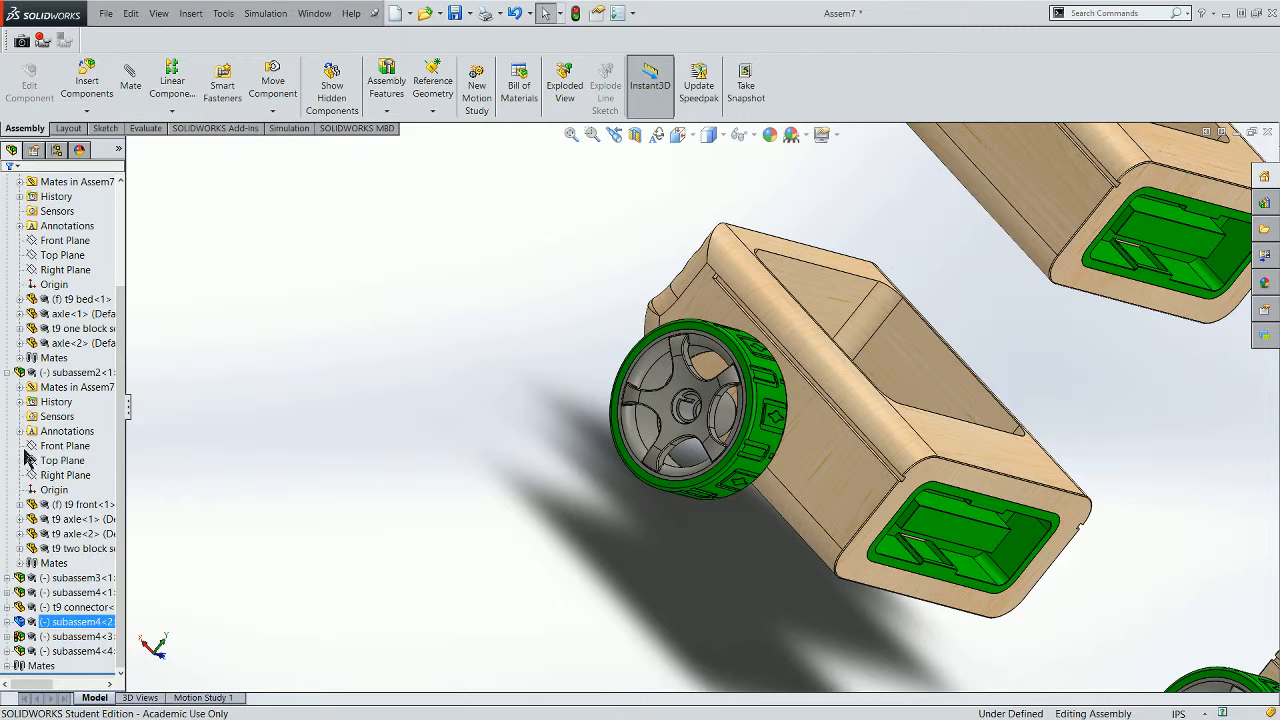
click(7, 374)
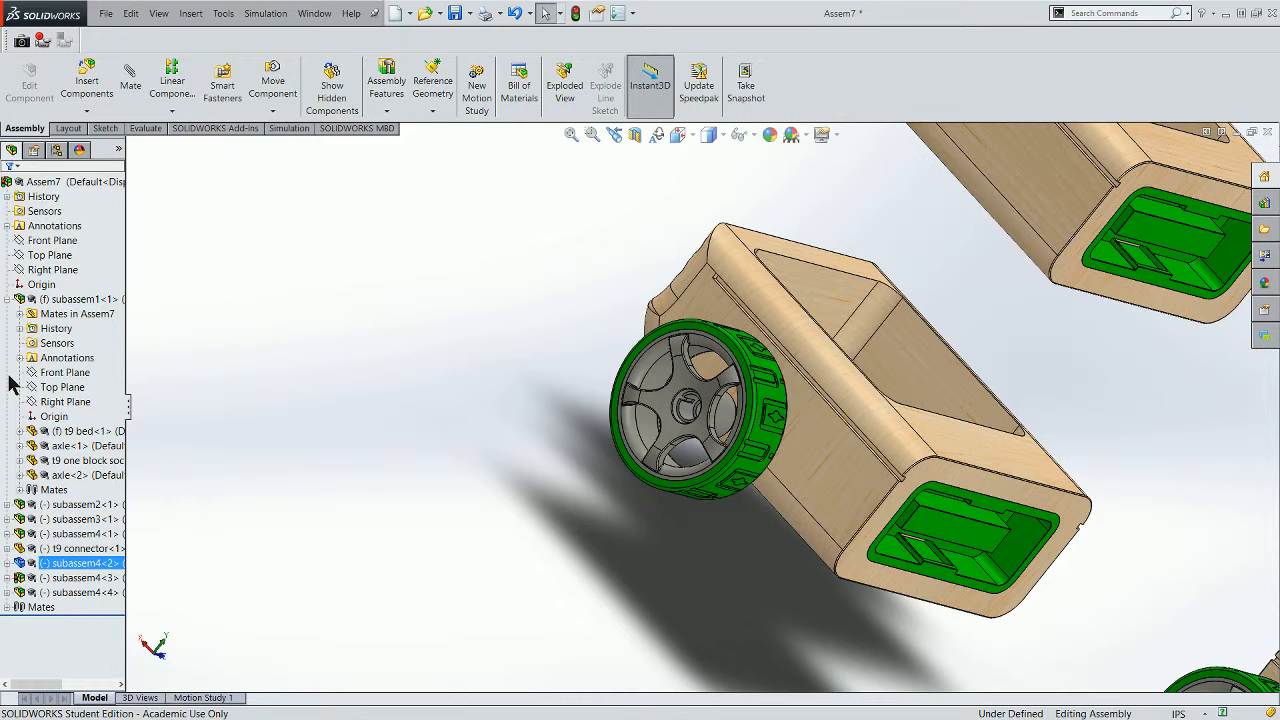
click(7, 299)
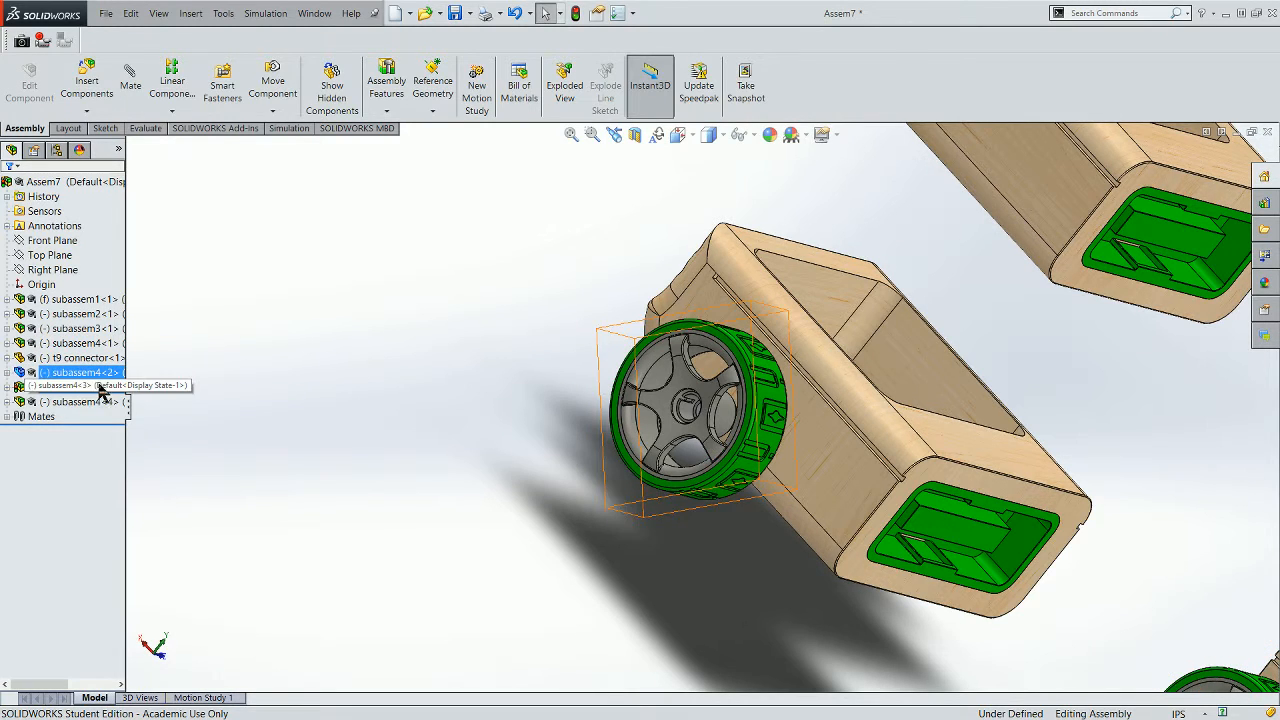
ctrl+click(74, 345)
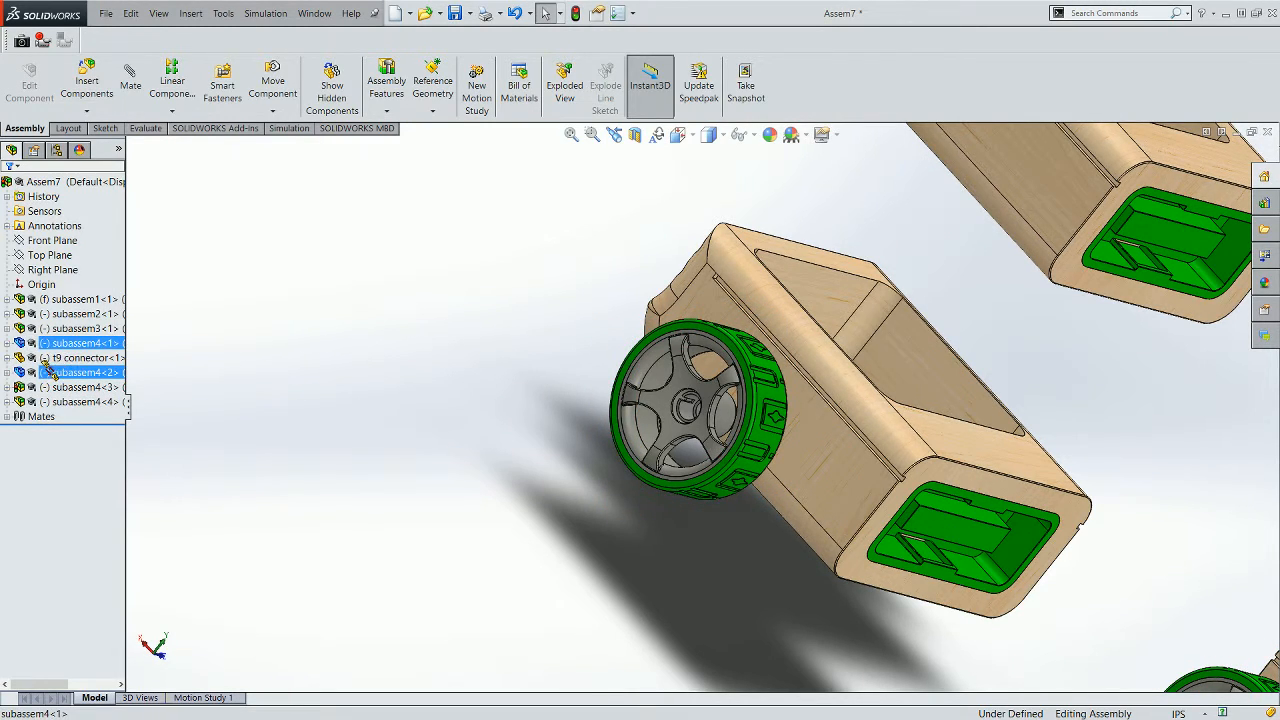
drag(14, 370, 378, 333)
click(721, 364)
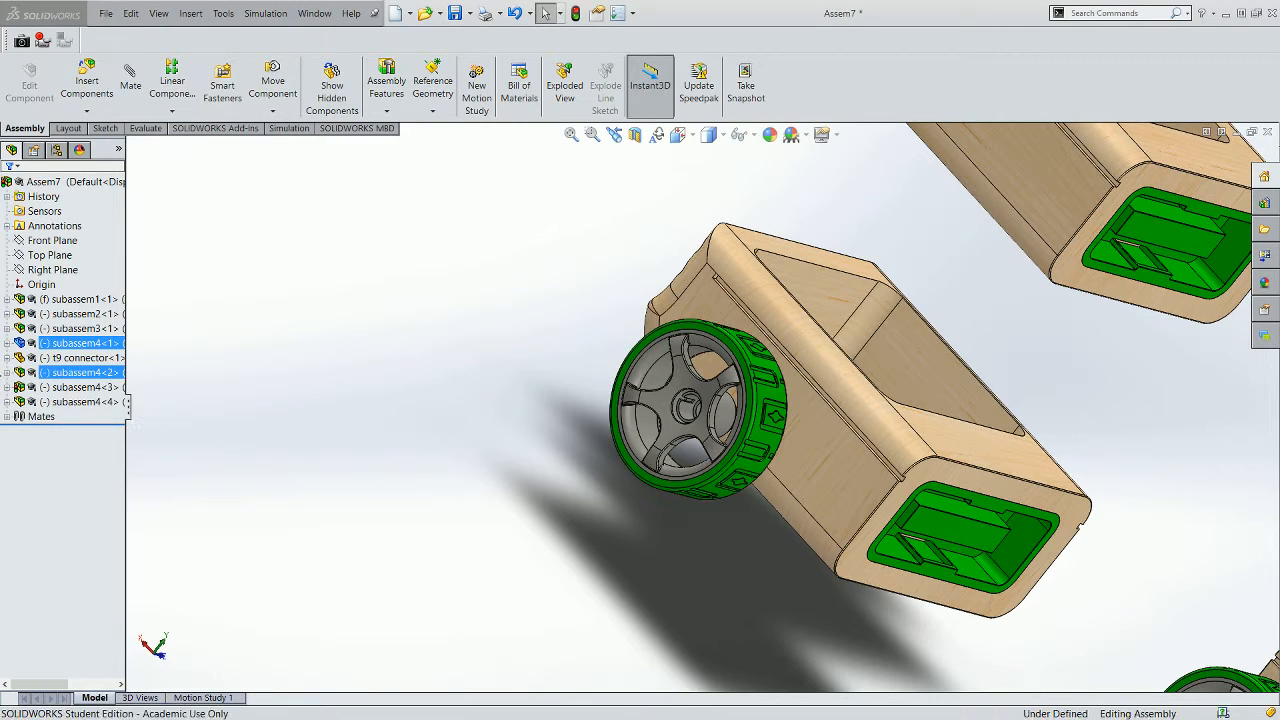
click(19, 346)
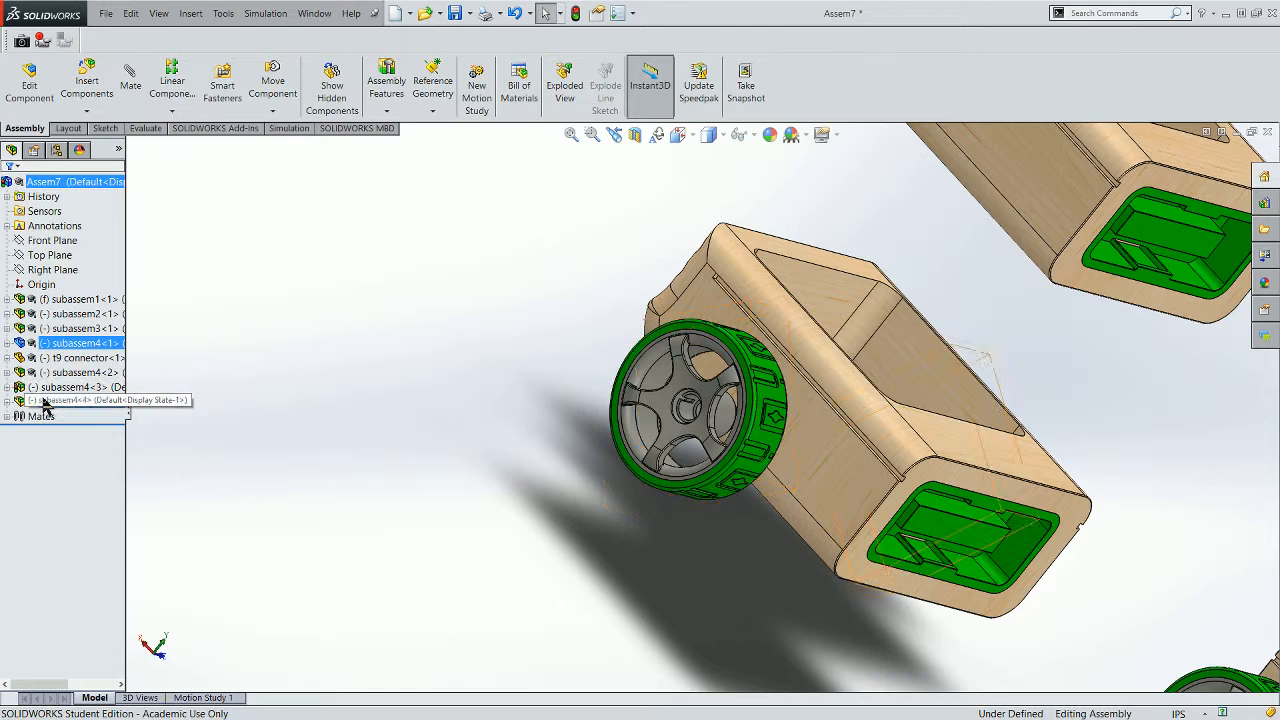
click(418, 330)
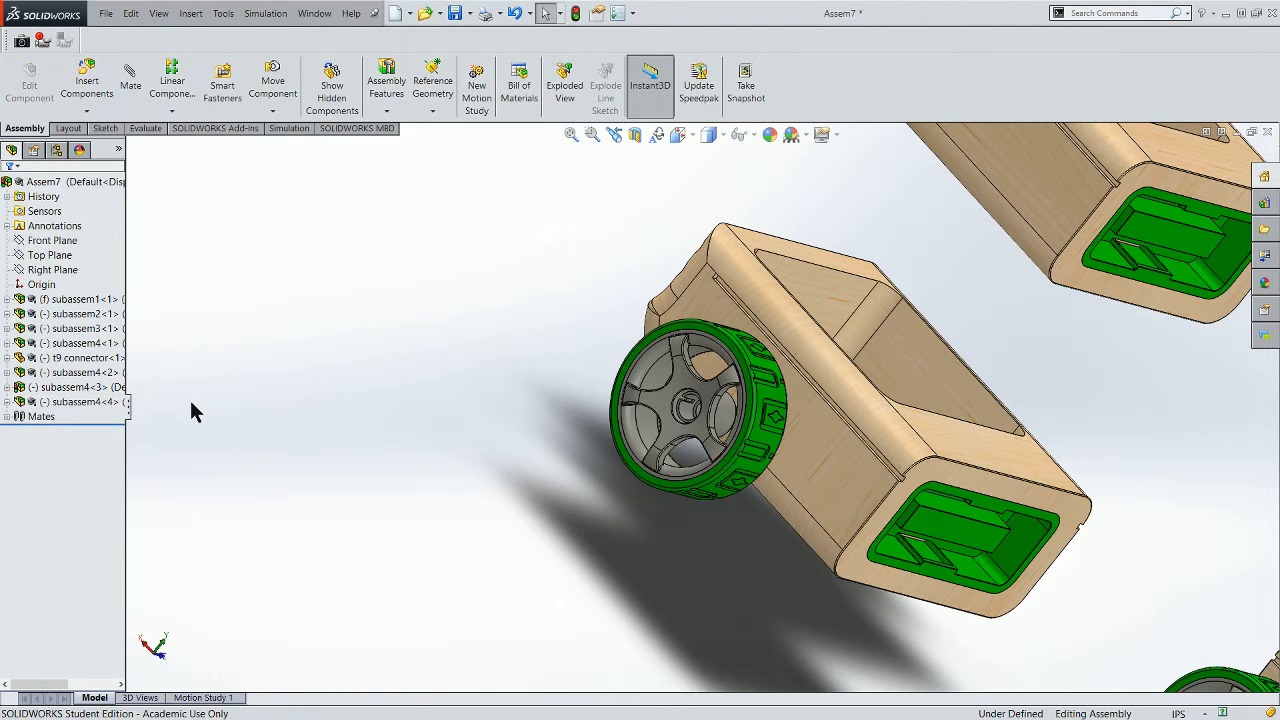
Step: Widen the feature tree so the full component names can be read
drag(125, 465, 246, 430)
click(102, 404)
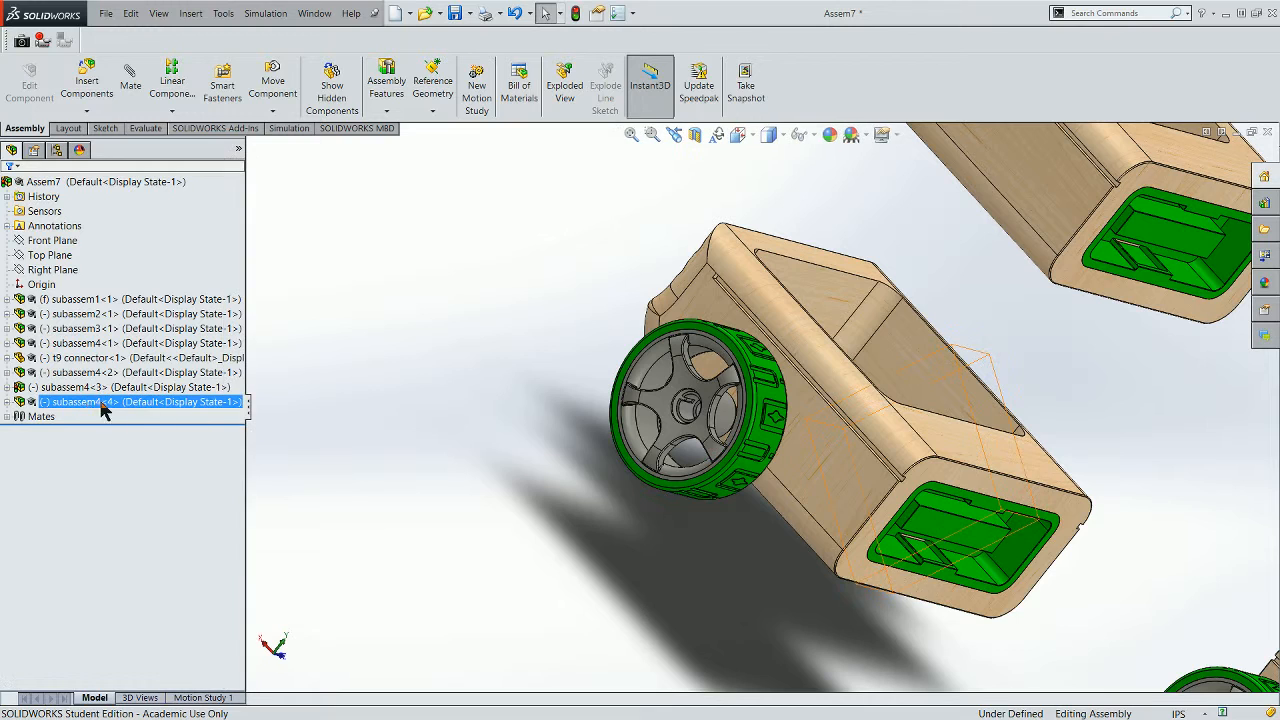
click(45, 388)
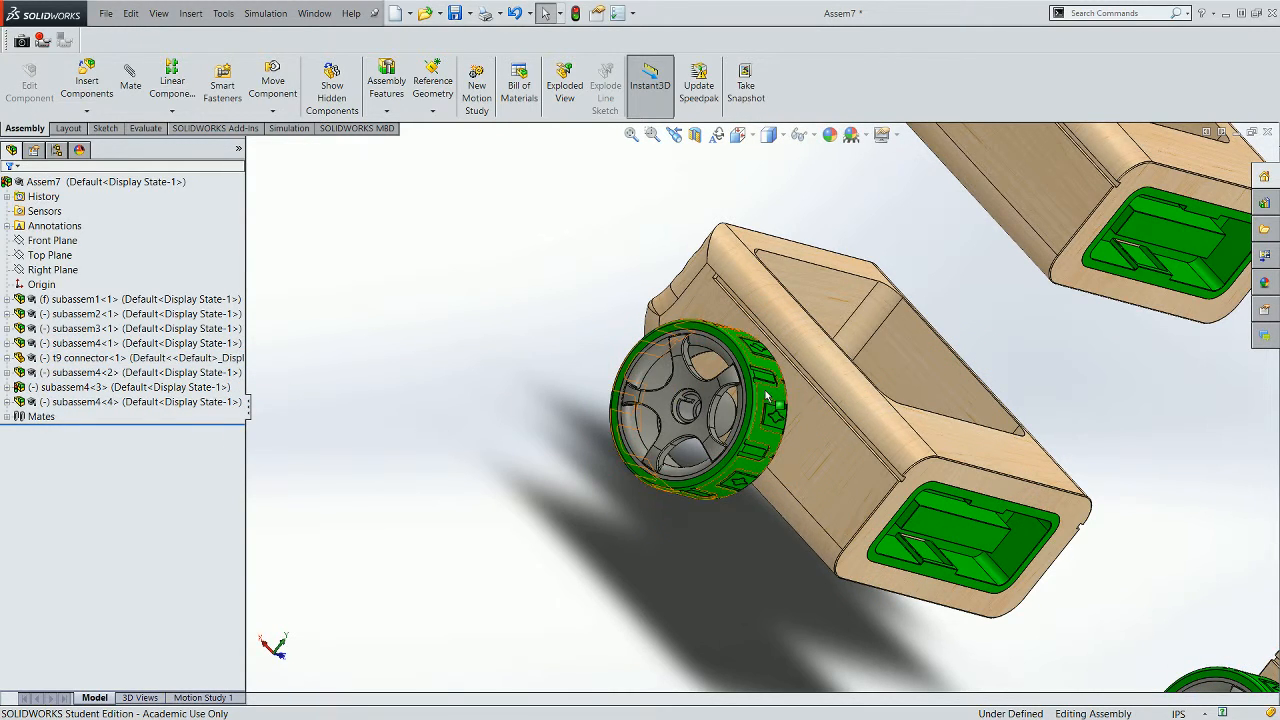
drag(764, 416, 722, 400)
Step: Mate the recessed inner face of the t9 connector coincident with the floor of the bed's one block socket
scroll(1022, 440, up, 4)
middle_drag(983, 497, 1160, 410)
scroll(1150, 425, down, 5)
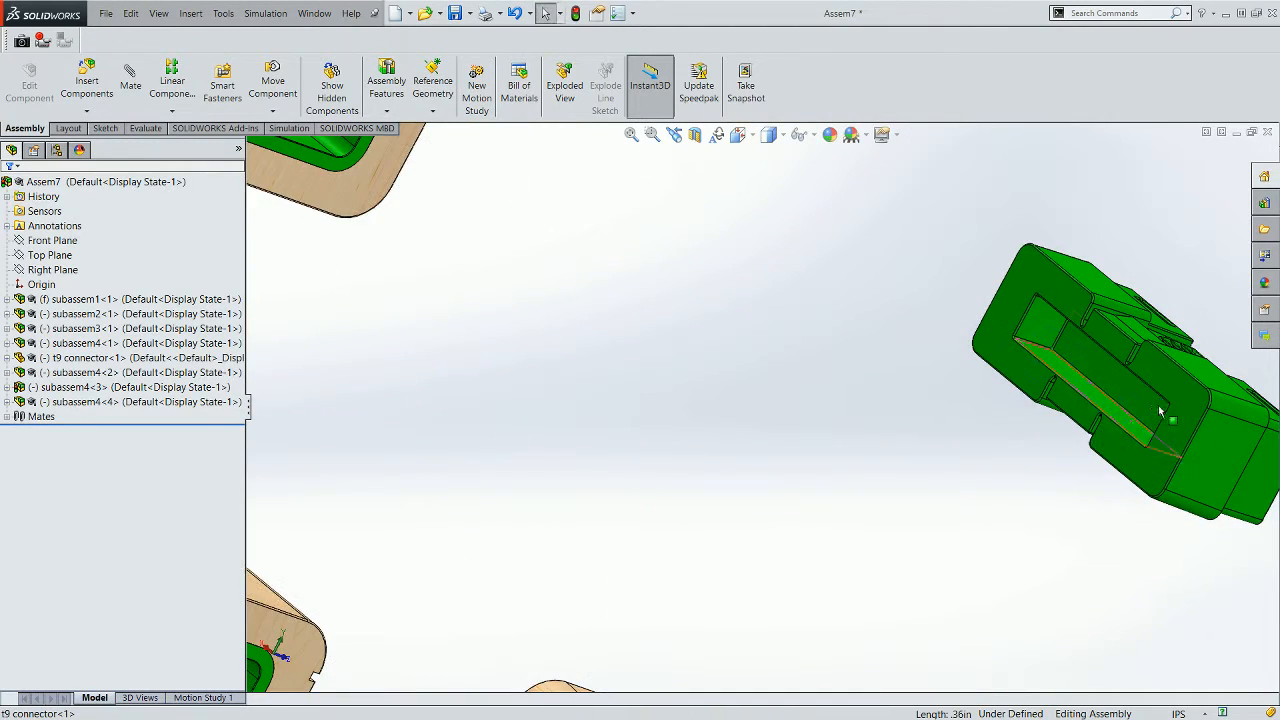
click(1147, 410)
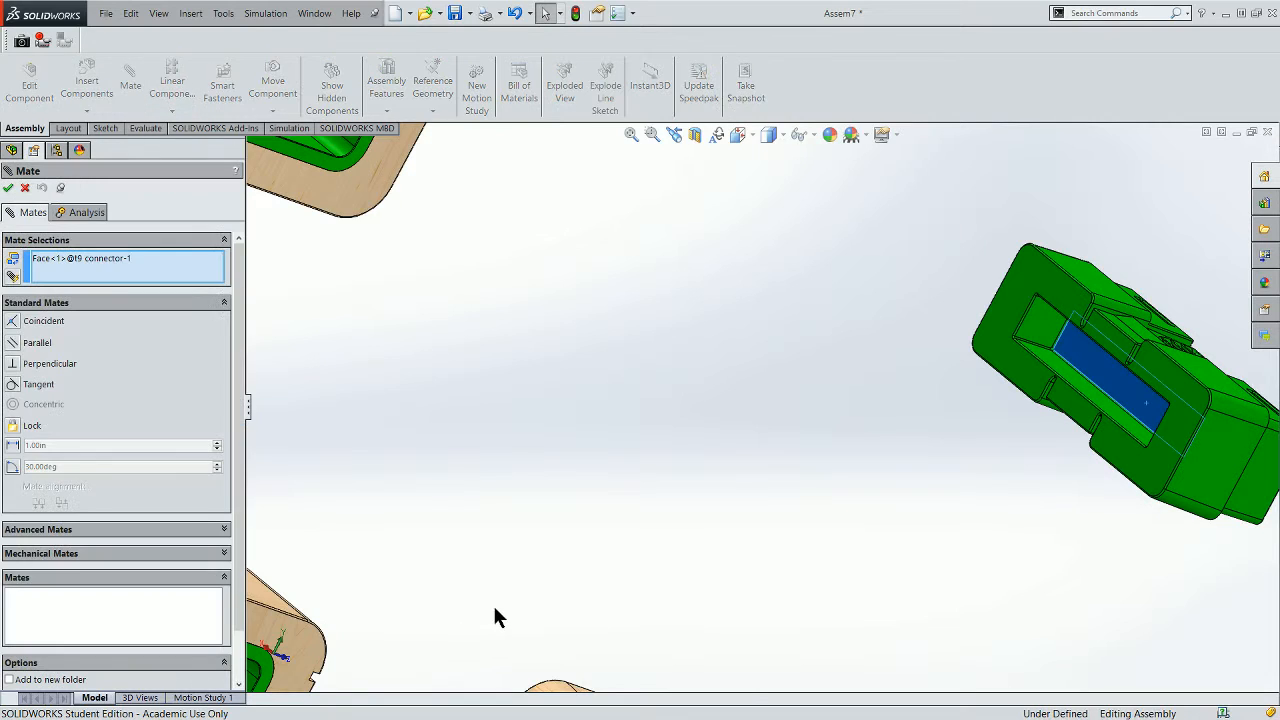
middle_drag(497, 614, 489, 634)
scroll(489, 634, up, 5)
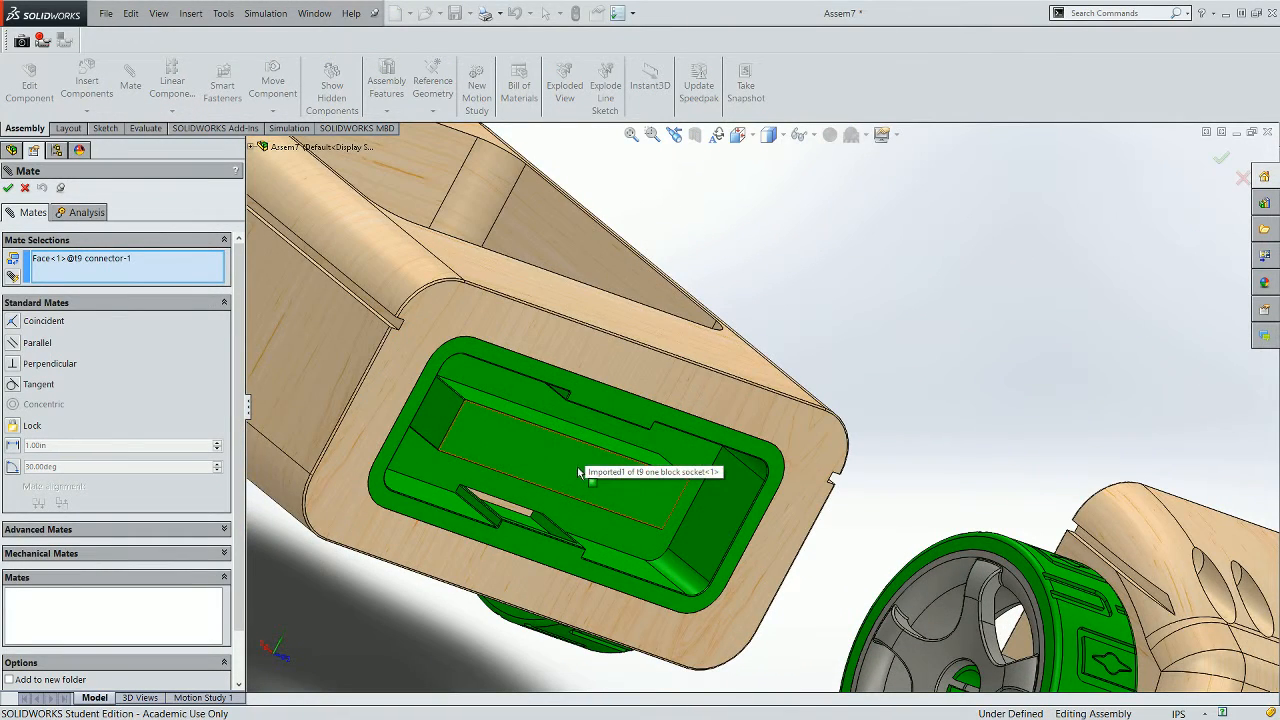
click(578, 473)
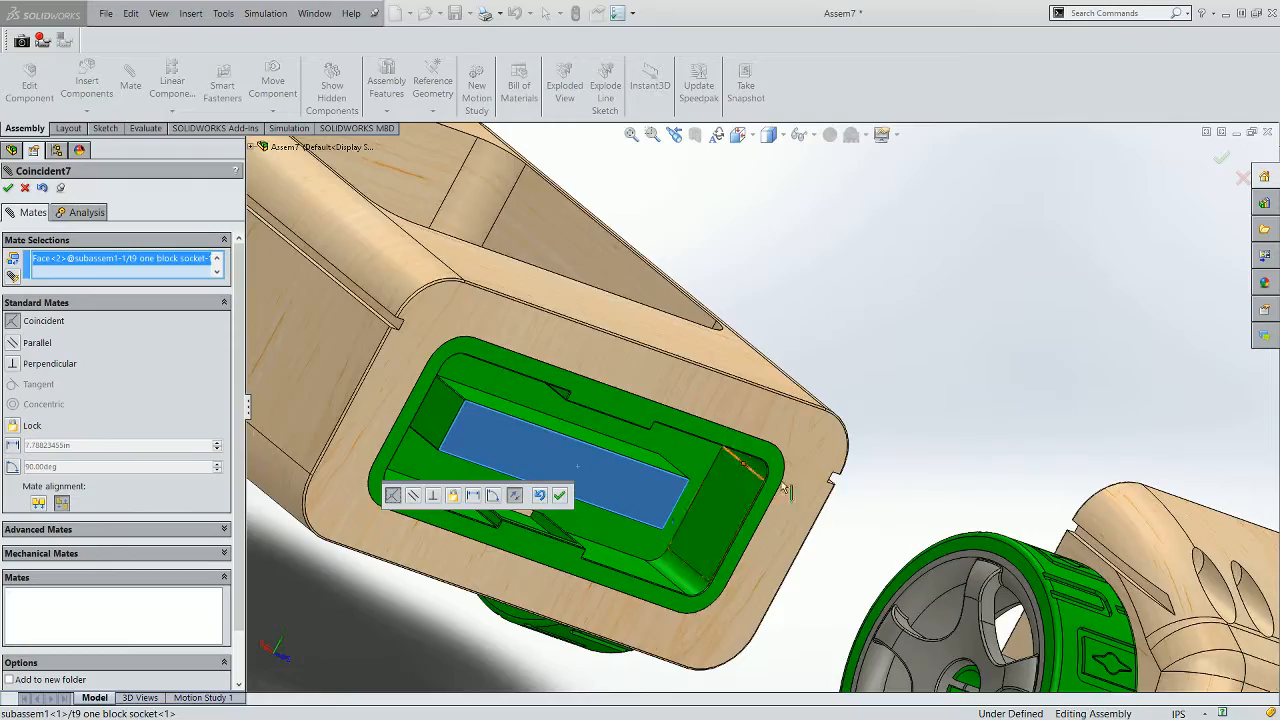
scroll(755, 484, up, 8)
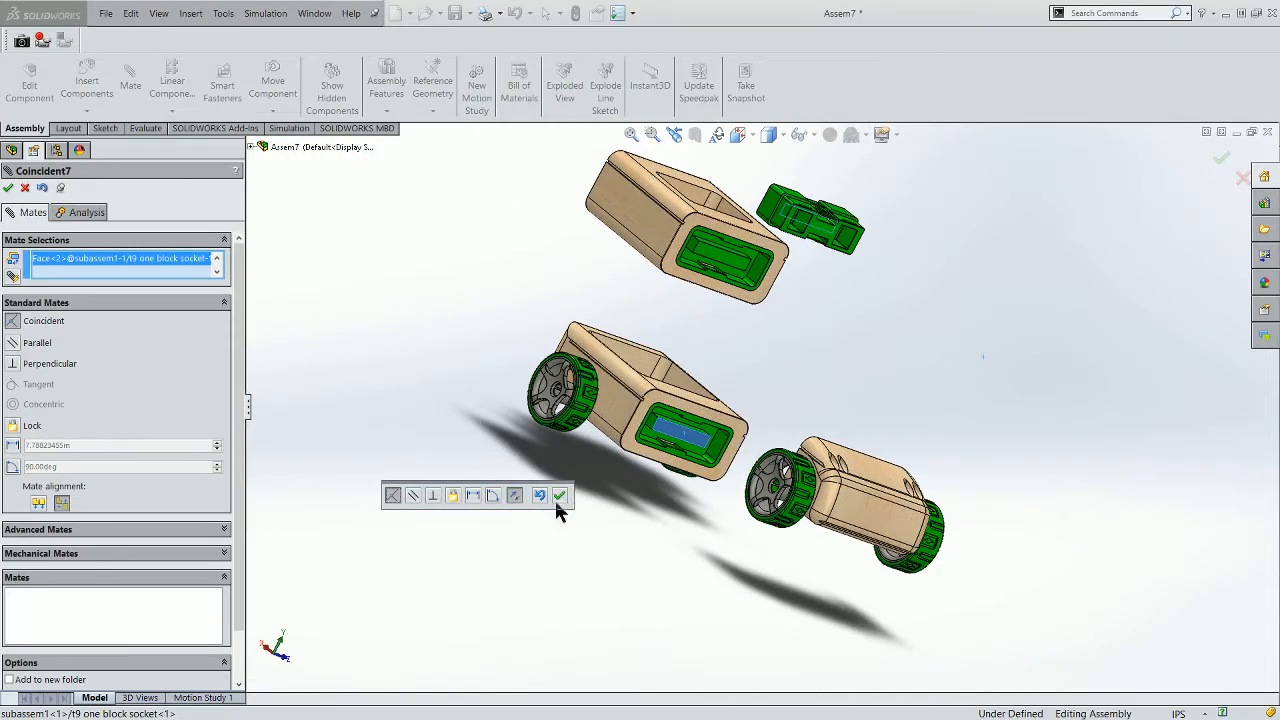
click(559, 495)
scroll(829, 286, up, 3)
scroll(833, 352, down, 6)
middle_drag(833, 352, 694, 594)
scroll(857, 269, down, 4)
scroll(630, 428, down, 2)
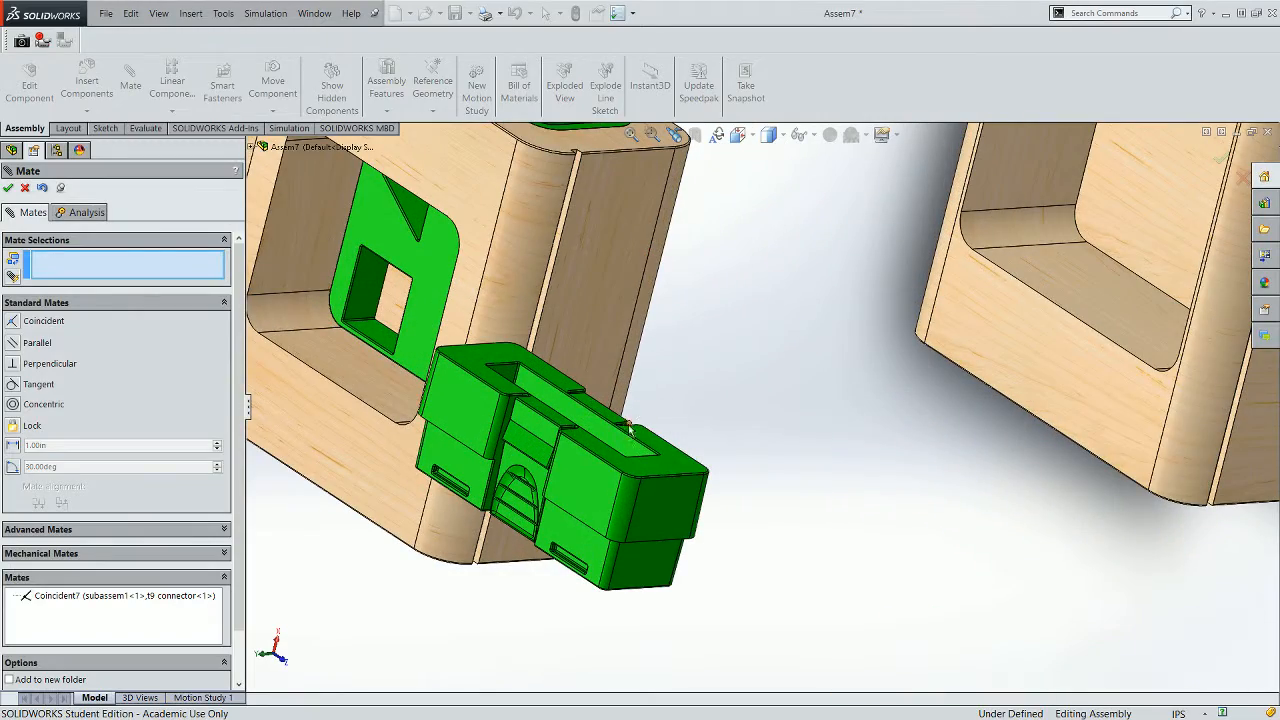
click(617, 450)
scroll(928, 452, up, 4)
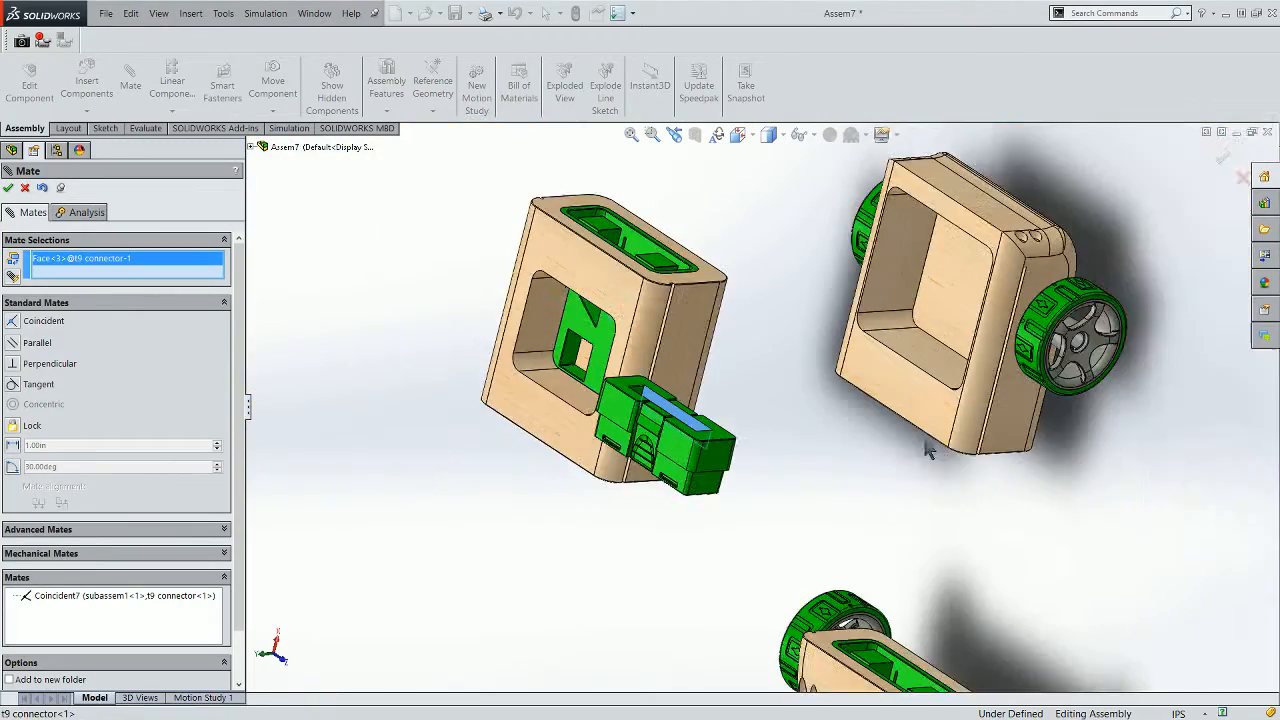
middle_drag(948, 415, 923, 638)
scroll(923, 638, down, 5)
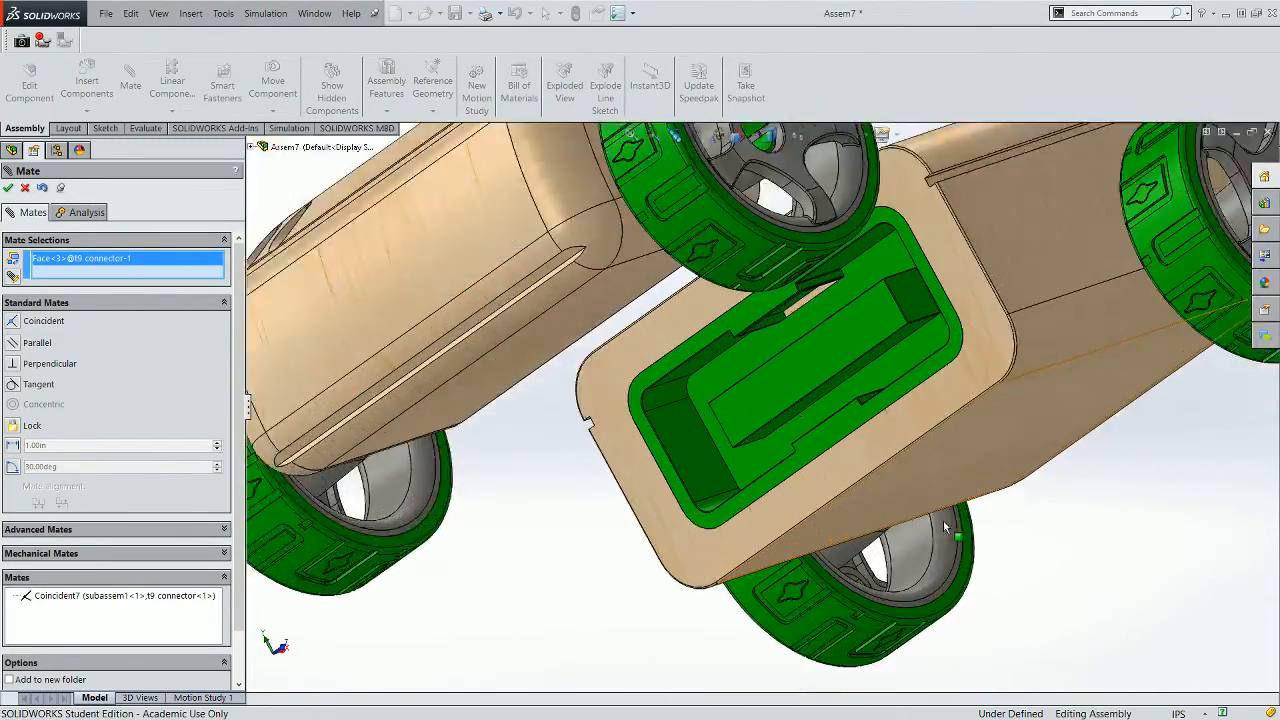
middle_drag(923, 484, 850, 412)
scroll(750, 368, down, 3)
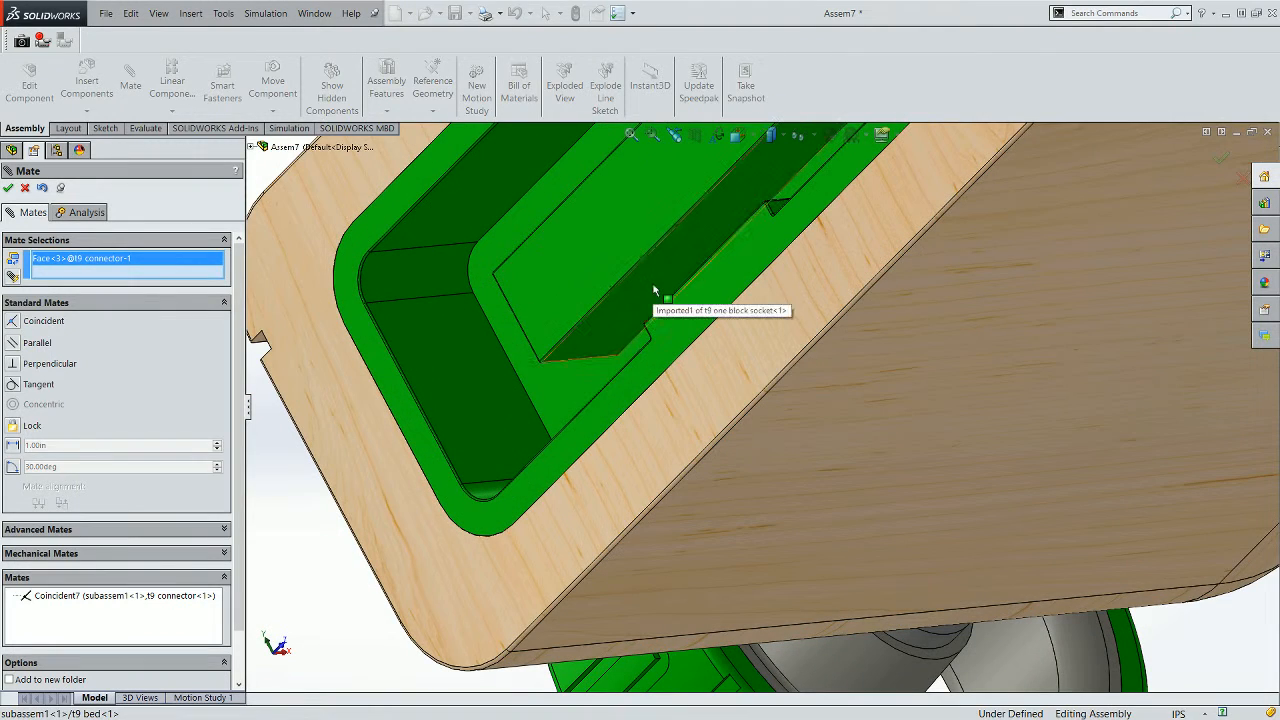
click(654, 291)
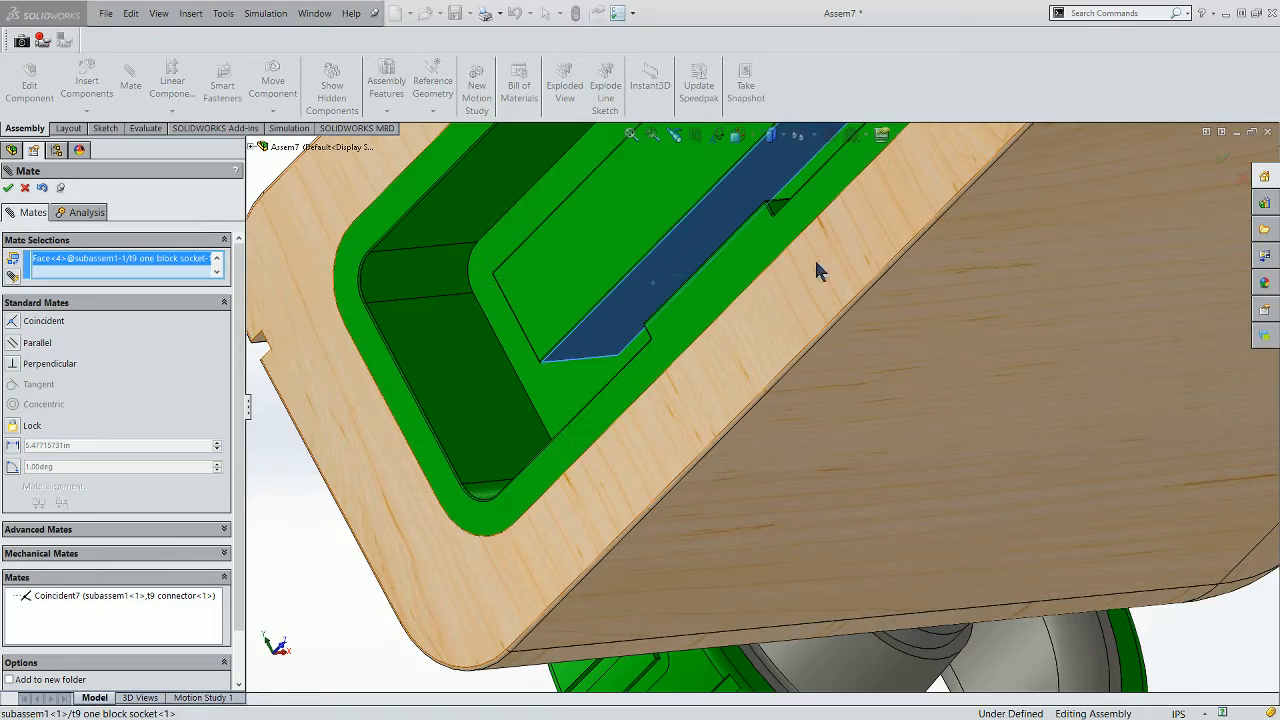
scroll(651, 371, up, 8)
middle_drag(578, 418, 697, 266)
scroll(697, 266, down, 3)
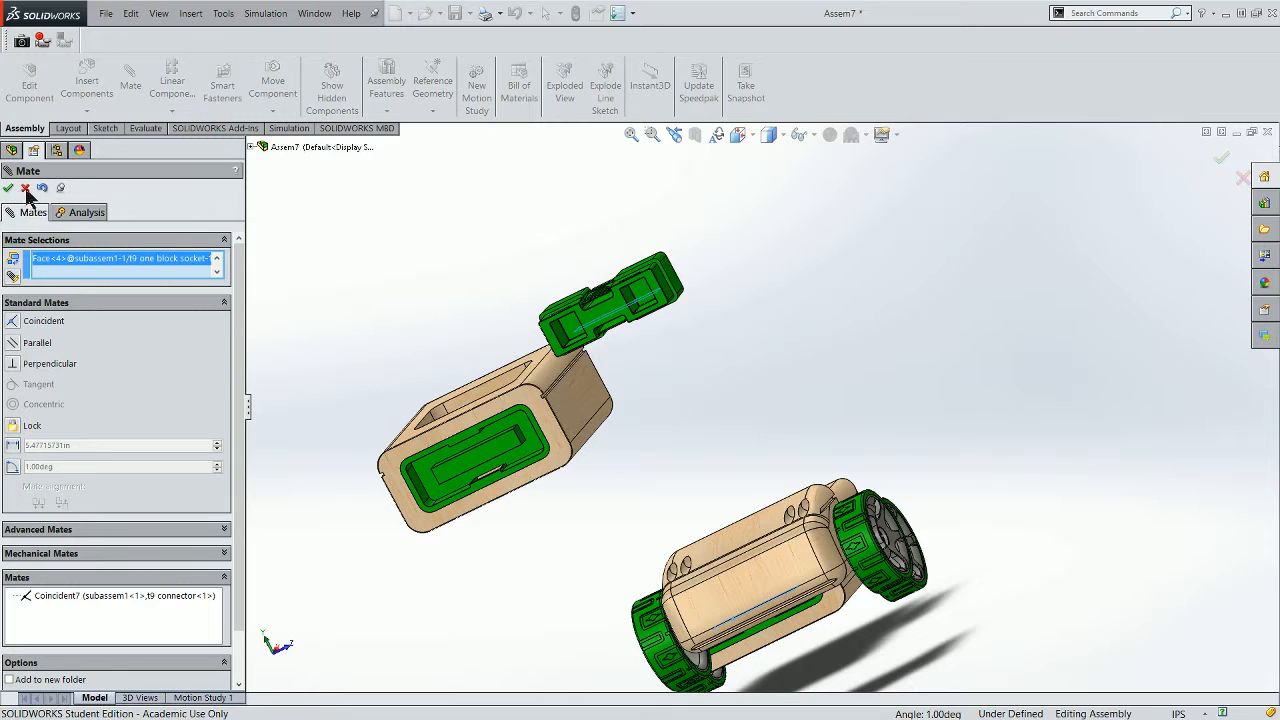
key(Escape)
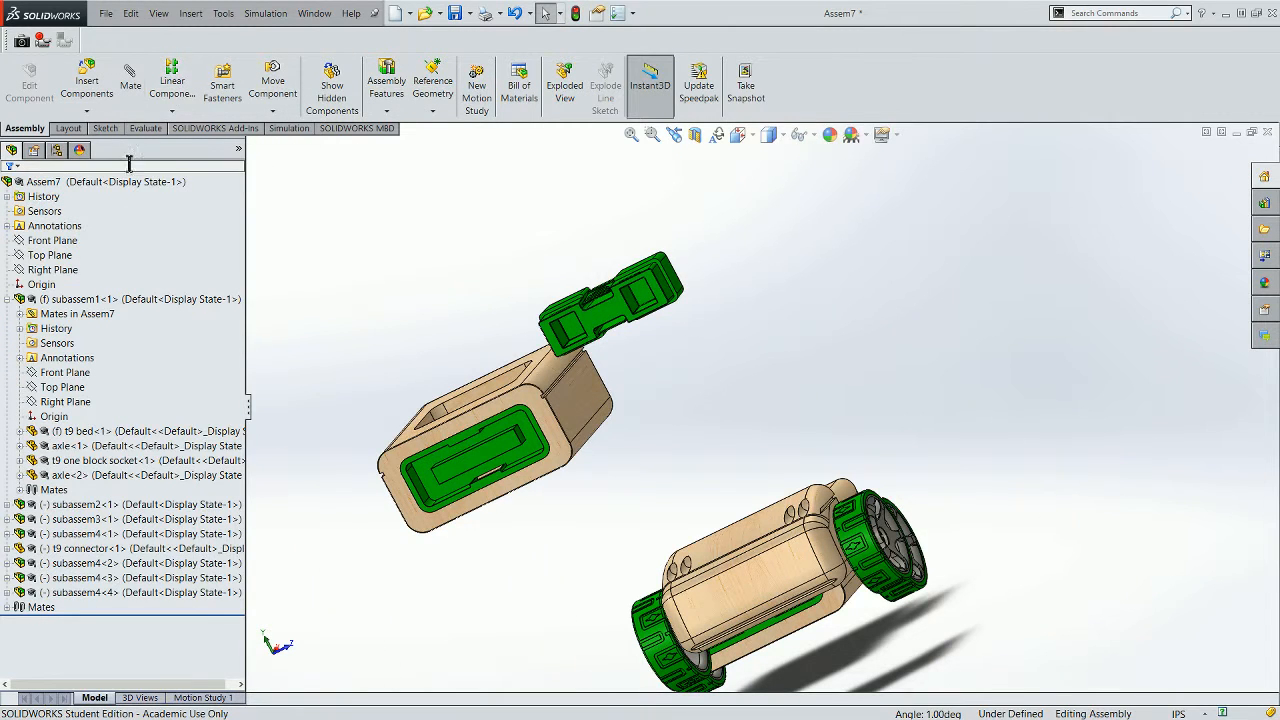
Step: Expand the t9 connector in the feature tree and show its Front, Top and Right planes
click(64, 505)
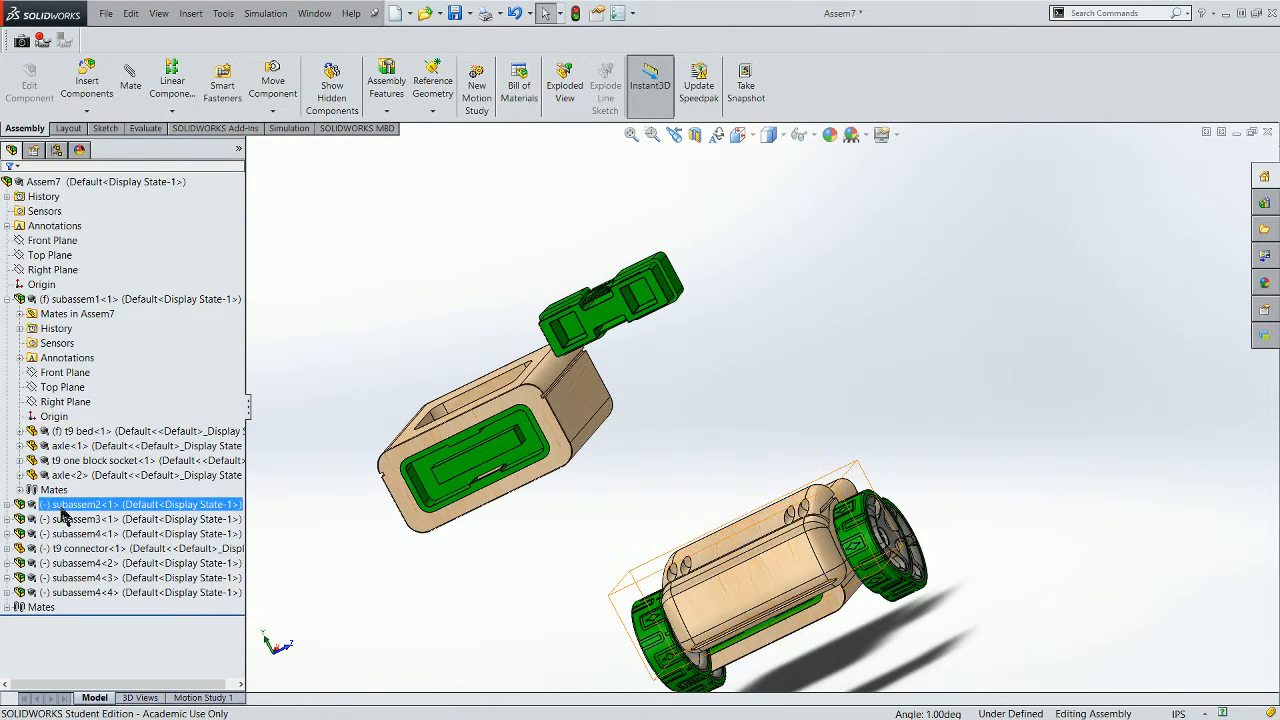
click(37, 578)
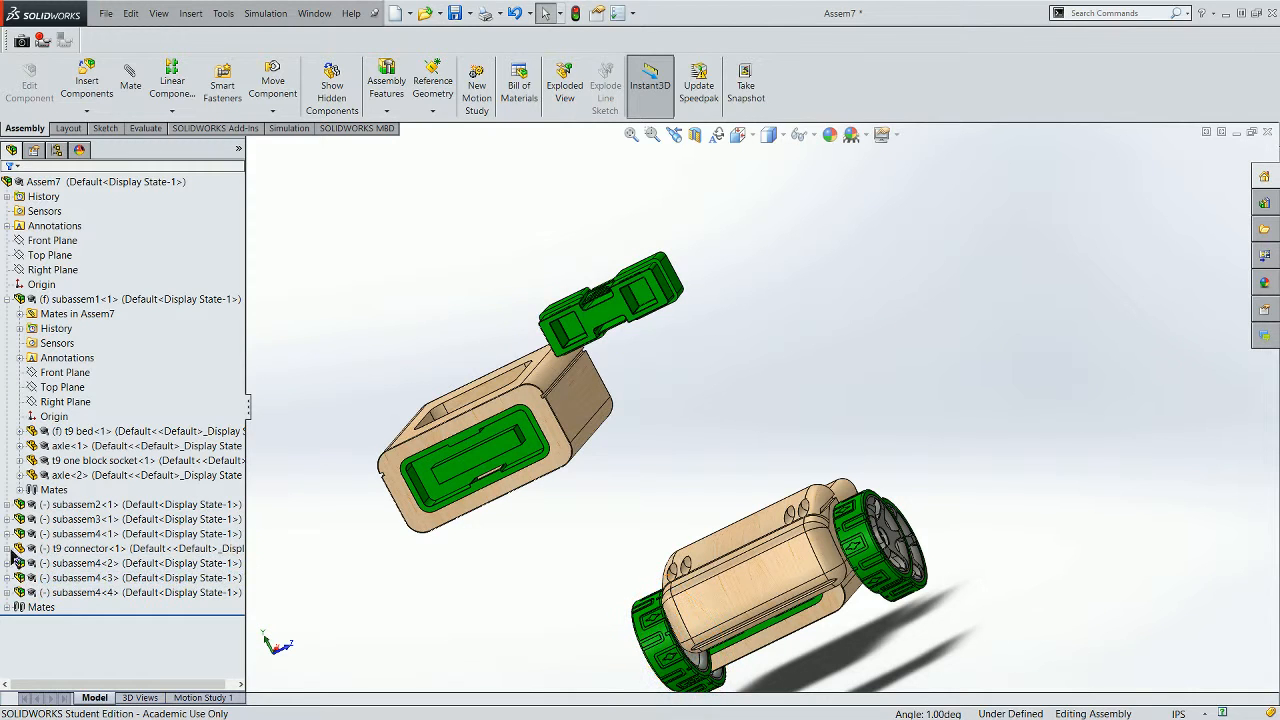
click(7, 548)
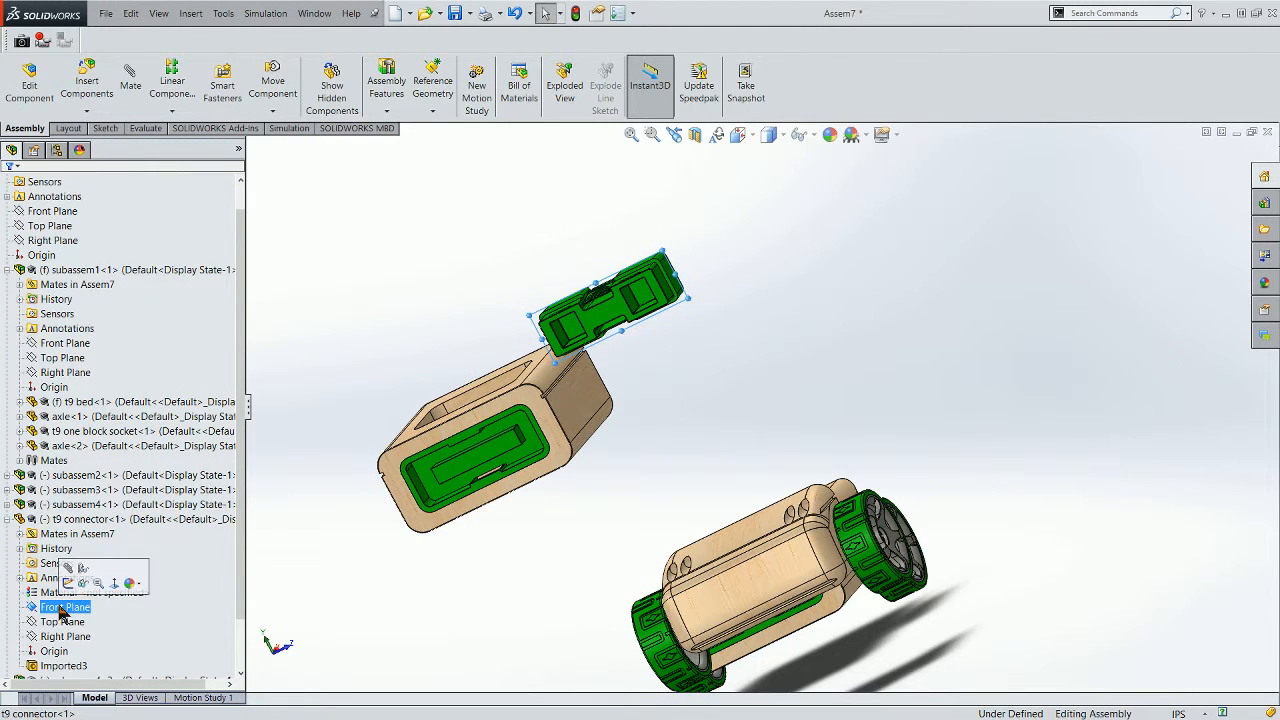
ctrl+click(66, 578)
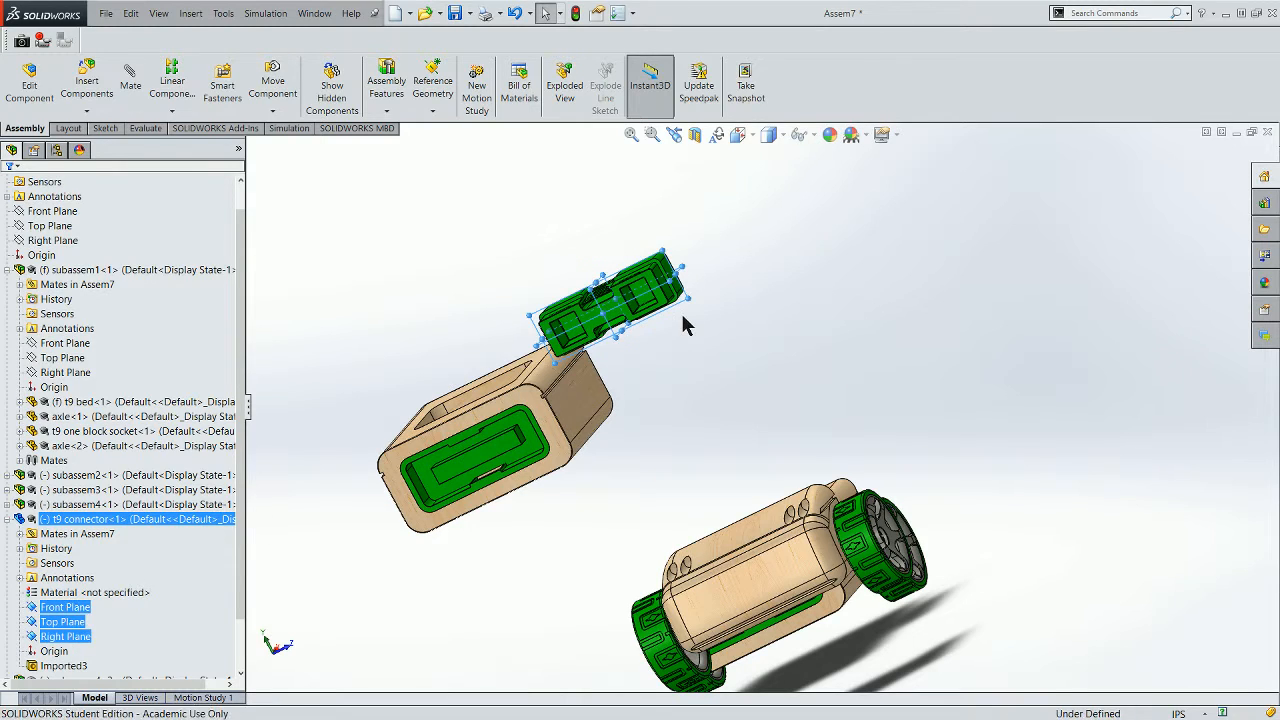
Step: Show the Front, Top and Right planes of the t9 one block socket in subassem1
scroll(700, 305, down, 3)
scroll(734, 306, up, 3)
scroll(953, 494, up, 2)
scroll(929, 408, down, 5)
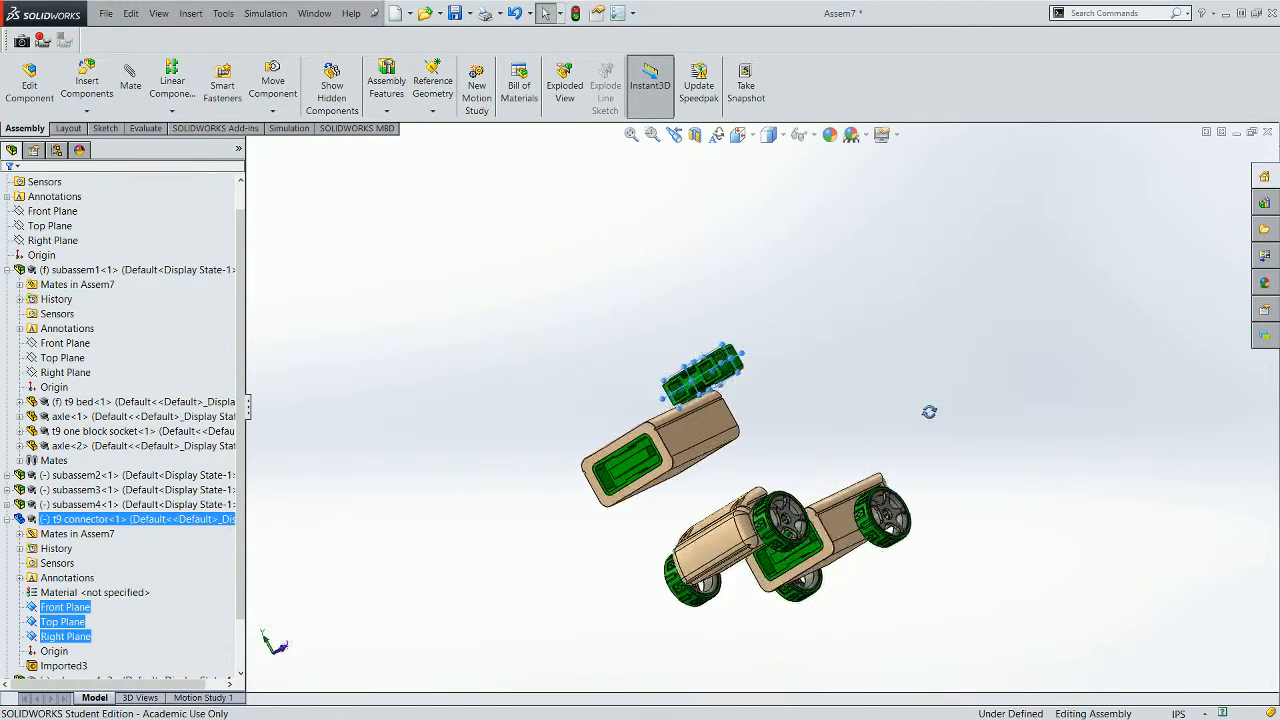
click(766, 551)
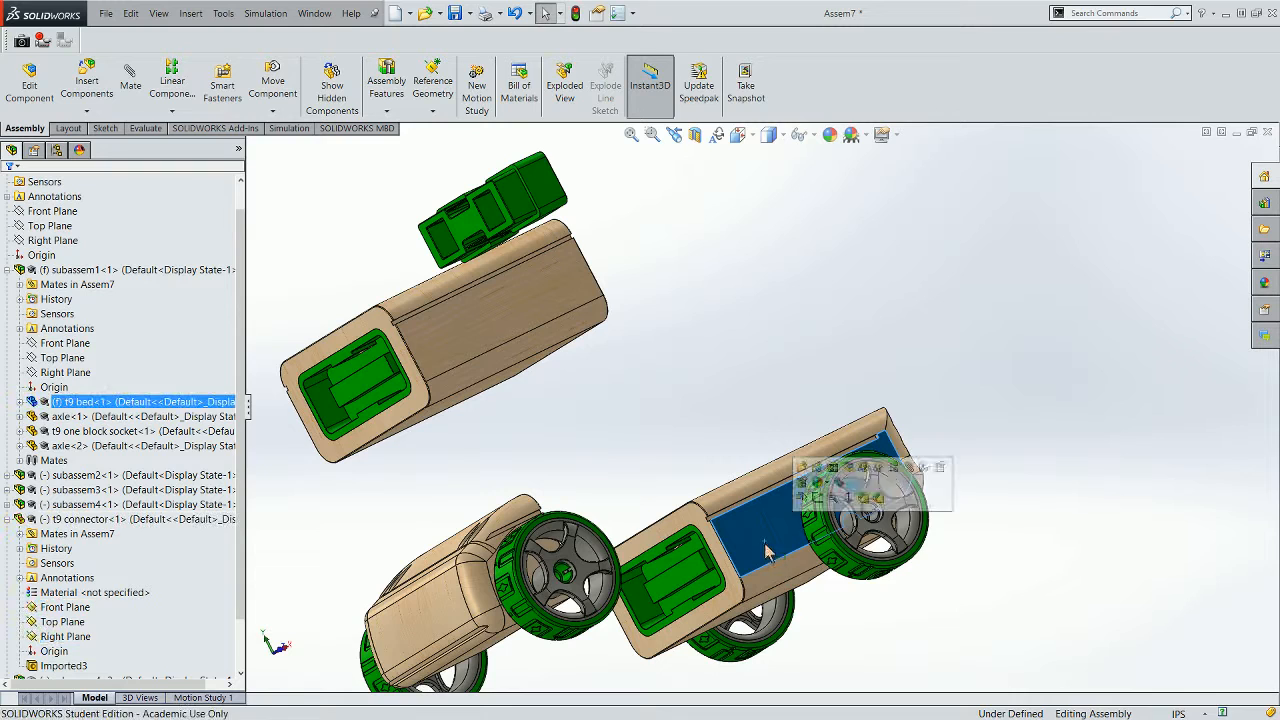
click(667, 580)
click(21, 431)
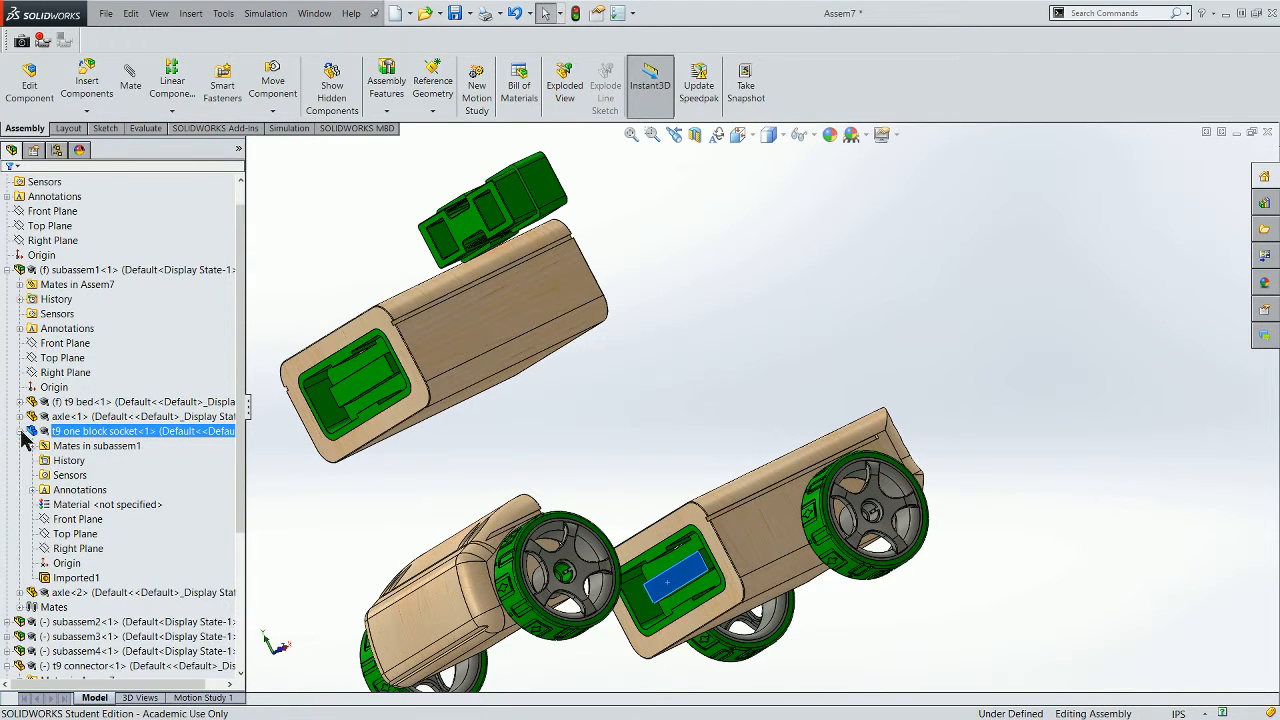
ctrl+click(76, 548)
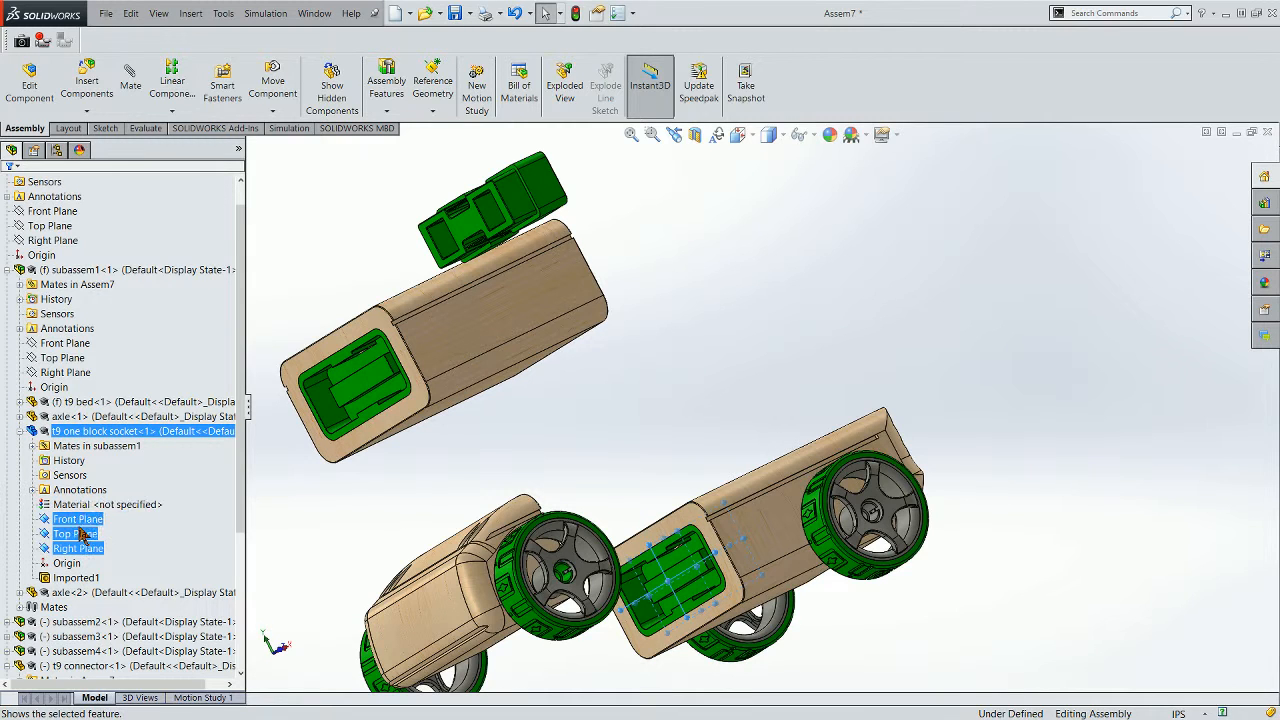
key(f)
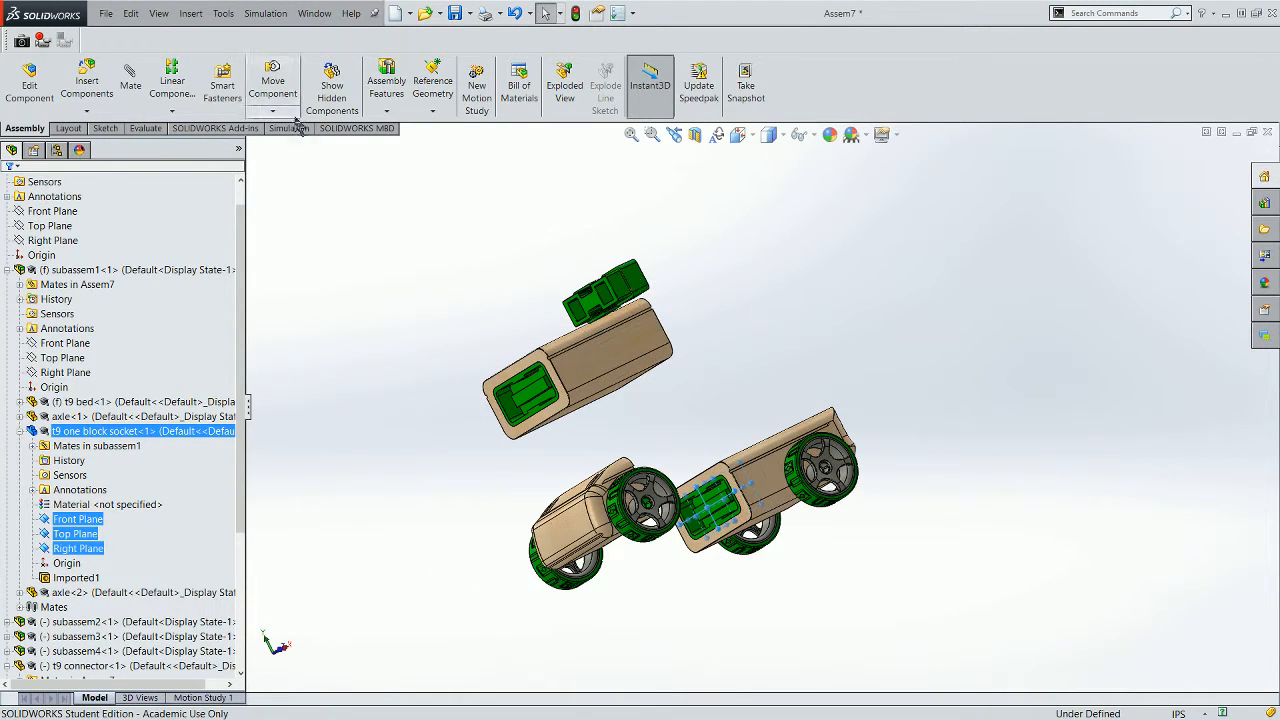
Step: Turn on the display of planes for the whole assembly and clear the selection
click(160, 15)
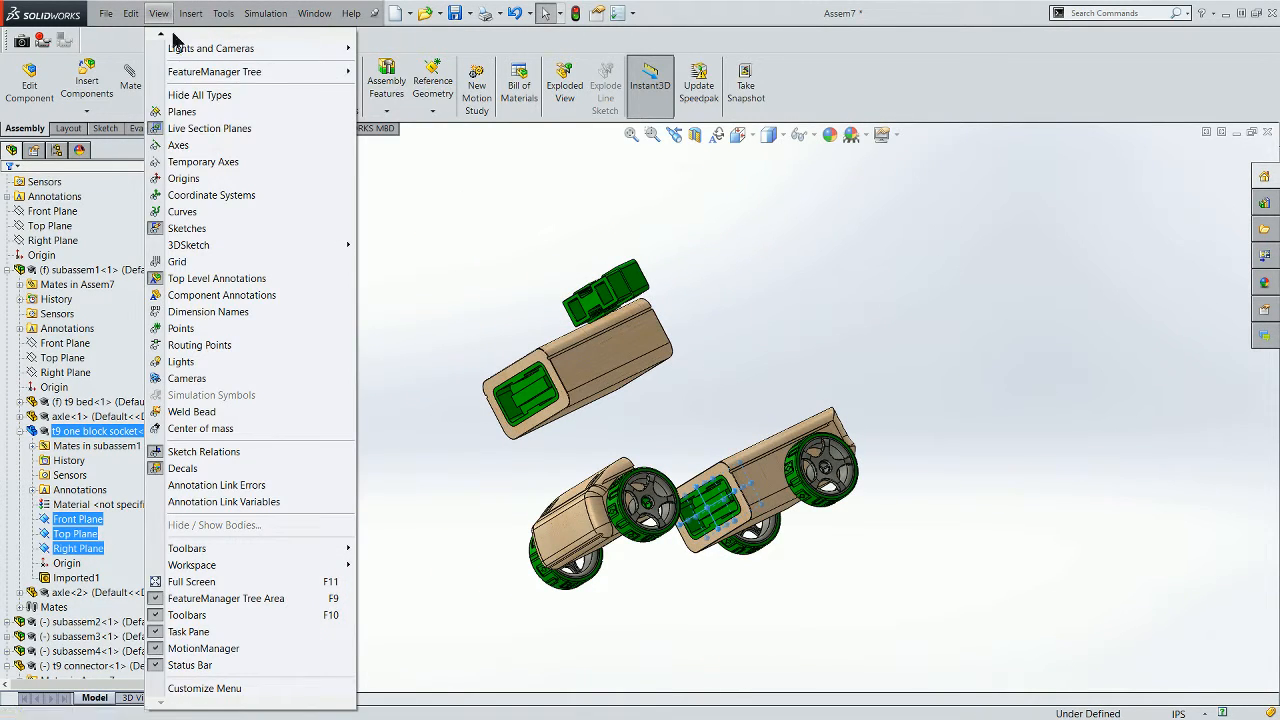
click(186, 113)
scroll(636, 262, down, 3)
click(777, 256)
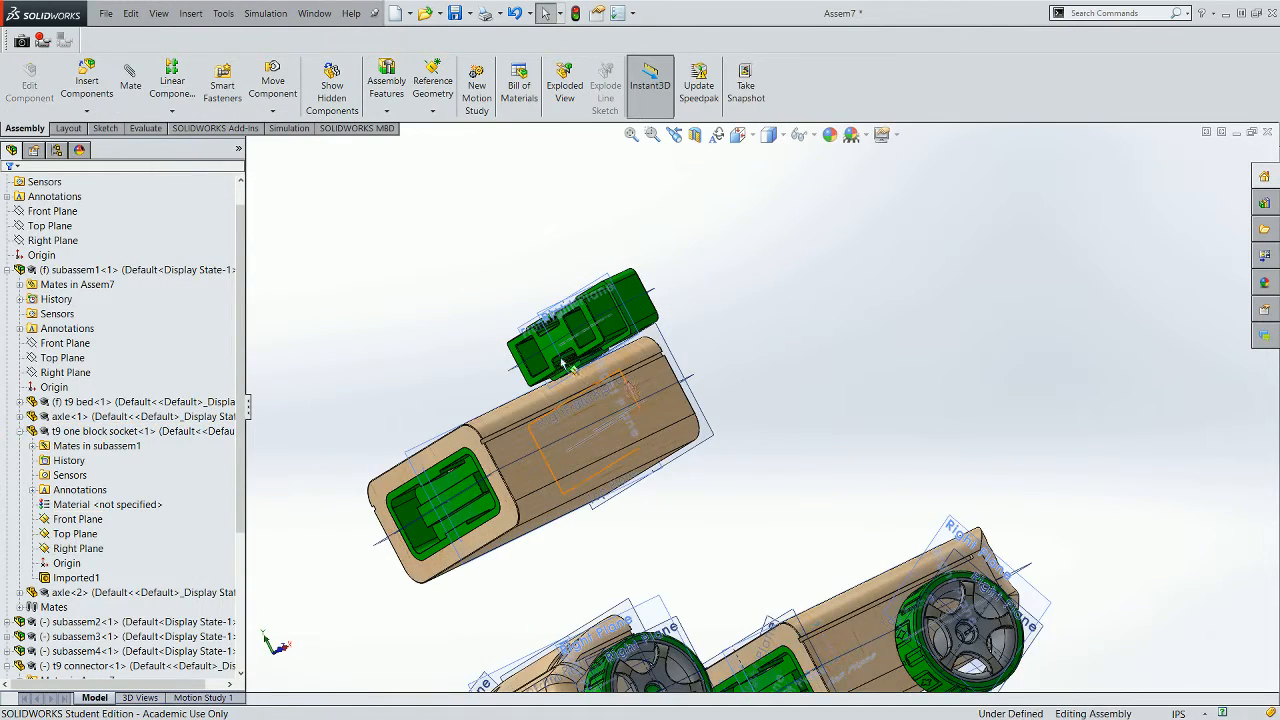
Step: Mate the Front Plane of the t9 bed coincident with the Top Plane of the t9 connector
scroll(565, 362, down, 3)
middle_drag(978, 240, 803, 456)
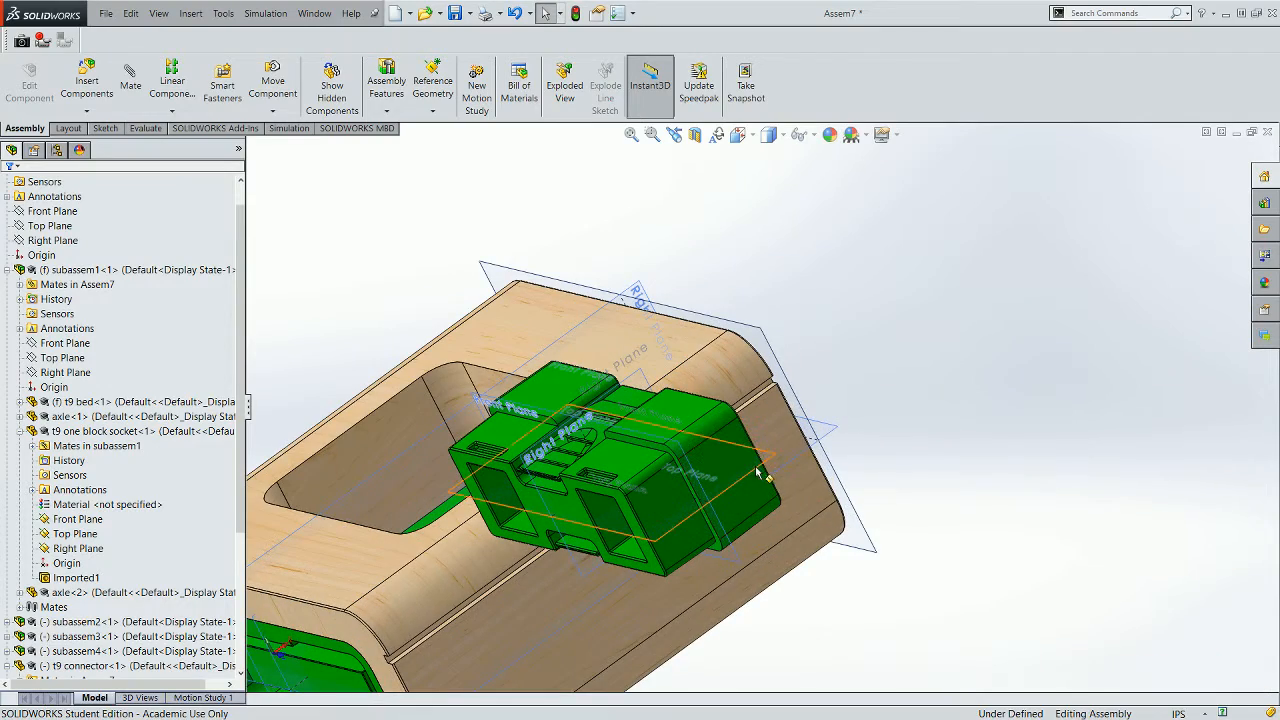
scroll(802, 500, up, 6)
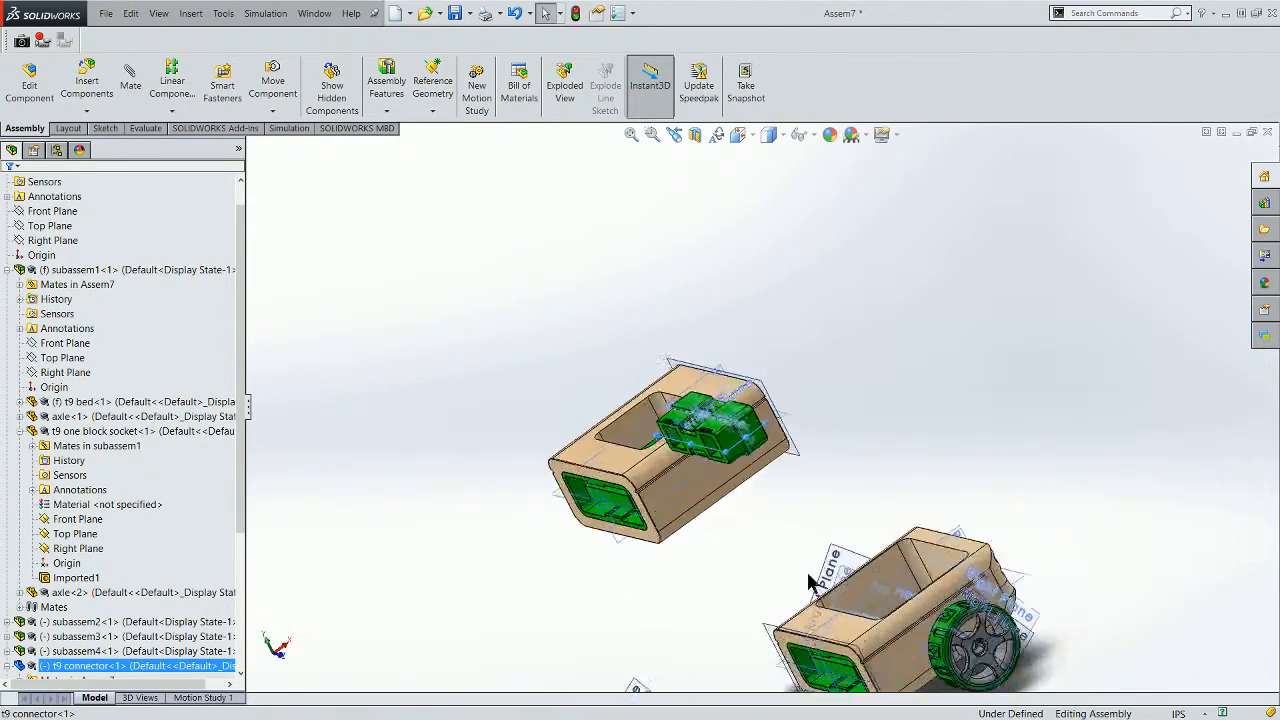
scroll(807, 580, down, 6)
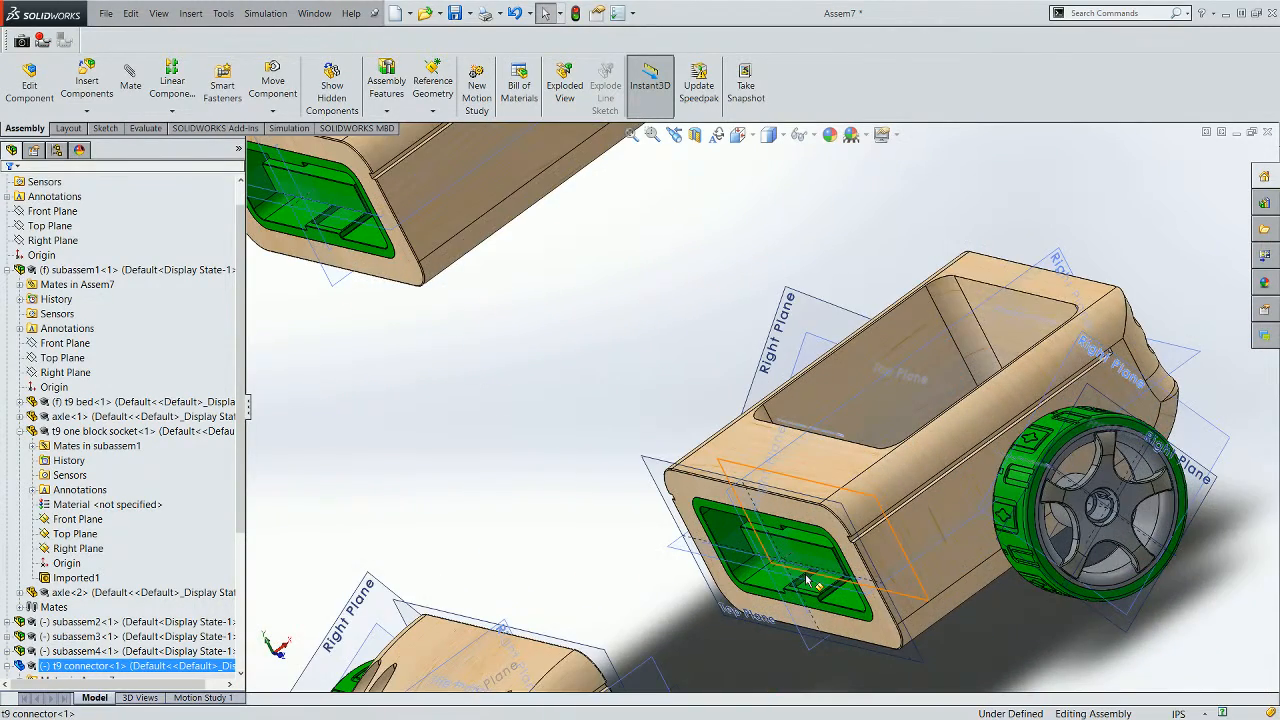
click(737, 571)
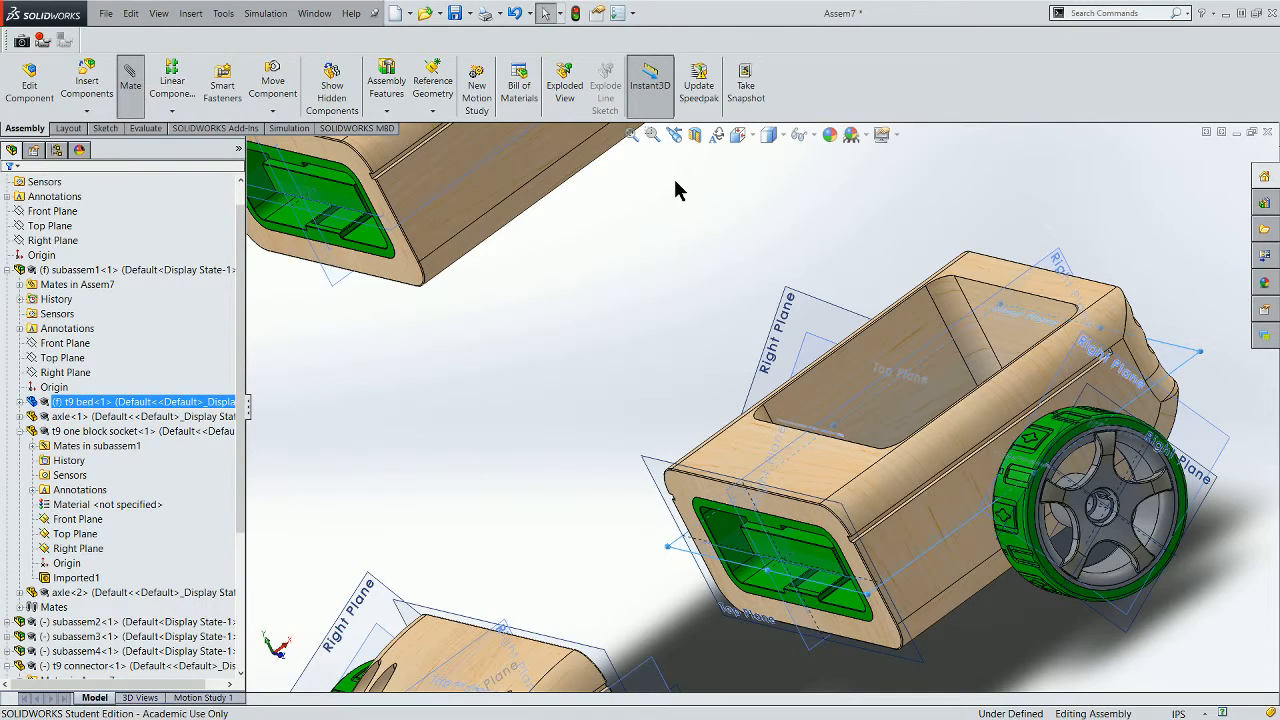
scroll(663, 309, up, 5)
scroll(695, 410, down, 8)
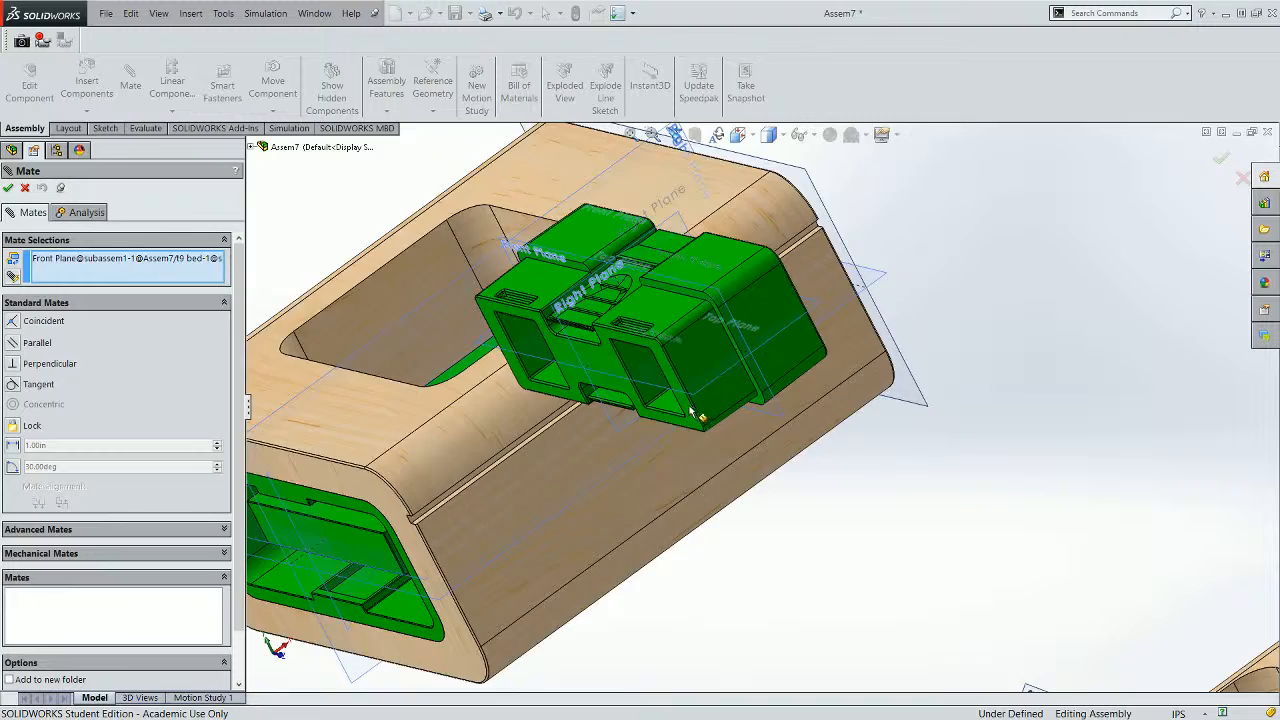
scroll(695, 410, down, 3)
click(718, 393)
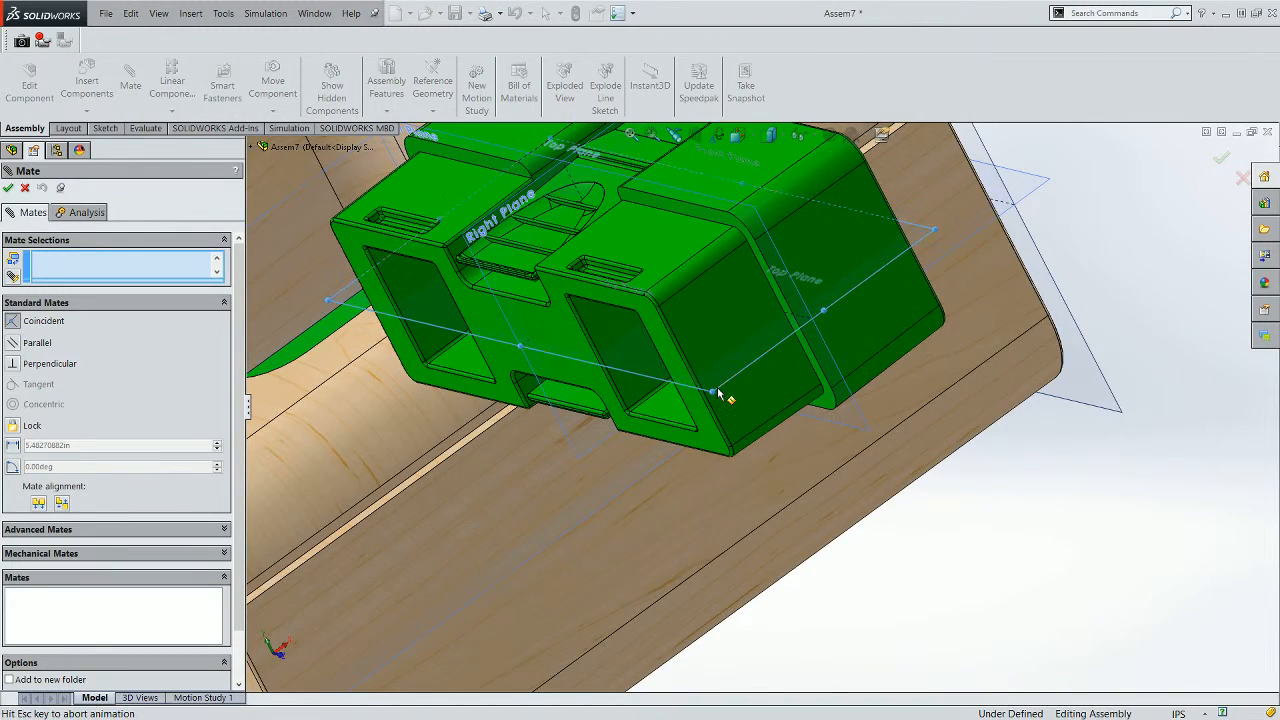
scroll(831, 486, up, 10)
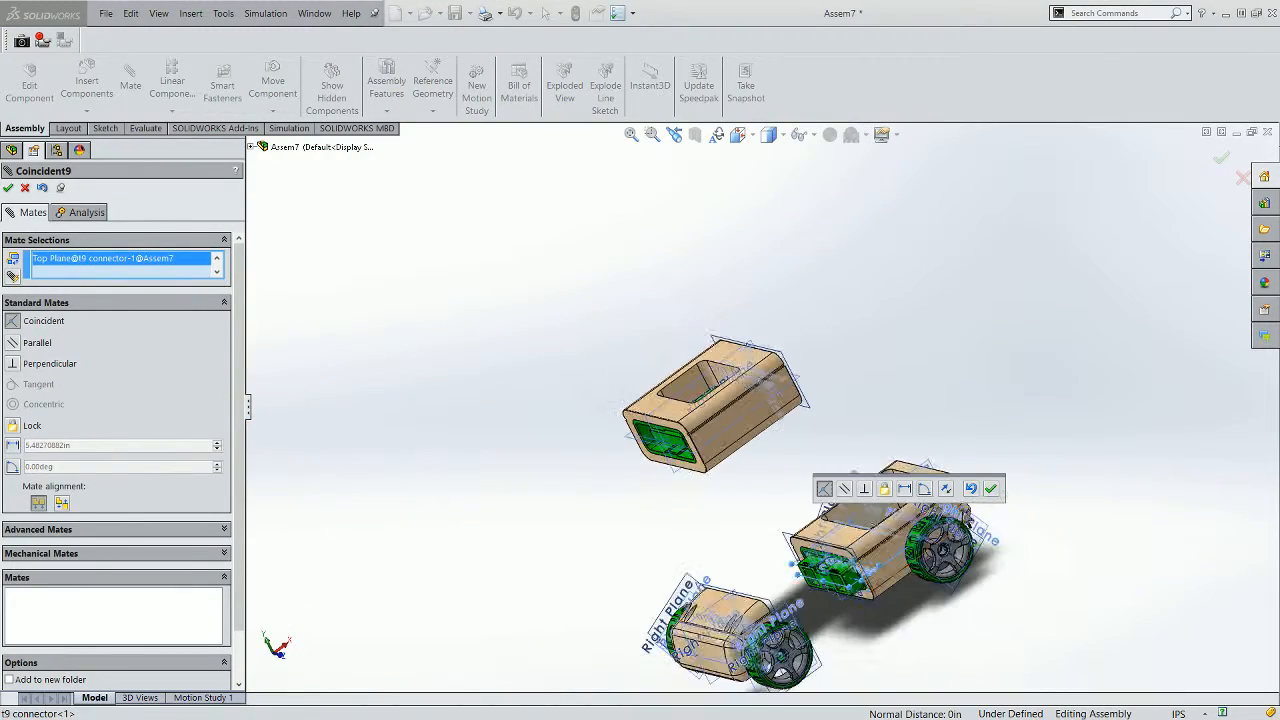
click(992, 489)
Step: Mate the Right Plane of the t9 connector coincident with the Right Plane of the t9 bed
scroll(800, 347, down, 6)
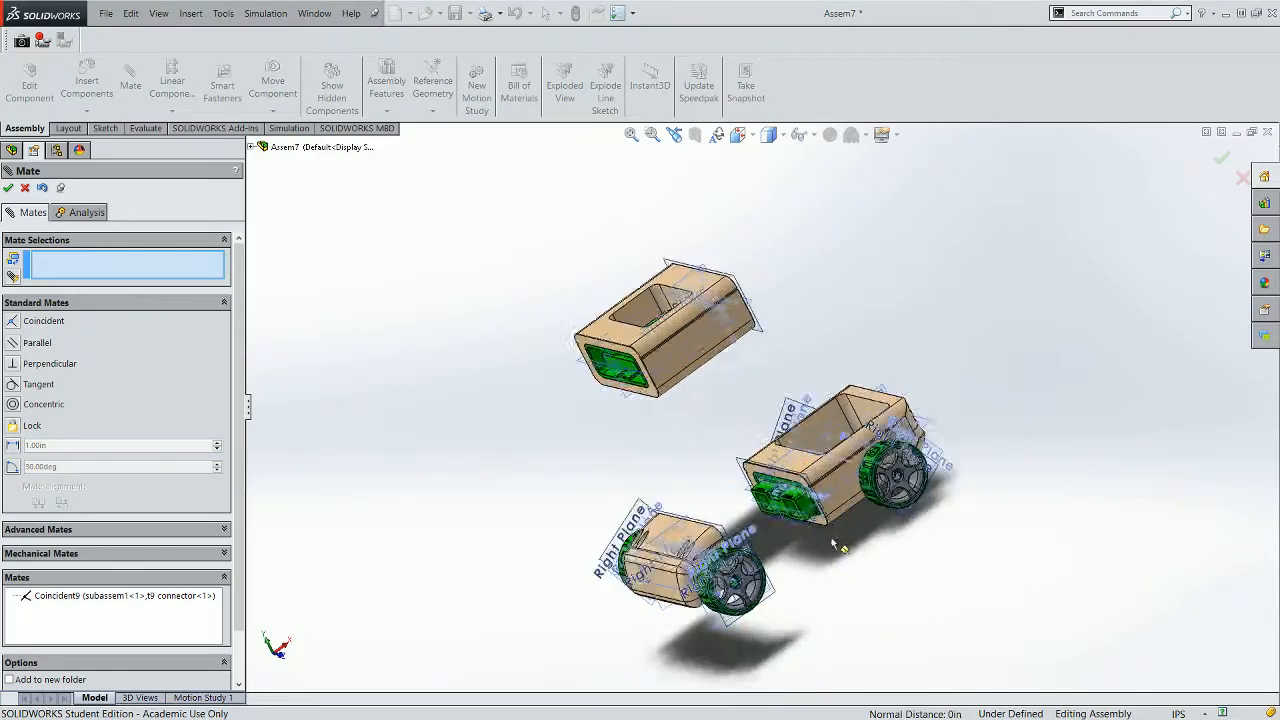
middle_drag(797, 347, 840, 392)
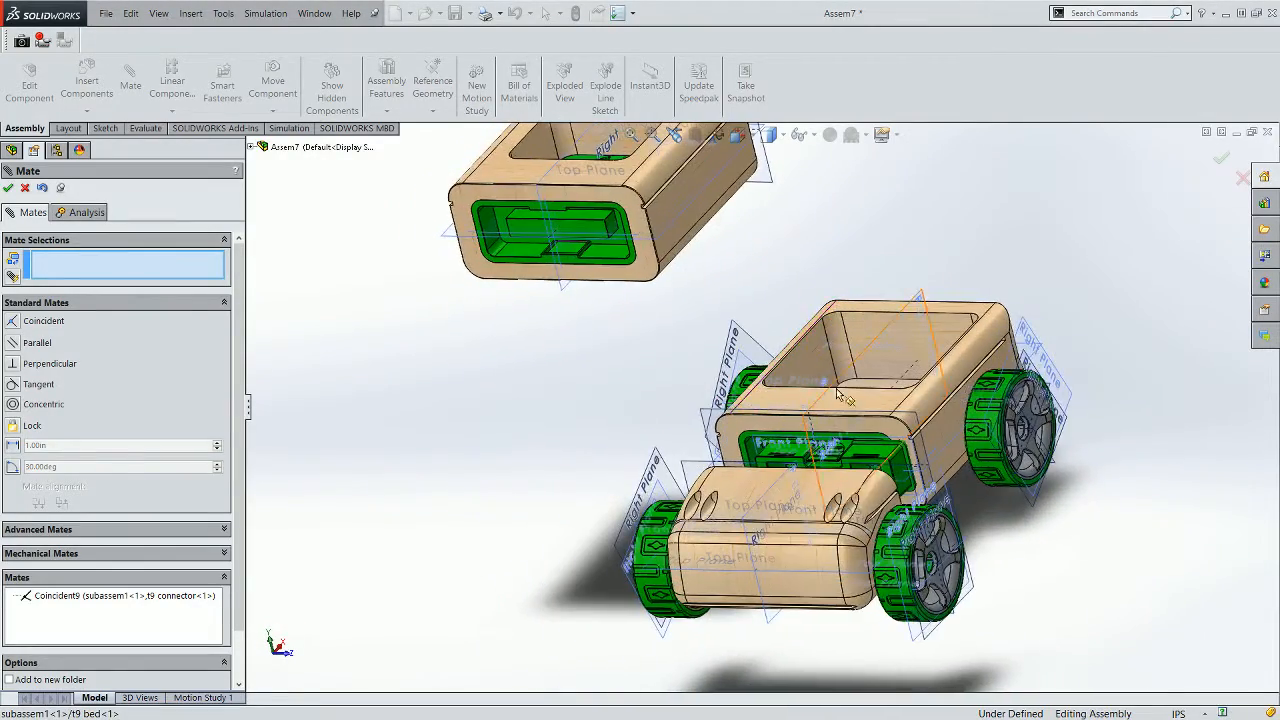
scroll(838, 447, up, 4)
scroll(838, 441, down, 2)
scroll(840, 440, down, 8)
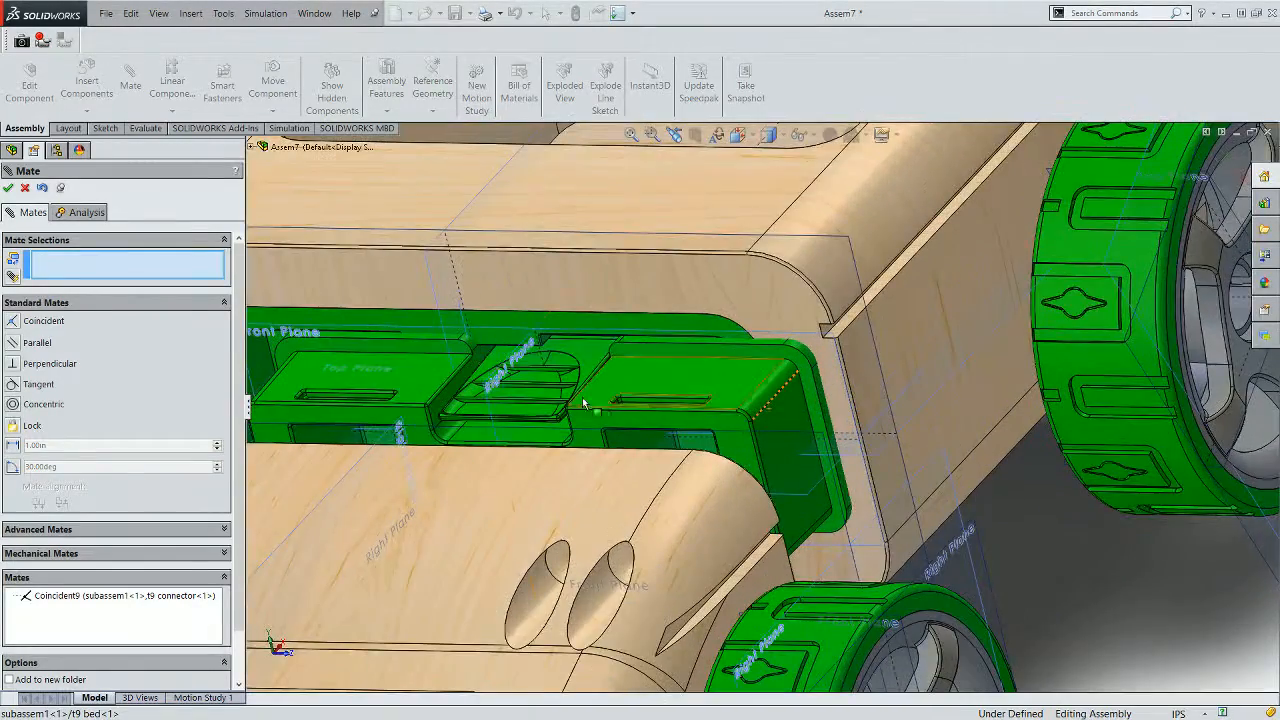
click(492, 385)
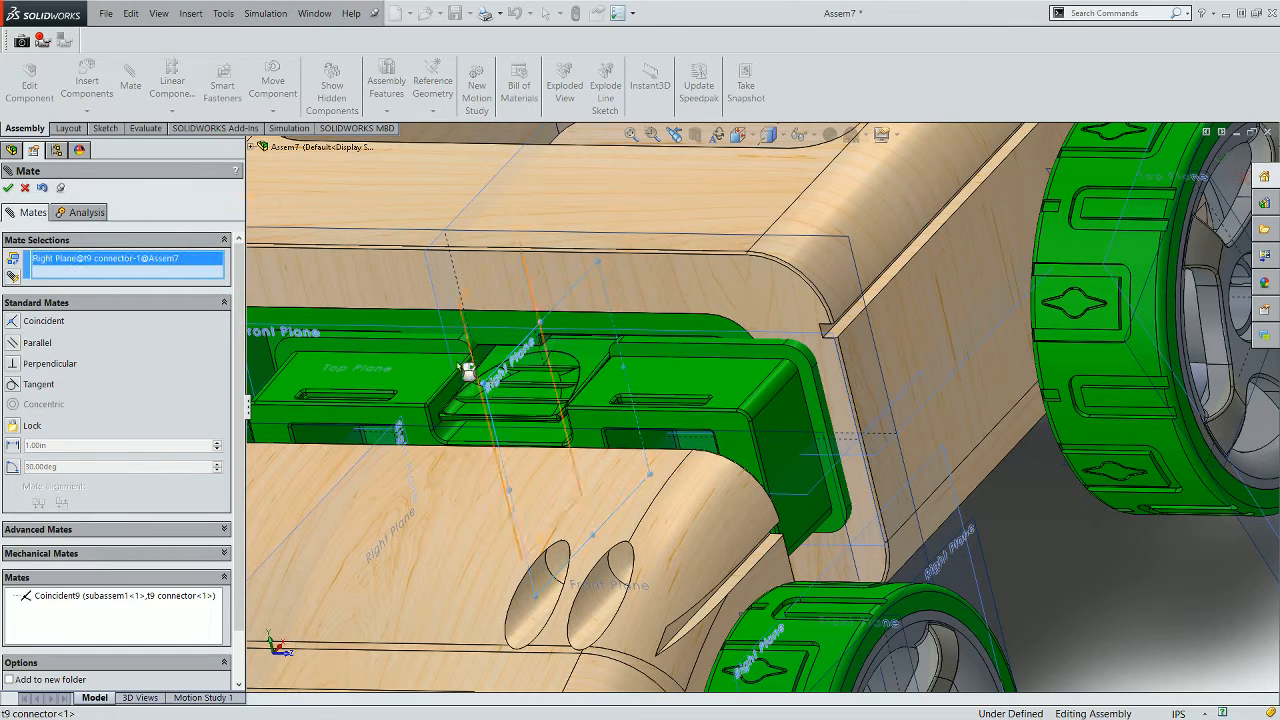
click(438, 309)
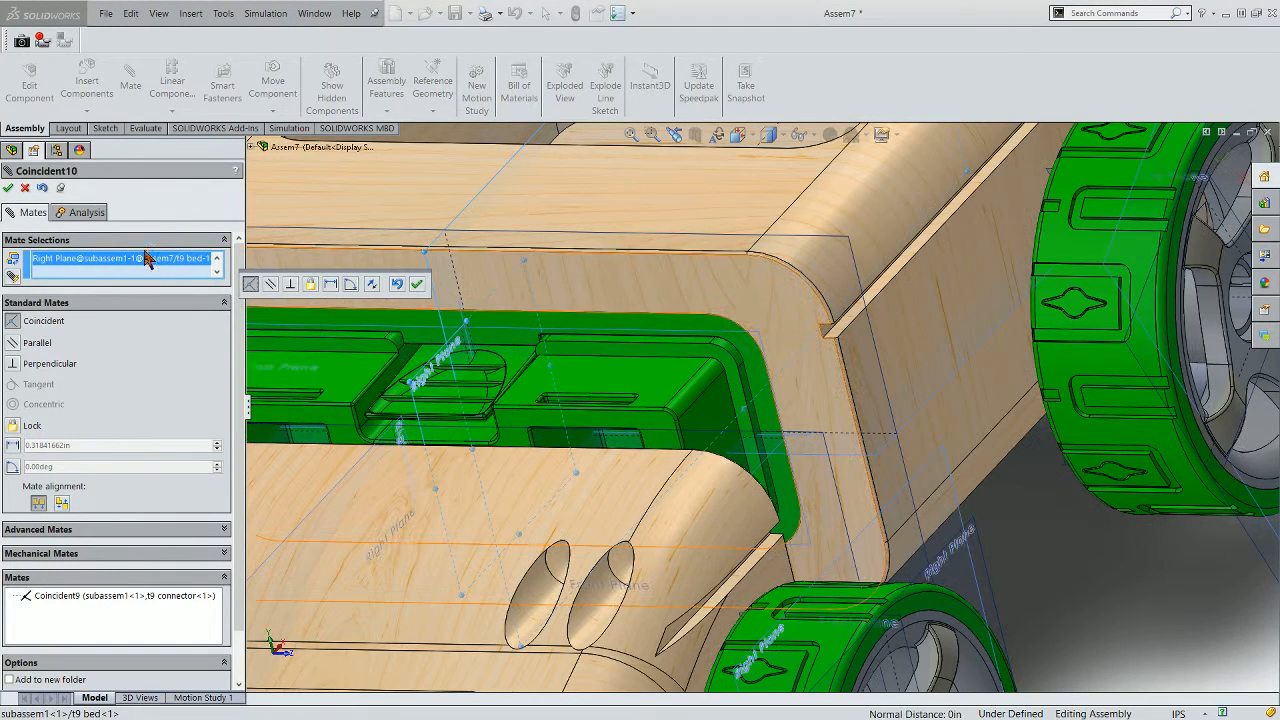
click(8, 190)
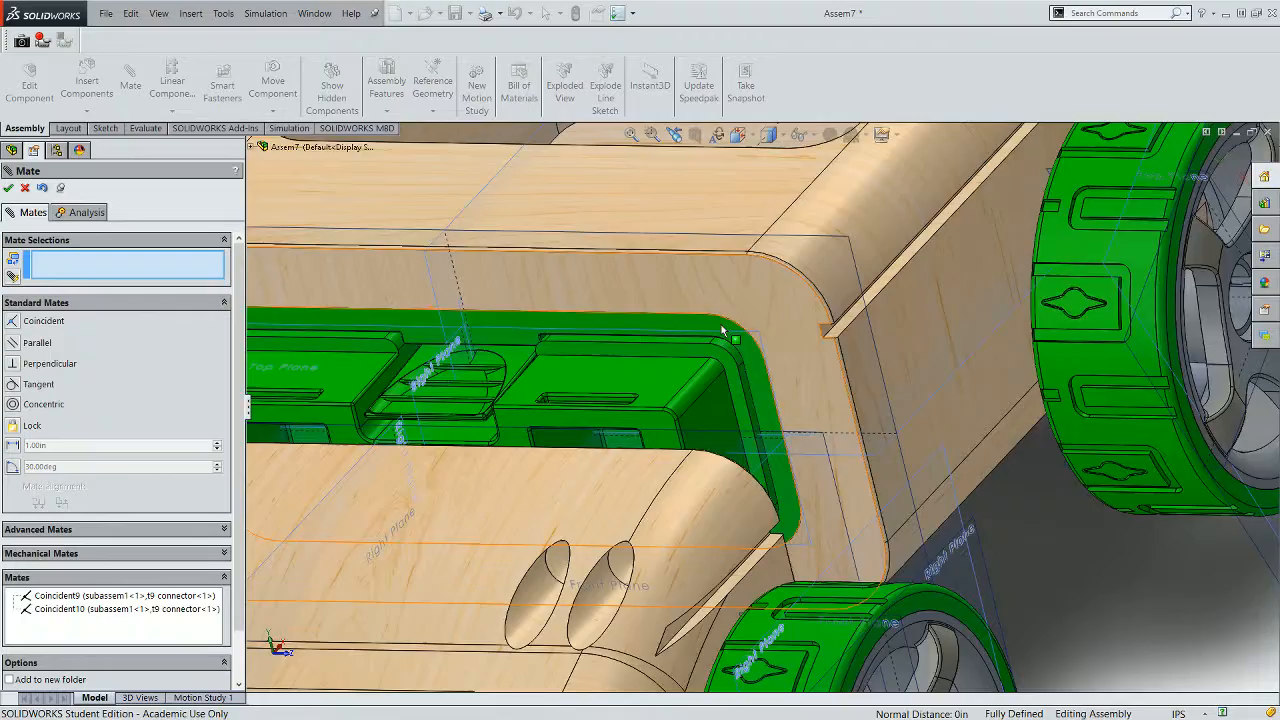
Step: Turn off the display of planes so that only the component geometry is shown
scroll(726, 336, up, 5)
middle_drag(784, 371, 757, 383)
scroll(757, 383, down, 3)
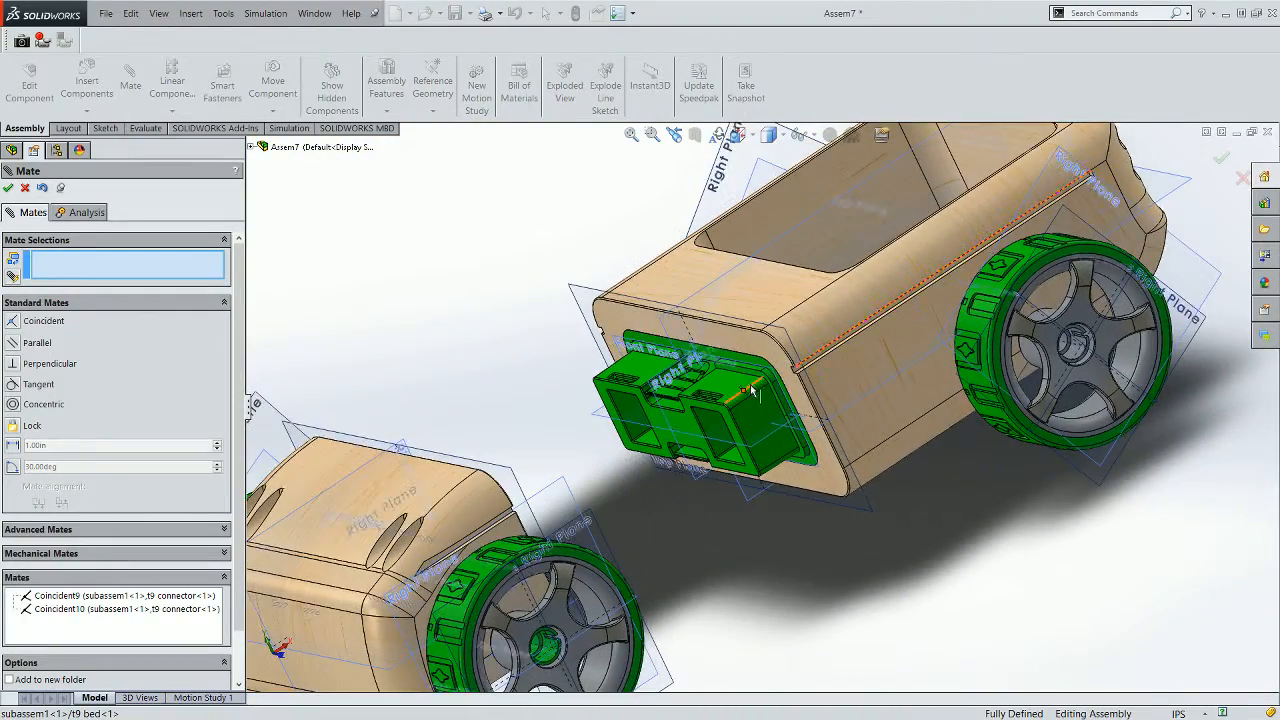
click(159, 13)
click(180, 127)
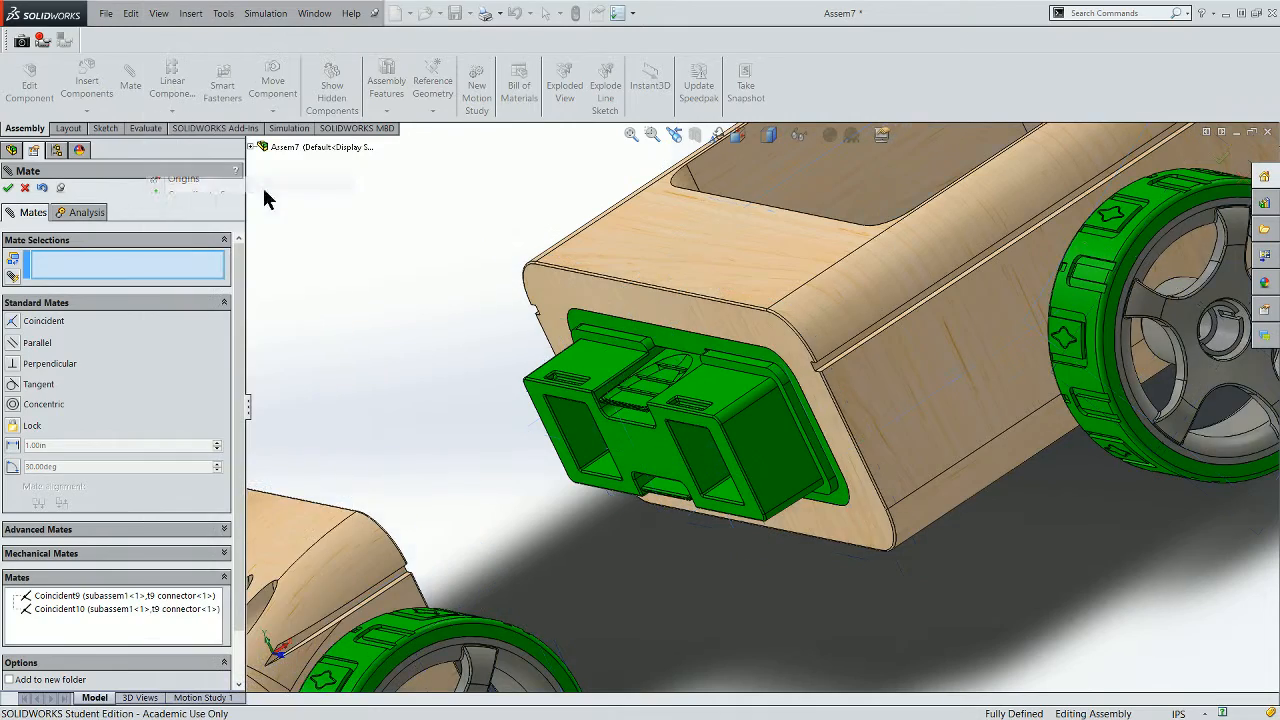
scroll(715, 404, down, 2)
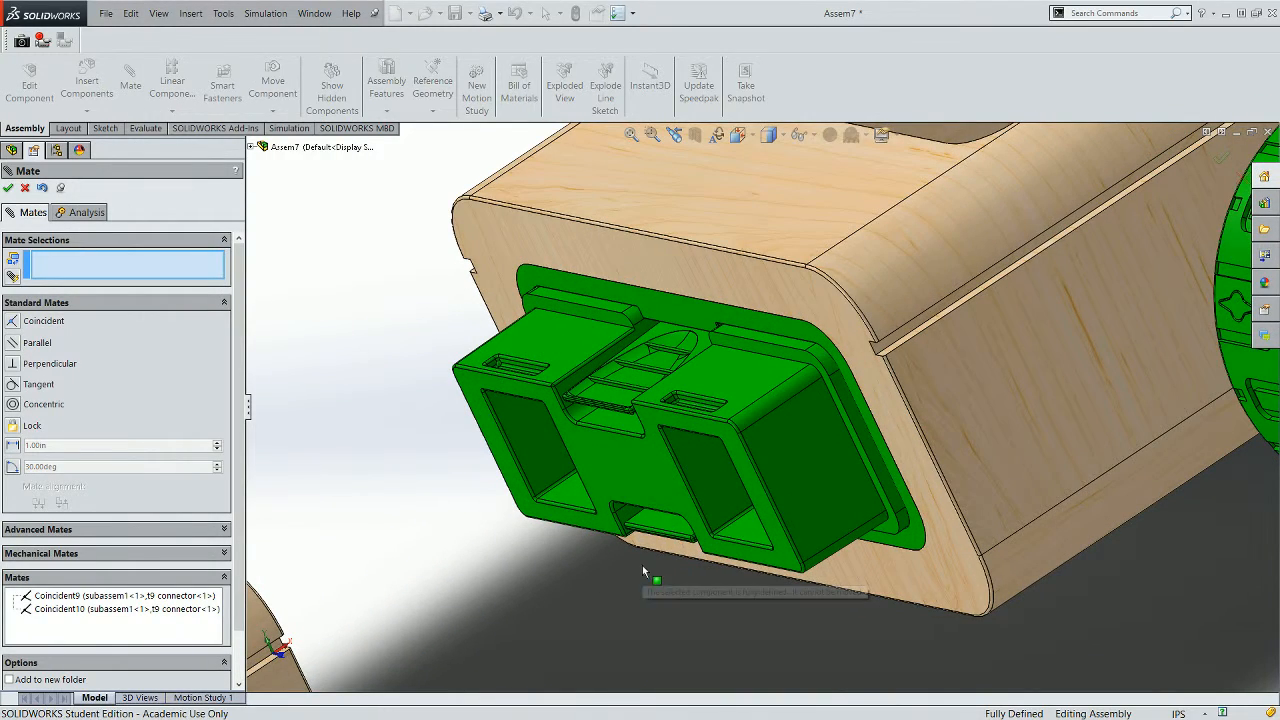
Step: Move the wheeled front section away from the bed to leave clear space in front of the t9 connector
scroll(652, 367, up, 6)
scroll(465, 362, up, 2)
middle_drag(829, 417, 860, 394)
drag(641, 455, 298, 593)
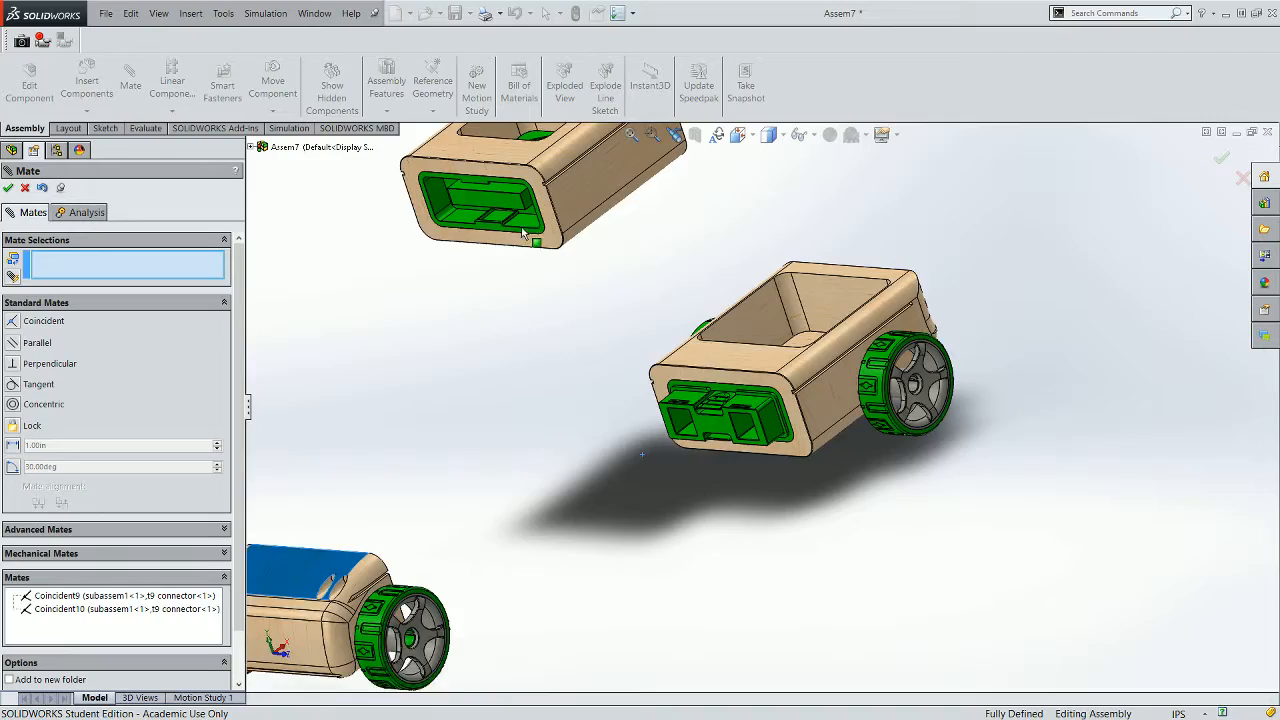
Step: Mate the end face of the t9 passenger section around its two block socket coincident with the connector-side end face of the t9 bed
scroll(416, 357, up, 3)
middle_drag(640, 300, 861, 215)
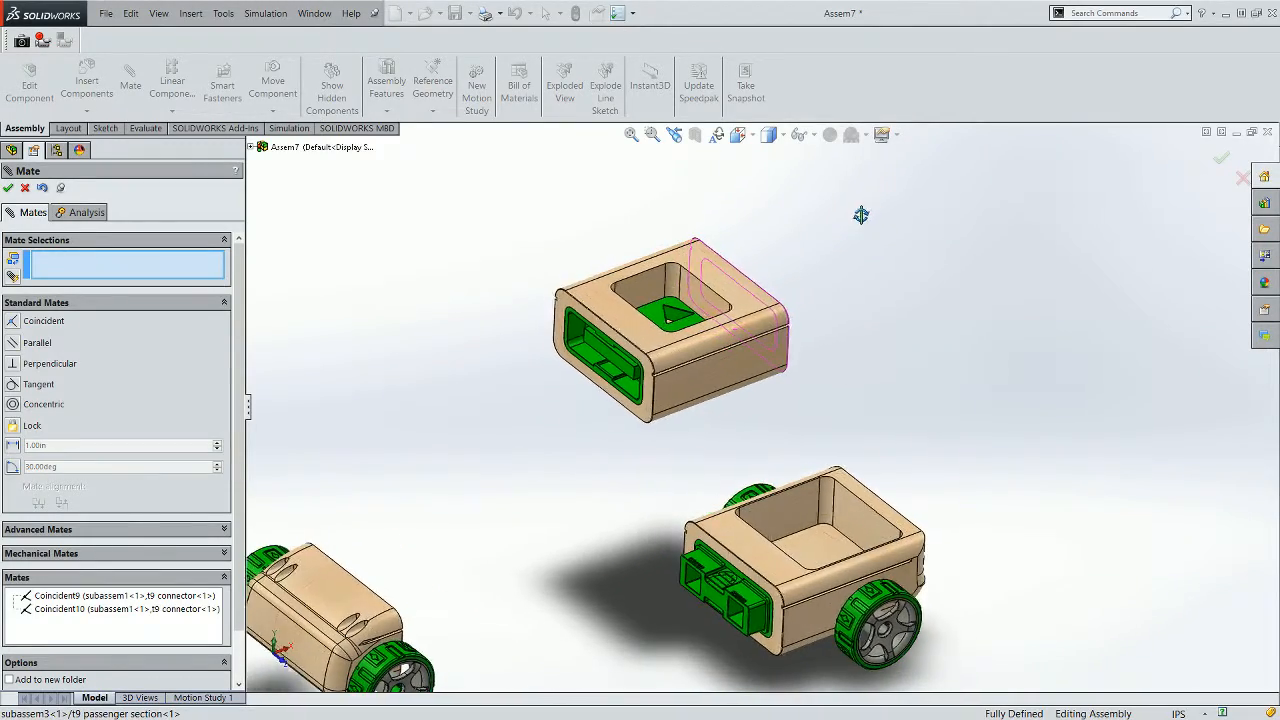
scroll(737, 523, down, 10)
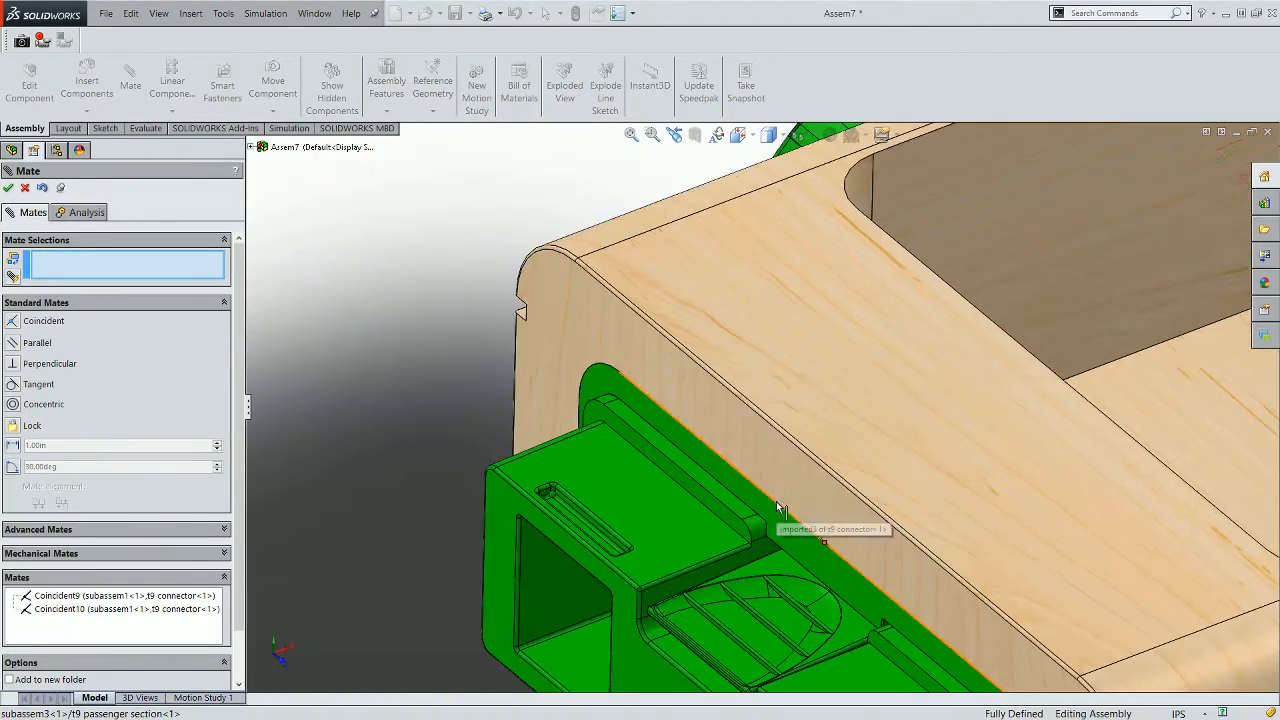
middle_drag(777, 530, 745, 480)
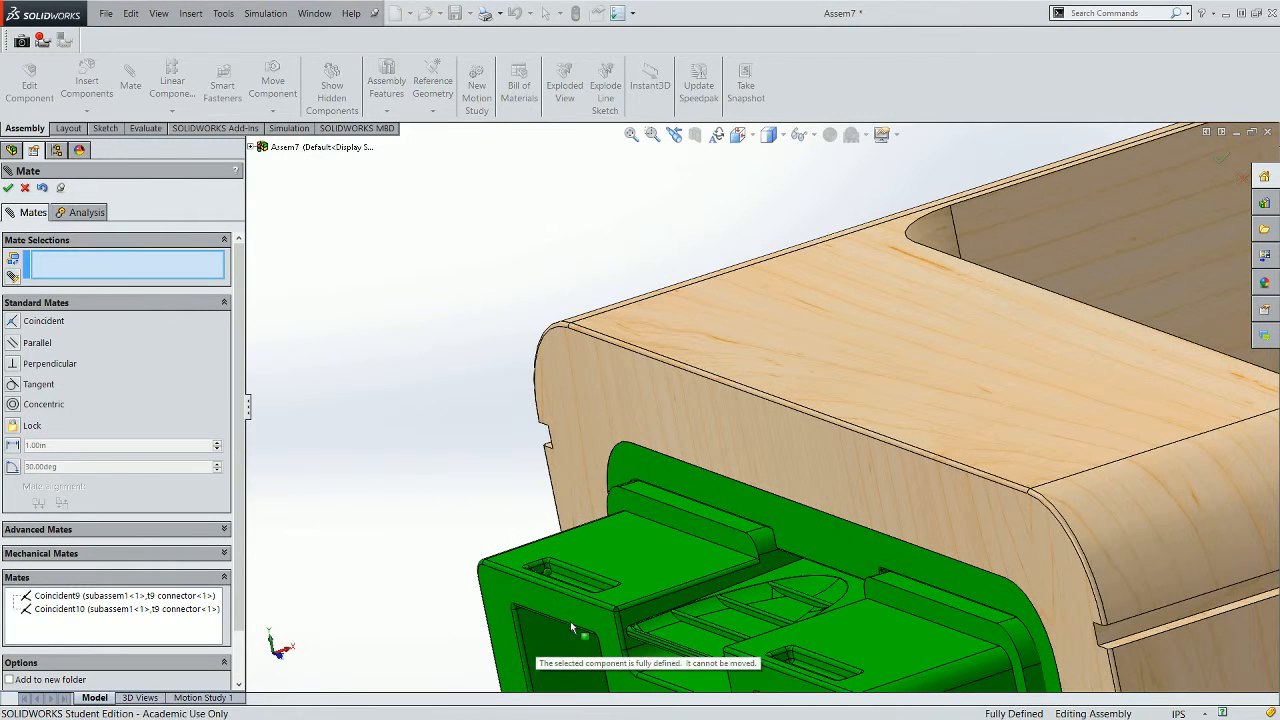
scroll(701, 556, up, 5)
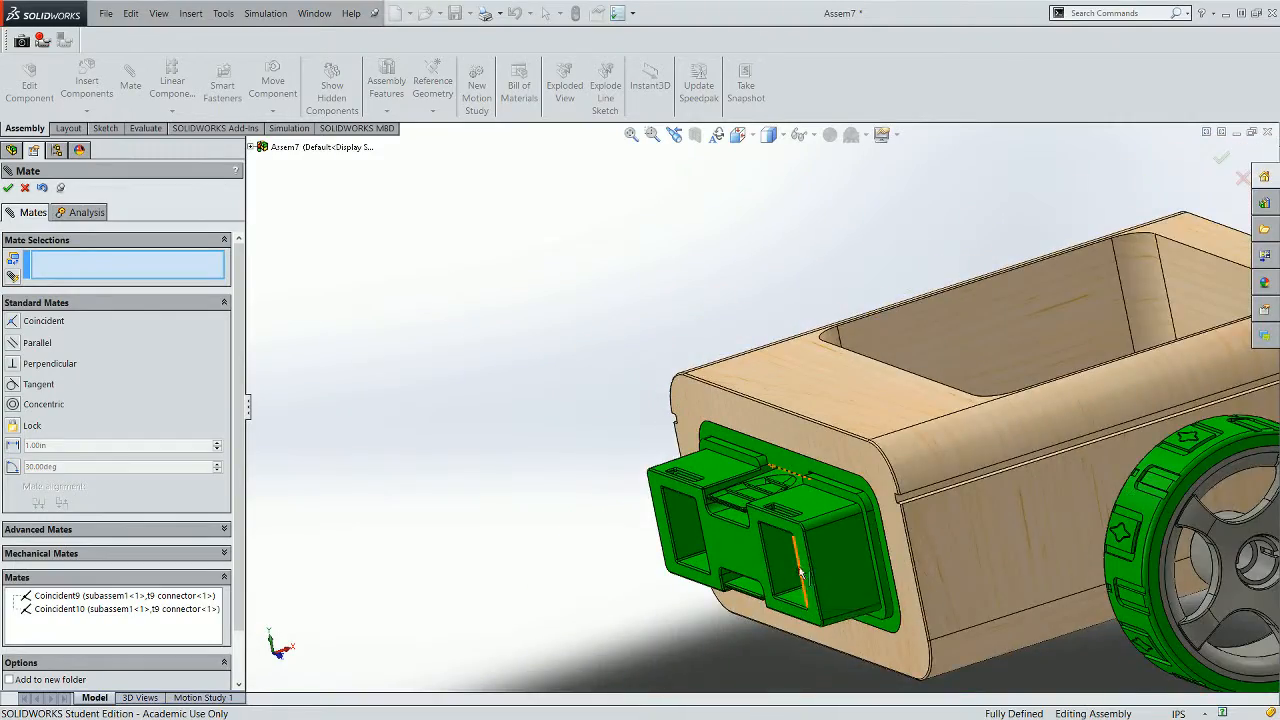
scroll(800, 575, up, 10)
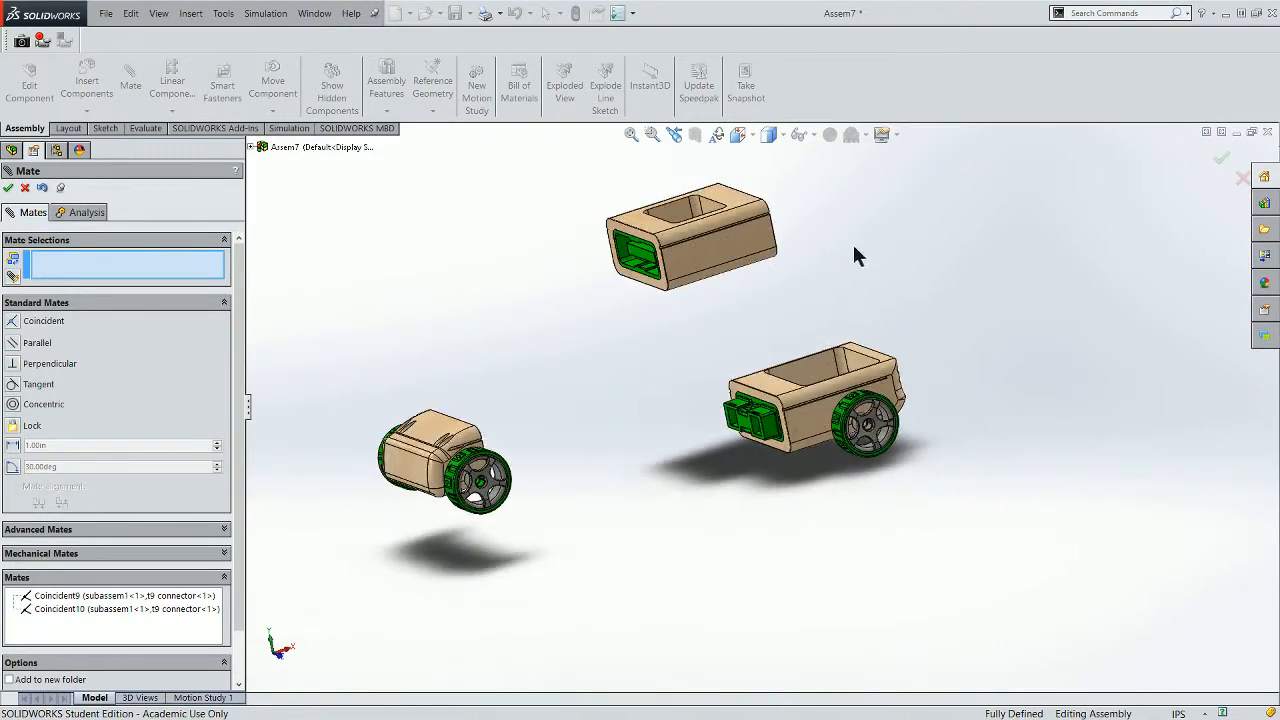
middle_drag(855, 250, 760, 330)
scroll(729, 354, down, 5)
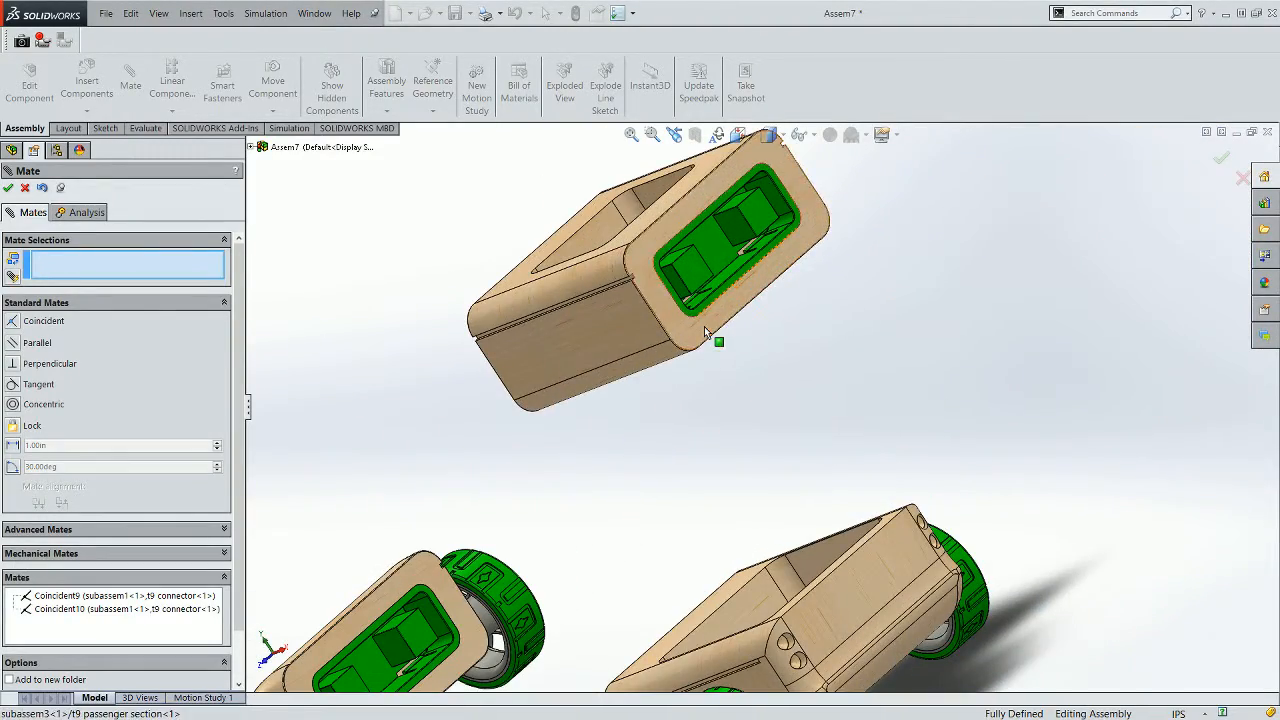
click(704, 326)
scroll(543, 634, up, 3)
middle_drag(612, 526, 877, 514)
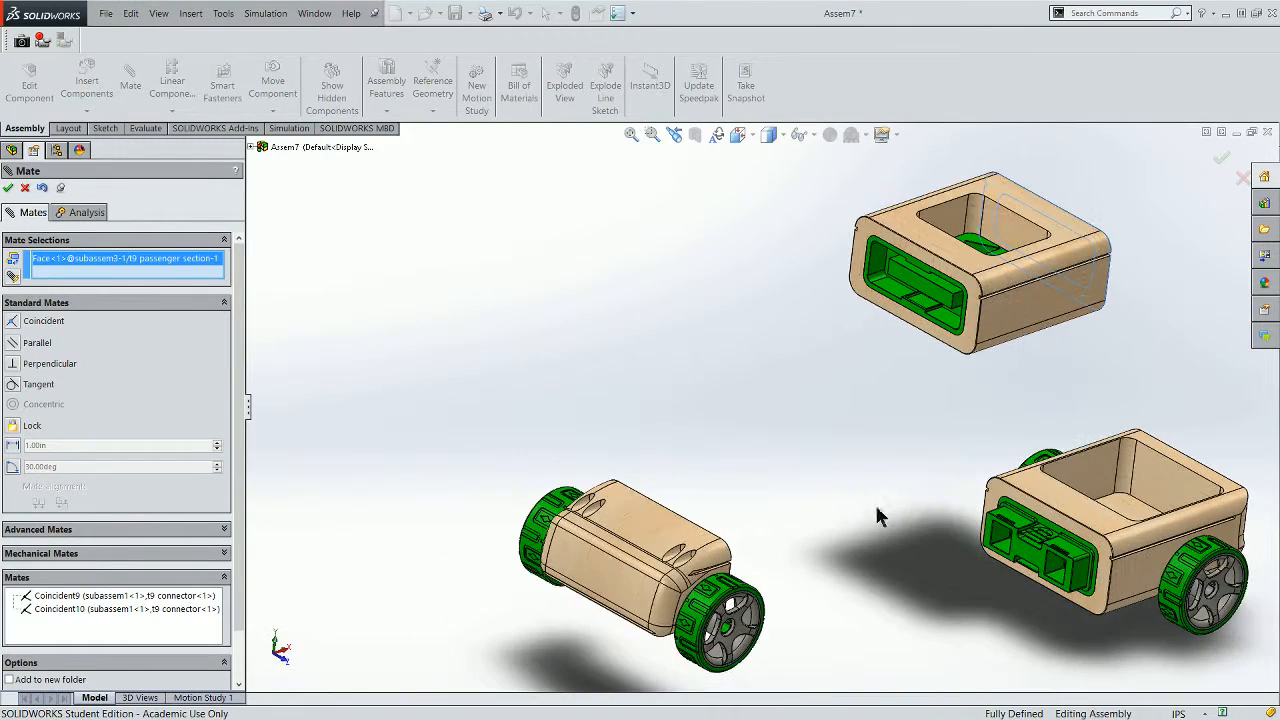
click(1108, 563)
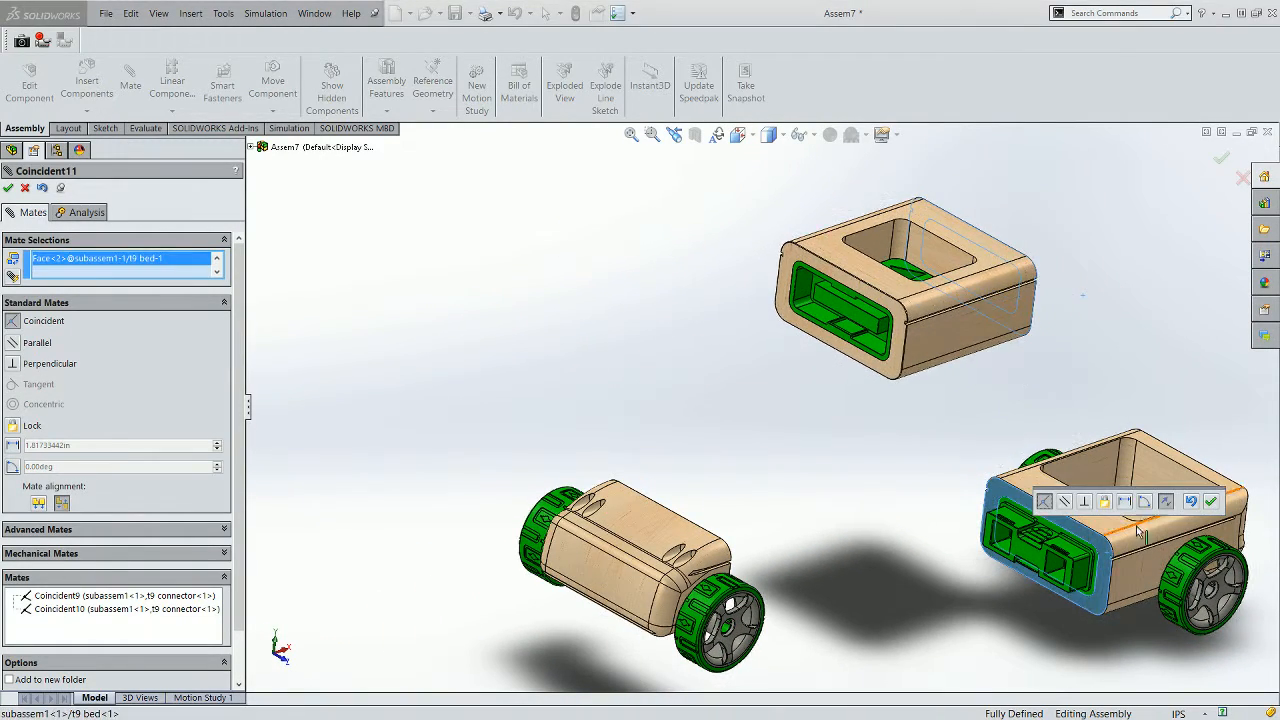
click(1210, 501)
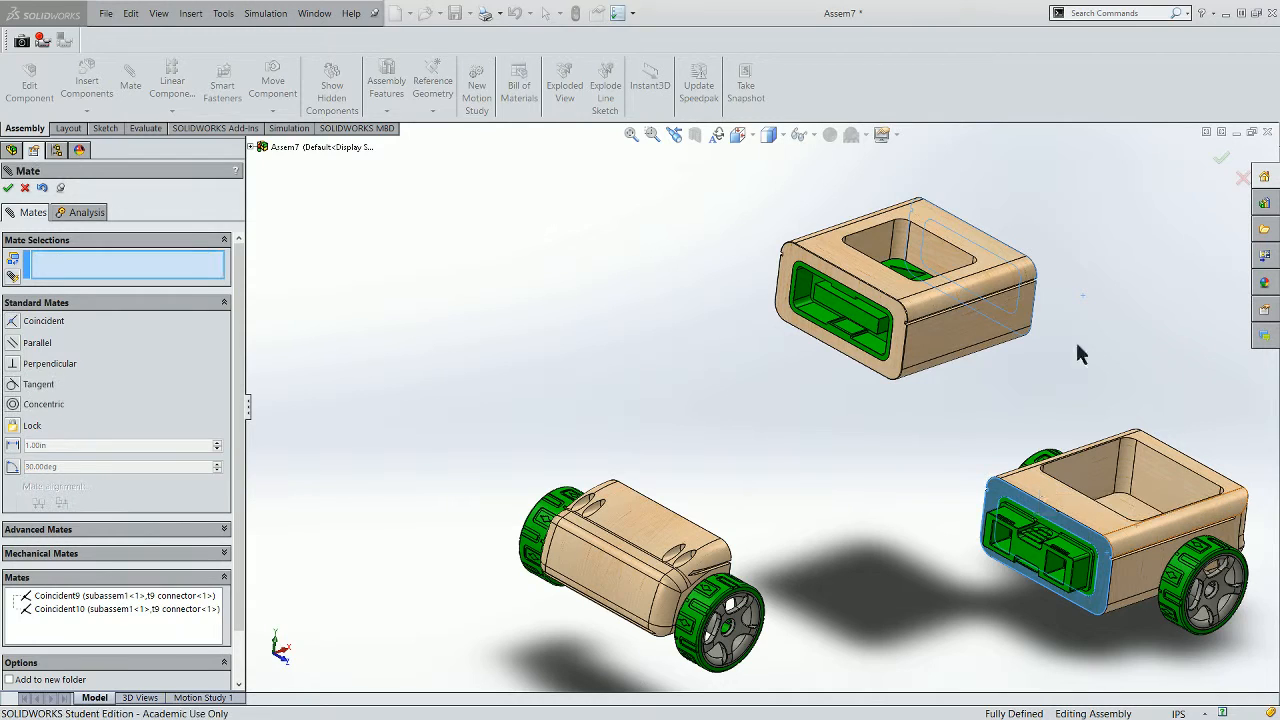
Step: Mate the top face of the t9 passenger section coincident with the top face of the t9 bed
click(988, 252)
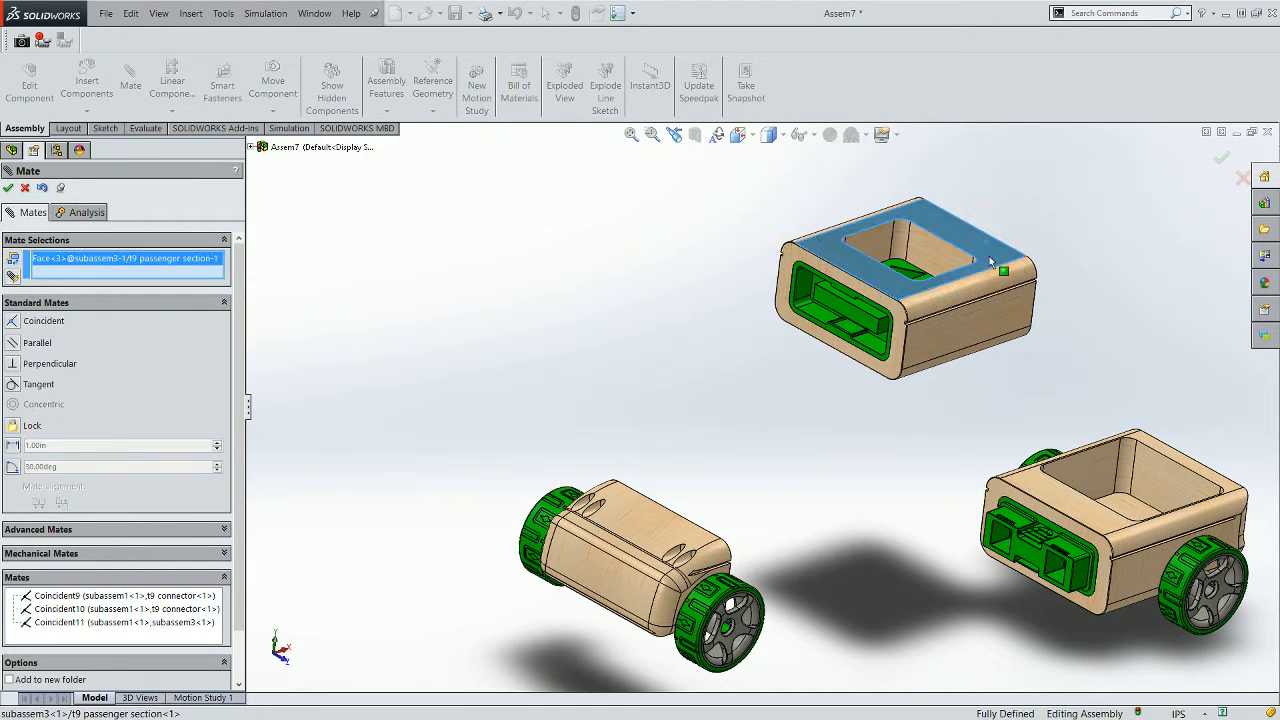
click(1092, 518)
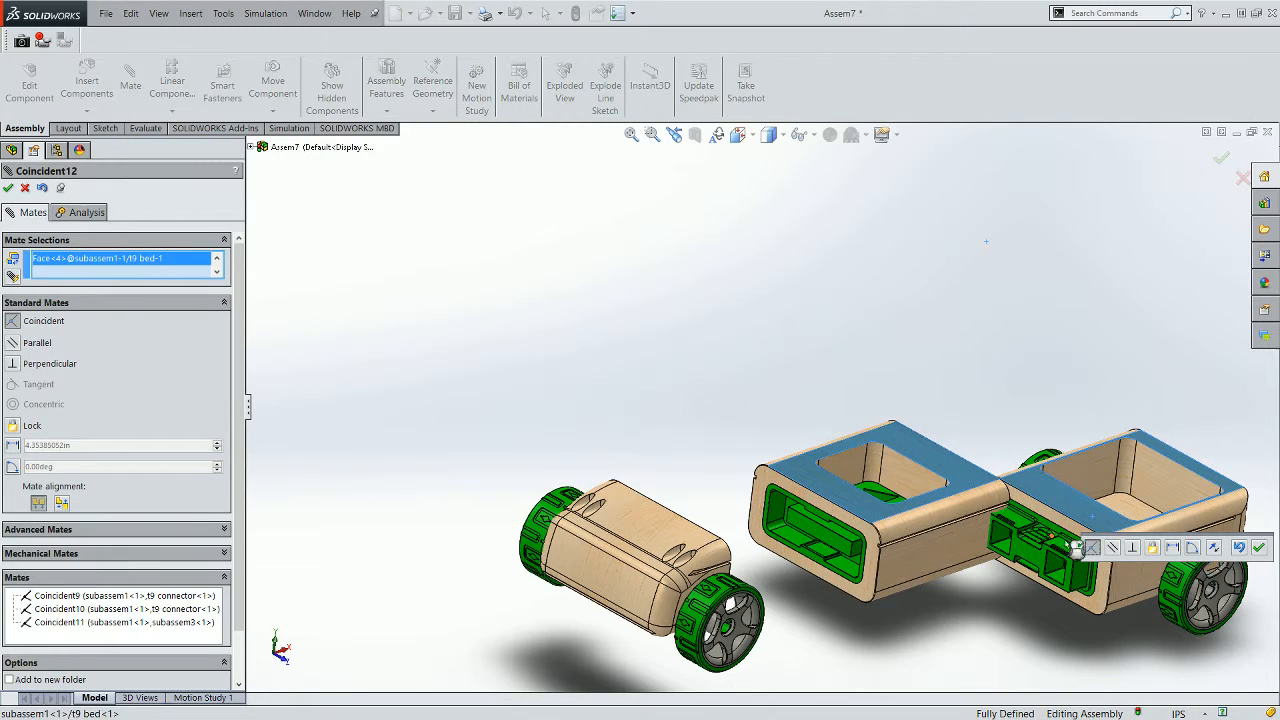
click(1256, 548)
Step: Mate the side face of the t9 passenger section coincident with the matching side face of the t9 bed and finish mating
click(935, 557)
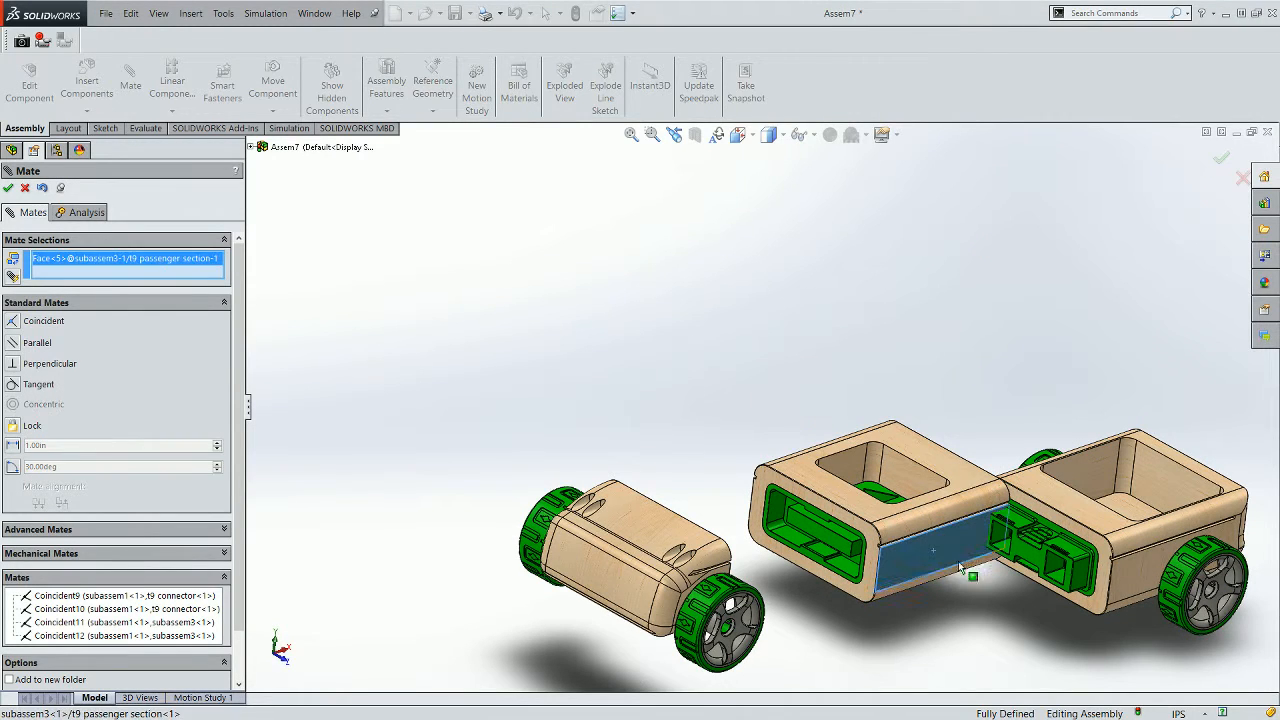
click(1125, 579)
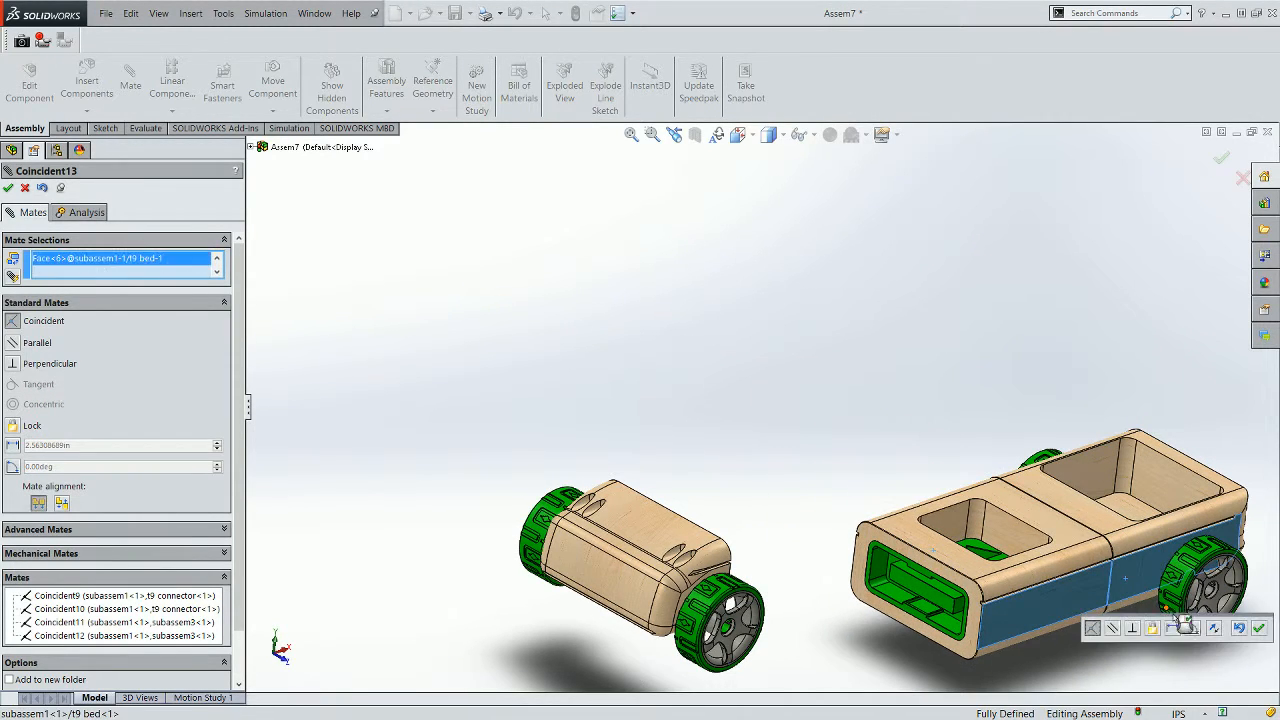
click(1256, 628)
middle_drag(1130, 628, 925, 602)
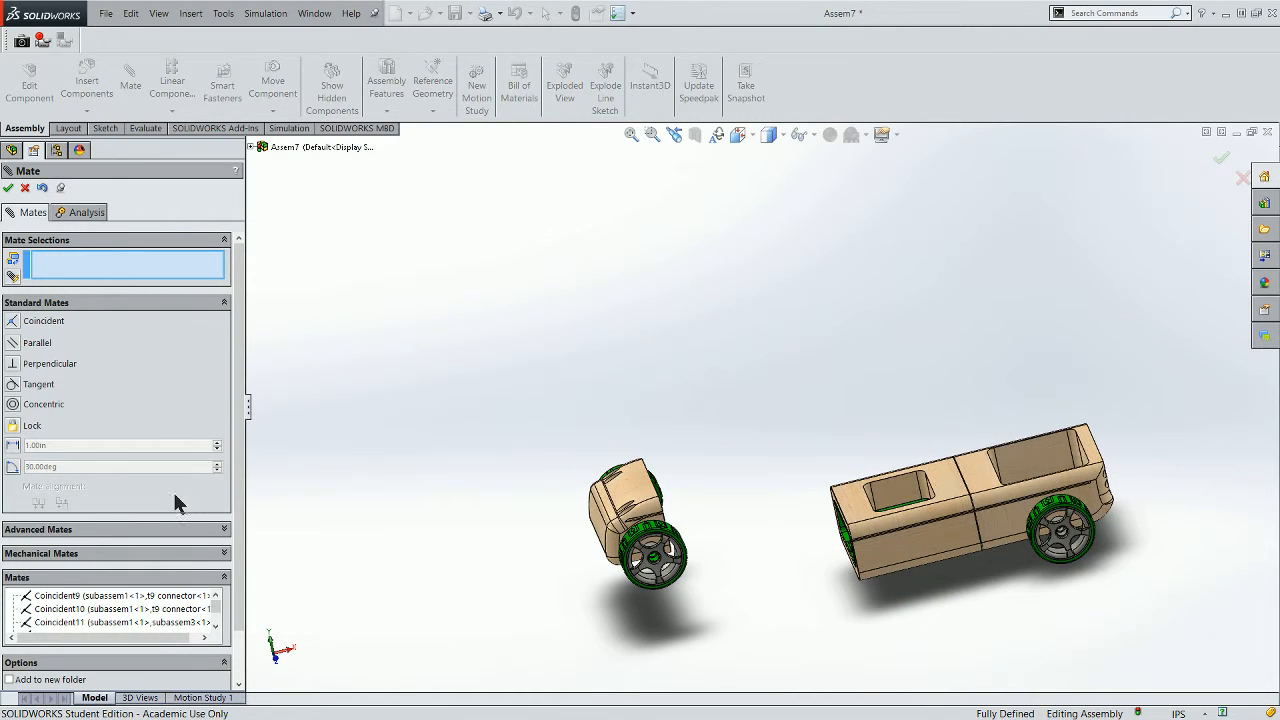
click(25, 188)
click(78, 548)
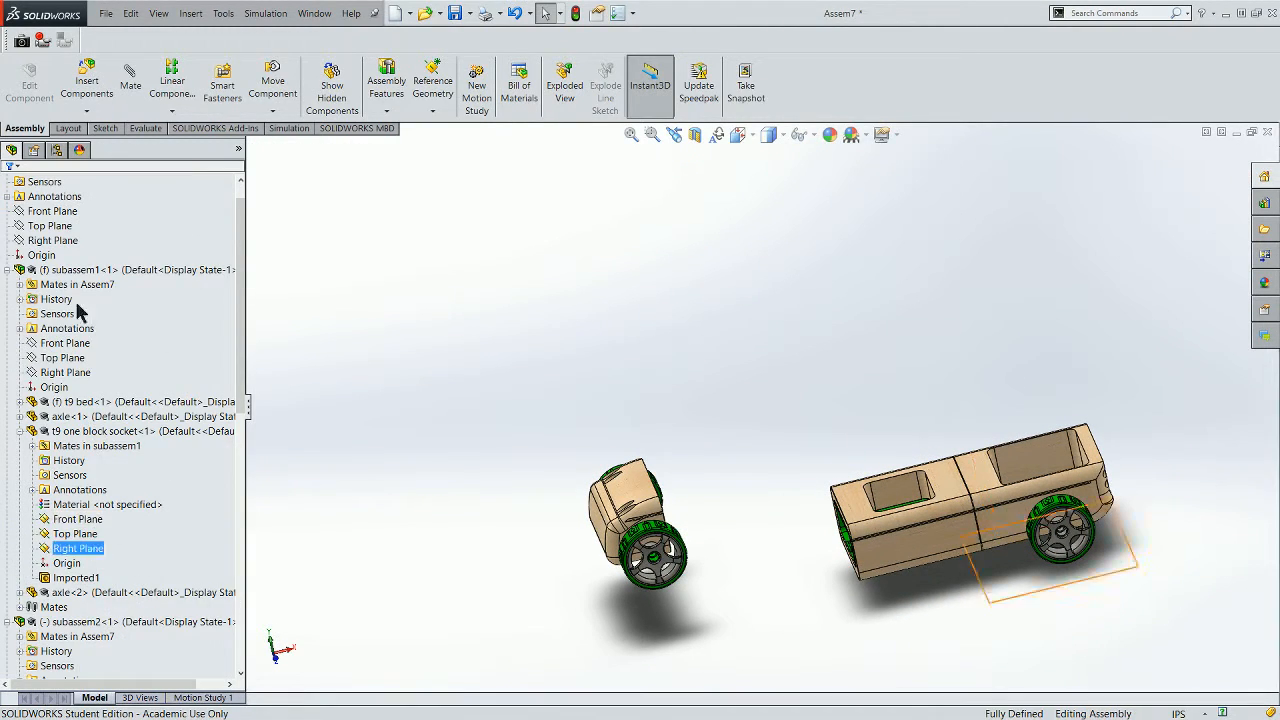
Step: Insert a second t9 connector from the t9 Automoblox folder, placing it in the open space above the wheeled front section
click(87, 111)
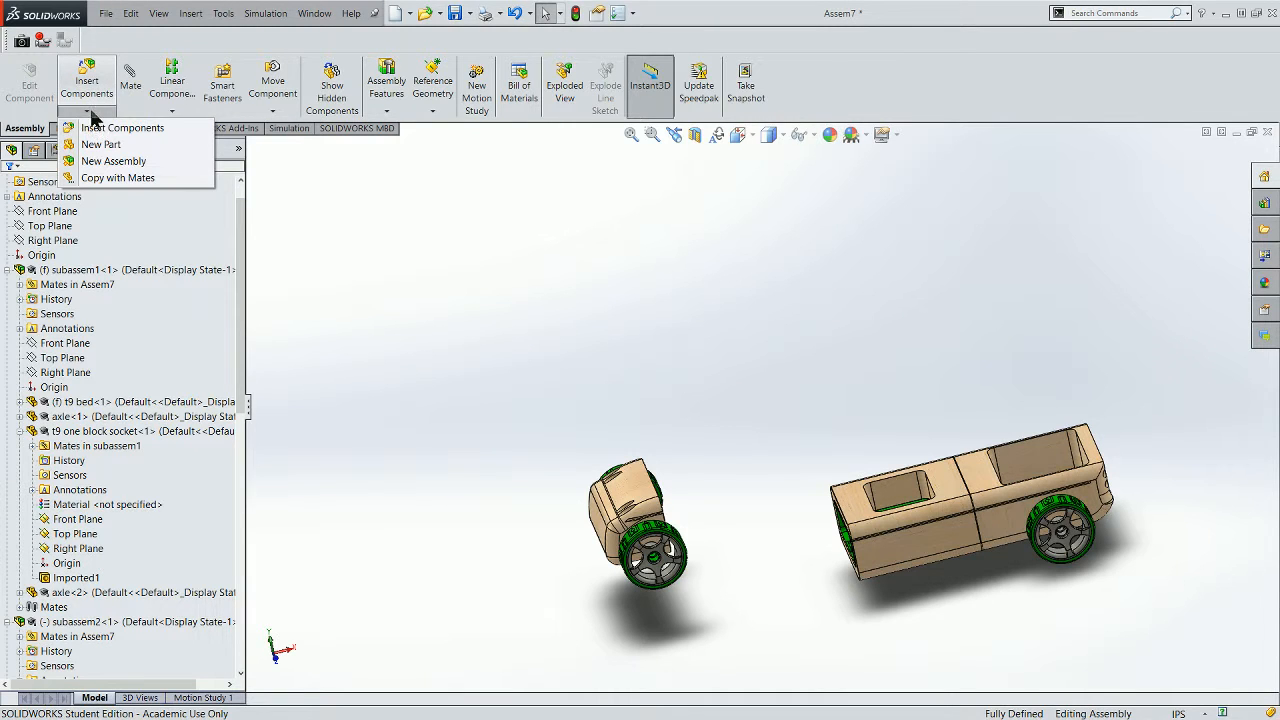
click(110, 128)
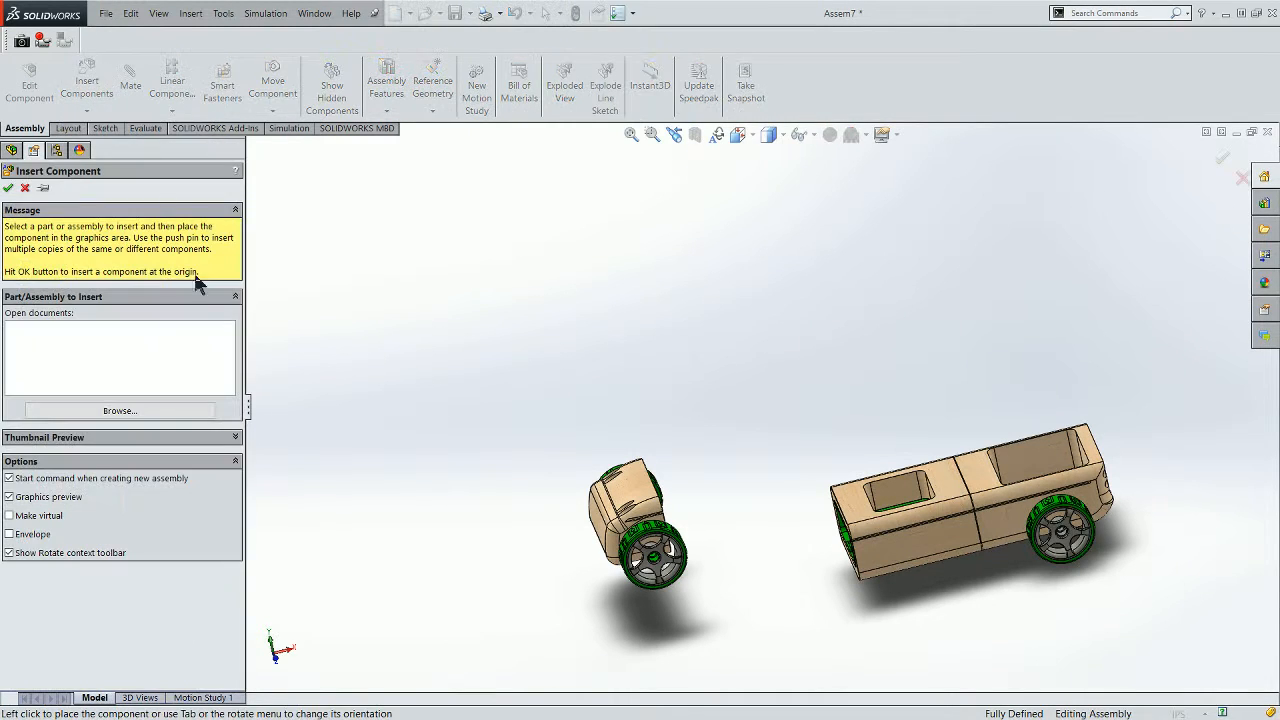
click(103, 411)
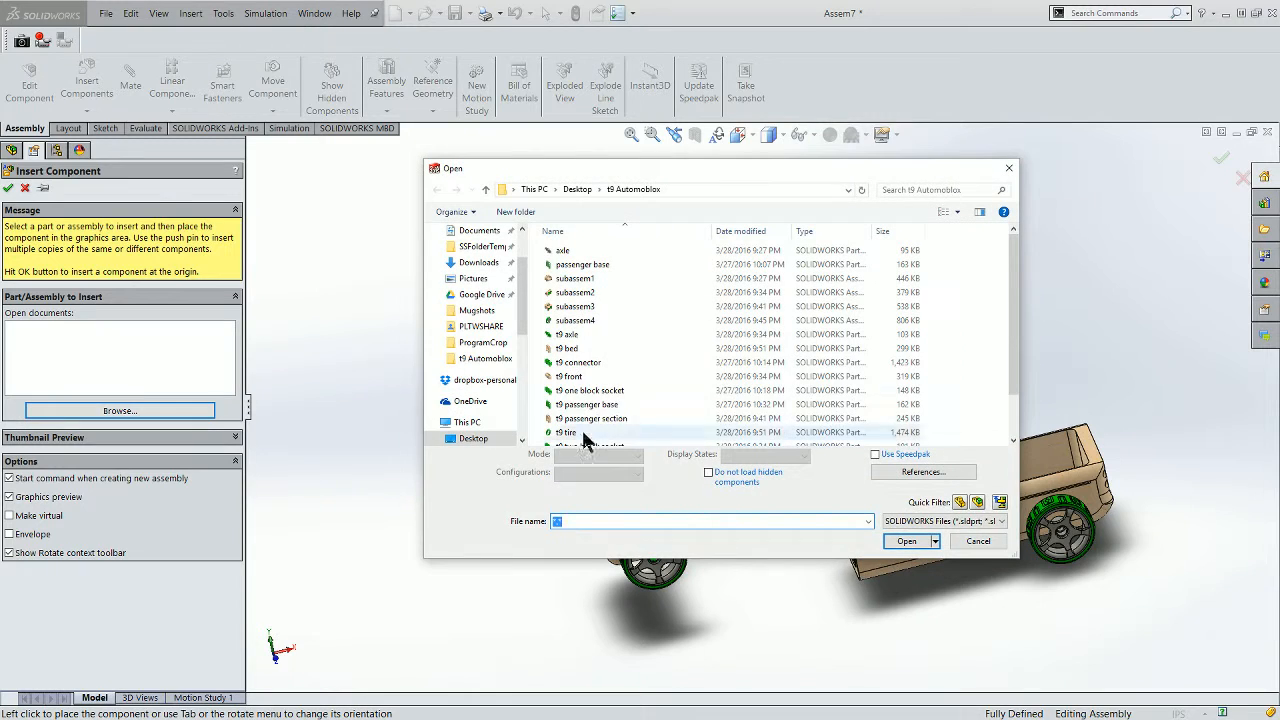
click(577, 363)
click(906, 535)
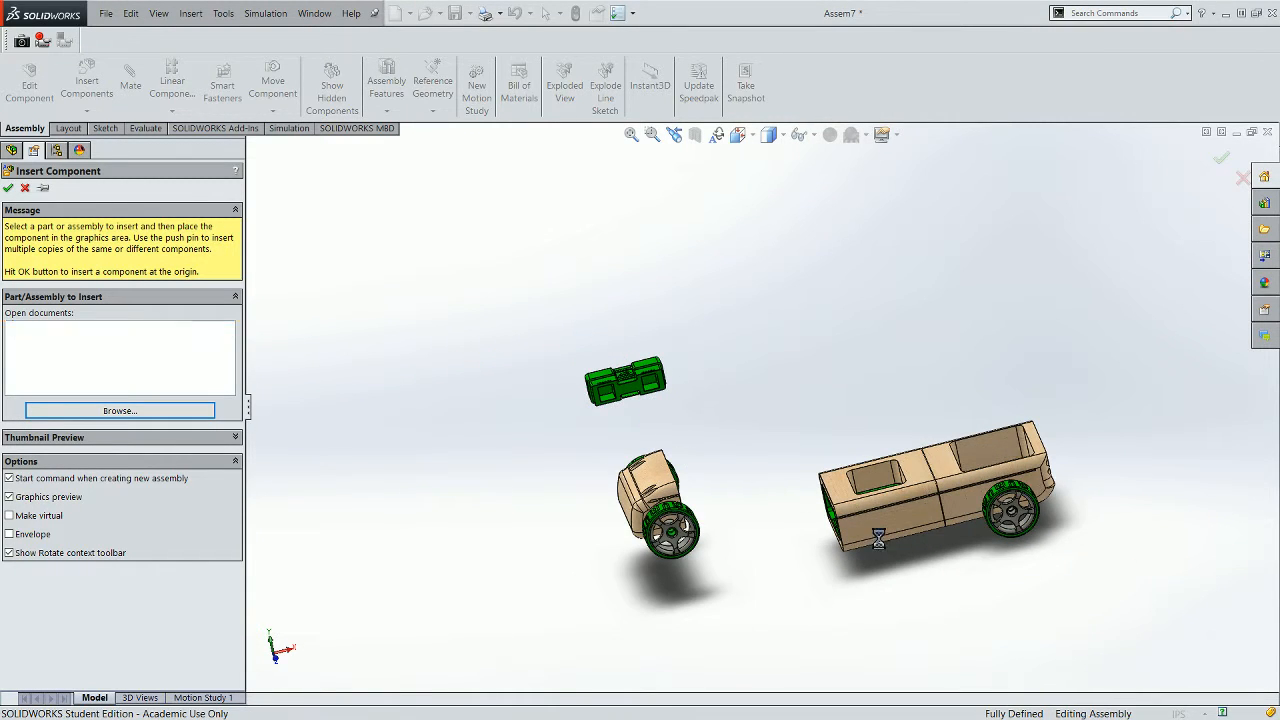
scroll(830, 540, down, 5)
middle_drag(831, 534, 860, 490)
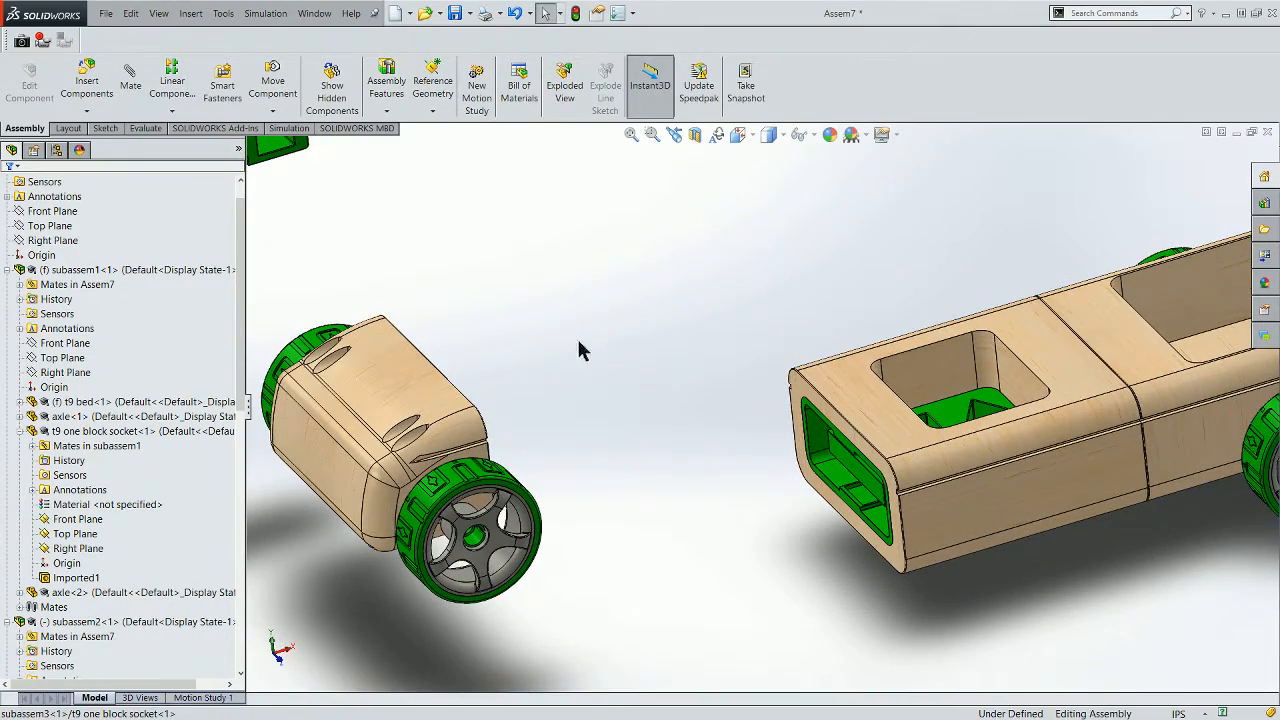
Step: Mate the slotted end face of the second t9 connector coincident with the recessed floor face of the passenger section's one block socket
scroll(598, 343, up, 5)
middle_drag(514, 329, 619, 397)
scroll(597, 318, down, 4)
mouse_move(655, 347)
middle_down()
mouse_move(614, 323)
mouse_move(643, 345)
middle_up()
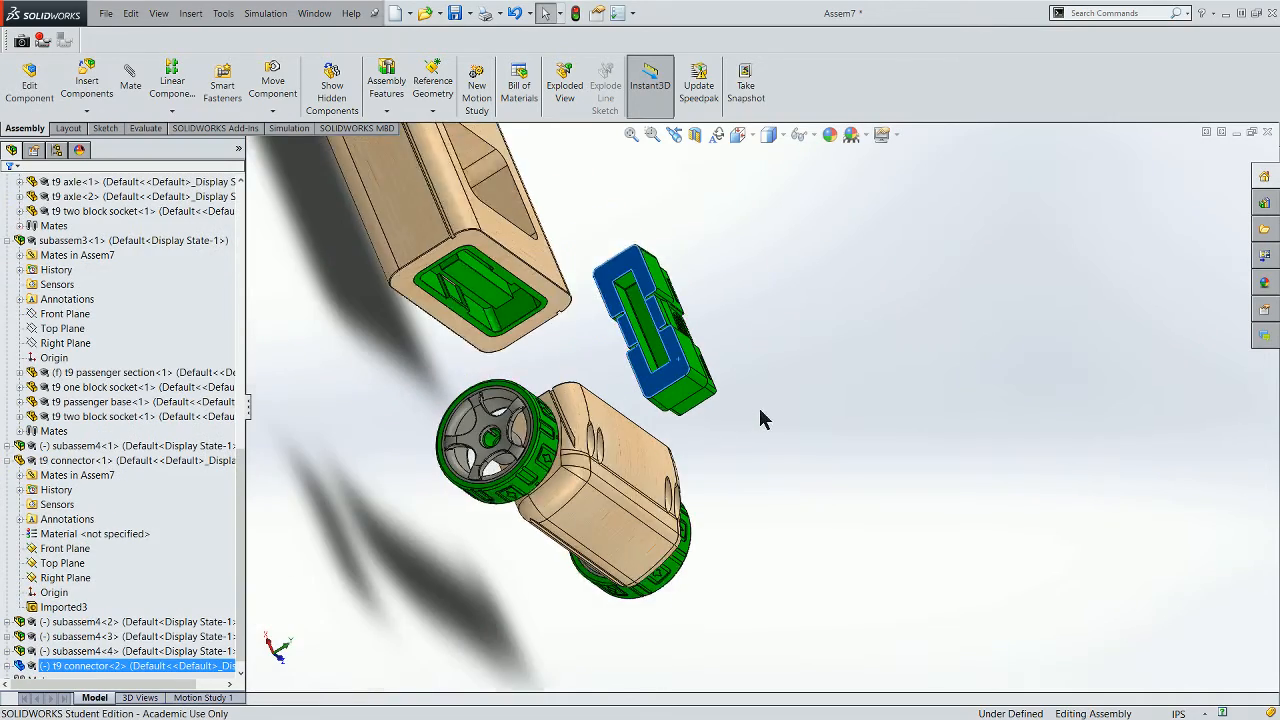
middle_drag(763, 417, 725, 338)
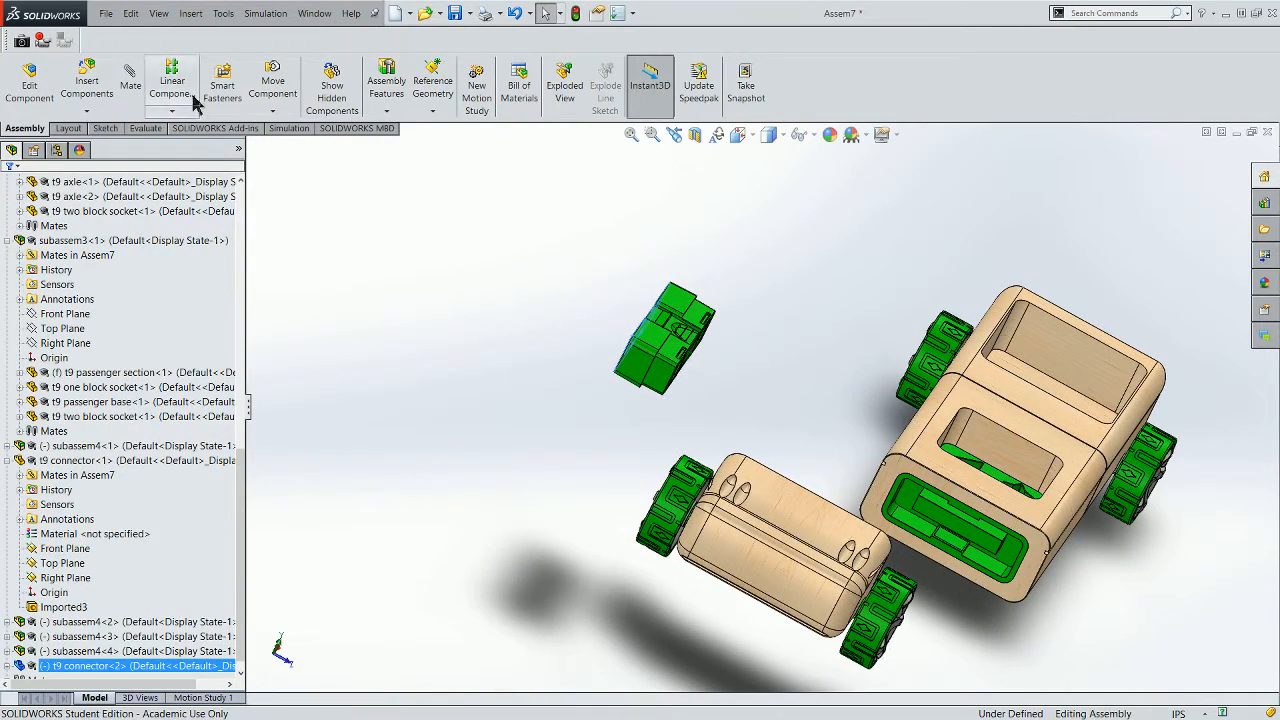
scroll(970, 532, down, 1)
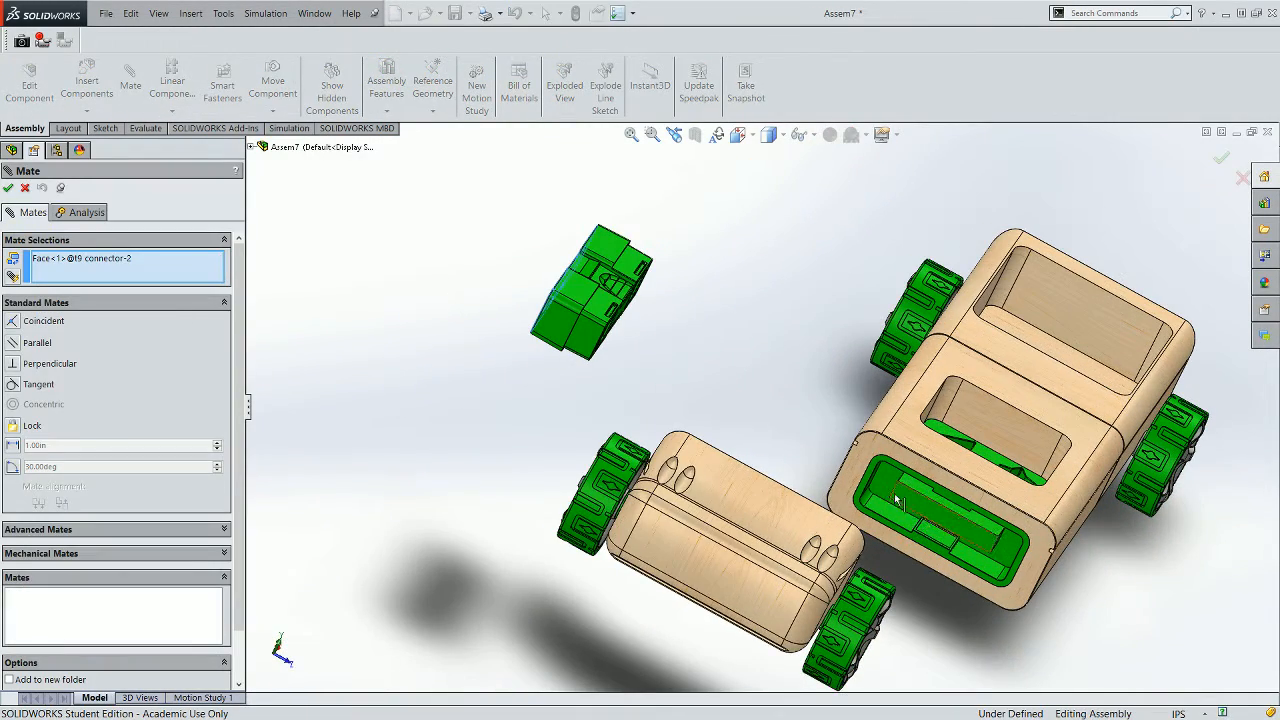
click(886, 490)
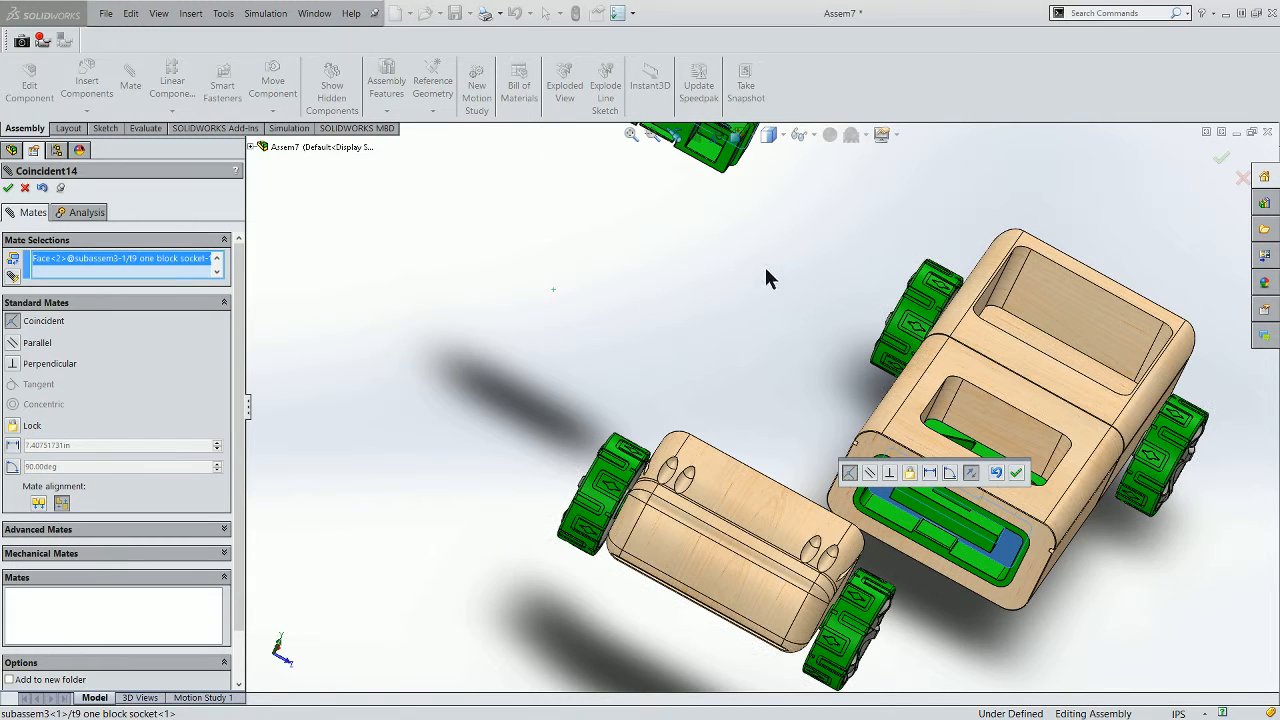
click(1017, 472)
Step: Try to mate a side face of the second t9 connector coincident with an inner side wall of the one block socket
scroll(975, 468, up, 2)
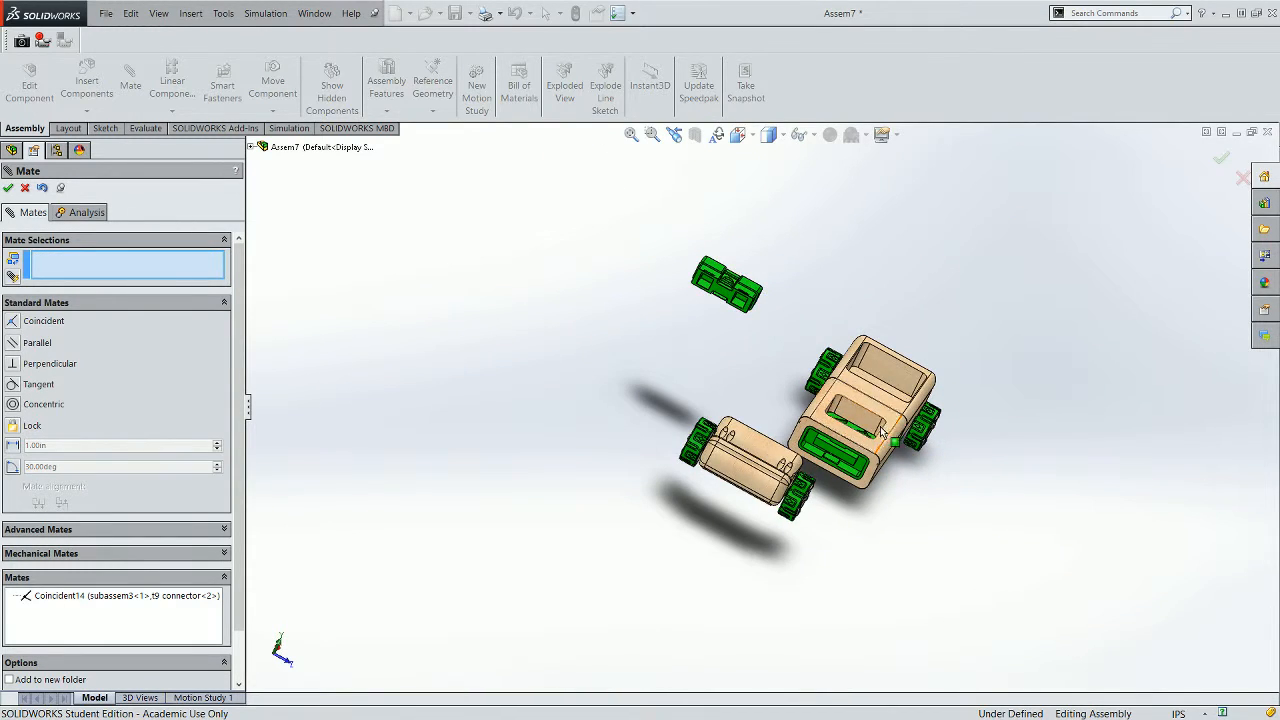
scroll(806, 402, down, 1)
scroll(668, 188, down, 1)
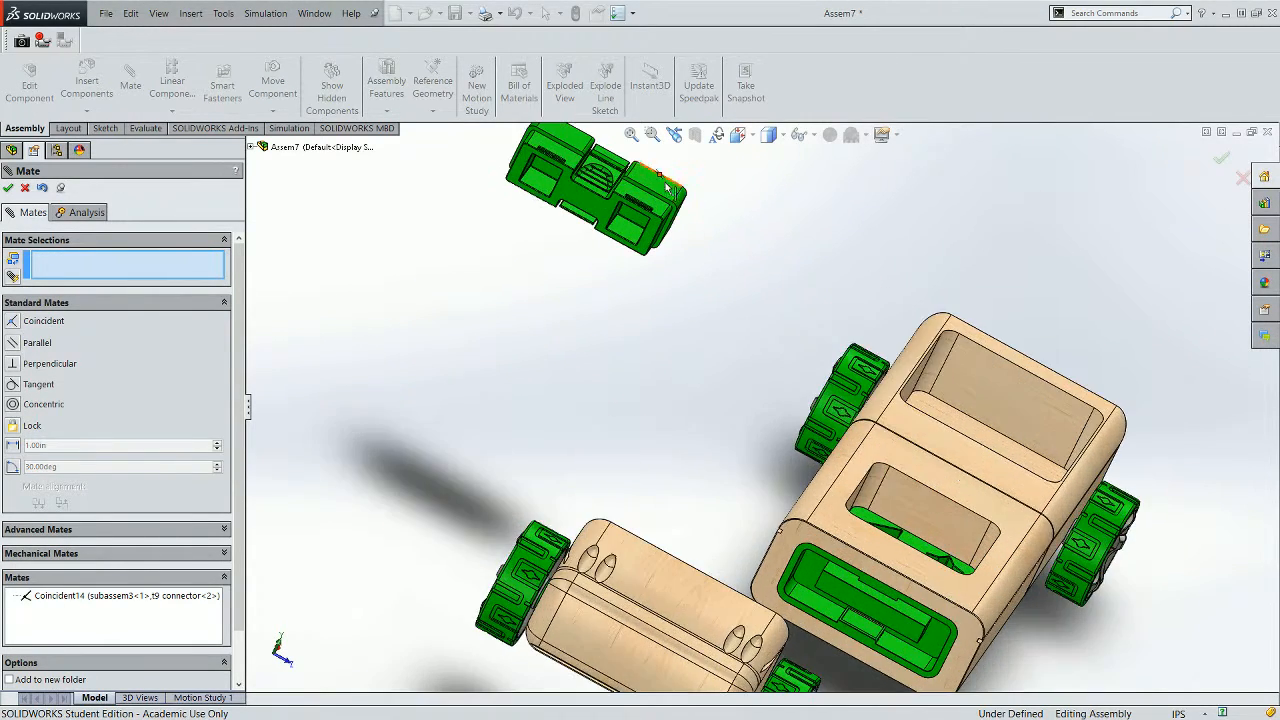
click(665, 194)
scroll(951, 547, up, 3)
middle_drag(951, 547, 945, 368)
scroll(903, 479, down, 1)
scroll(903, 479, down, 3)
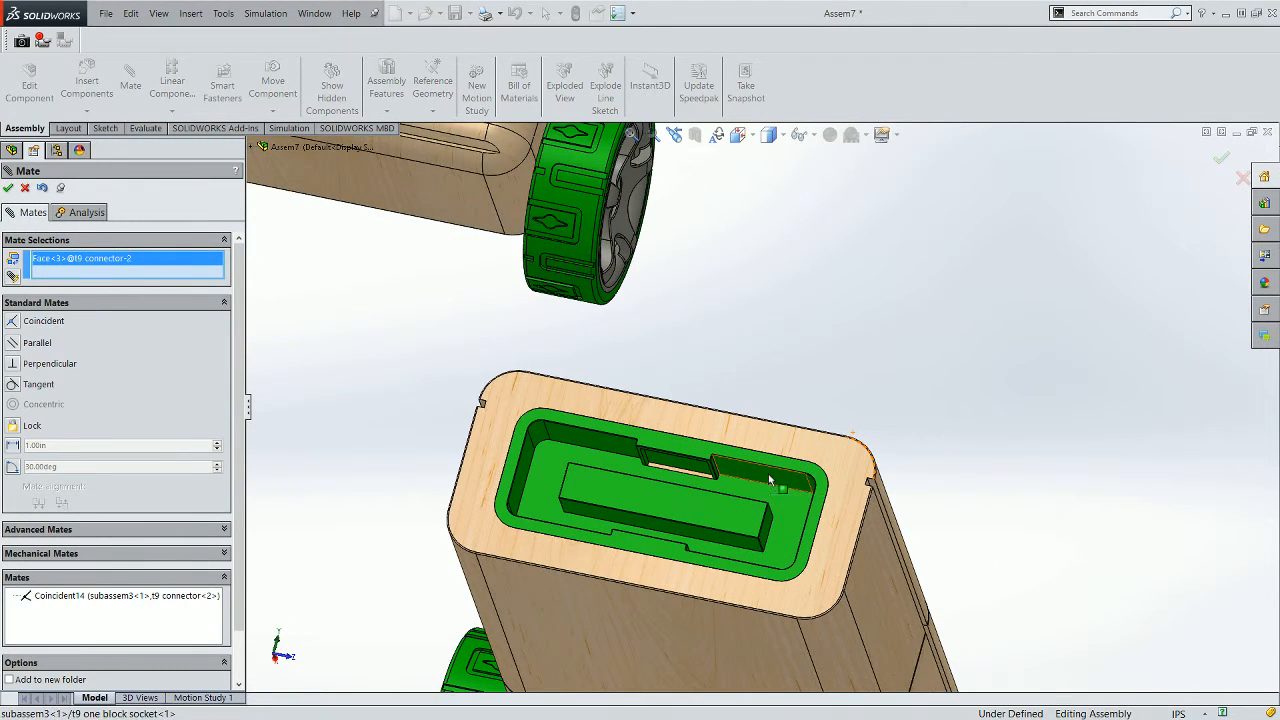
click(769, 481)
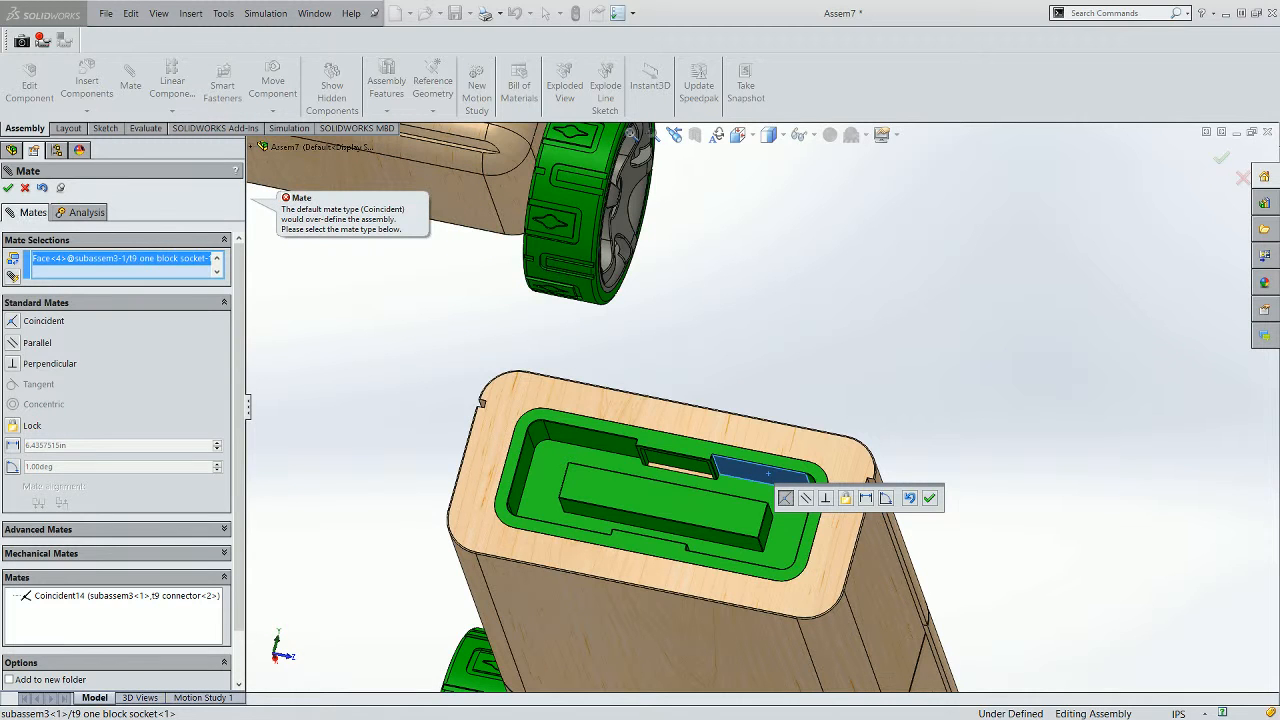
click(25, 187)
Step: Move the second t9 connector down beside the open one block socket of the passenger section
key(f)
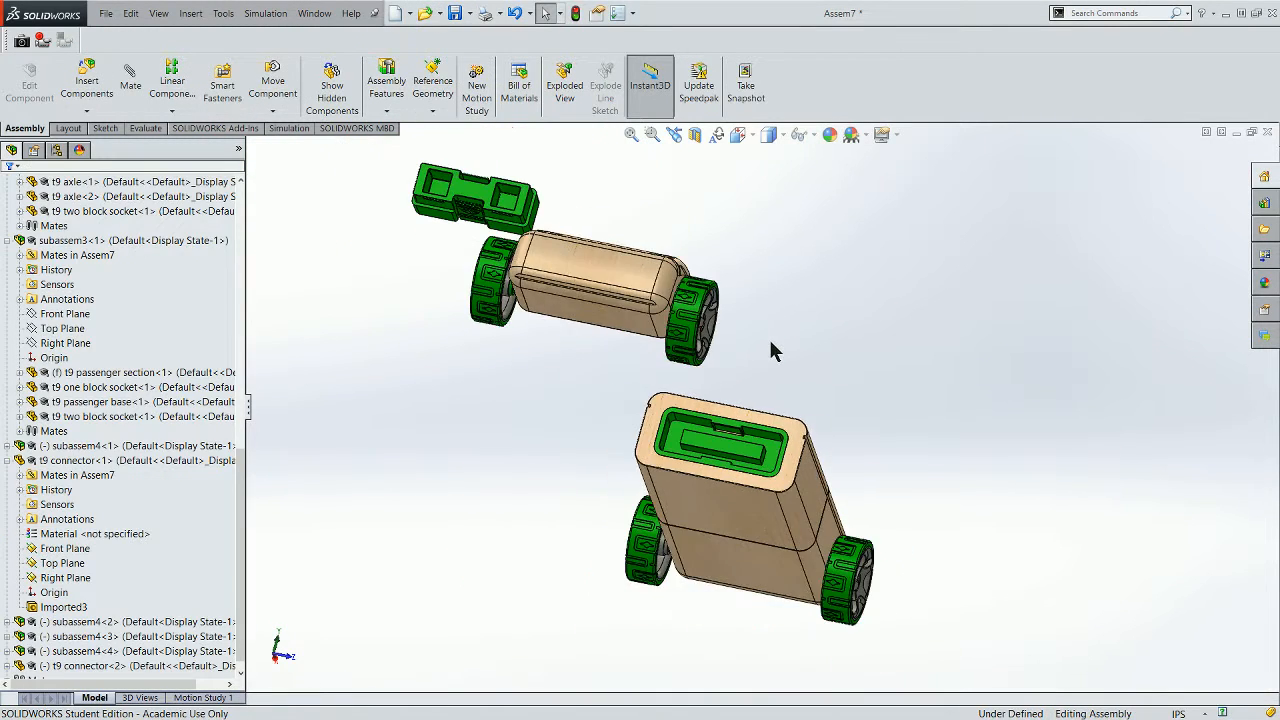
middle_drag(767, 345, 722, 318)
drag(632, 185, 671, 575)
drag(682, 525, 678, 515)
Step: Try to mate the second t9 connector's shoulder face coincident with the front rim face of the one block socket
scroll(677, 513, down, 8)
scroll(737, 423, down, 5)
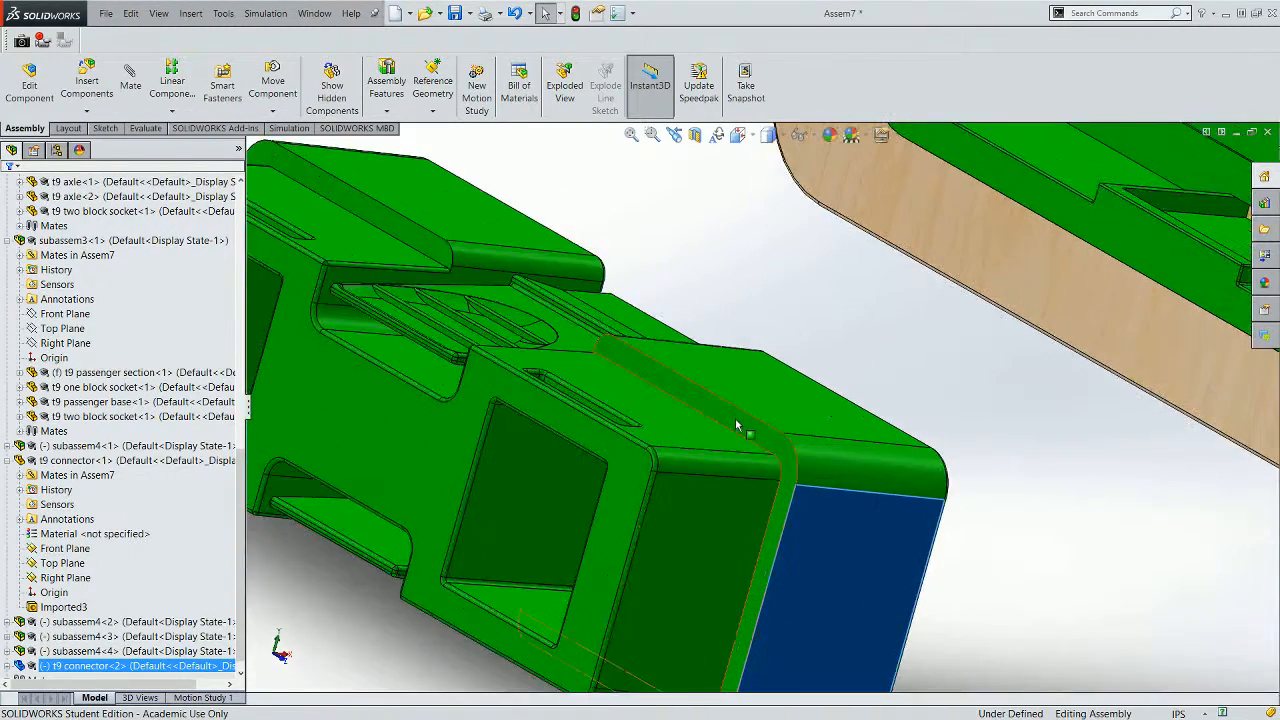
scroll(749, 429, up, 5)
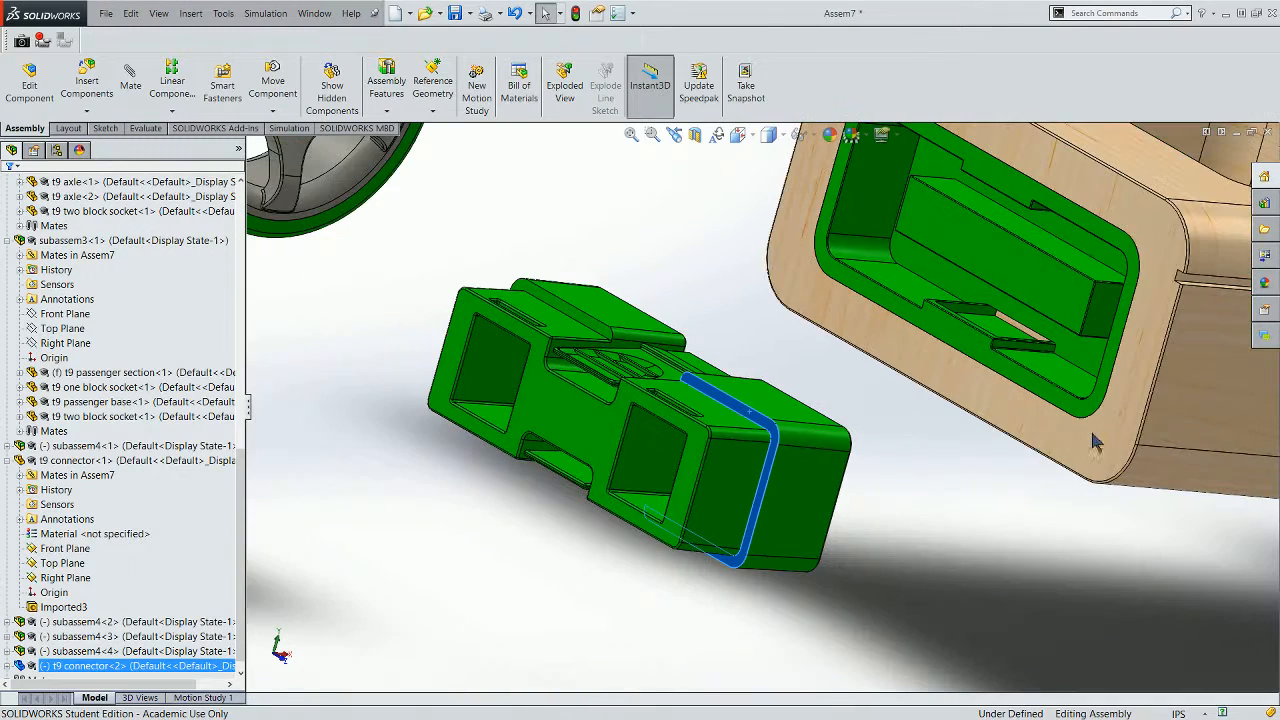
click(1092, 226)
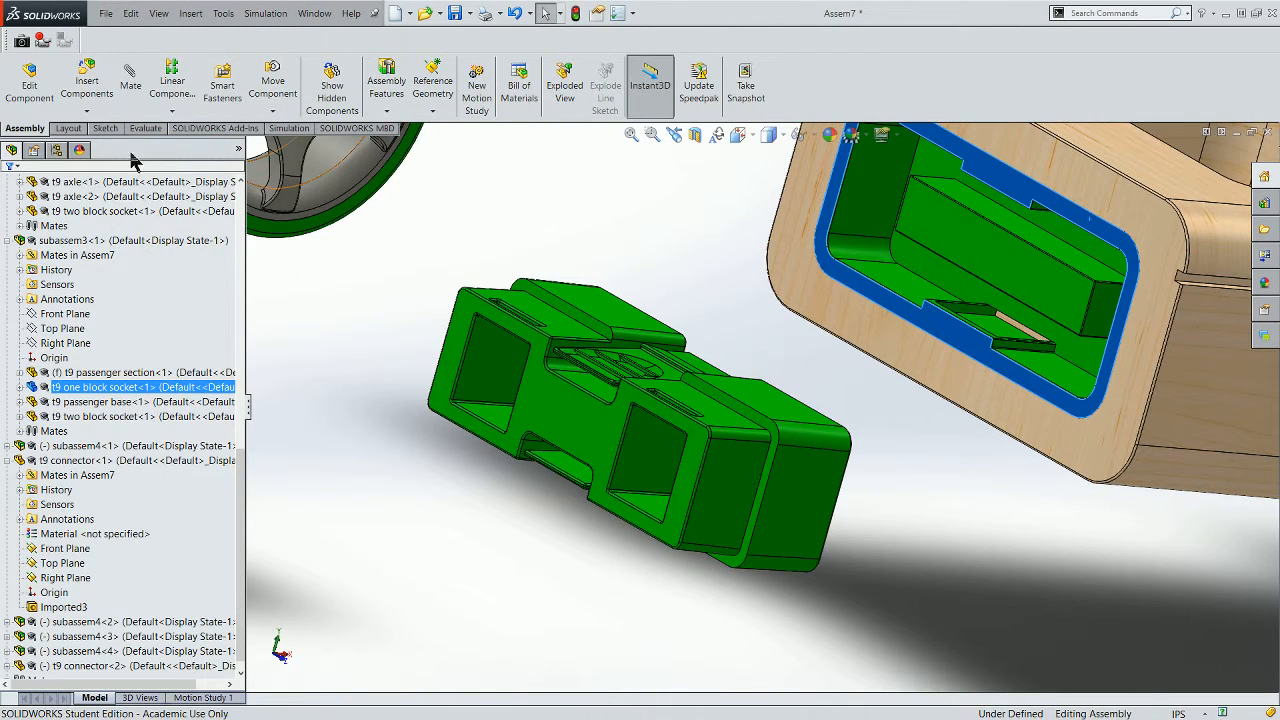
click(130, 76)
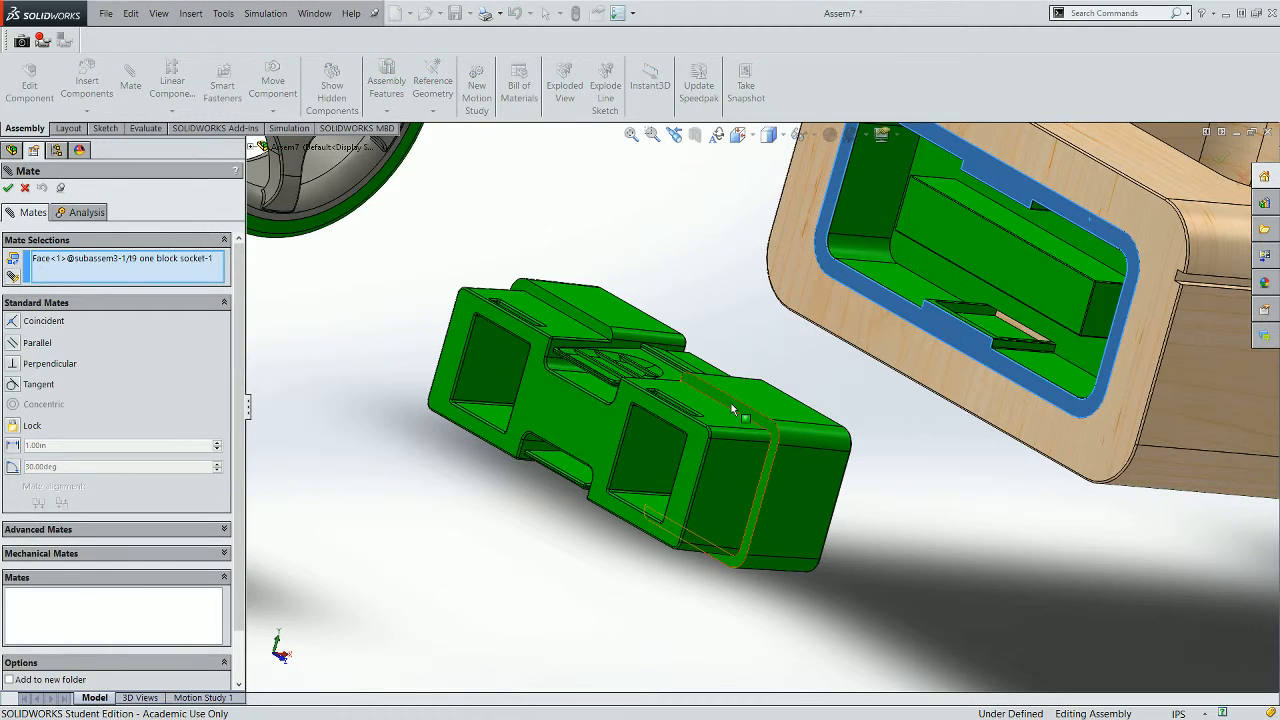
click(746, 408)
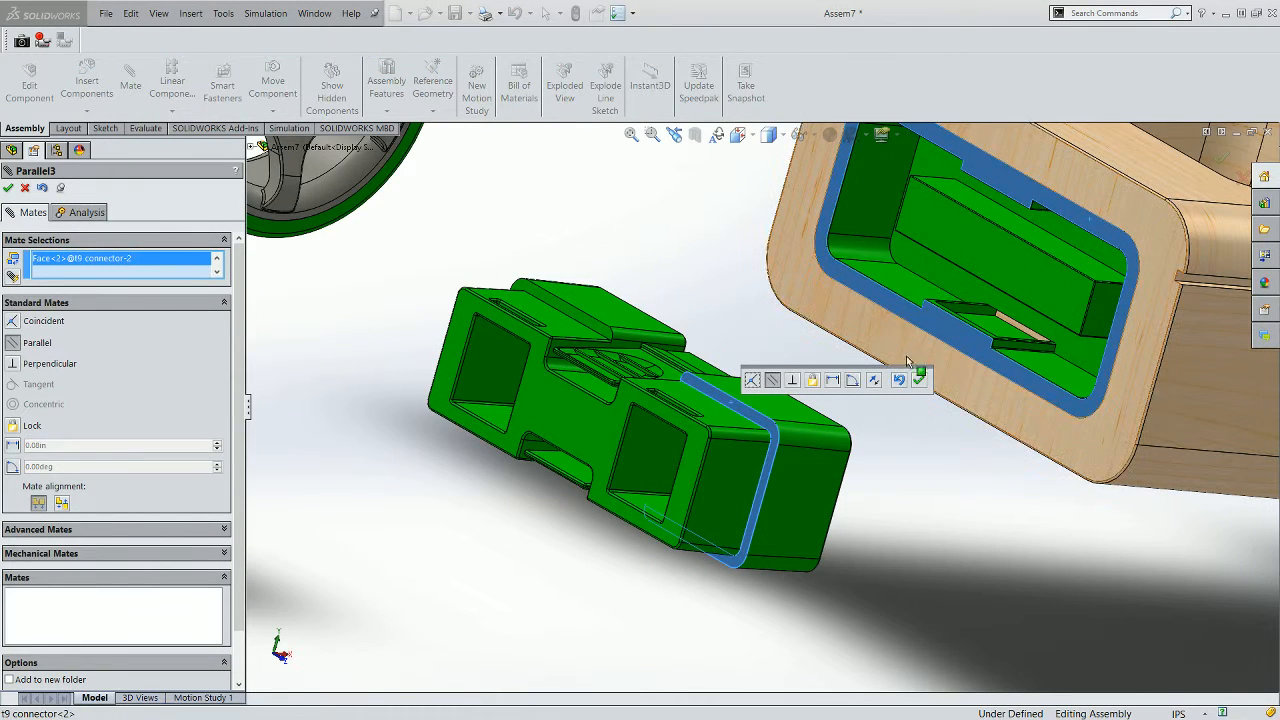
right_click(148, 262)
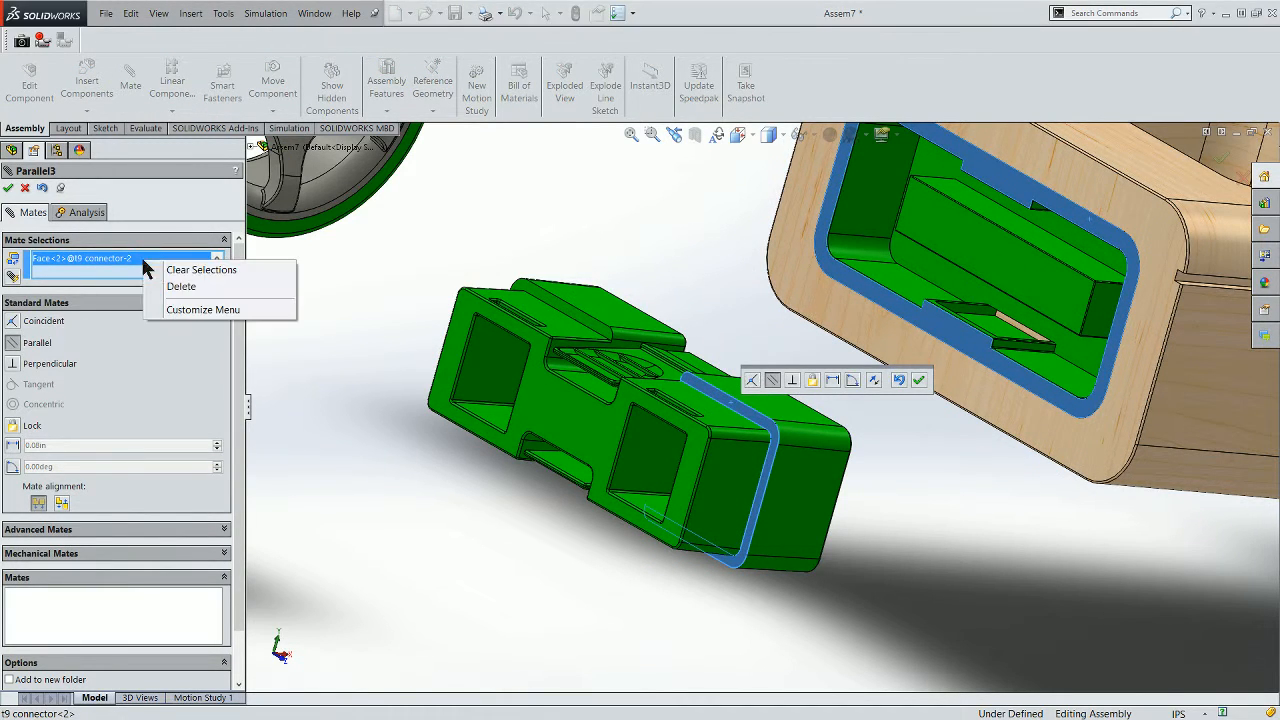
click(200, 266)
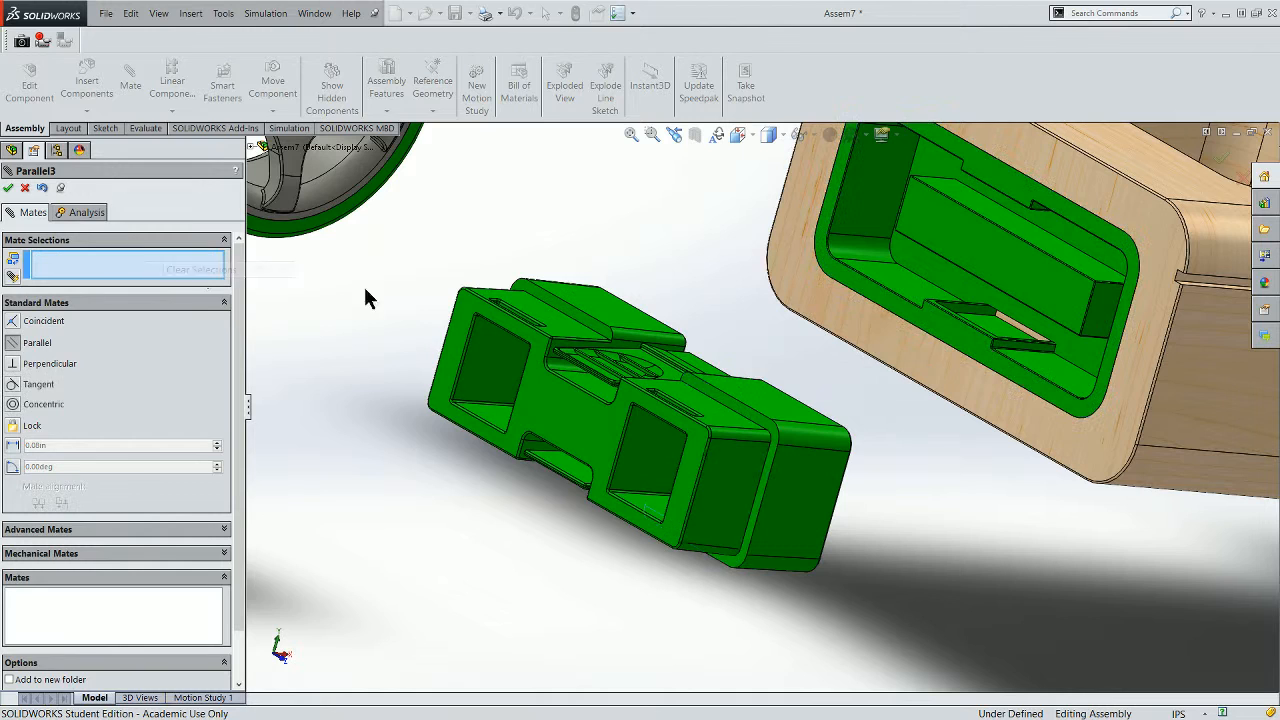
click(714, 399)
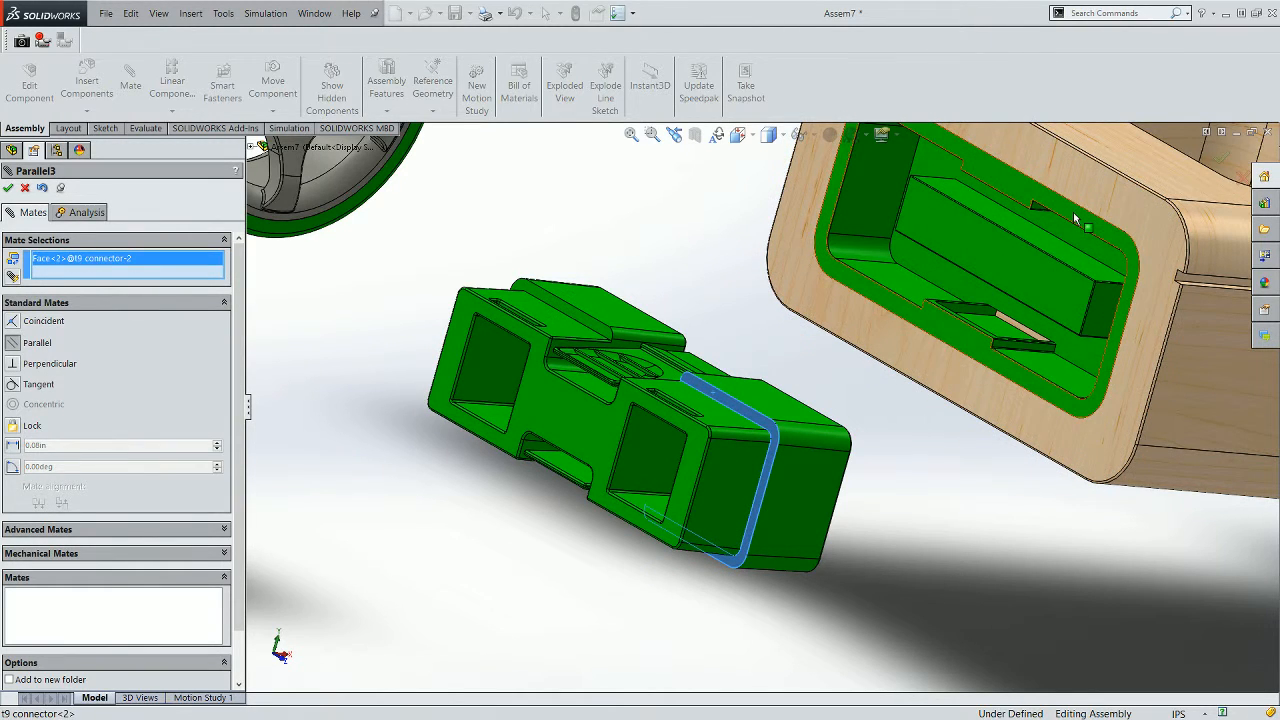
click(1051, 234)
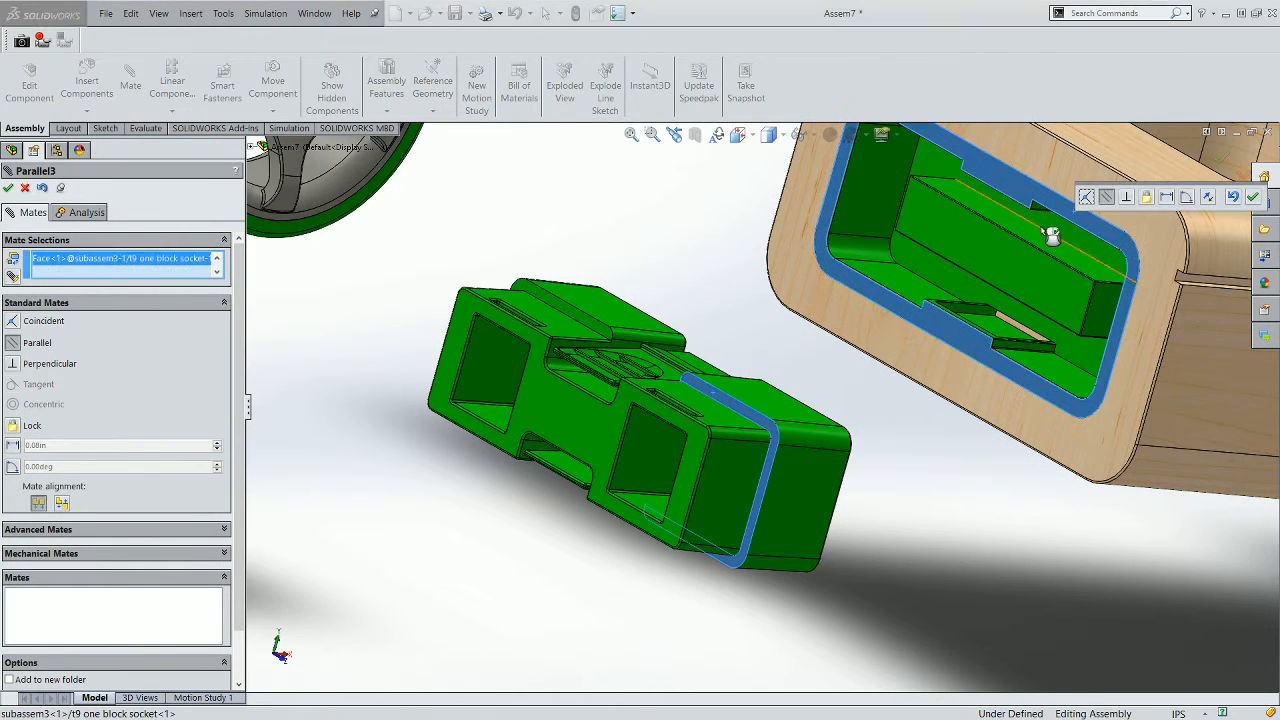
click(14, 321)
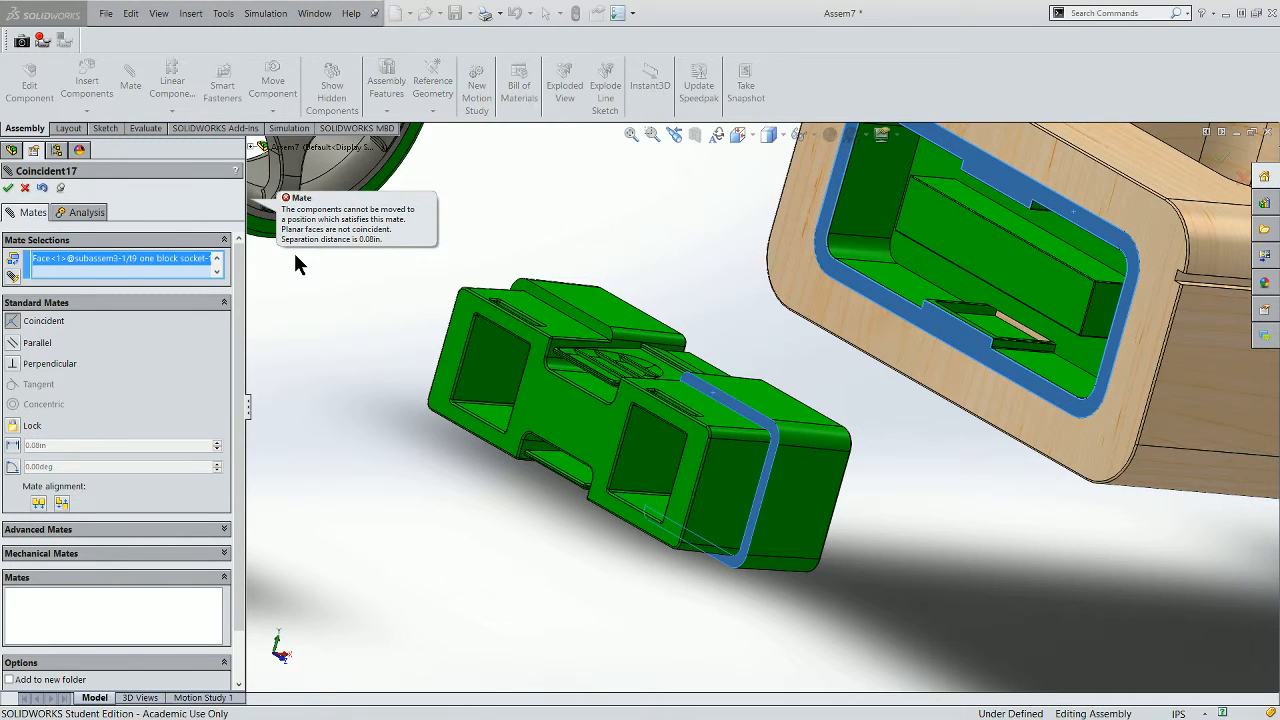
click(25, 188)
Step: Reposition the second t9 connector beside the passenger section and show the reference planes of all components
scroll(216, 323, up, 1)
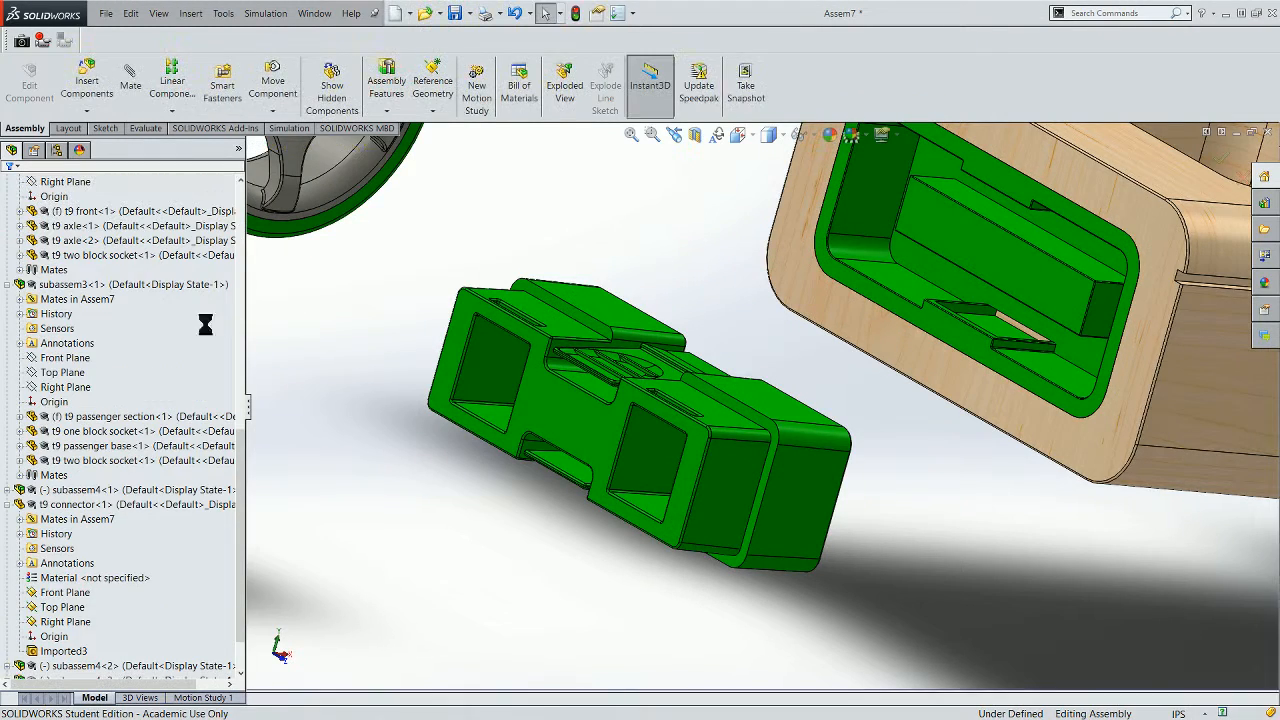
scroll(588, 378, up, 2)
drag(596, 388, 603, 272)
click(158, 13)
click(158, 13)
click(130, 13)
click(158, 13)
click(165, 111)
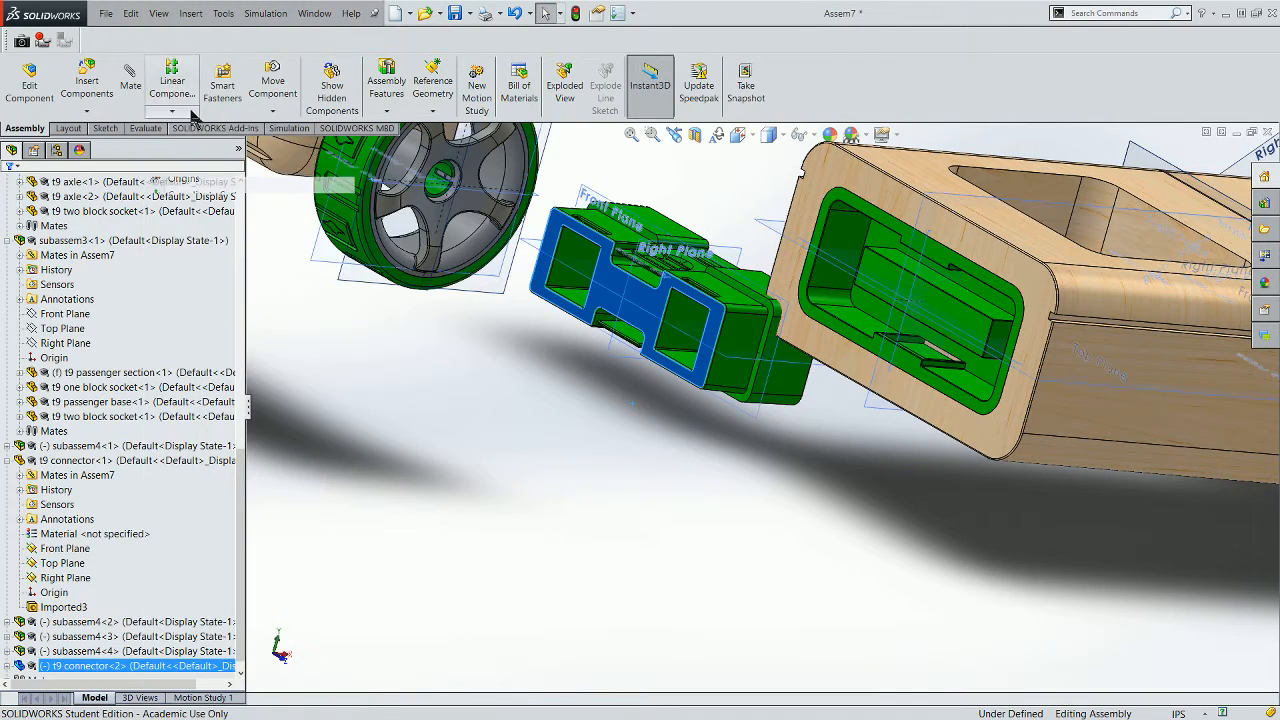
Step: Mate the second t9 connector's lengthwise horizontal mid plane coincident with the matching mid plane of the one block socket
scroll(692, 325, down, 2)
click(768, 380)
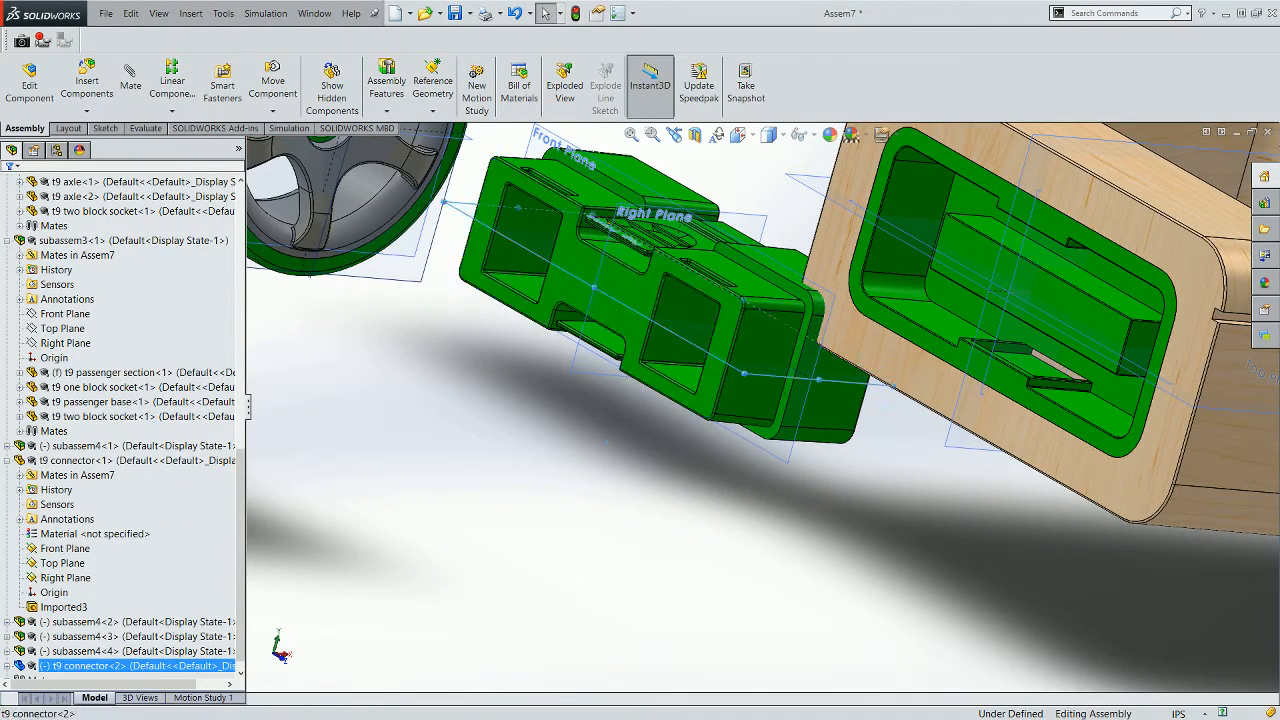
click(930, 250)
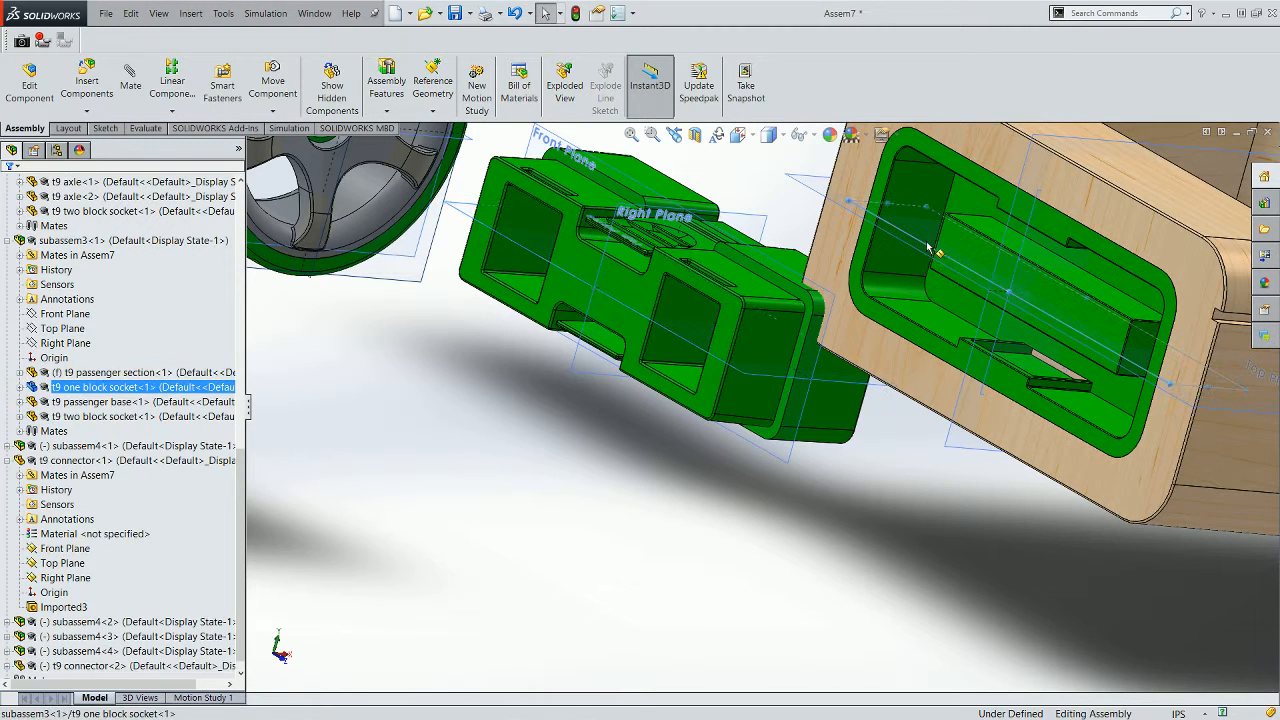
click(130, 80)
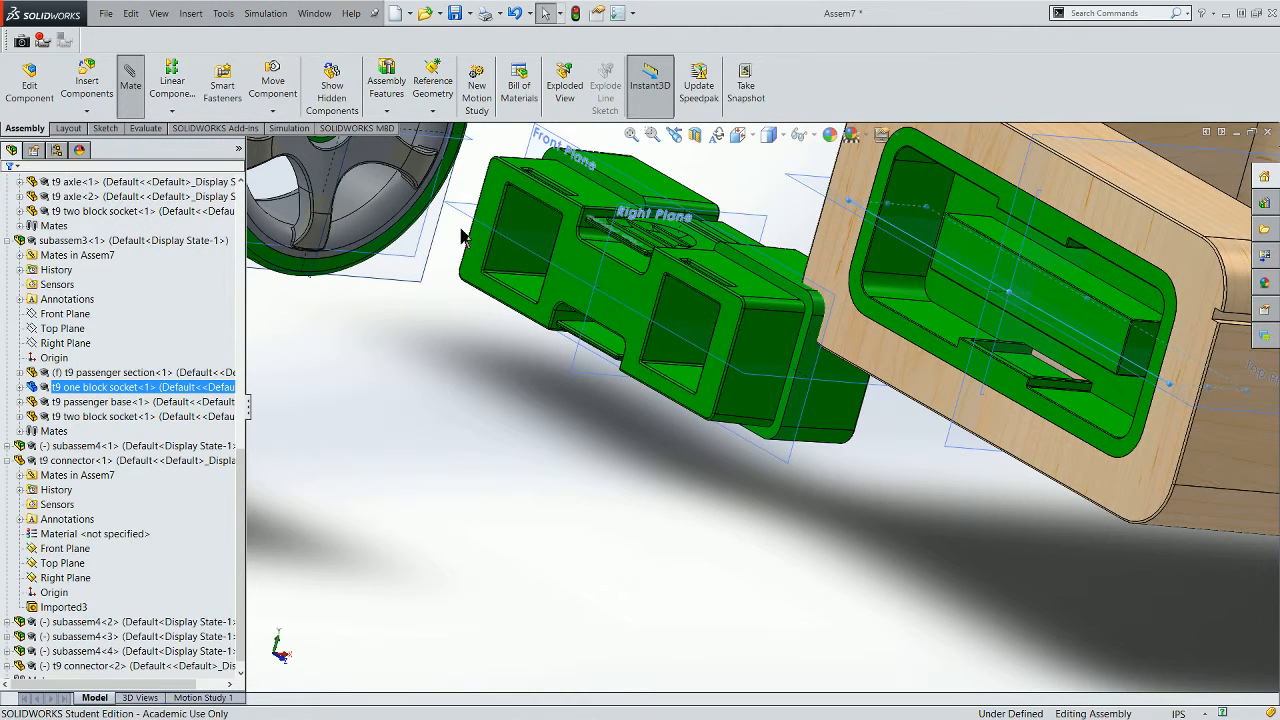
click(471, 217)
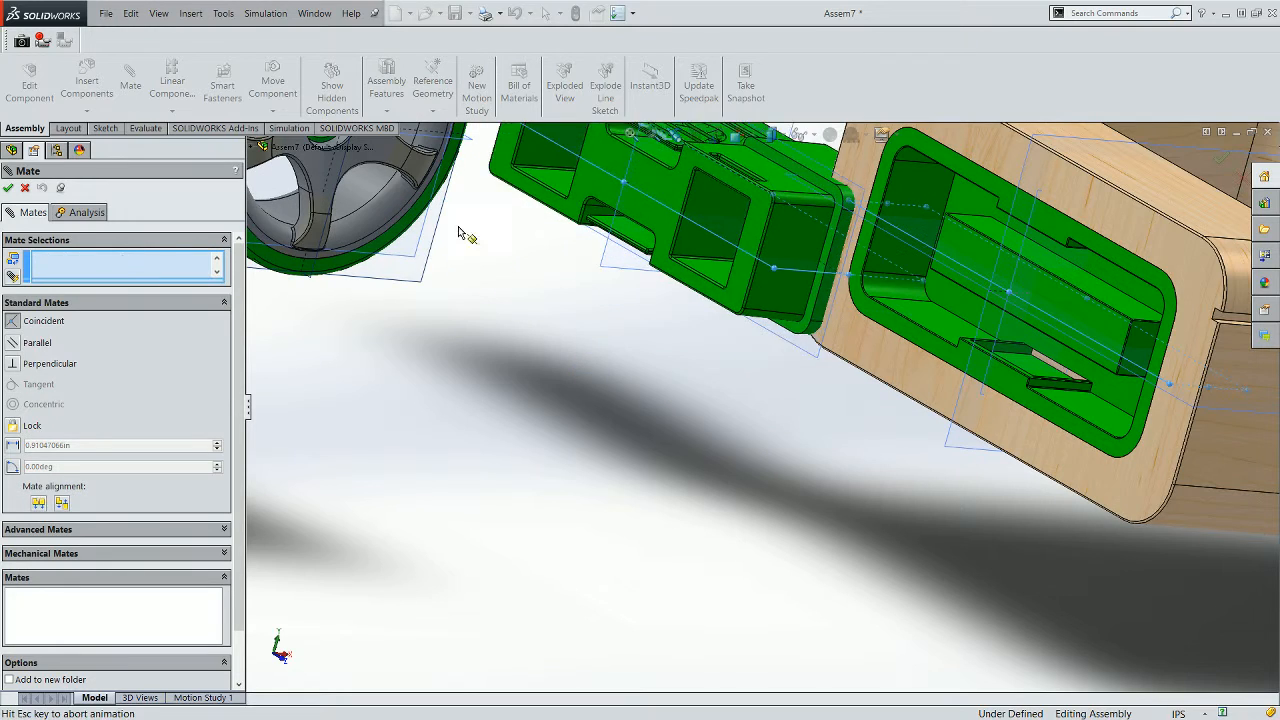
click(8, 189)
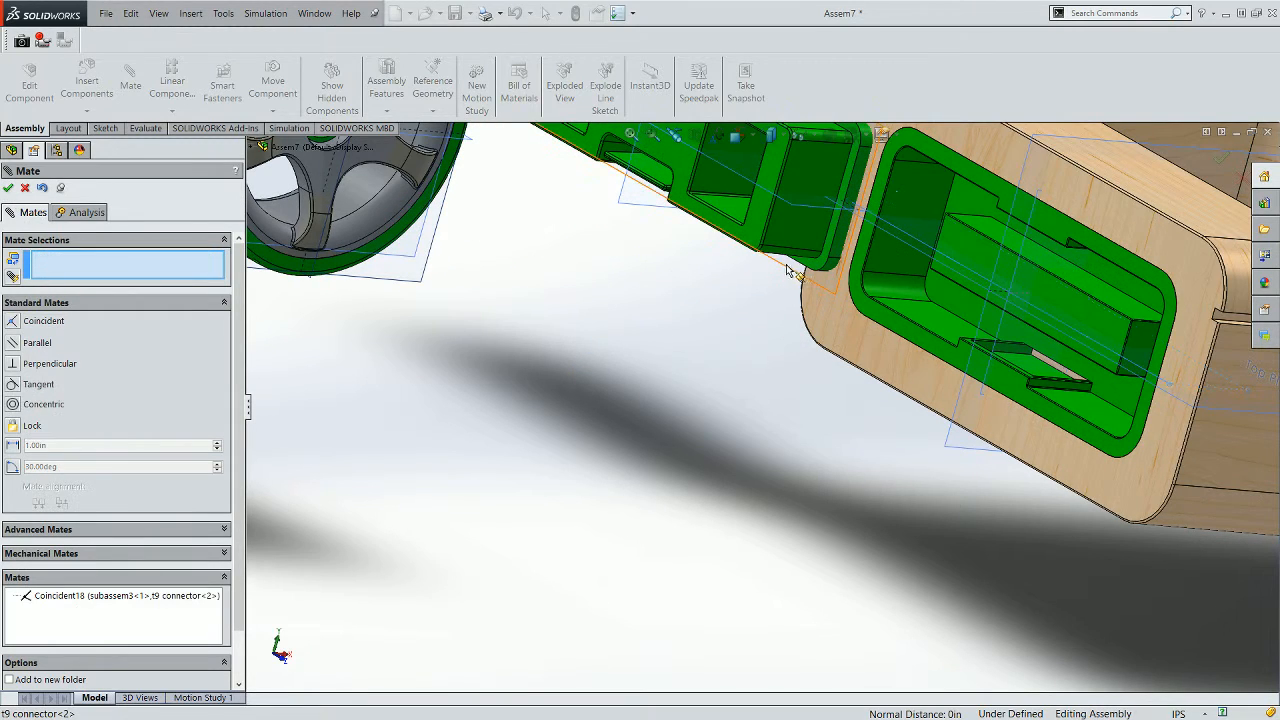
Step: Mate the Right Plane of the second t9 connector coincident with the Right Plane of the passenger section subassembly
click(672, 272)
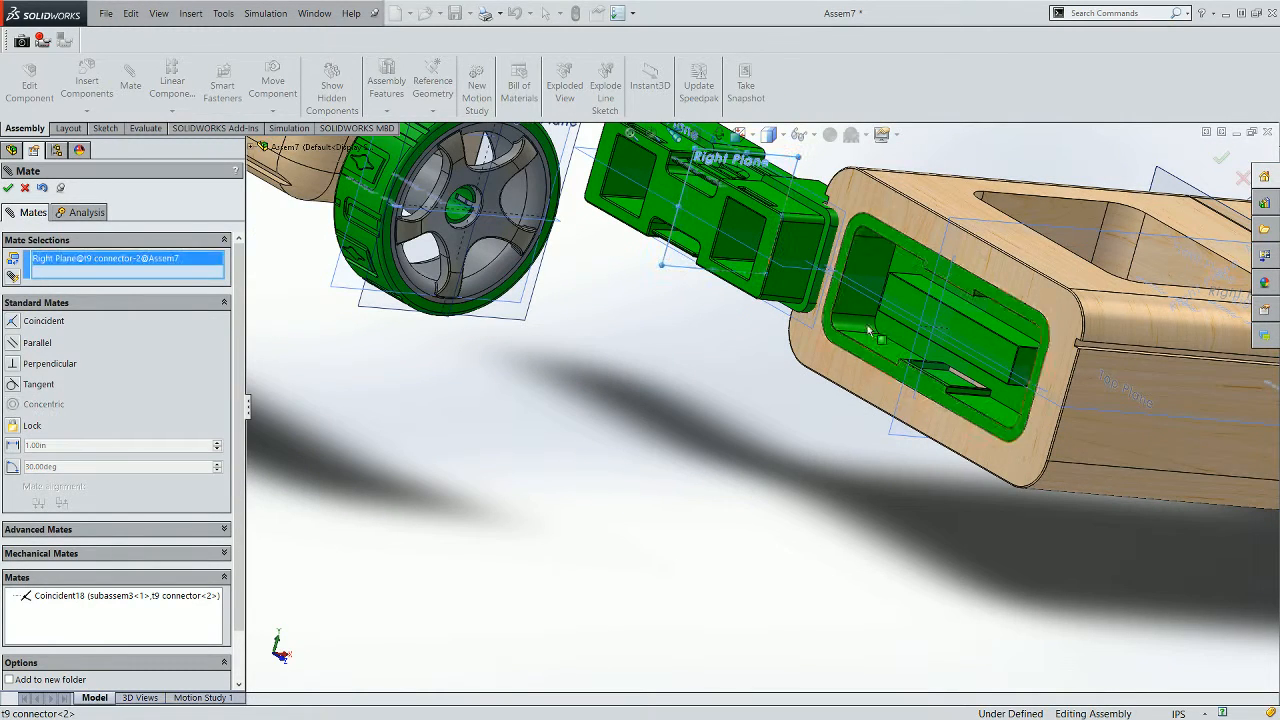
click(895, 441)
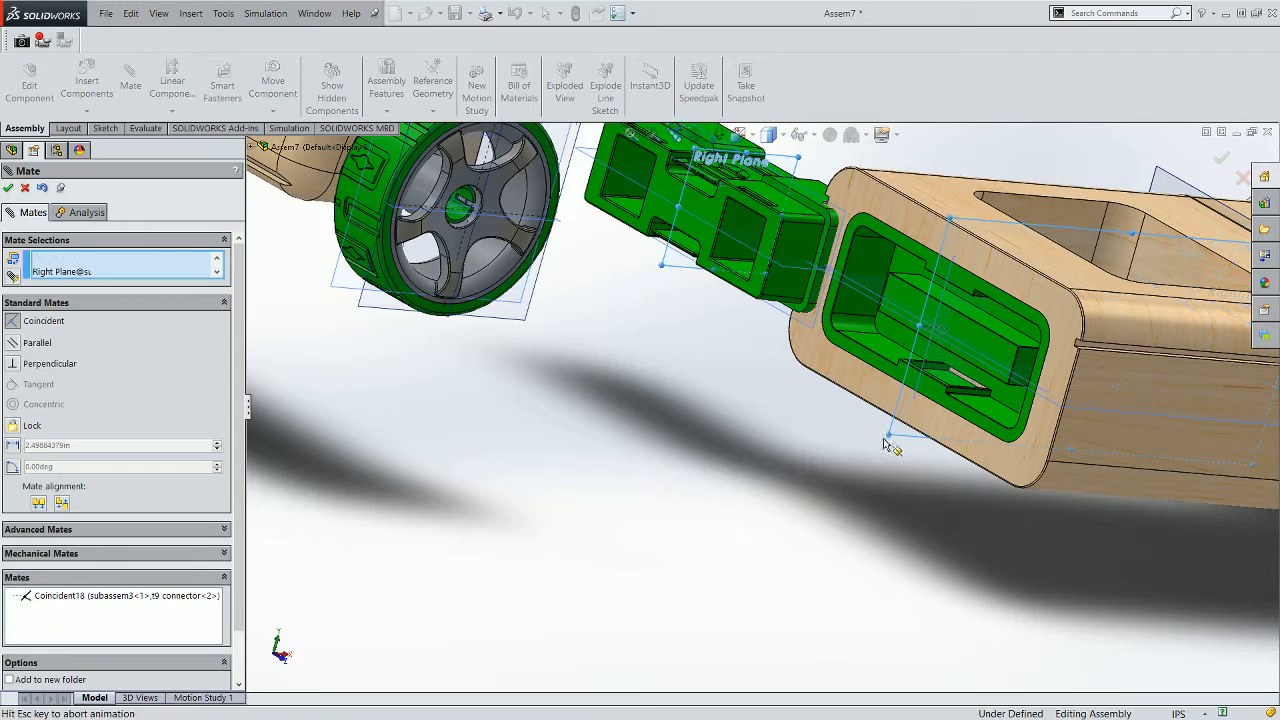
click(9, 189)
Step: Examine how the second t9 connector sits inside the one block socket, checking the gaps around its edges and corners
scroll(822, 428, down, 5)
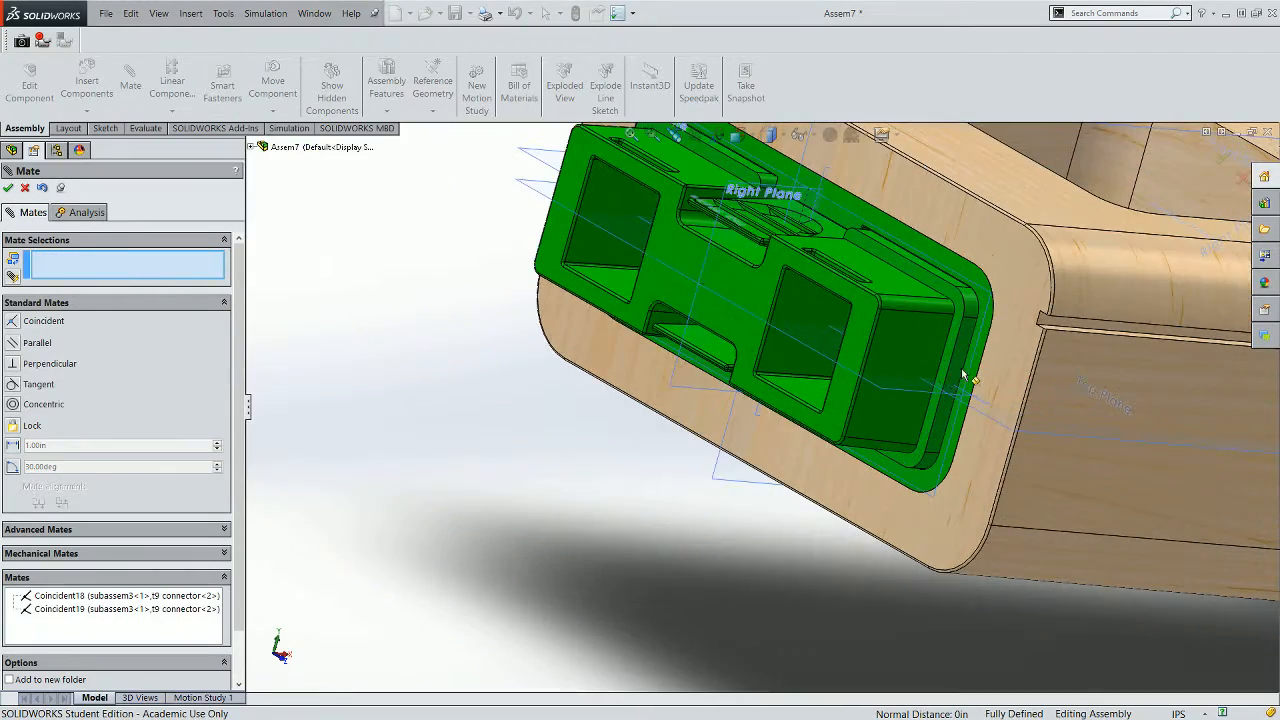
middle_drag(822, 428, 842, 386)
scroll(900, 320, down, 5)
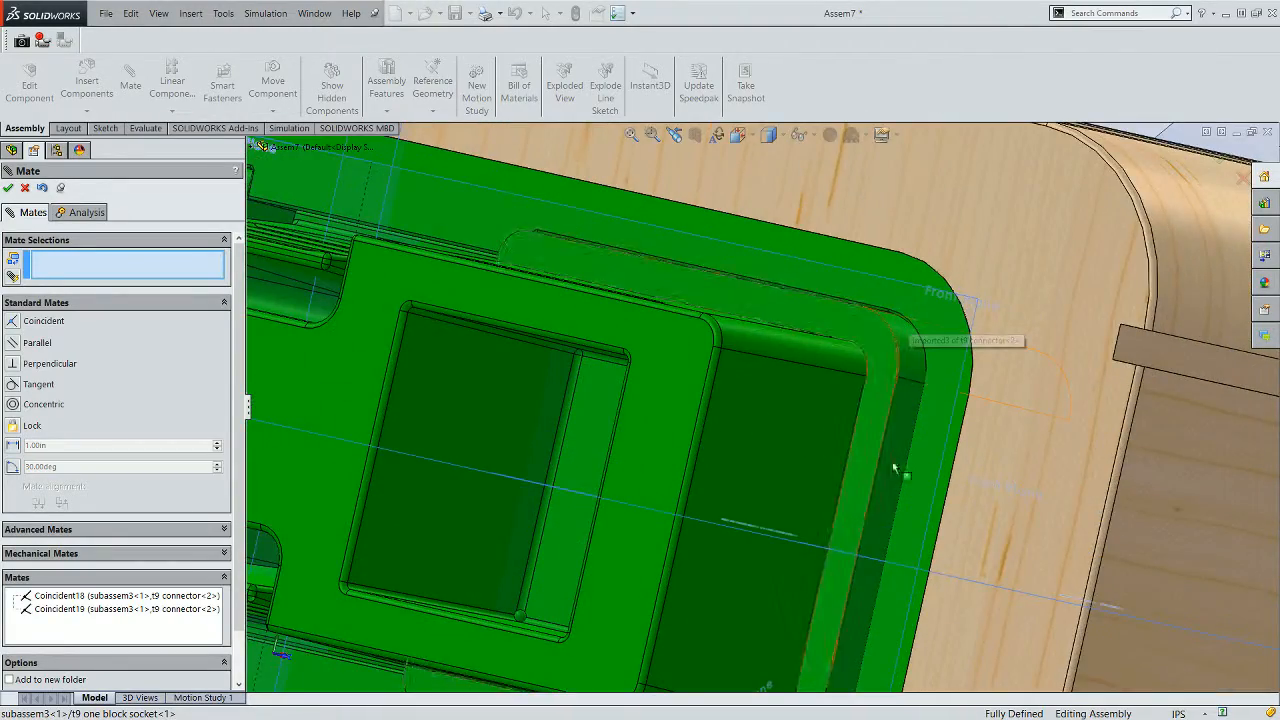
scroll(852, 548, up, 1)
middle_drag(852, 548, 766, 609)
scroll(766, 609, down, 5)
middle_drag(617, 634, 531, 649)
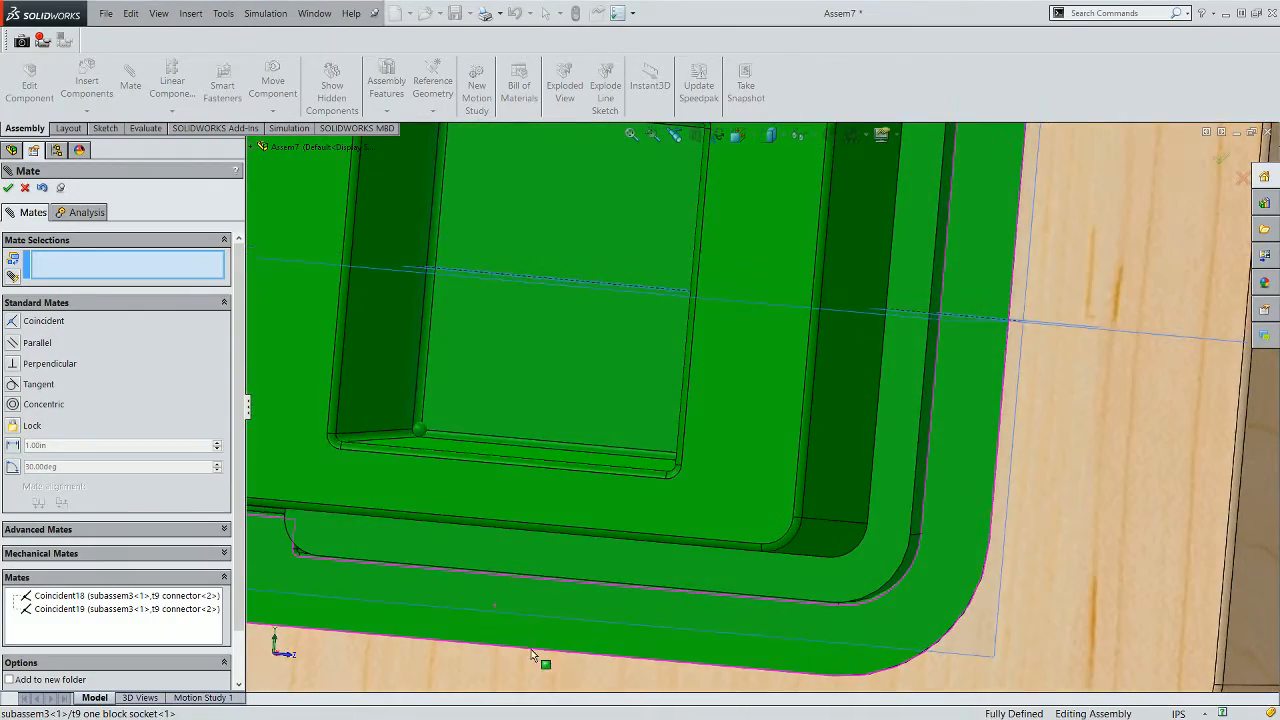
scroll(754, 537, up, 2)
scroll(788, 506, up, 4)
middle_drag(783, 468, 492, 400)
scroll(705, 468, up, 5)
scroll(440, 266, down, 3)
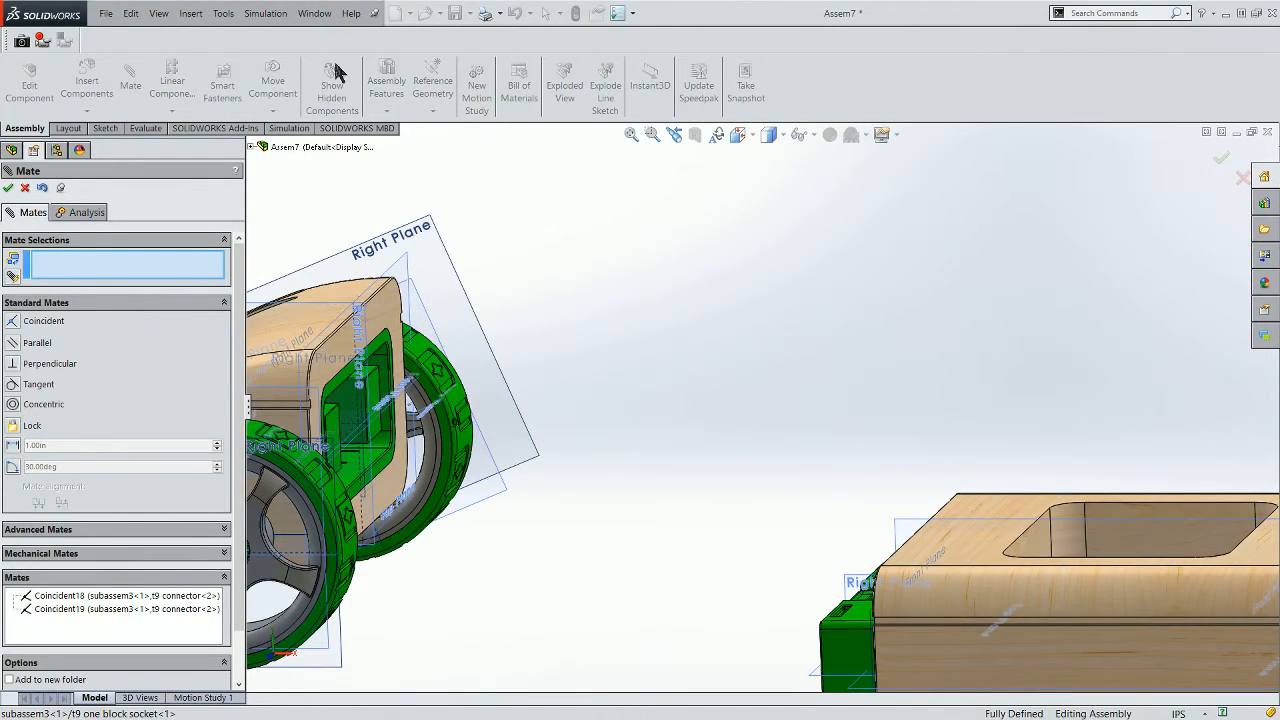
Step: Hide the reference planes and mate the front section's socket-side end face coincident with the passenger section's open end face
click(158, 18)
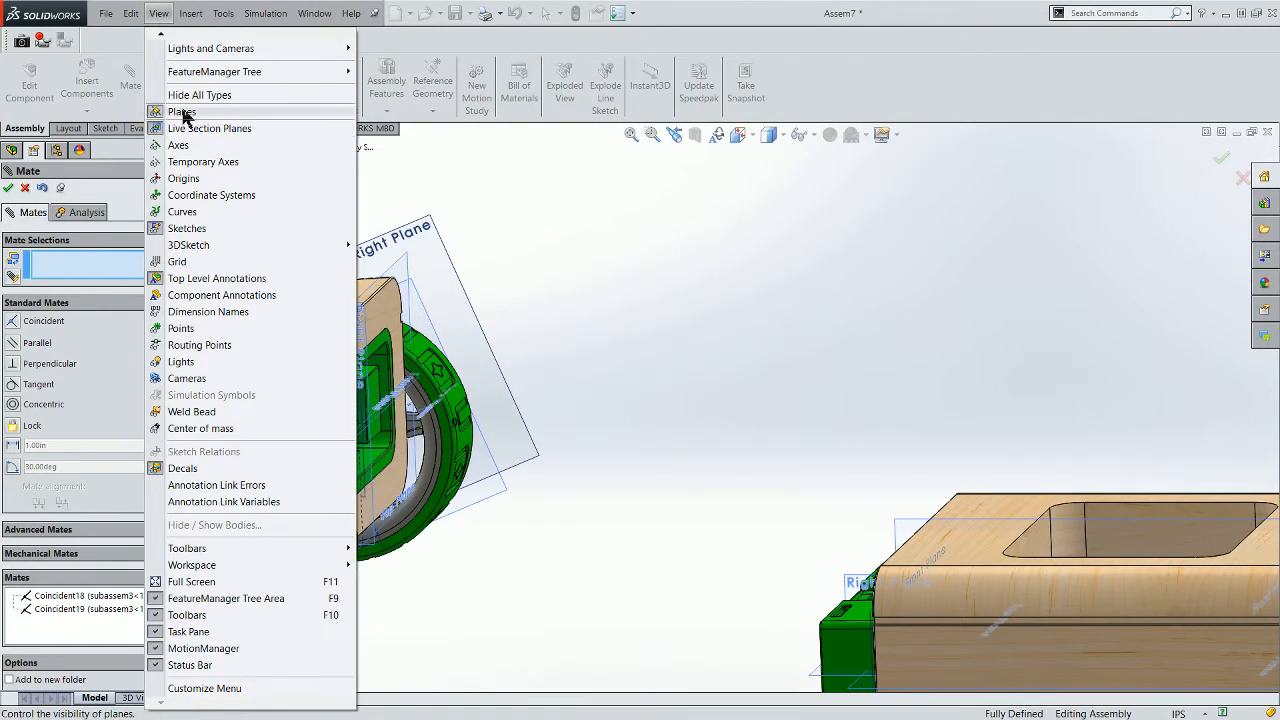
click(140, 104)
click(352, 349)
scroll(610, 475, up, 3)
middle_drag(748, 545, 957, 498)
click(959, 497)
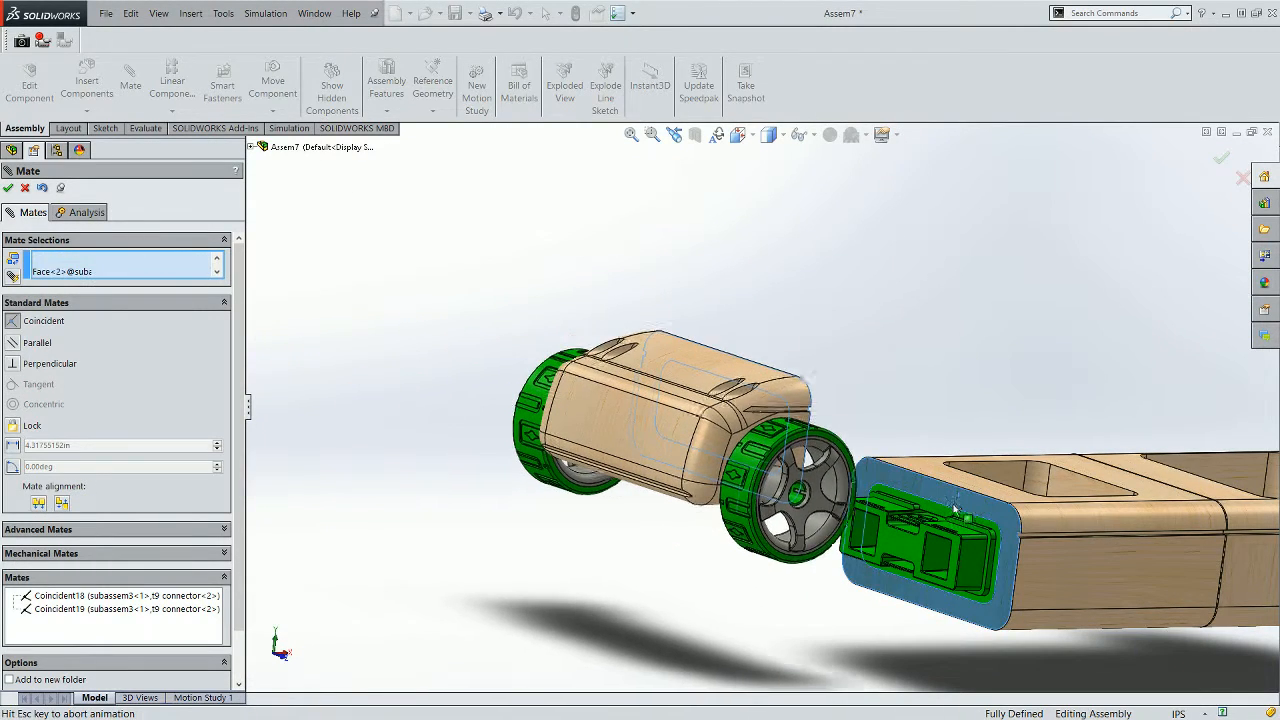
click(1095, 519)
Step: Mate the top face of the front section coincident with the passenger section's upper front edge
click(881, 372)
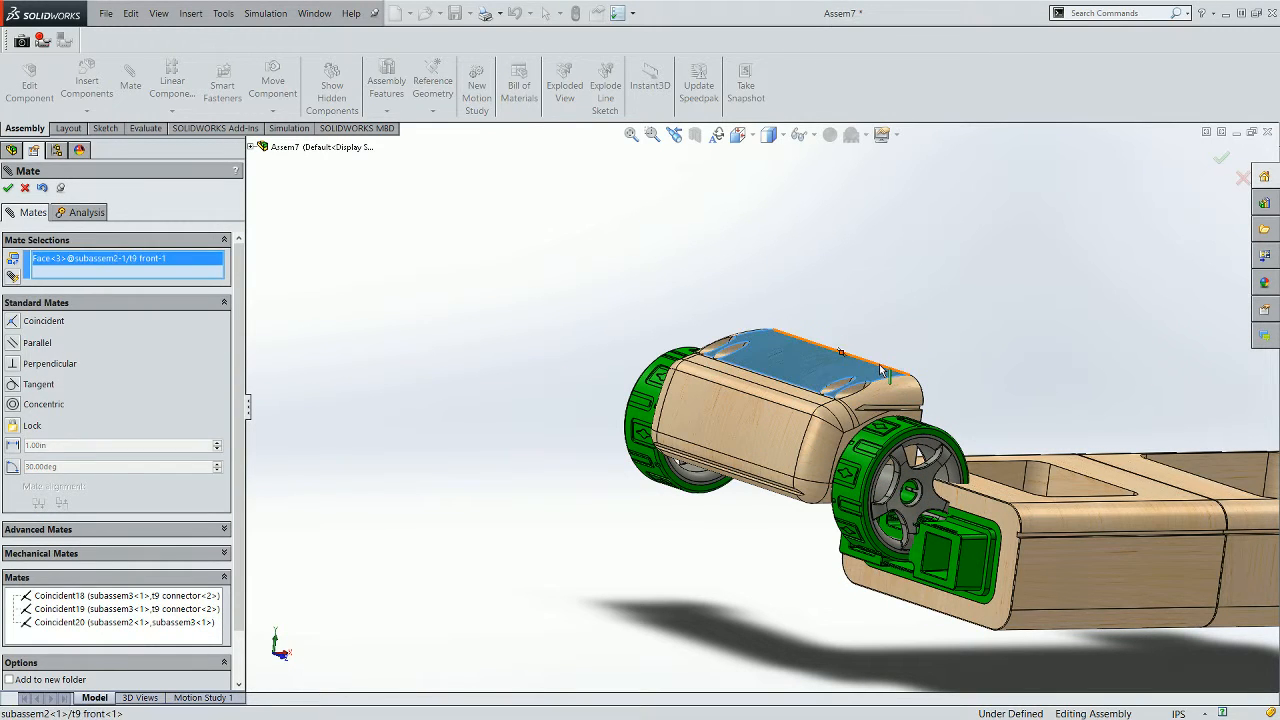
click(991, 505)
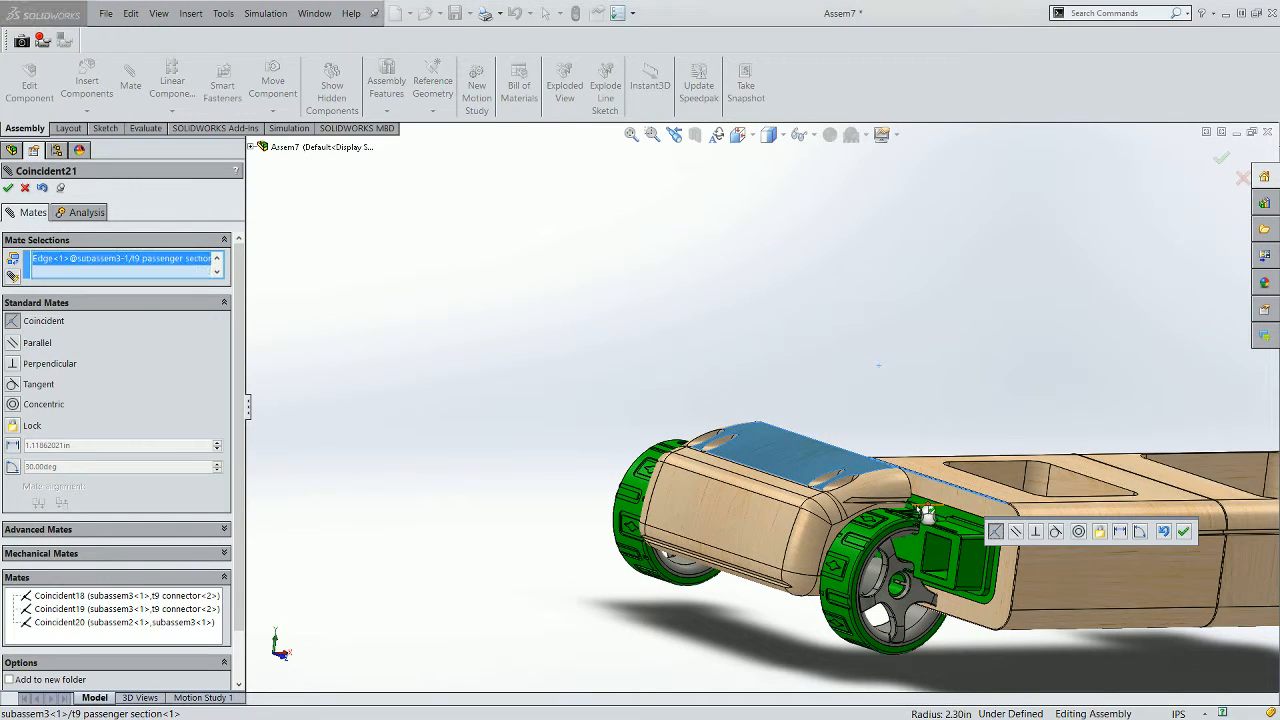
click(1186, 531)
Step: Mate the flat side face of the front section coincident with the passenger section's side face and finish mating
scroll(760, 487, down, 5)
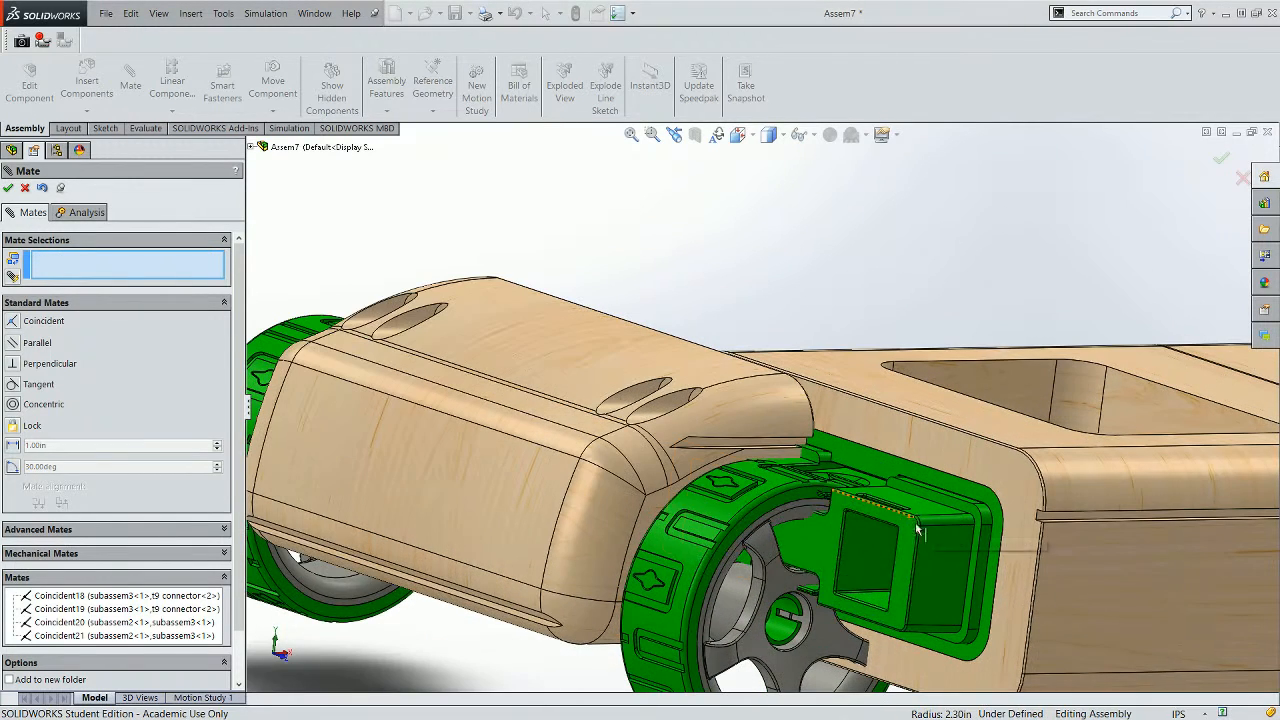
click(758, 460)
click(1076, 567)
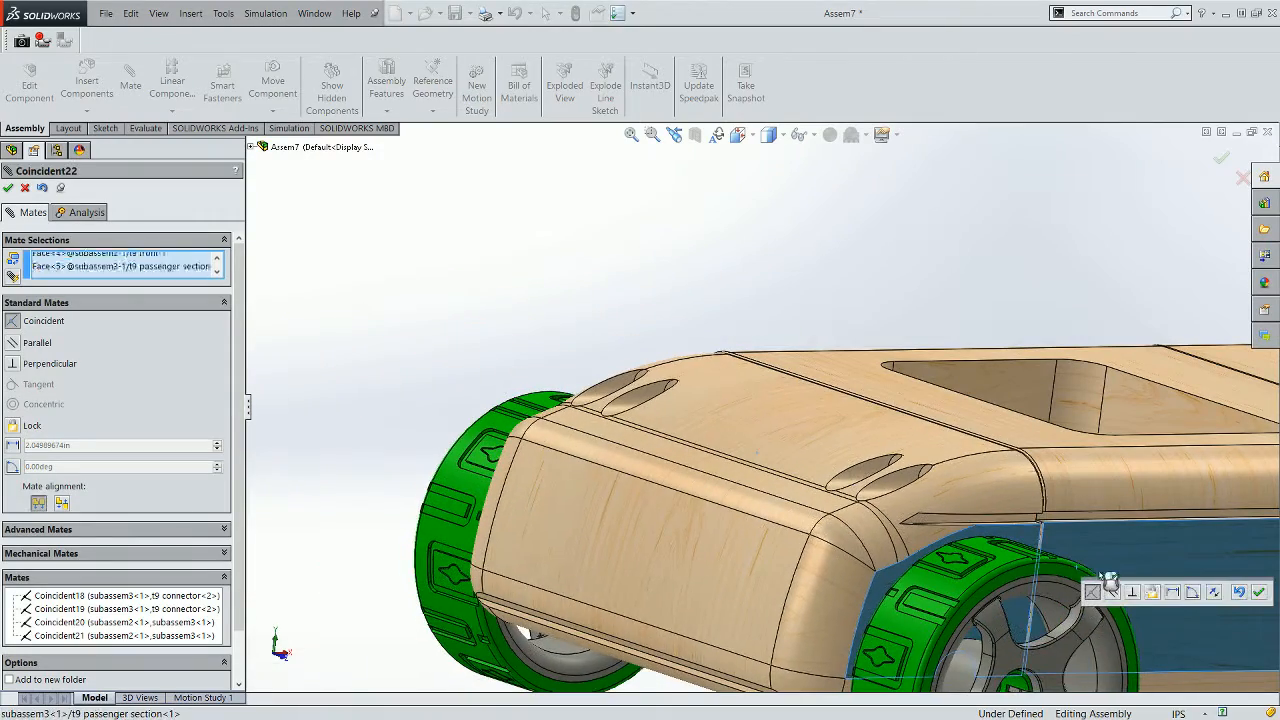
click(1259, 592)
middle_drag(766, 517, 978, 453)
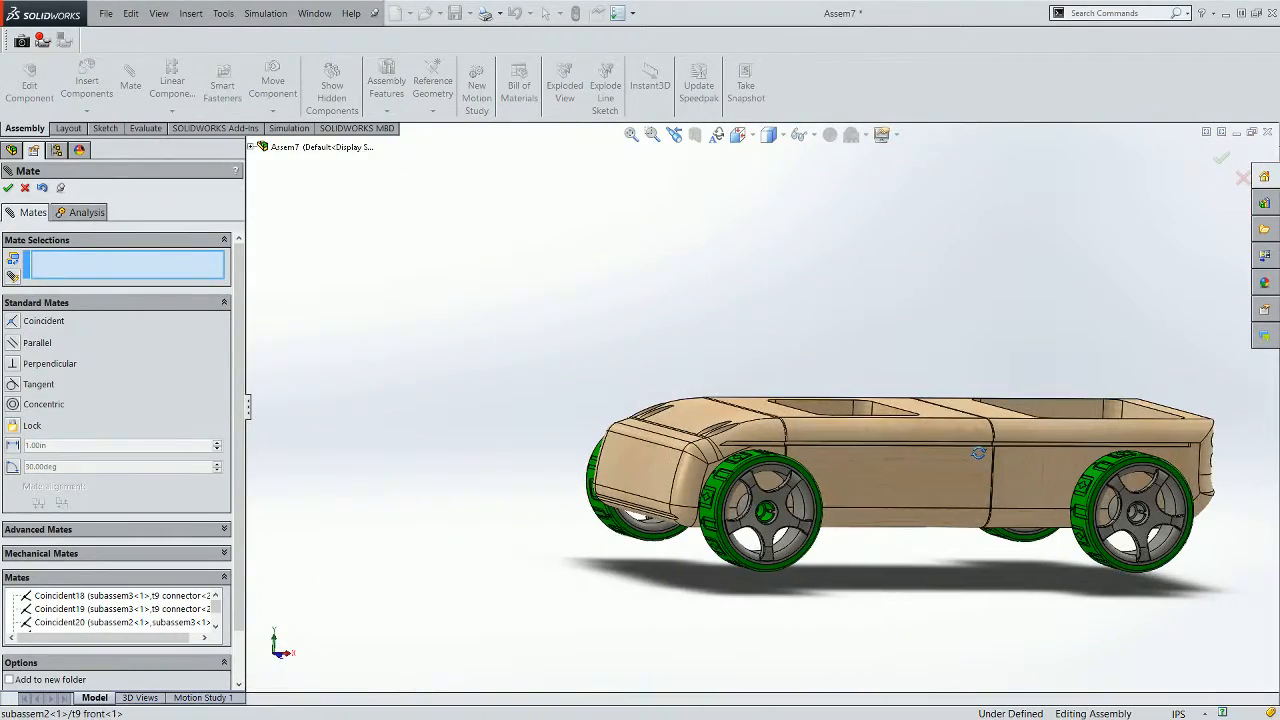
click(6, 190)
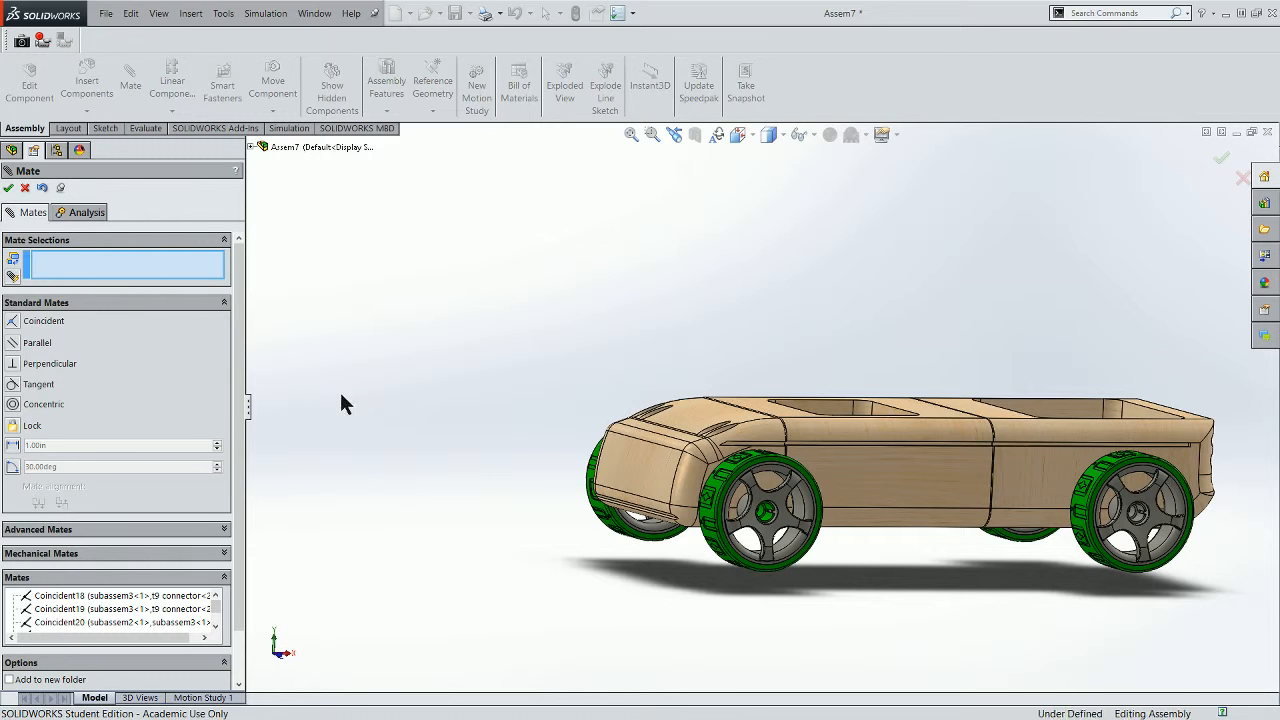
Step: Collapse the expanded connector and subassemblies in the assembly tree and widen it to fit the full component names
scroll(651, 479, up, 4)
scroll(888, 409, down, 3)
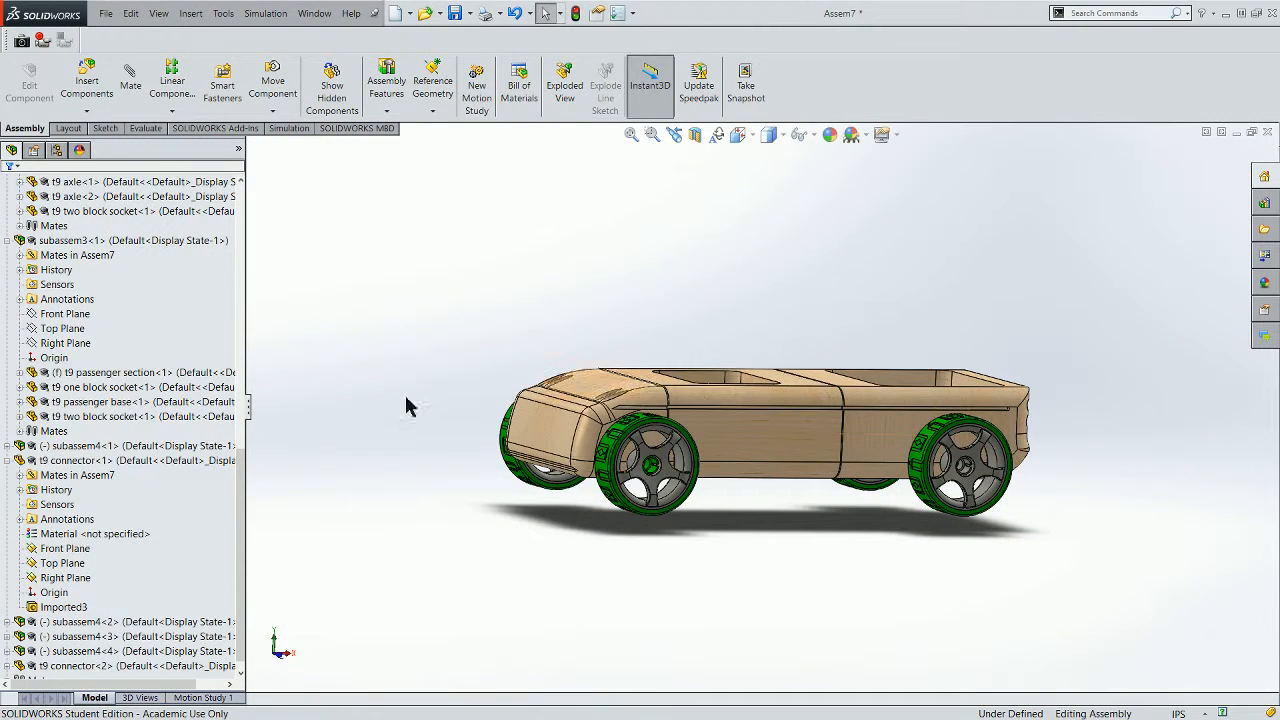
scroll(760, 440, up, 2)
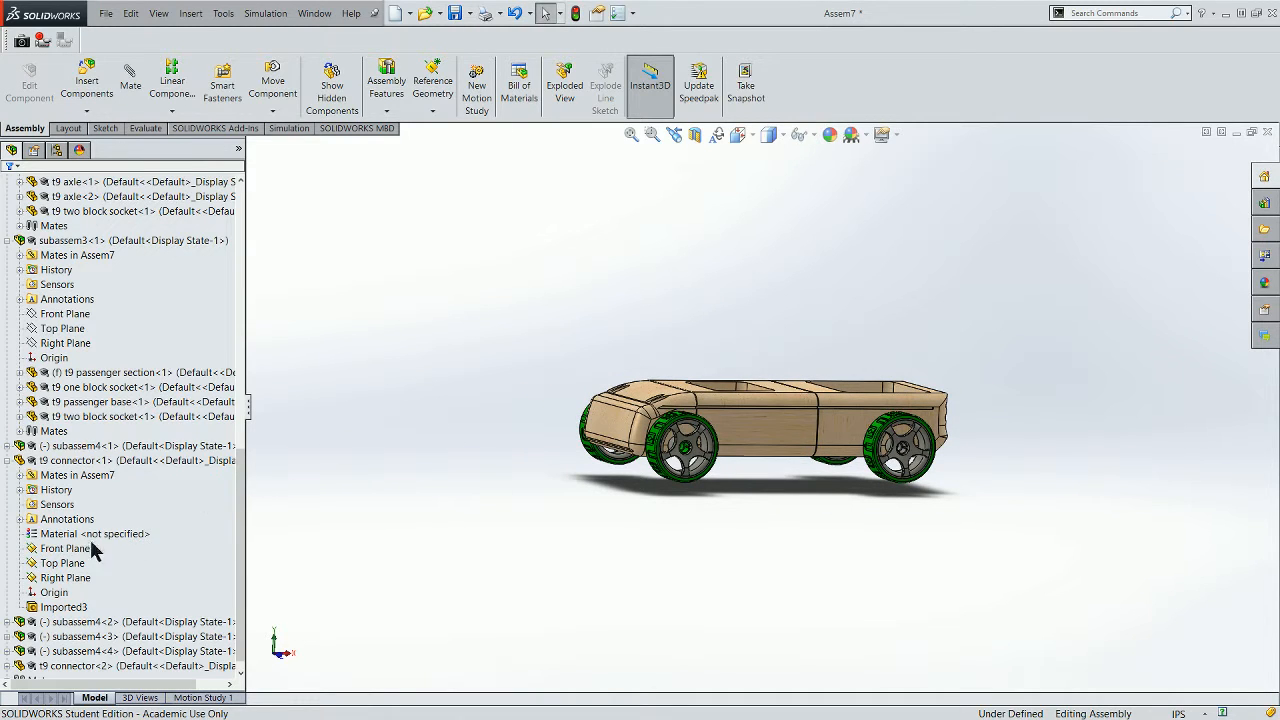
click(7, 461)
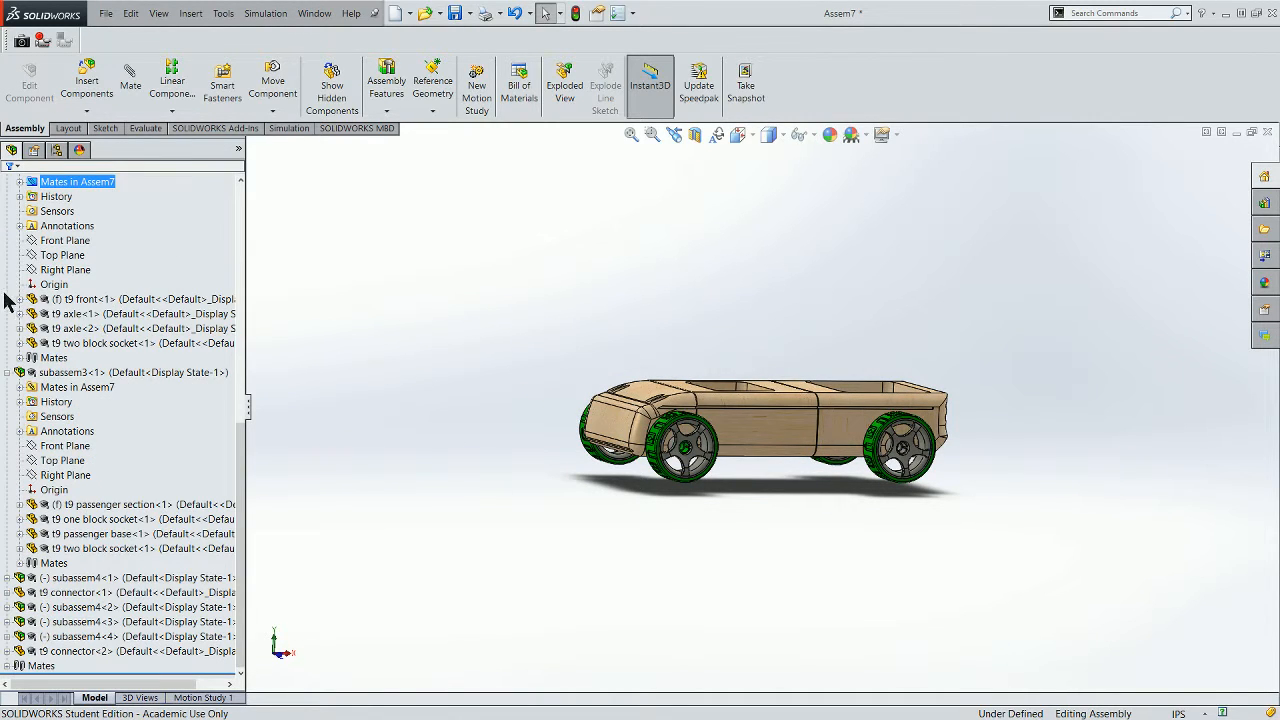
click(7, 372)
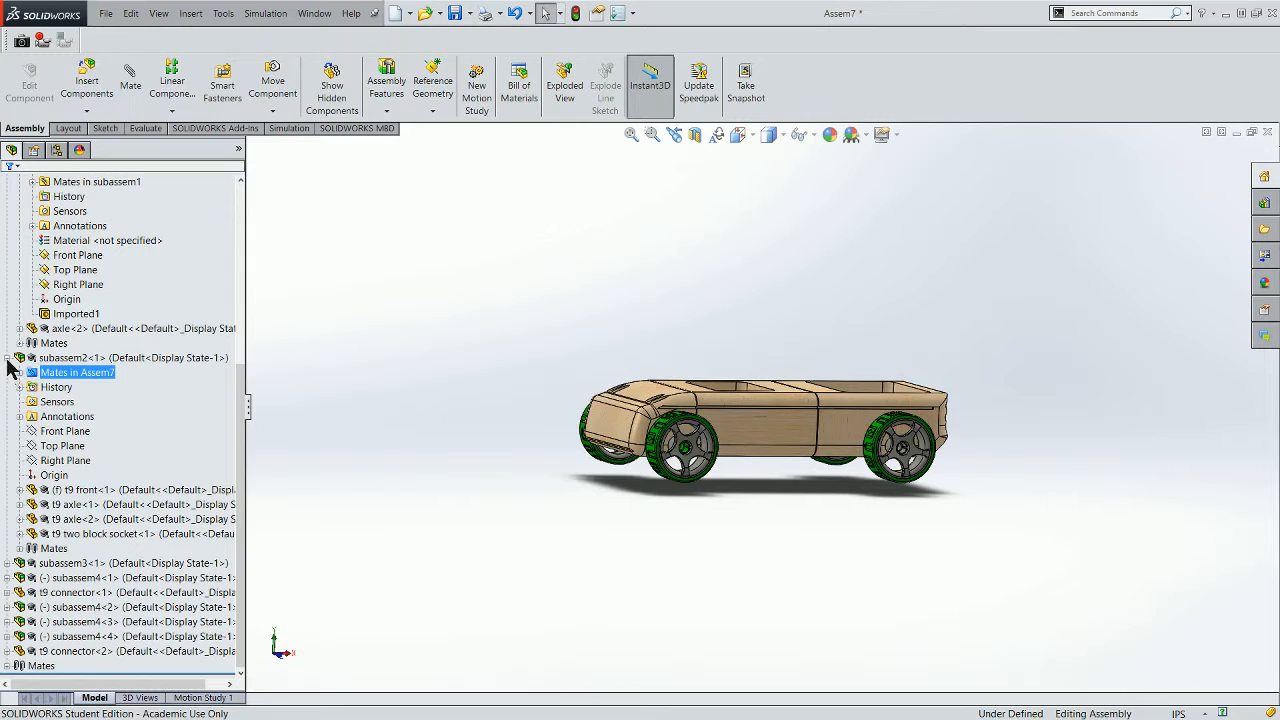
click(7, 358)
click(8, 196)
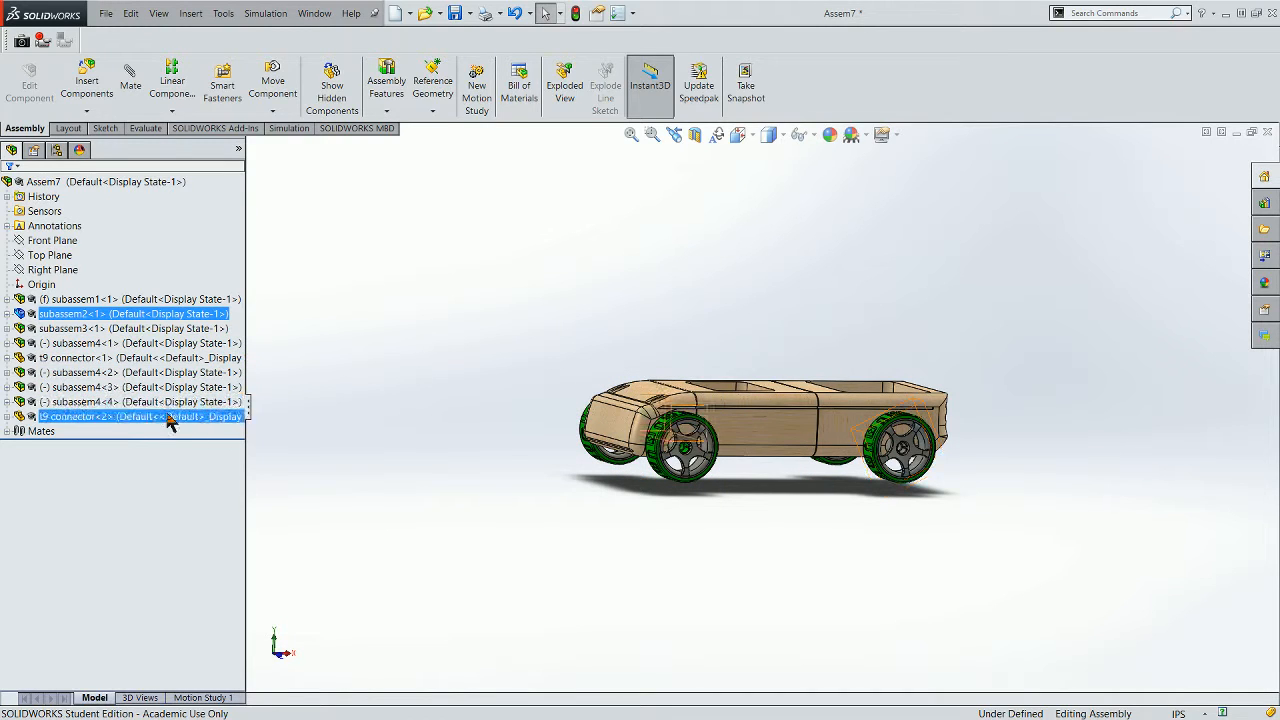
drag(245, 453, 327, 446)
Step: Turn the near front wheel about its axle to check its freedom of motion
ctrl+click(58, 343)
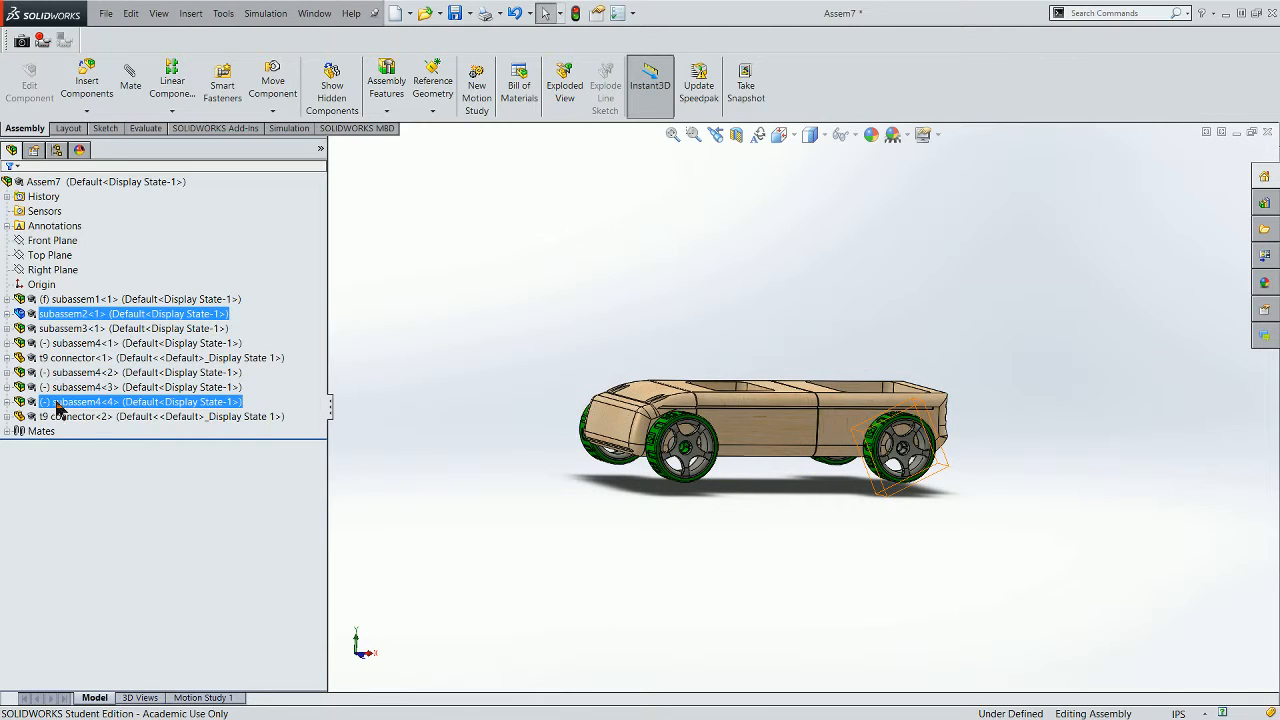
click(670, 480)
drag(678, 480, 700, 438)
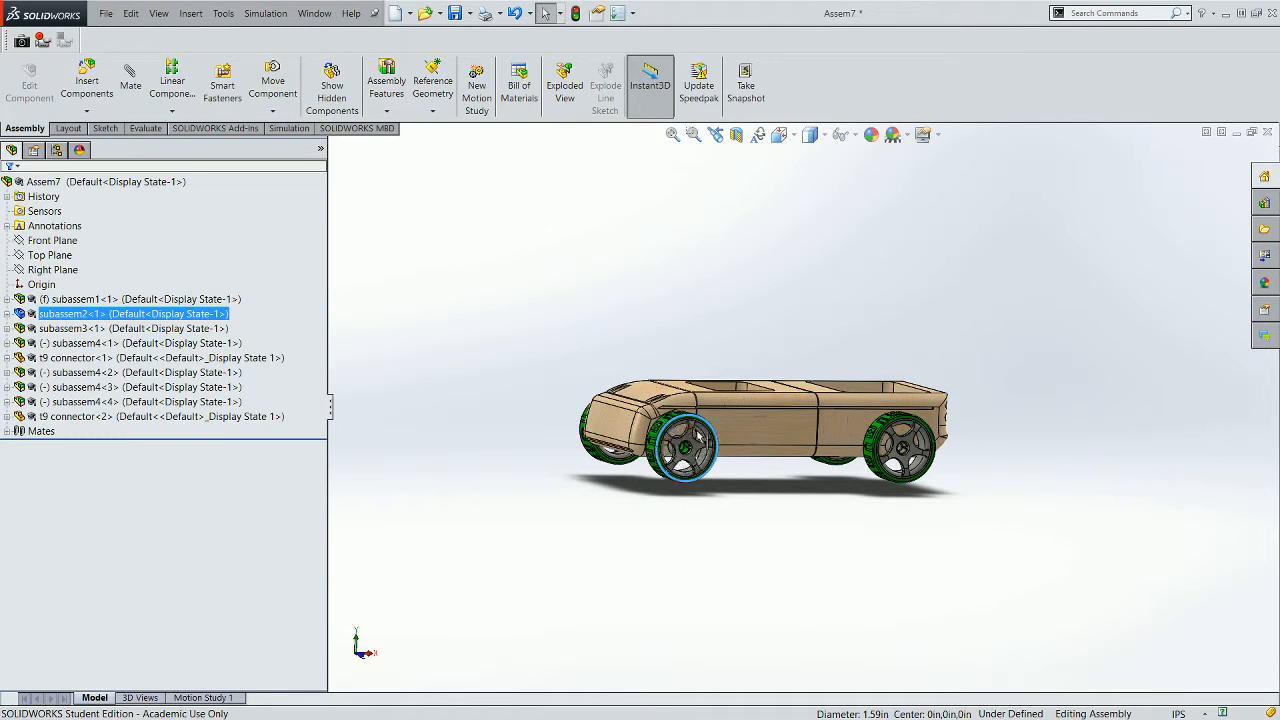